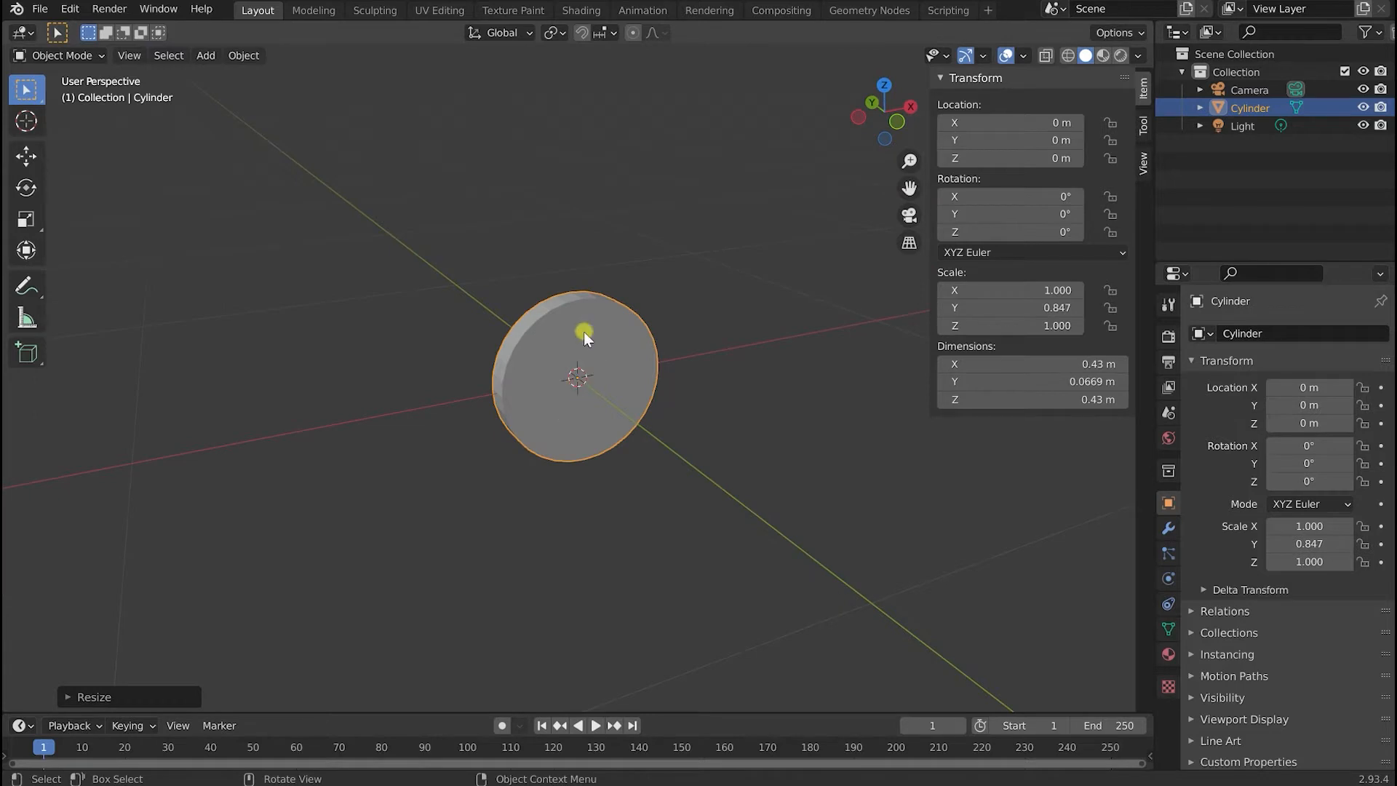
Shade the cylinder smooth and add an Edge Split modifier to it.
{"action": "left_click", "coordinate": [584, 335]}
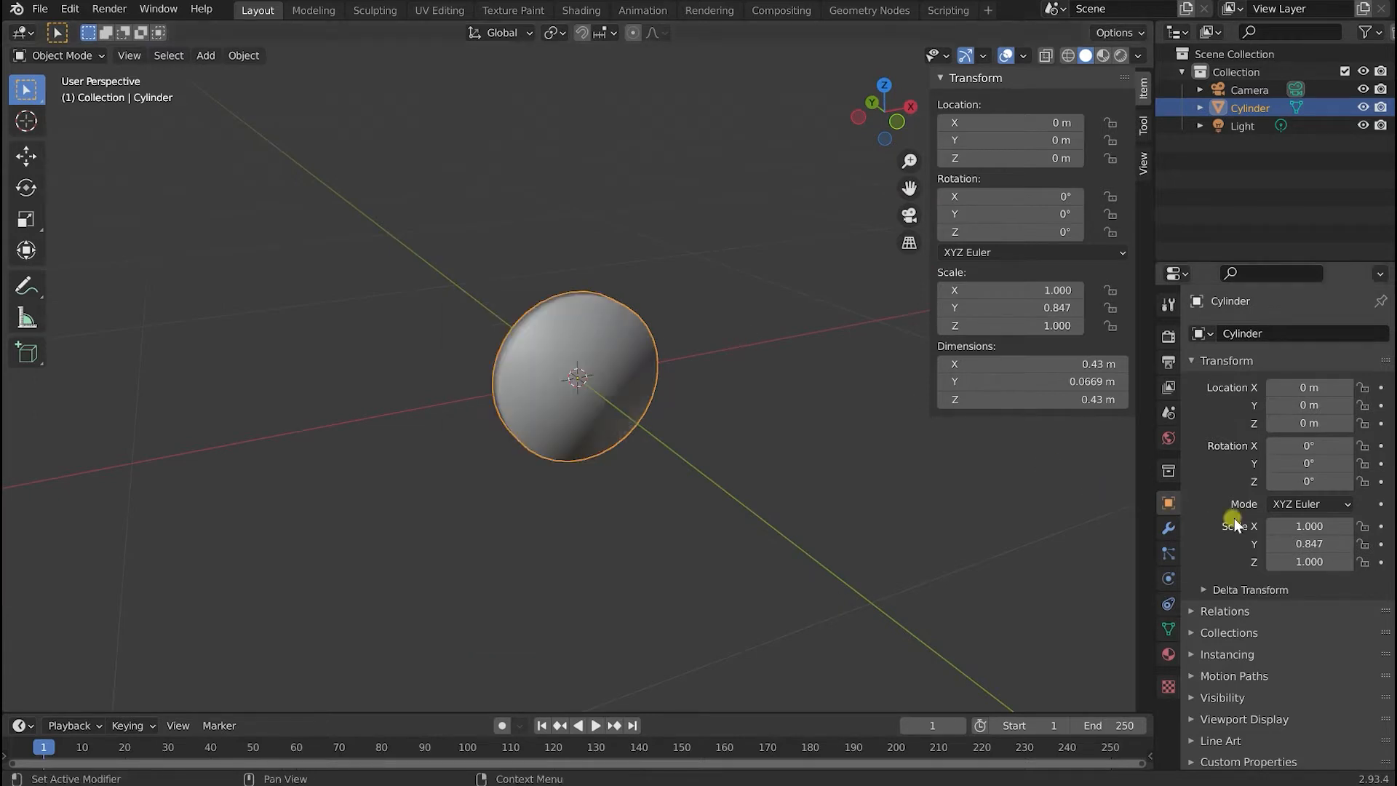
{"action": "left_click", "coordinate": [1168, 528]}
{"action": "left_click", "coordinate": [1226, 333]}
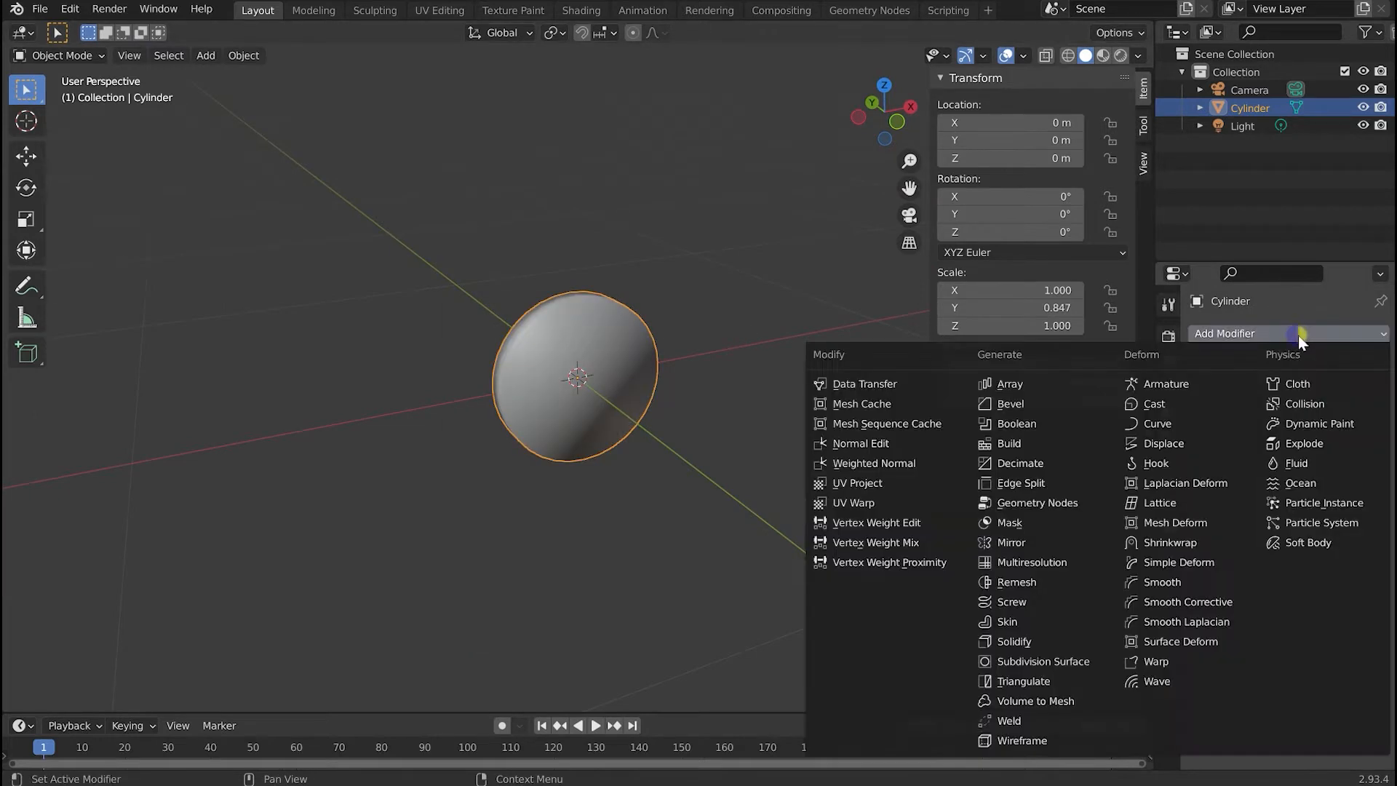
{"action": "left_click", "coordinate": [1074, 486]}
{"action": "mouse_move", "coordinate": [870, 536]}
{"action": "middle_mouse_down"}
{"action": "mouse_move", "coordinate": [905, 492]}
{"action": "mouse_move", "coordinate": [867, 522]}
{"action": "middle_mouse_up"}
Save the project under a new file name as knob.blend.
{"action": "left_click", "coordinate": [44, 11]}
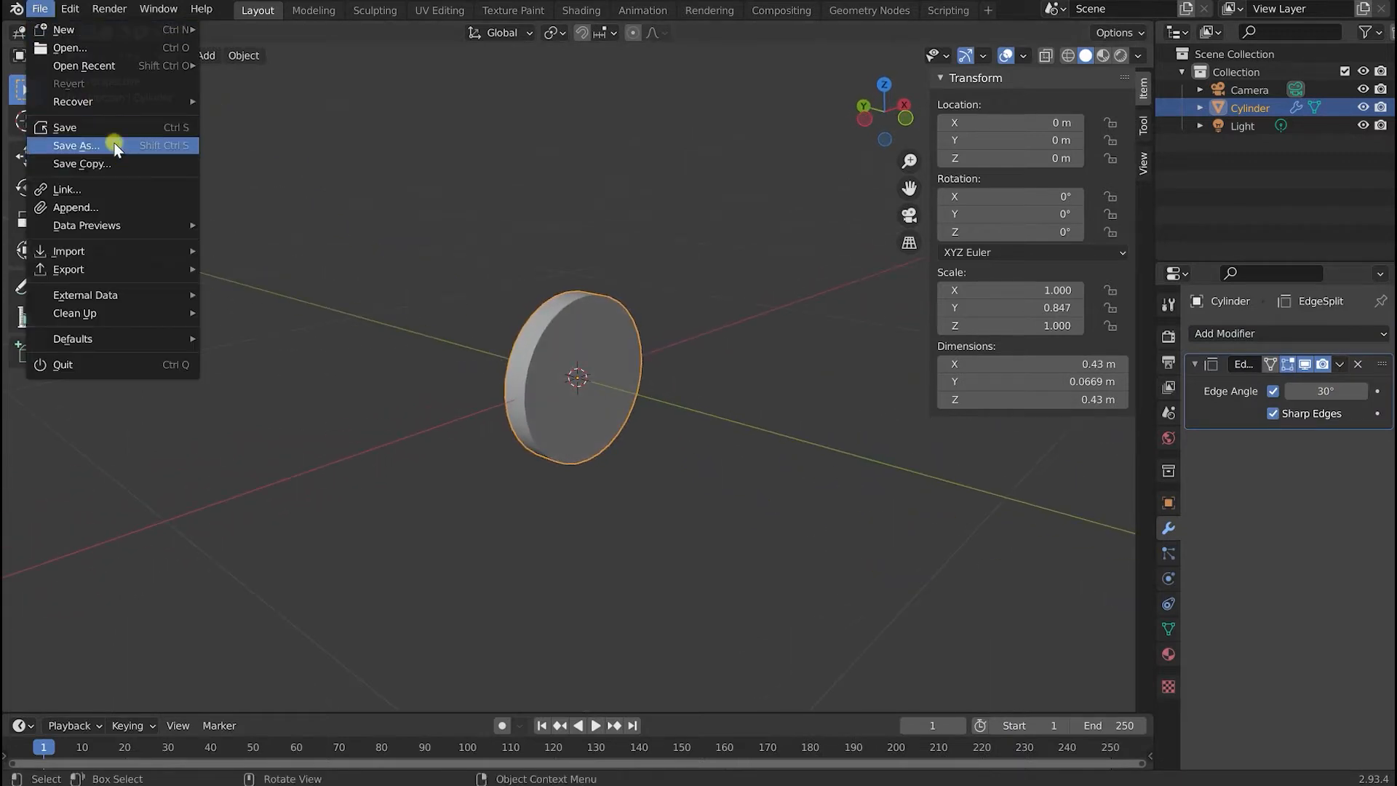
{"action": "left_click", "coordinate": [111, 142]}
{"action": "left_click", "coordinate": [514, 191]}
{"action": "left_click", "coordinate": [960, 643]}
{"action": "middle_click_drag", "start_coordinate": [835, 571], "coordinate": [810, 548]}
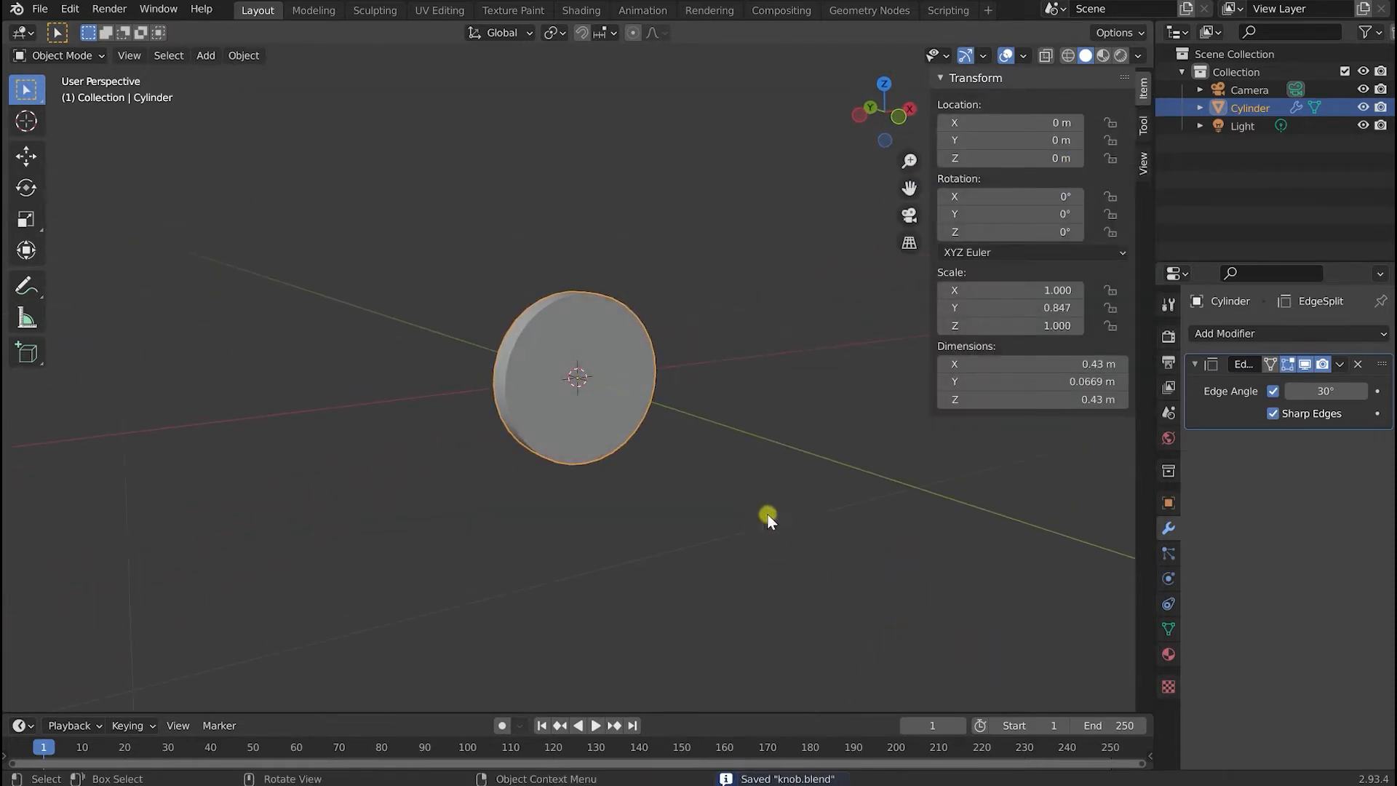
{"action": "middle_click_drag", "start_coordinate": [786, 526], "coordinate": [835, 530]}
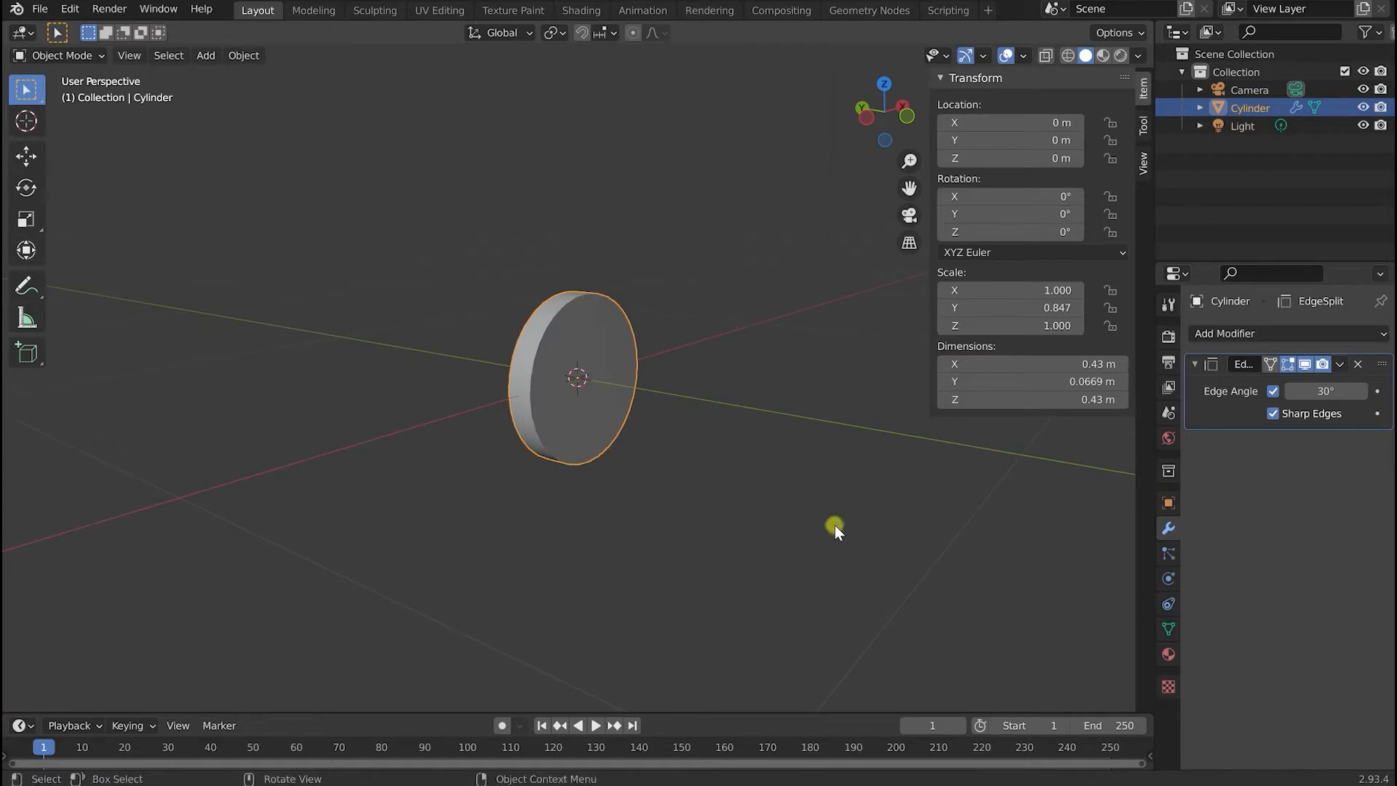
{"action": "left_click", "coordinate": [87, 56]}
{"action": "left_click", "coordinate": [83, 93]}
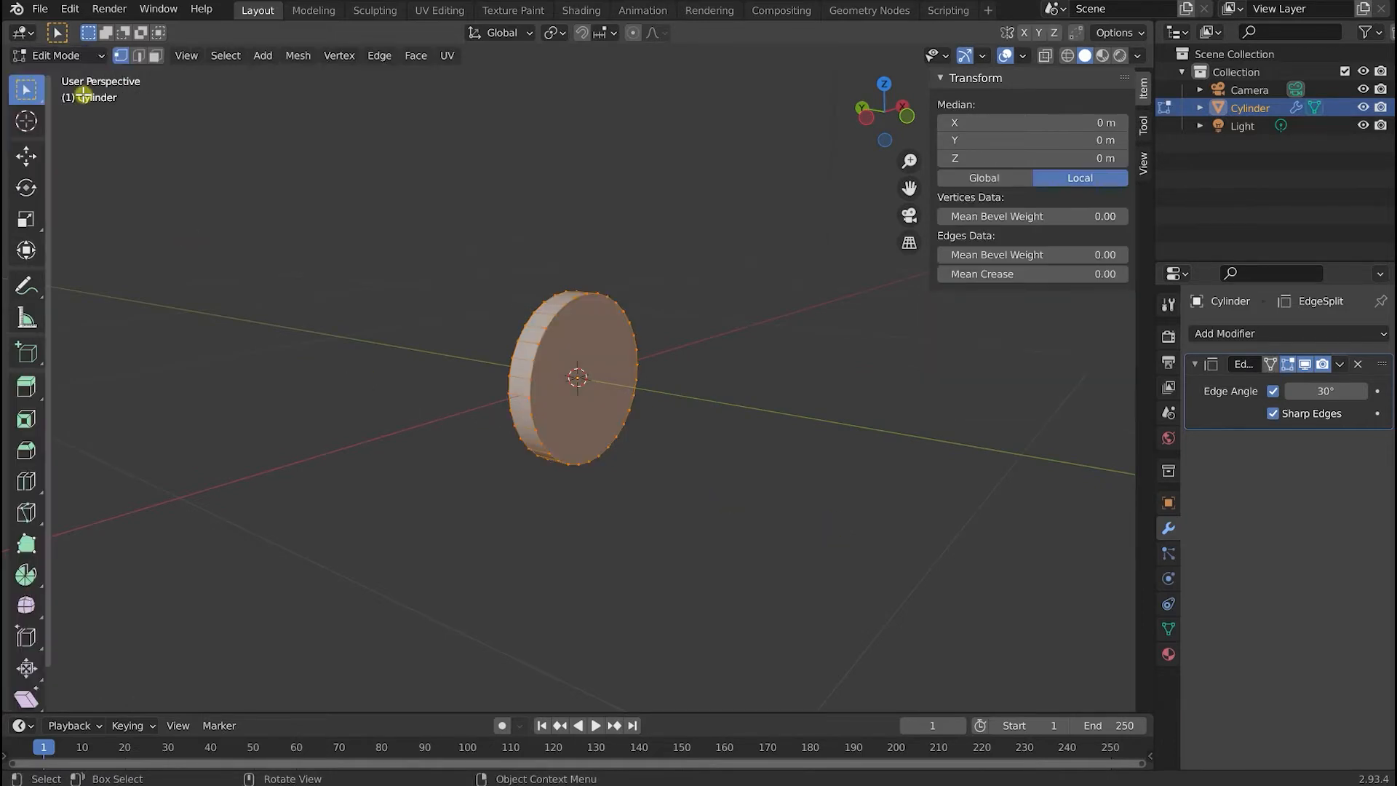
{"action": "left_click", "coordinate": [97, 59]}
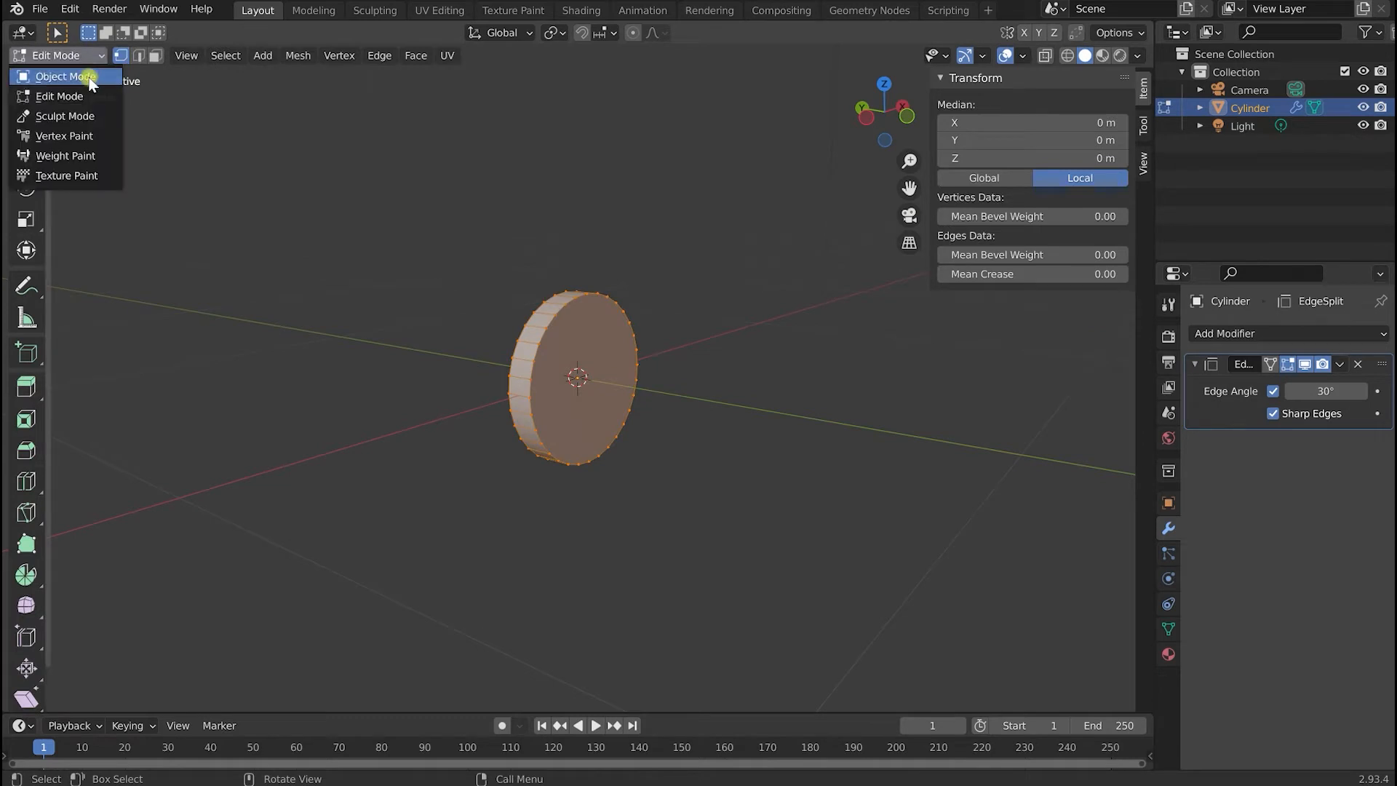
{"action": "left_click", "coordinate": [88, 77]}
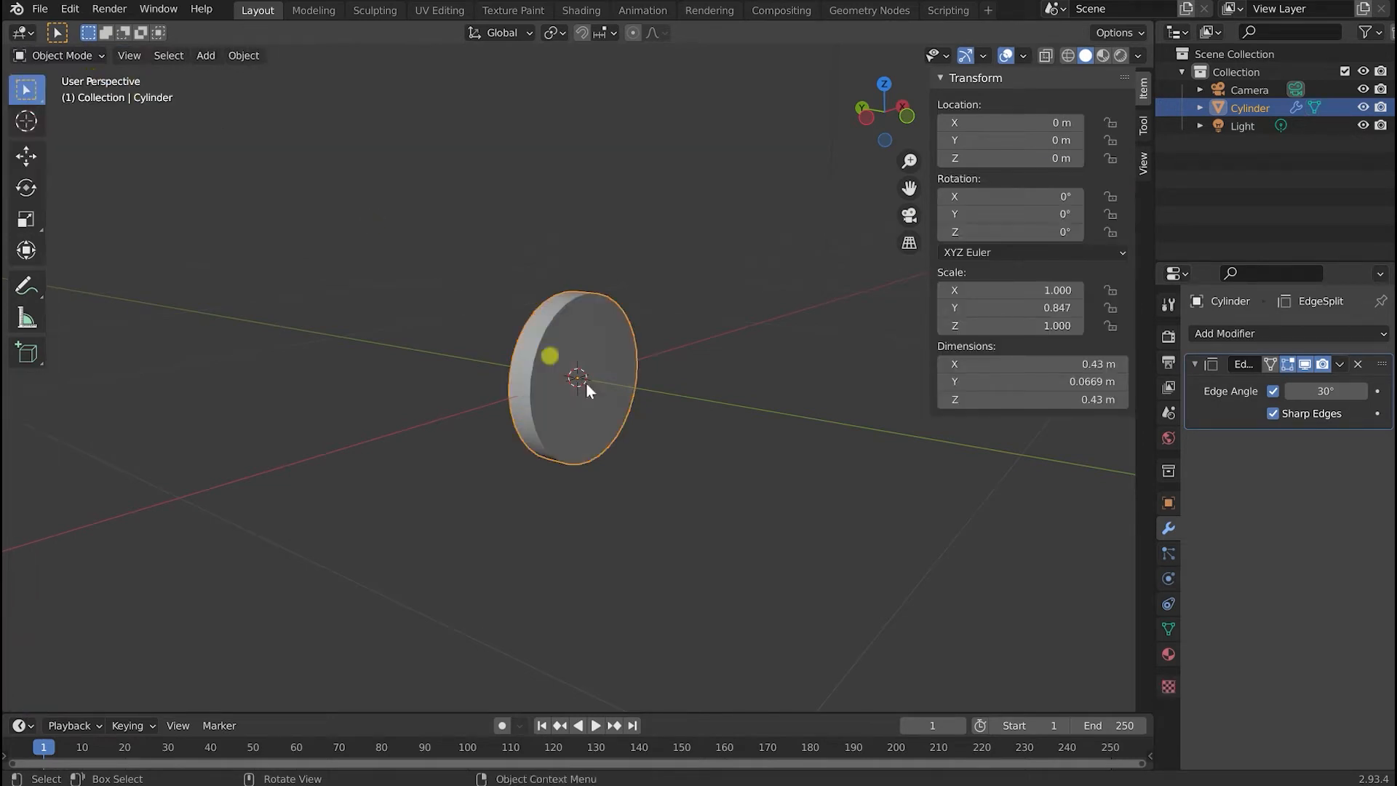
Apply the cylinder's scale so that all scale values are 1.000.
{"action": "left_click", "coordinate": [247, 56]}
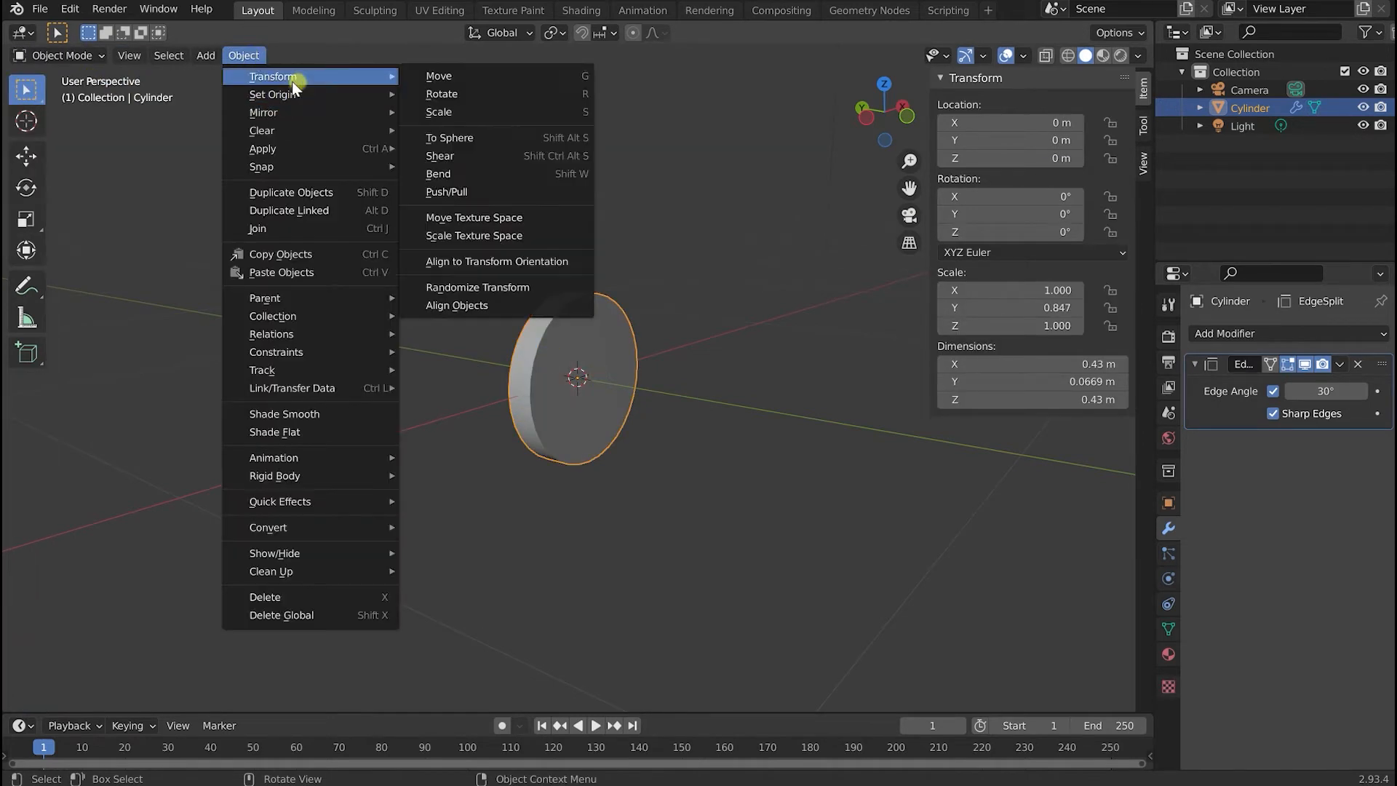
{"action": "mouse_move", "coordinate": [282, 148]}
{"action": "left_click", "coordinate": [466, 185]}
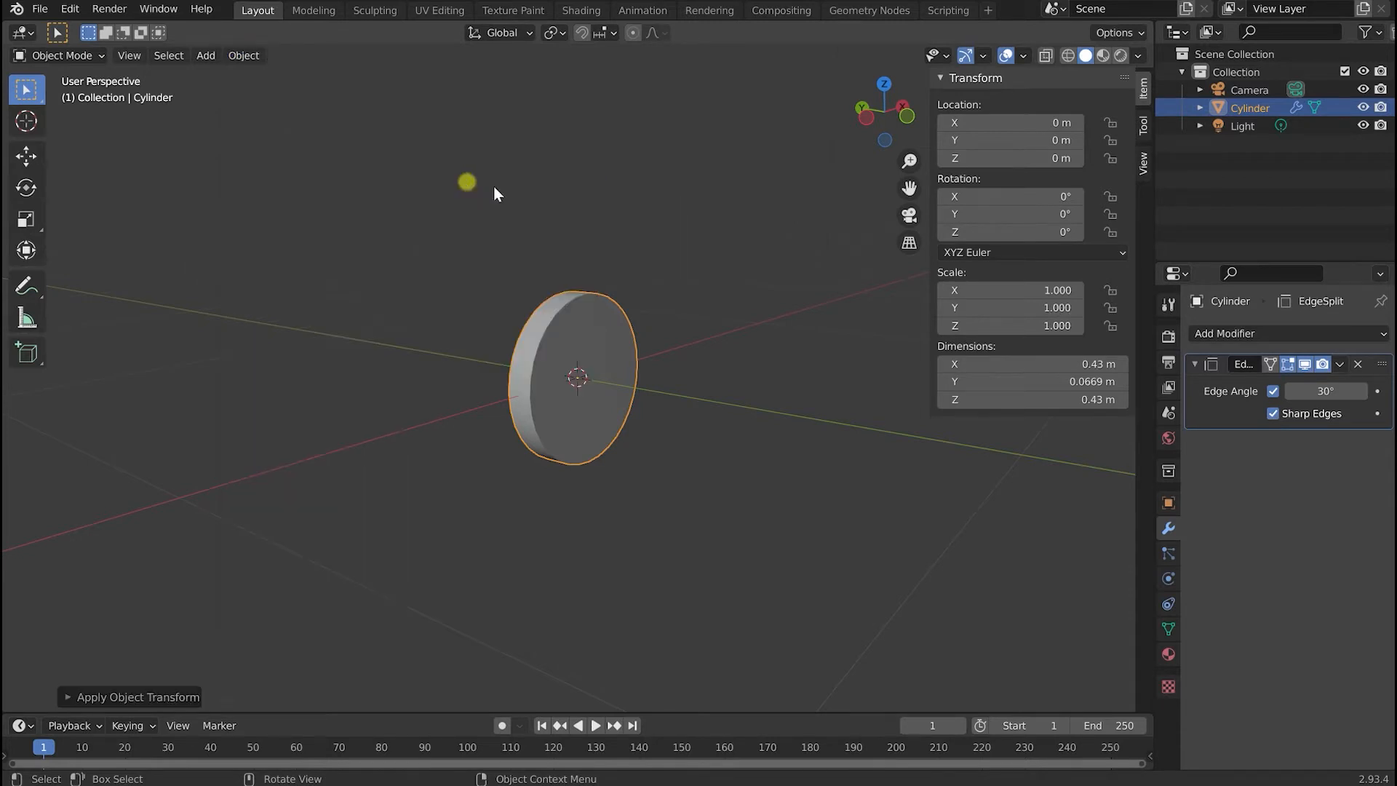
In Edit Mode, select the cylinder's front face and bevel its rim with a narrow single-segment bevel.
{"action": "left_click", "coordinate": [86, 64]}
{"action": "left_click", "coordinate": [84, 78]}
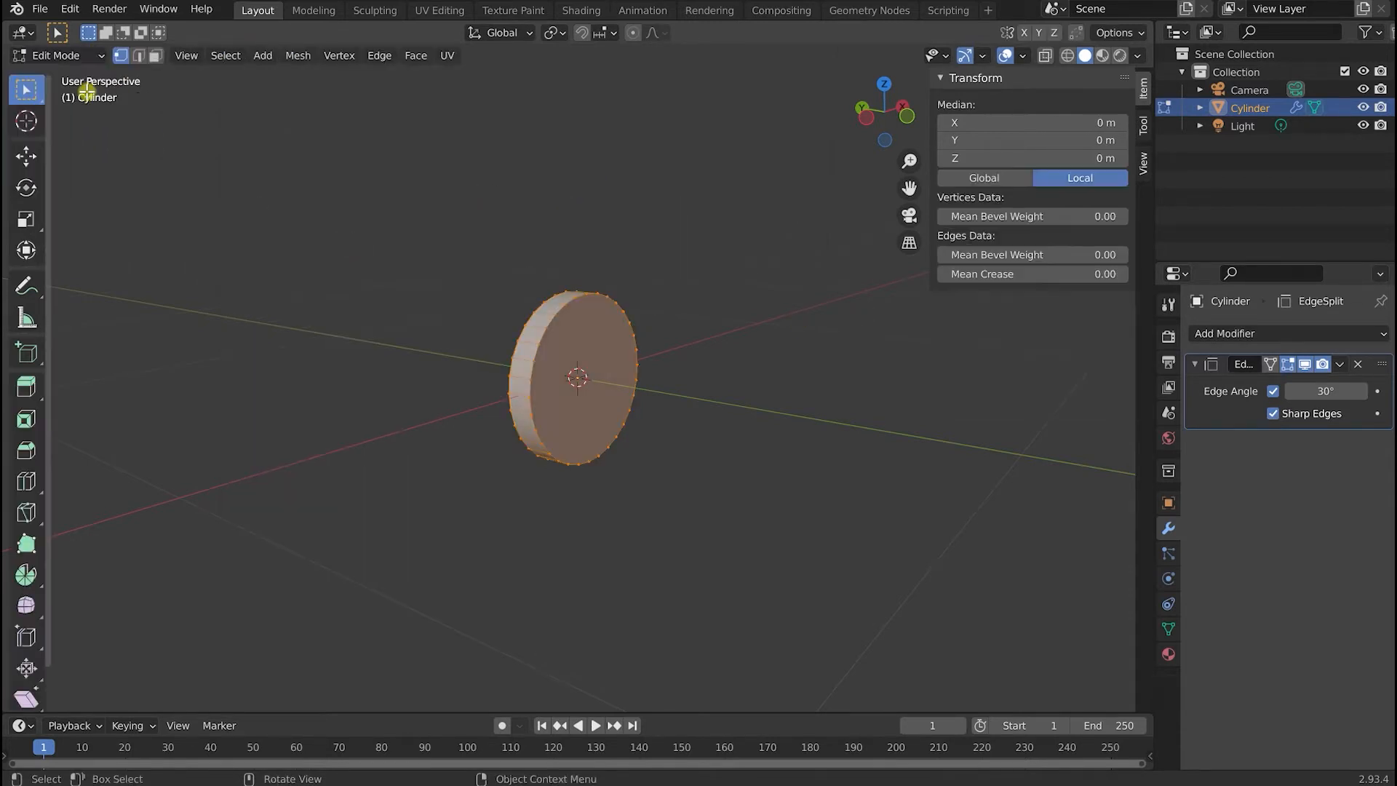
{"action": "left_click", "coordinate": [154, 57]}
{"action": "left_click", "coordinate": [593, 337]}
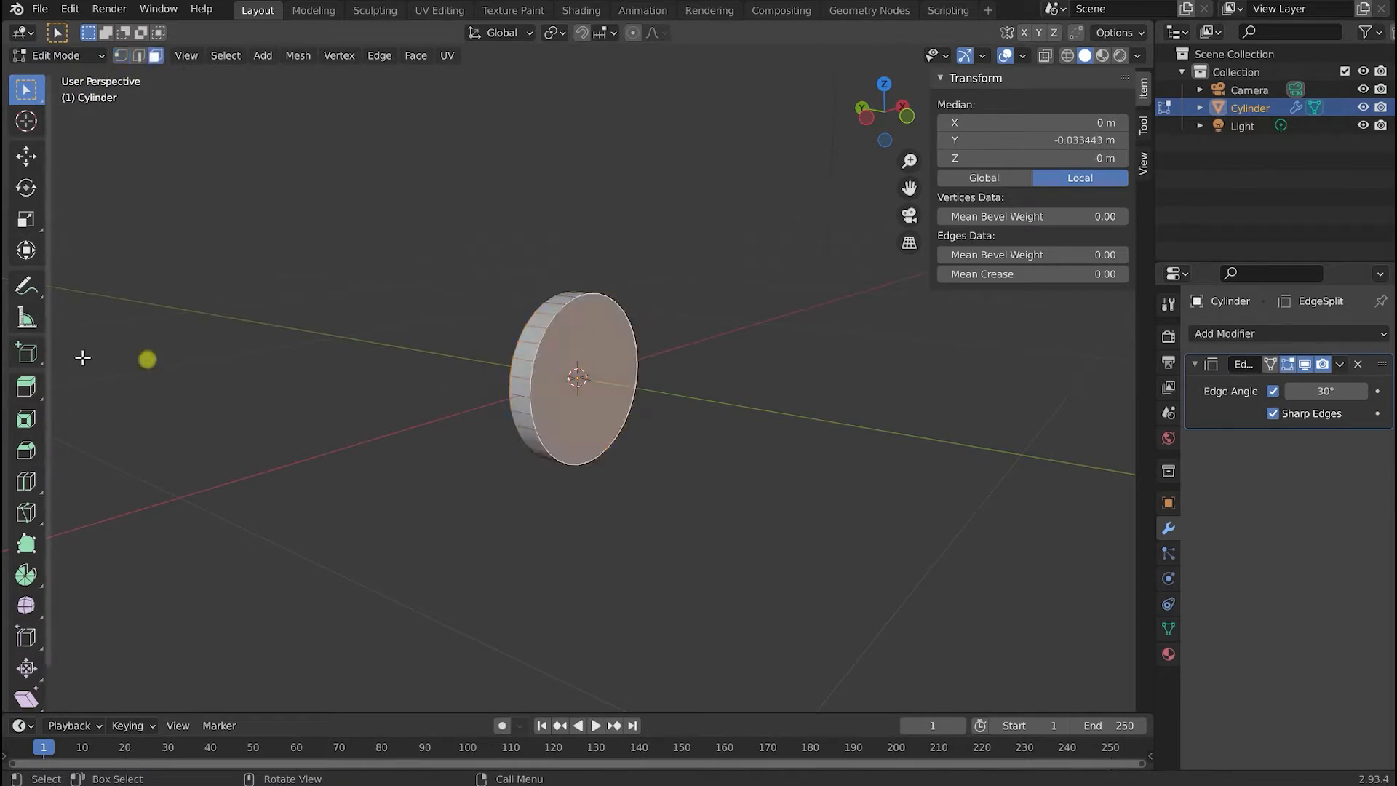
{"action": "left_click", "coordinate": [27, 450]}
{"action": "left_click_drag", "start_coordinate": [671, 395], "coordinate": [667, 432]}
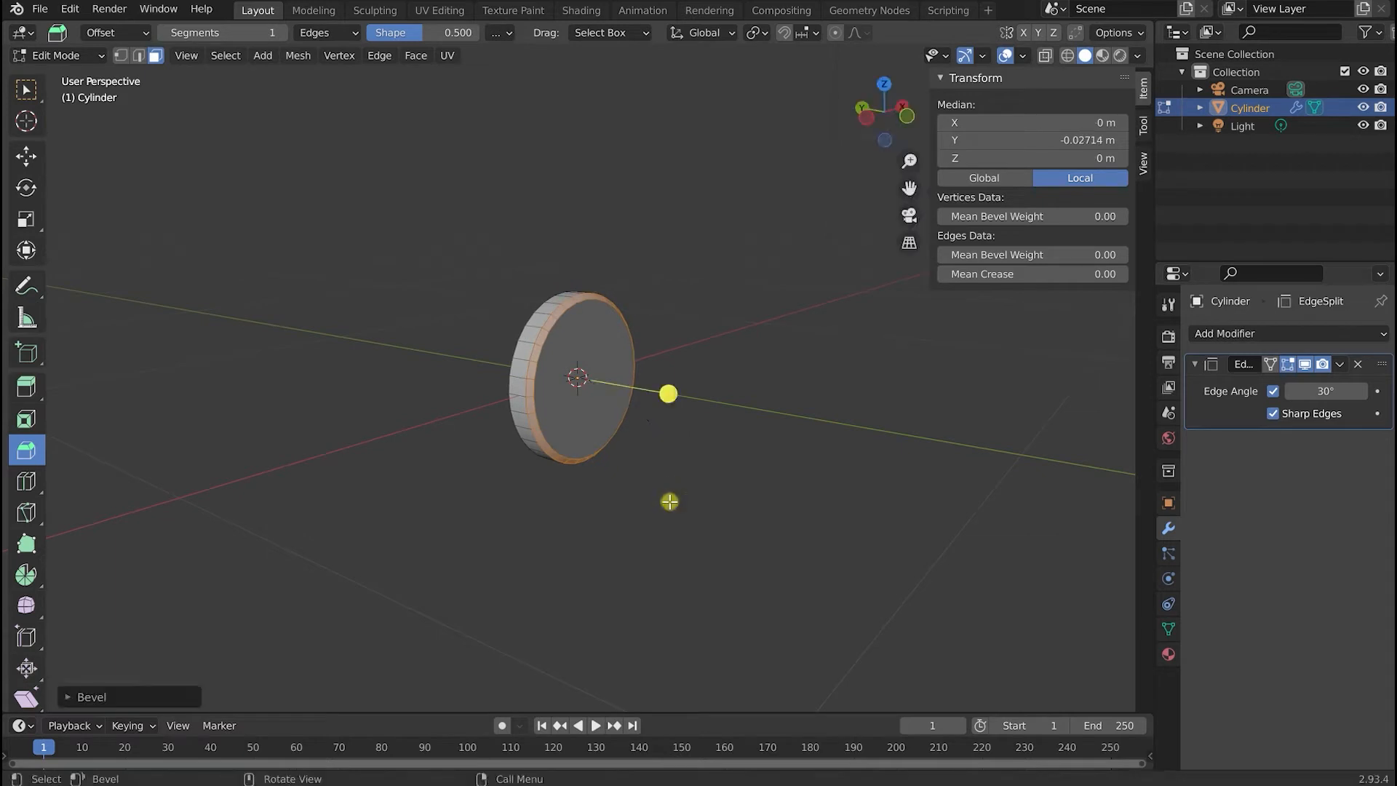
{"action": "left_click", "coordinate": [26, 89]}
{"action": "middle_click_drag", "start_coordinate": [349, 508], "coordinate": [325, 491]}
Return to Object Mode and save the file.
{"action": "left_click", "coordinate": [92, 56]}
{"action": "left_click", "coordinate": [52, 74]}
{"action": "middle_click_drag", "start_coordinate": [225, 268], "coordinate": [207, 311]}
{"action": "key", "text": "ctrl+s"}
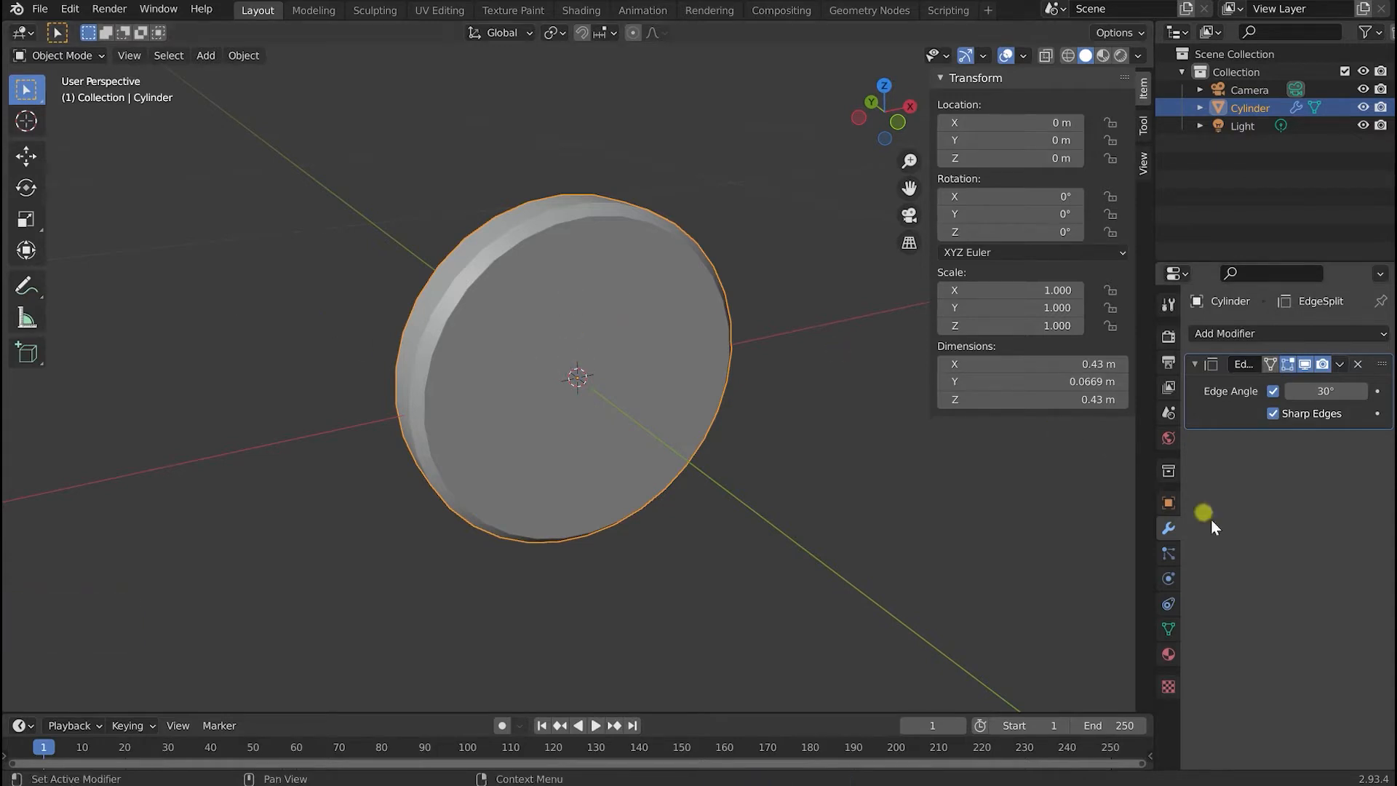
Give the cylinder a new material named knobMetal with a light orange base color and Metallic 0.638.
{"action": "left_click_drag", "start_coordinate": [1154, 422], "coordinate": [1036, 431]}
{"action": "left_click", "coordinate": [1049, 655]}
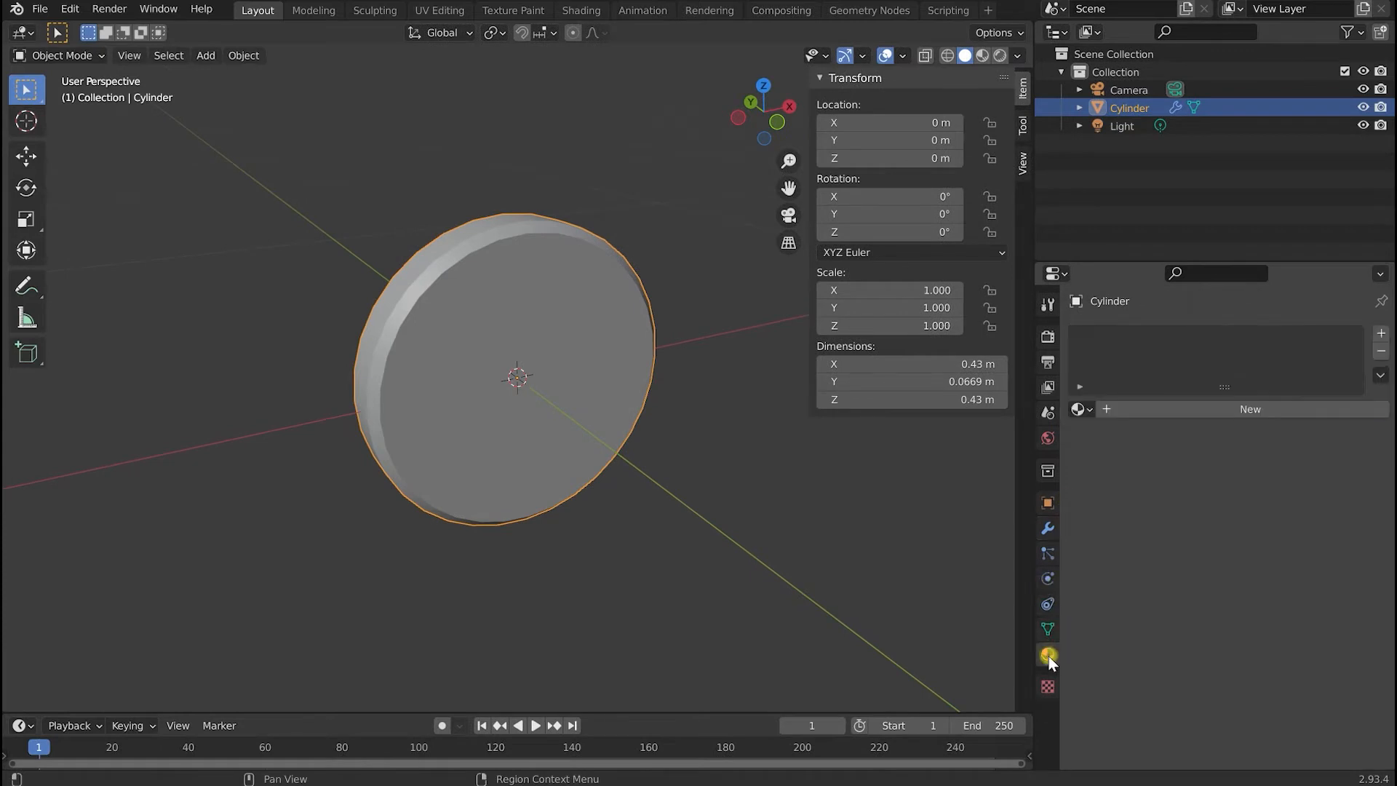
{"action": "left_click", "coordinate": [1196, 415]}
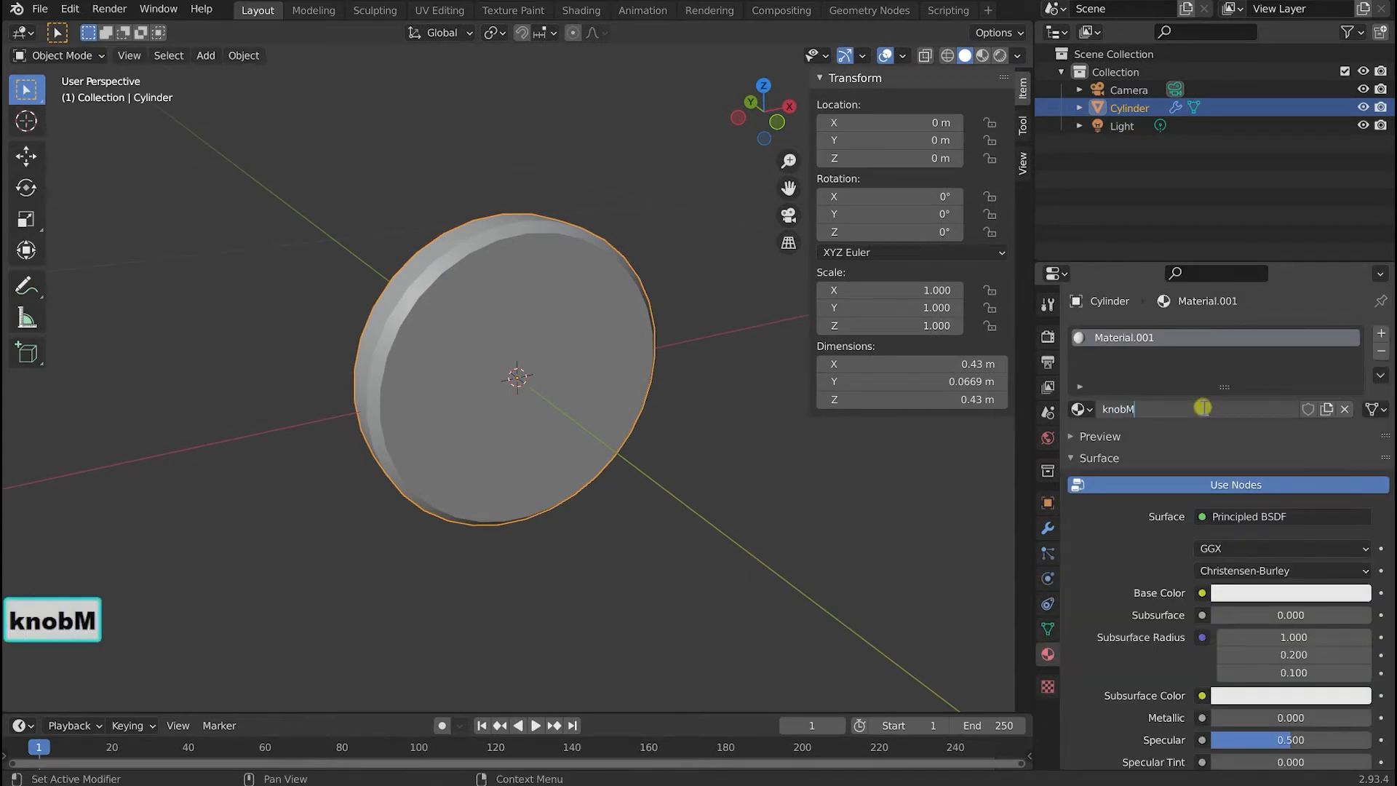
{"action": "key", "text": "Return"}
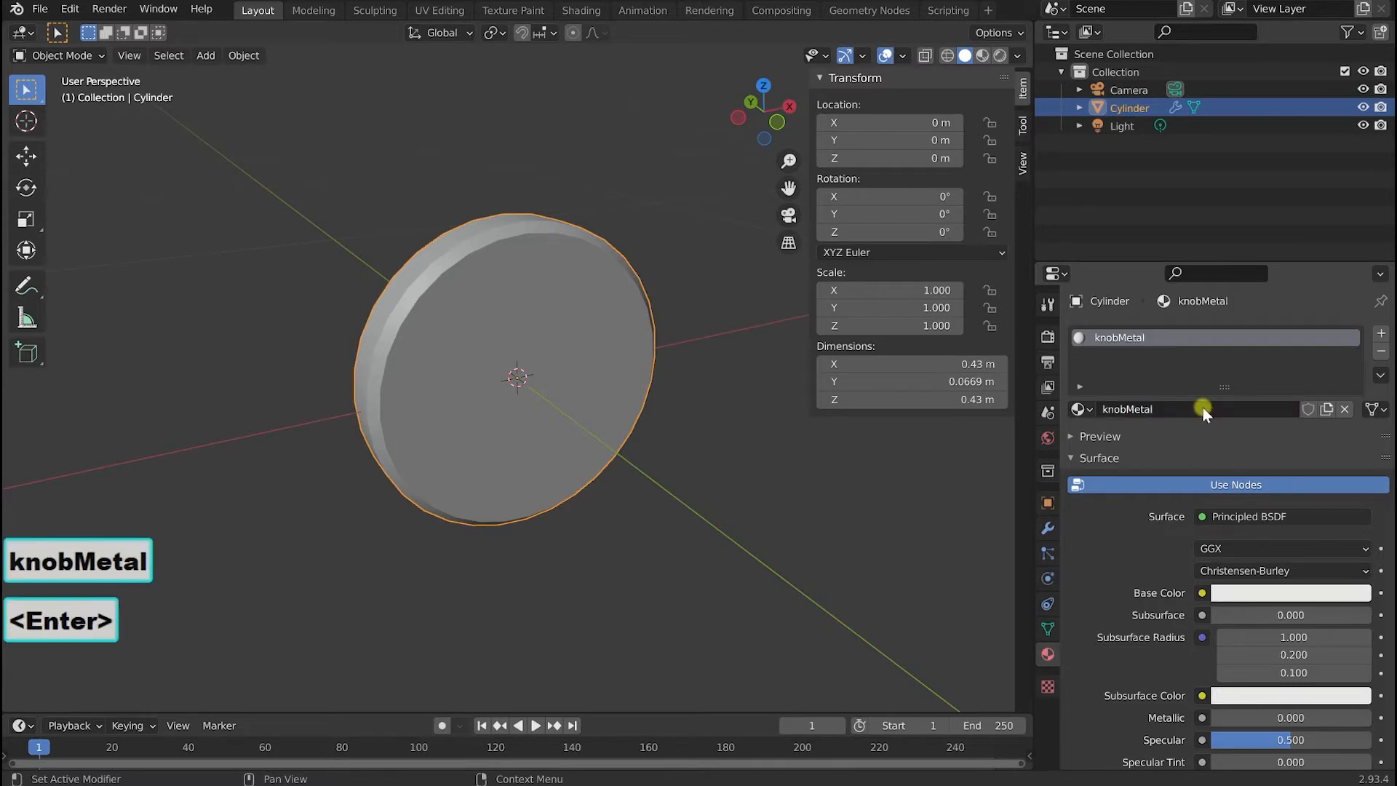
{"action": "left_click", "coordinate": [1287, 595]}
{"action": "left_click", "coordinate": [1262, 423]}
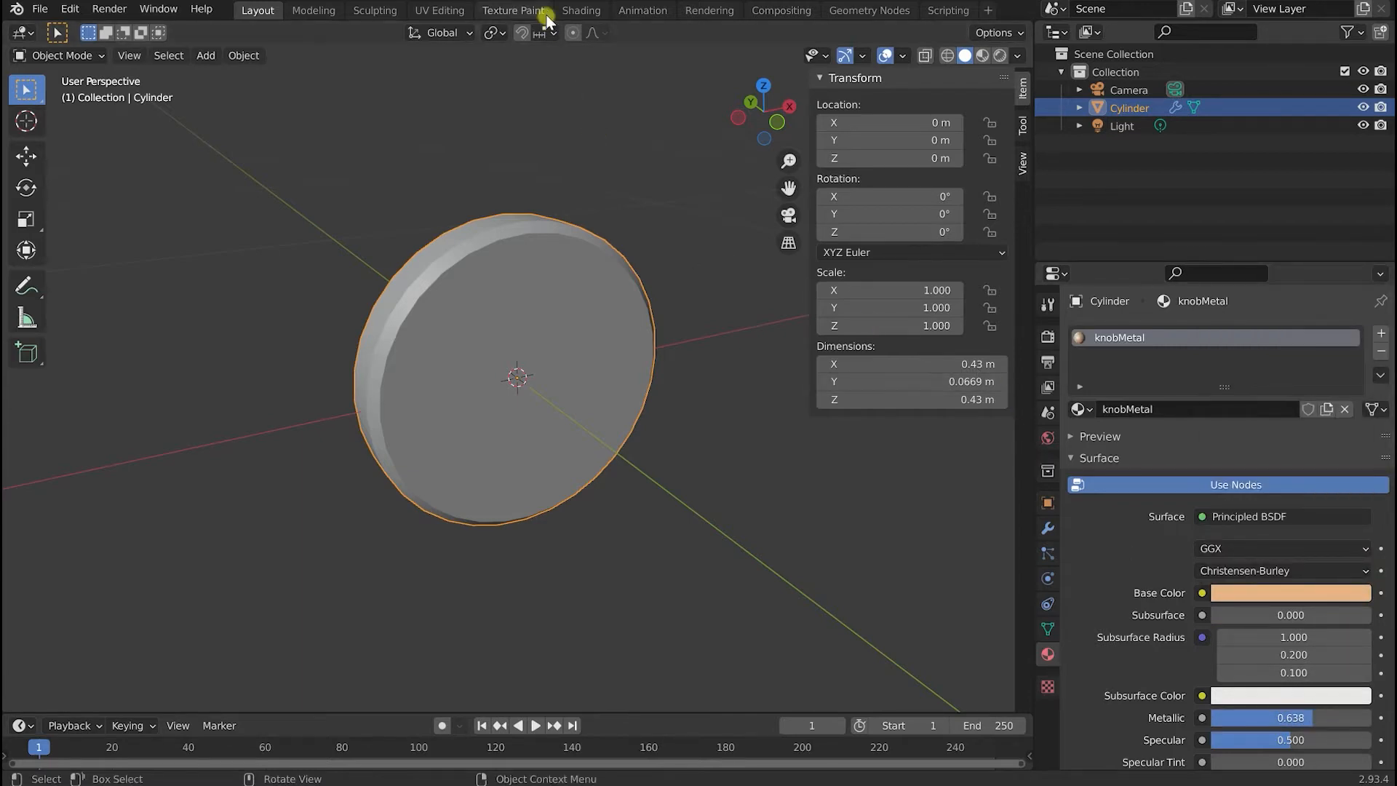
In the Shading workspace, set knobMetal's Roughness to 0.358 and Anisotropic to 1.000.
{"action": "left_click", "coordinate": [586, 14]}
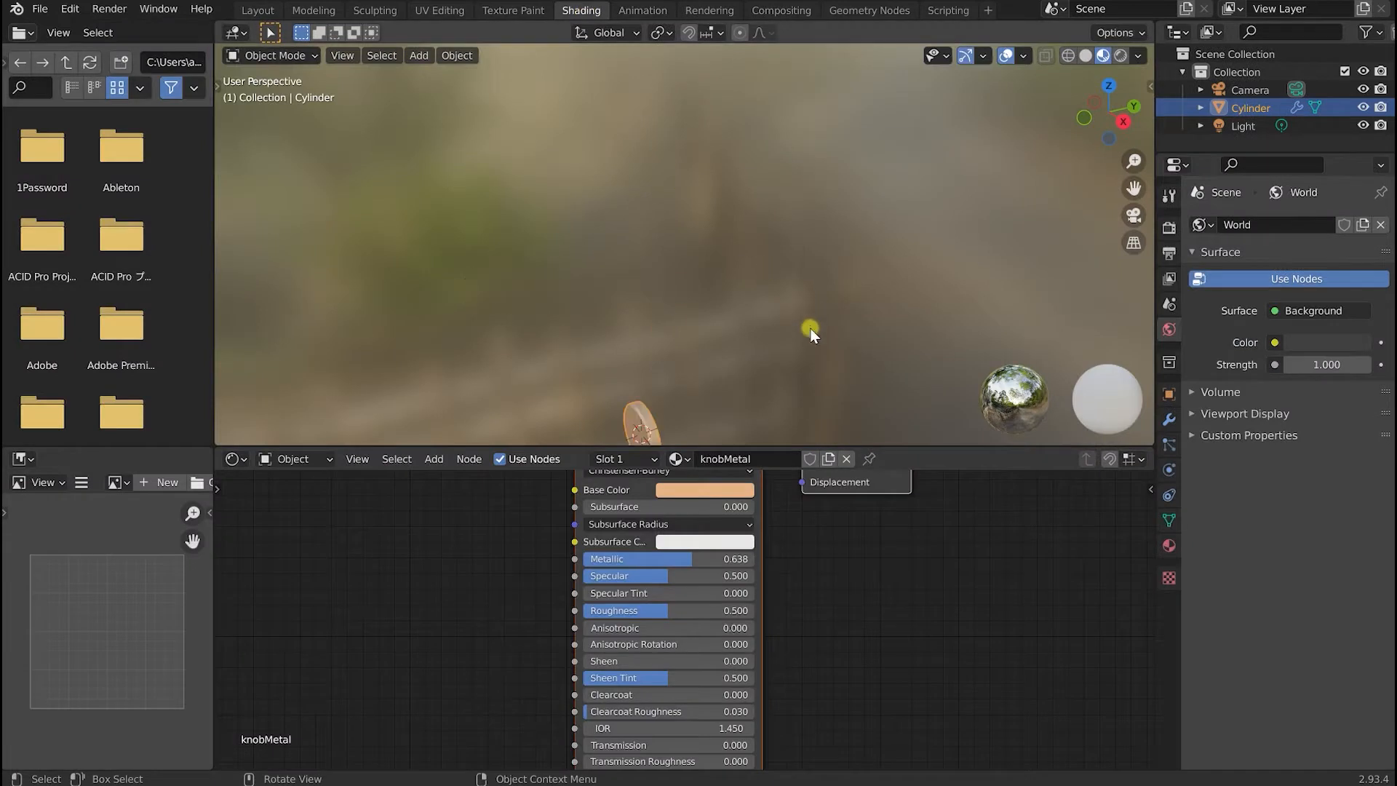
{"action": "middle_click_drag", "start_coordinate": [506, 299], "coordinate": [677, 160], "text": "shift"}
{"action": "middle_click_drag", "start_coordinate": [632, 305], "coordinate": [775, 296]}
{"action": "scroll", "coordinate": [775, 296], "scroll_direction": "up", "scroll_amount": 2}
{"action": "middle_click_drag", "start_coordinate": [617, 274], "coordinate": [573, 189], "text": "shift"}
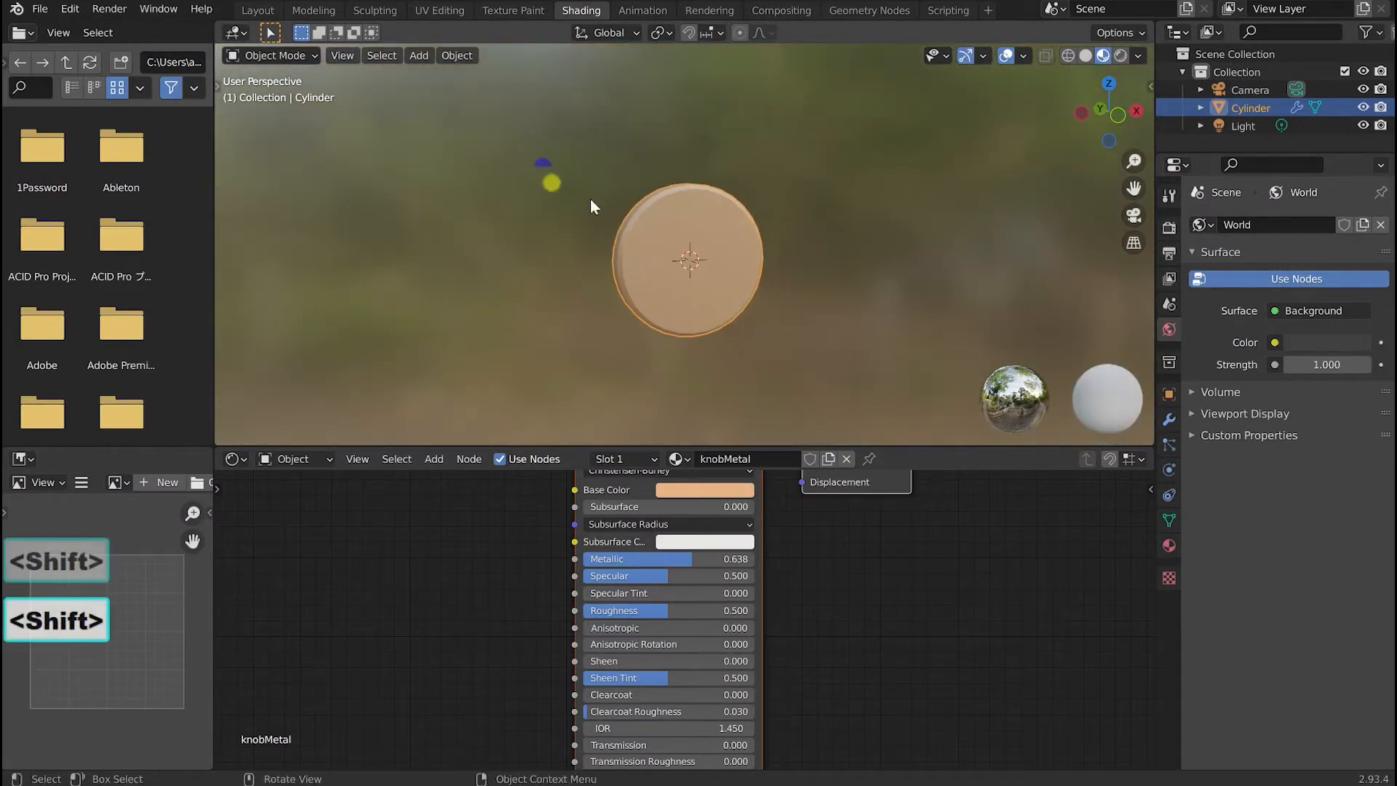
{"action": "scroll", "coordinate": [790, 271], "scroll_direction": "up", "scroll_amount": 2}
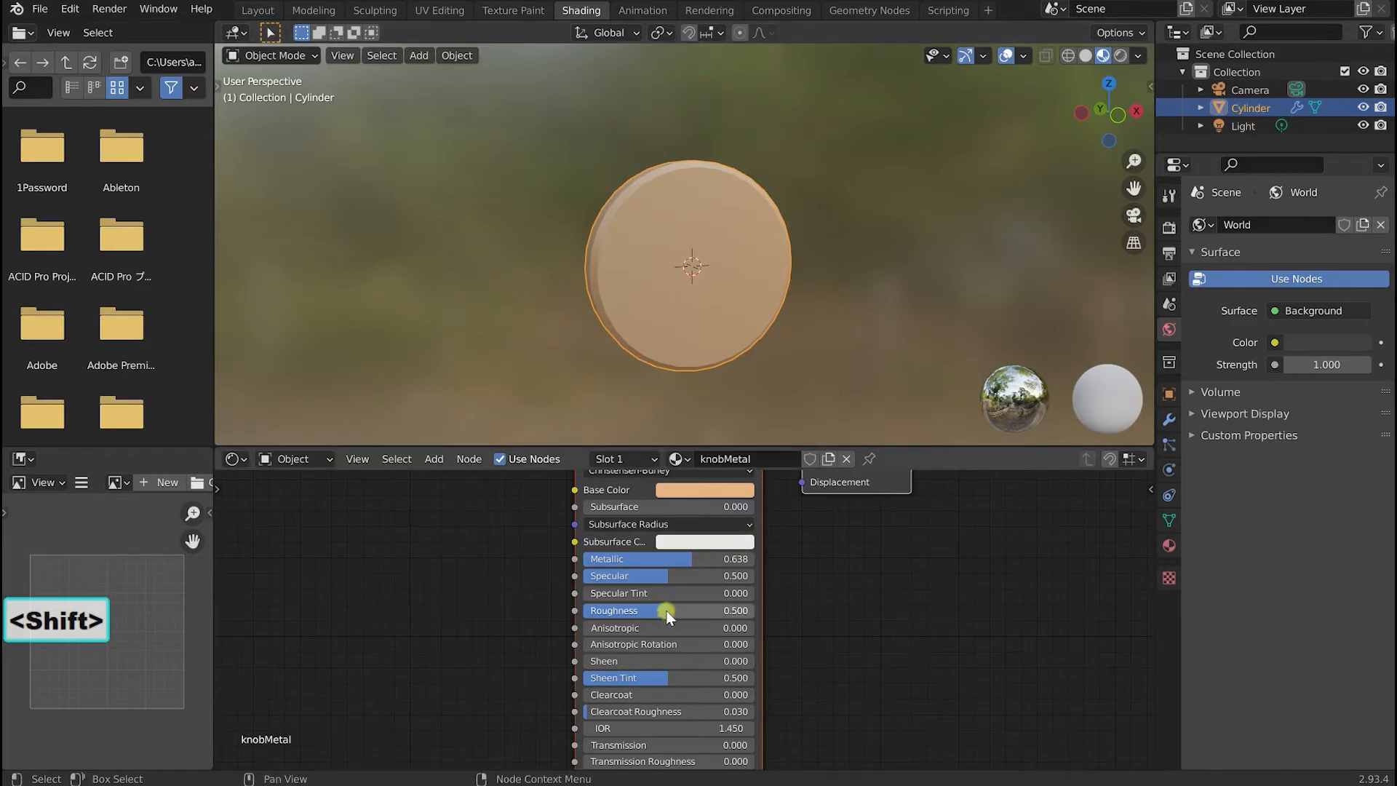
{"action": "left_click_drag", "start_coordinate": [664, 612], "coordinate": [640, 613]}
{"action": "mouse_move", "coordinate": [784, 355]}
{"action": "middle_mouse_down"}
{"action": "mouse_move", "coordinate": [835, 377]}
{"action": "mouse_move", "coordinate": [790, 365]}
{"action": "middle_mouse_up"}
{"action": "left_click_drag", "start_coordinate": [590, 623], "coordinate": [785, 640]}
Switch the viewport to Rendered shading and check the metal surface from different angles.
{"action": "middle_click_drag", "start_coordinate": [691, 242], "coordinate": [844, 237]}
{"action": "left_click", "coordinate": [1120, 55]}
{"action": "mouse_move", "coordinate": [946, 258]}
{"action": "middle_mouse_down"}
{"action": "mouse_move", "coordinate": [857, 271]}
{"action": "mouse_move", "coordinate": [874, 255]}
{"action": "middle_mouse_up"}
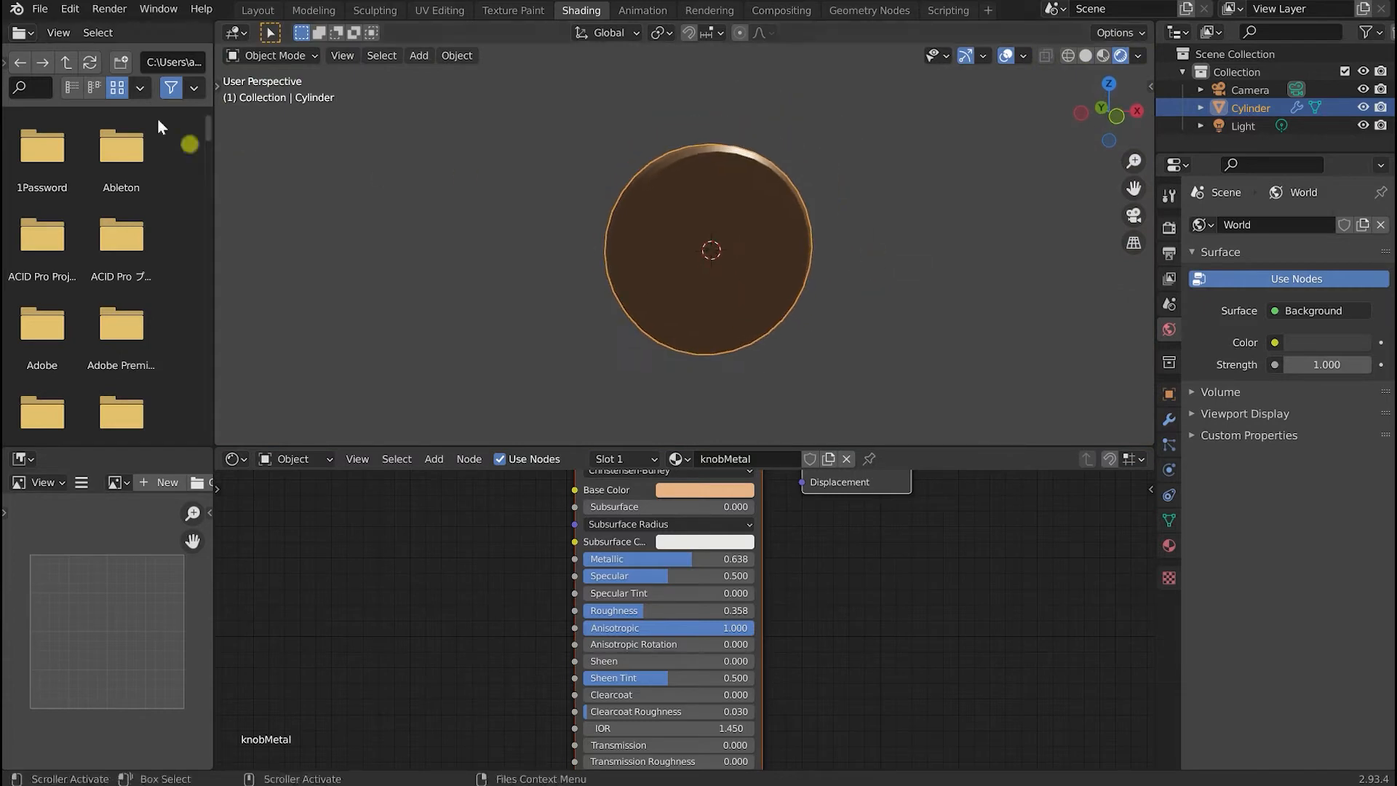
Return to the Layout workspace and change the scene's light from Point to Area.
{"action": "left_click", "coordinate": [258, 10]}
{"action": "scroll", "coordinate": [696, 301], "scroll_direction": "down", "scroll_amount": 4}
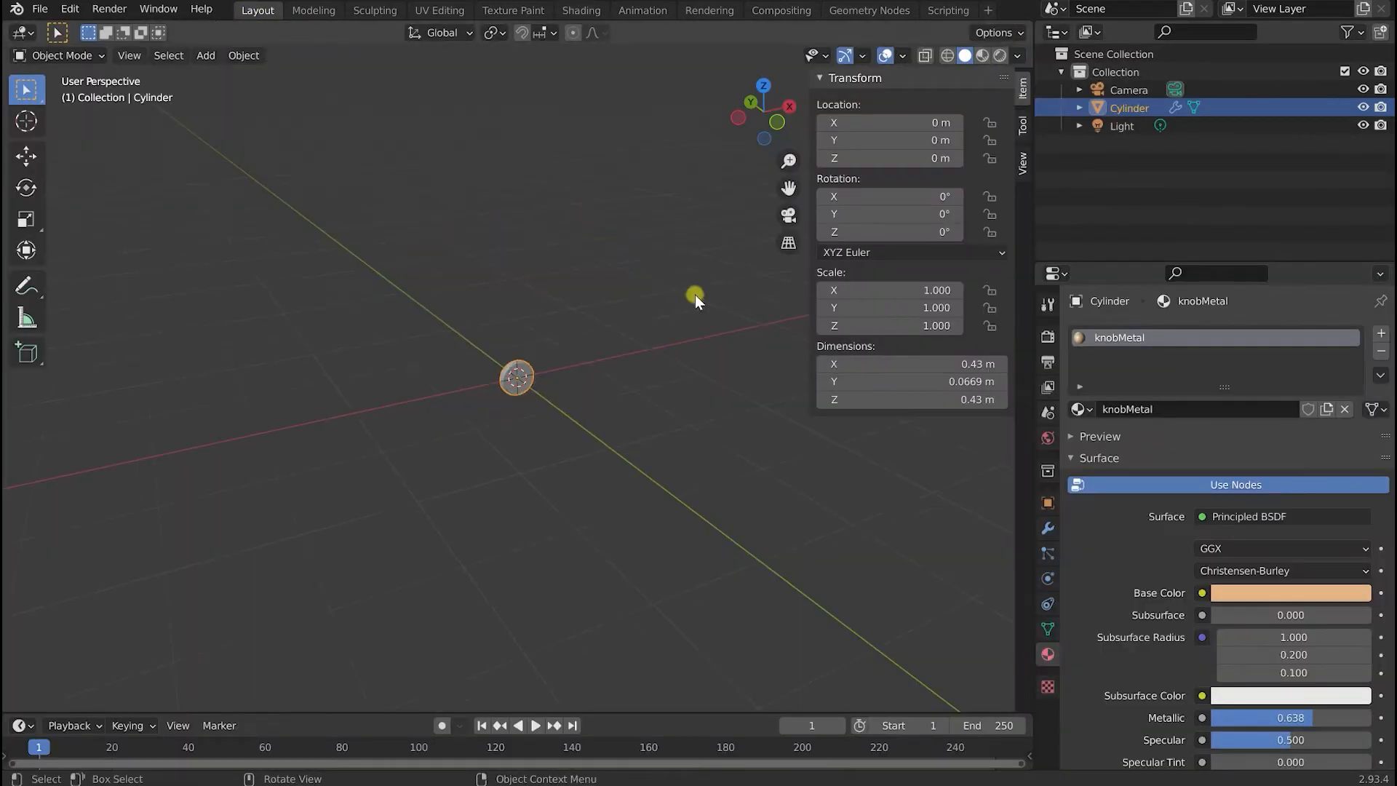
{"action": "left_click", "coordinate": [1122, 126]}
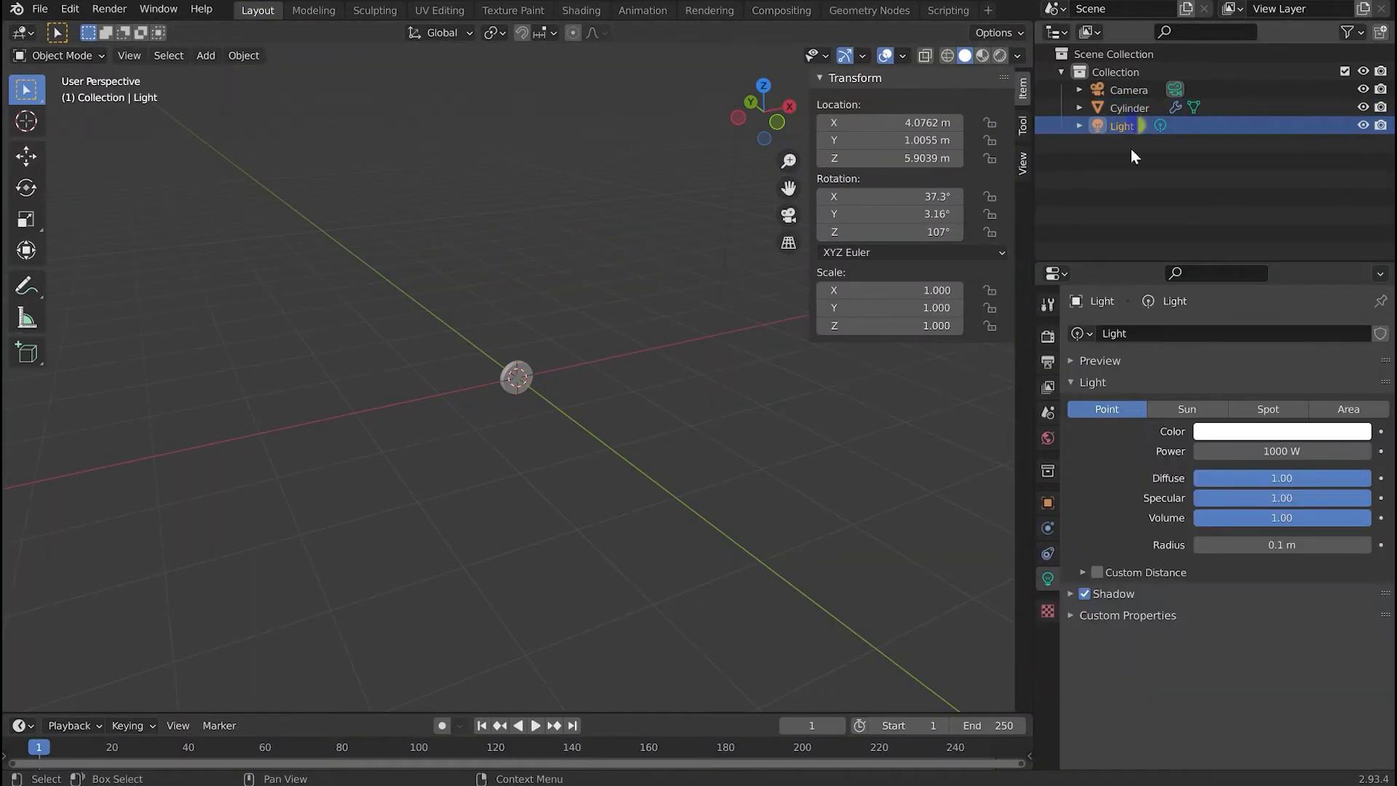
{"action": "mouse_move", "coordinate": [645, 459]}
{"action": "middle_mouse_down"}
{"action": "mouse_move", "coordinate": [565, 423]}
{"action": "mouse_move", "coordinate": [711, 423]}
{"action": "mouse_move", "coordinate": [751, 393]}
{"action": "mouse_move", "coordinate": [698, 378]}
{"action": "mouse_move", "coordinate": [725, 465]}
{"action": "mouse_move", "coordinate": [670, 470]}
{"action": "middle_mouse_up"}
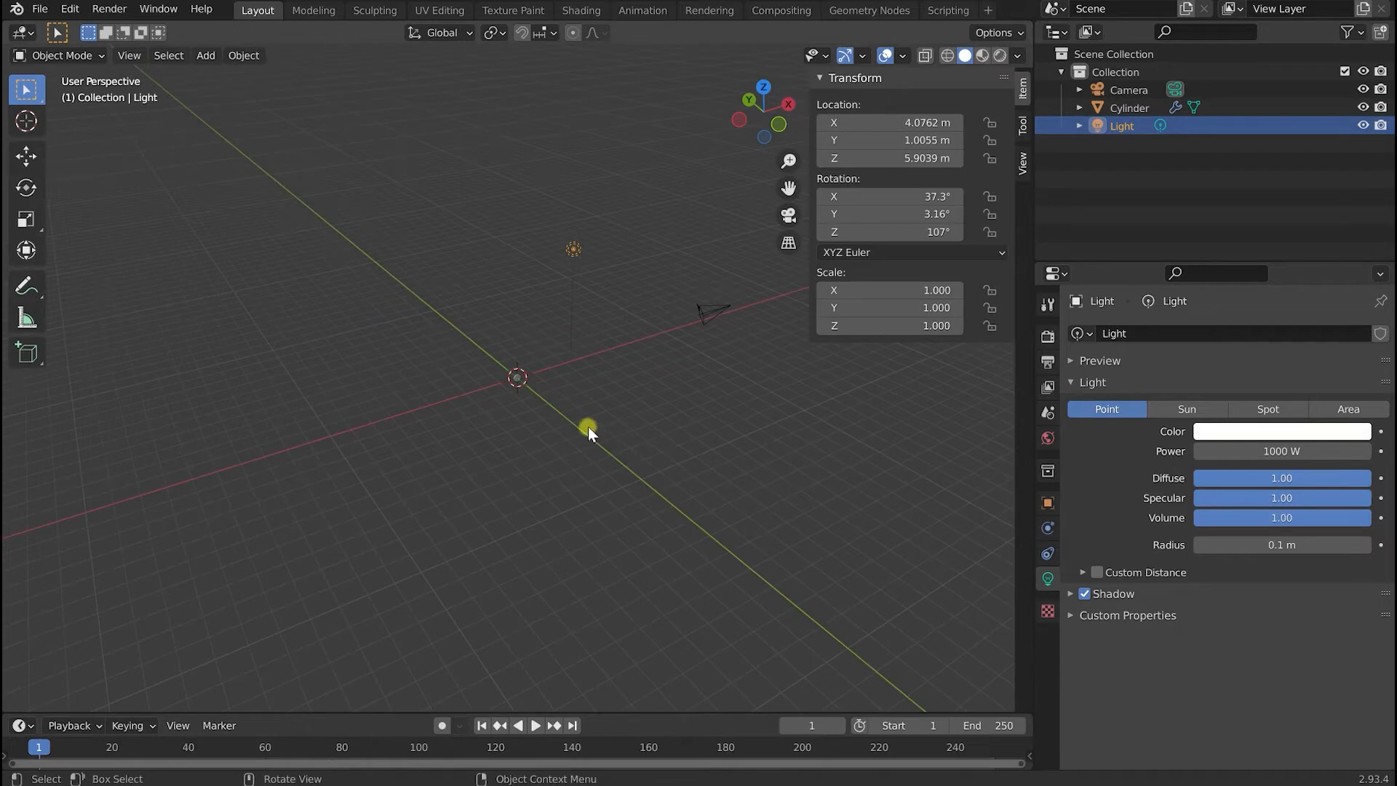
{"action": "left_click", "coordinate": [1348, 408]}
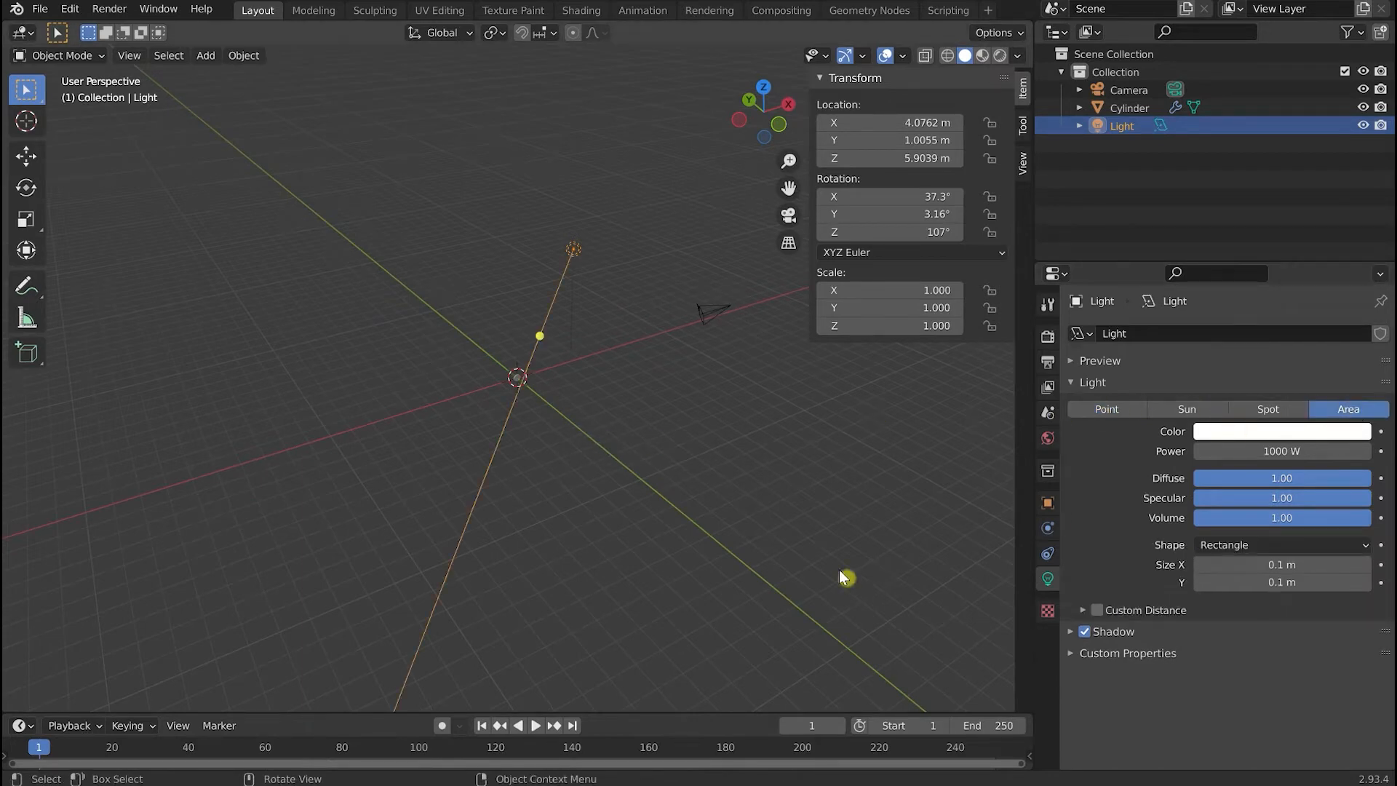
Scale the area light up to about 6.53 on all axes.
{"action": "key", "text": "s"}
{"action": "left_click", "coordinate": [879, 572]}
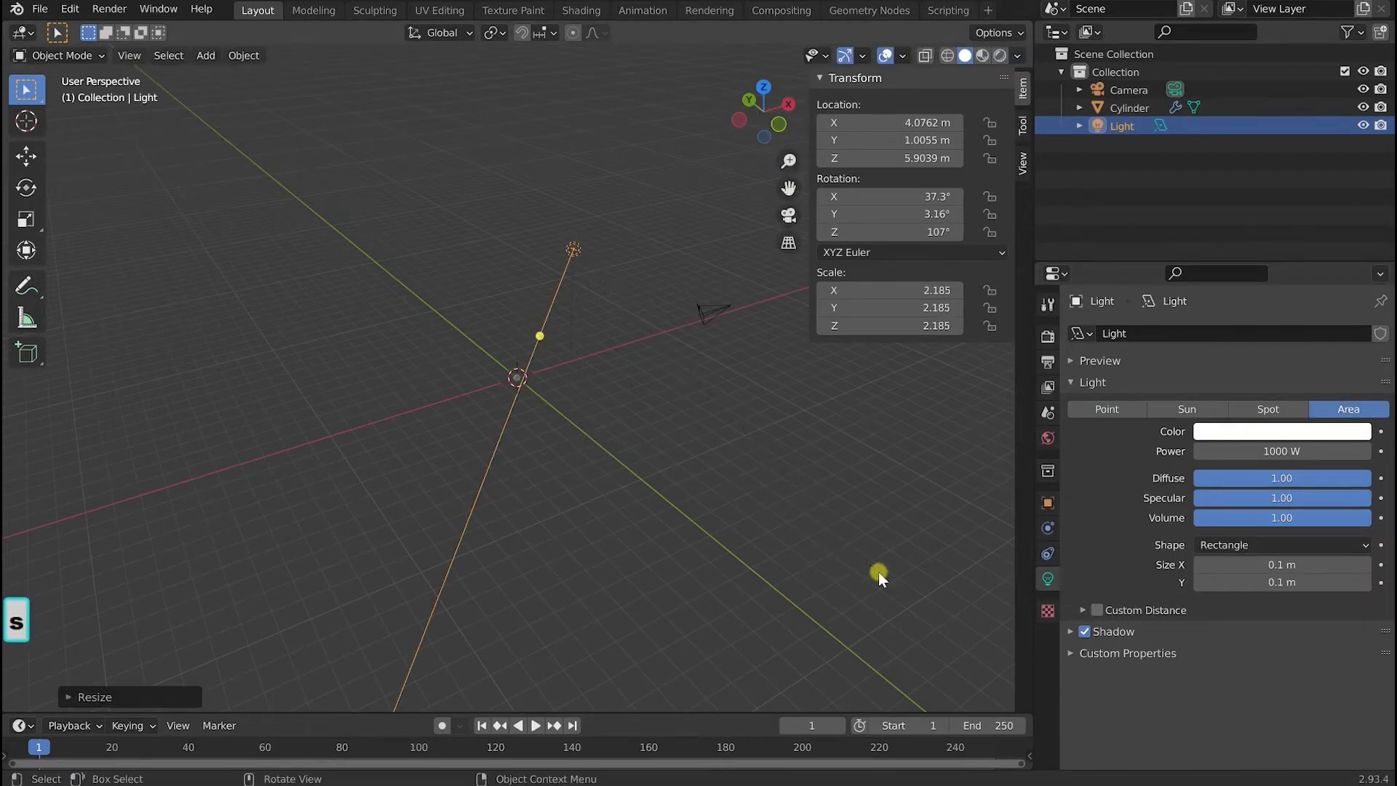
{"action": "key", "text": "s"}
{"action": "left_click", "coordinate": [784, 466]}
Lower the area light to about Z 2.94 m and move it along Y to about -6.28 m.
{"action": "key", "text": "g"}
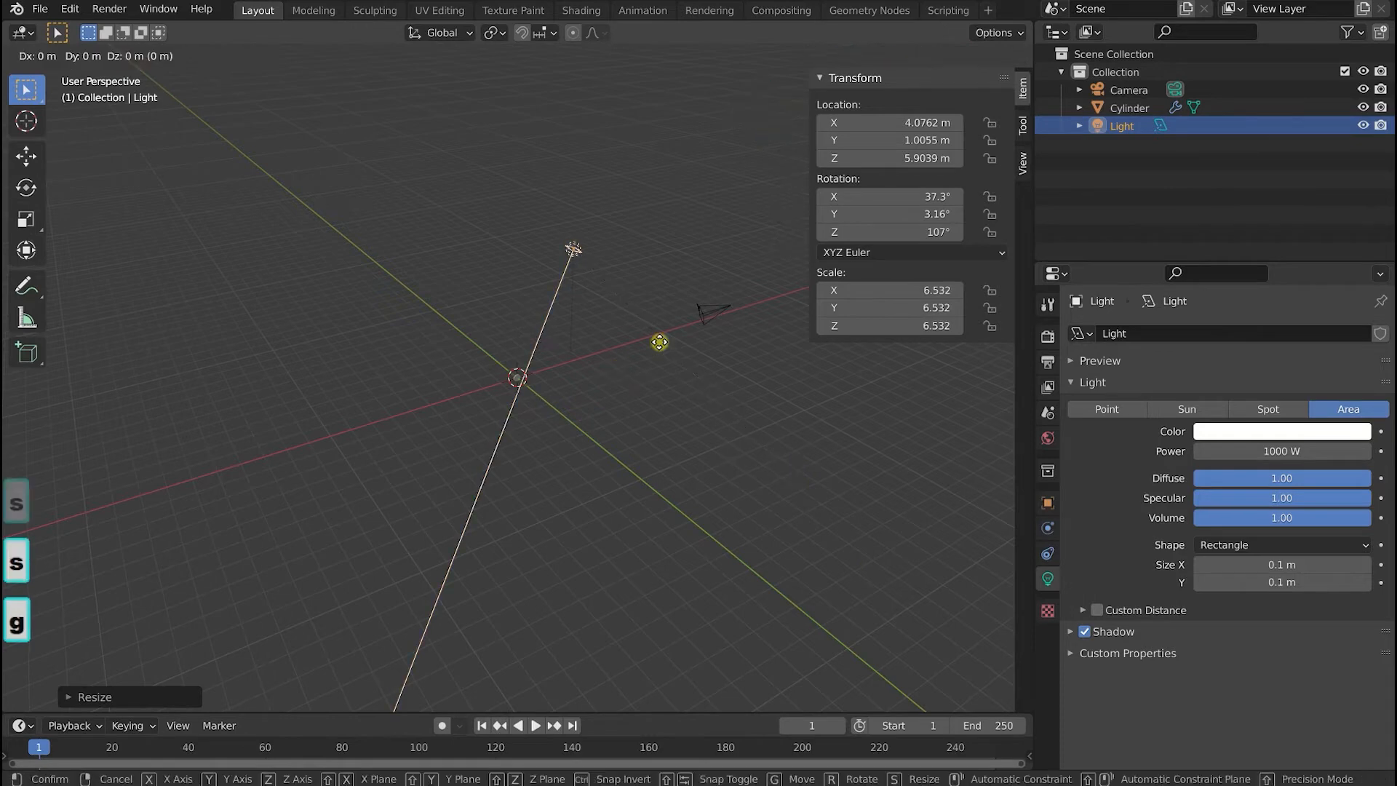
{"action": "key", "text": "z"}
{"action": "left_click", "coordinate": [679, 398]}
{"action": "key", "text": "g"}
{"action": "key", "text": "y"}
{"action": "left_click", "coordinate": [761, 468]}
Aim the area light at the cylinder with rotation about 60.1°, -5.26°, 19.8°, and shift it to about X 2.28 m.
{"action": "middle_click_drag", "start_coordinate": [521, 415], "coordinate": [602, 530]}
{"action": "key", "text": "r"}
{"action": "key", "text": "z"}
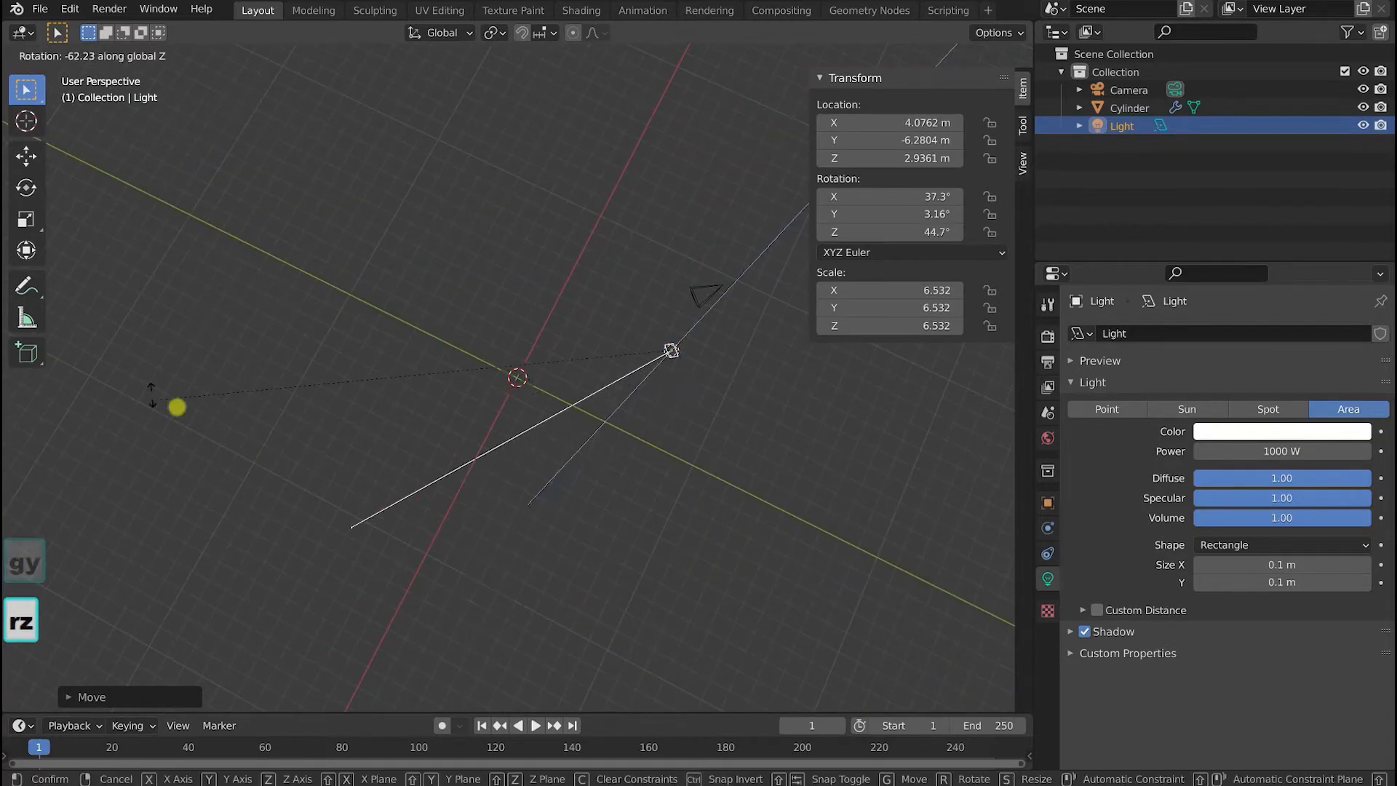
{"action": "left_click", "coordinate": [722, 514]}
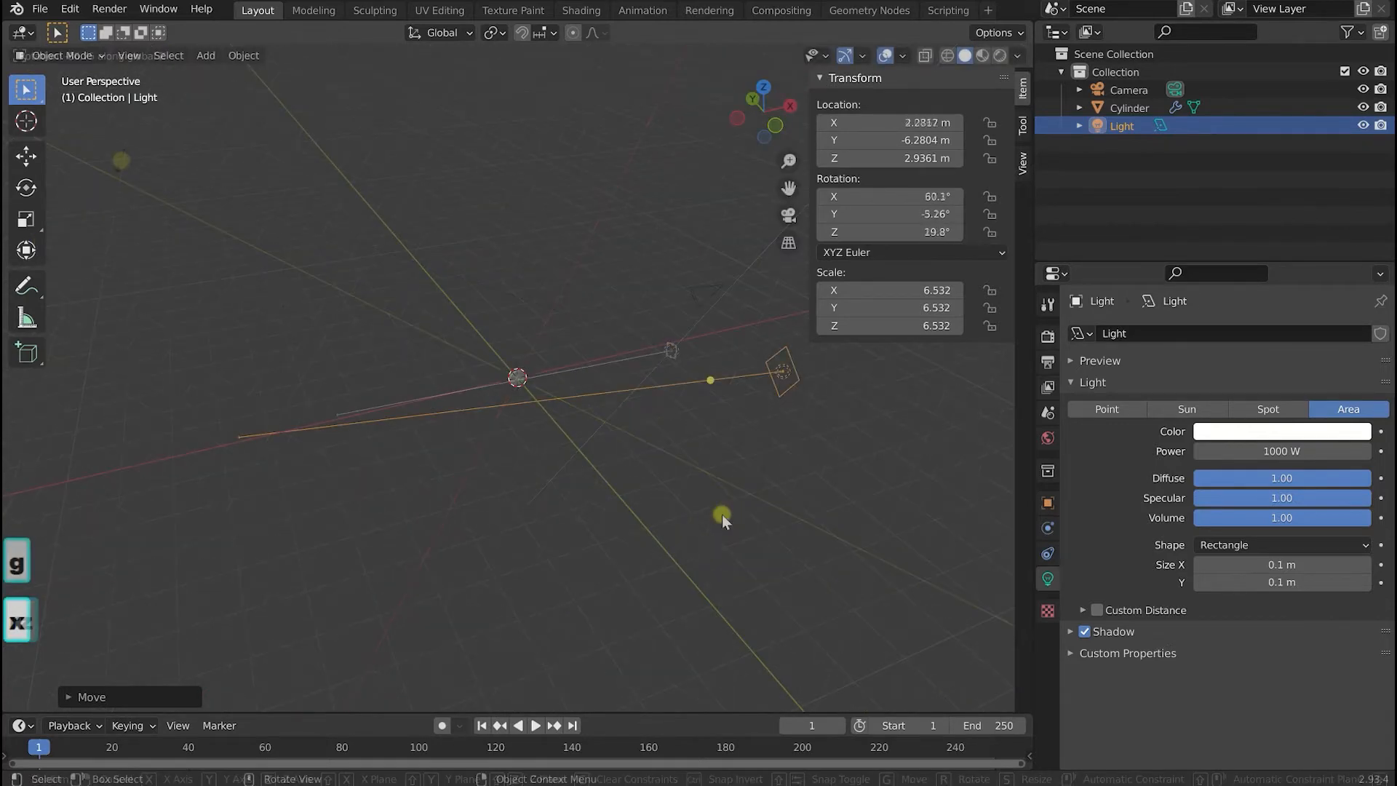
Move the area light closer to the cylinder along Y, to about -5.23 m.
{"action": "middle_click_drag", "start_coordinate": [722, 514], "coordinate": [598, 531]}
{"action": "key", "text": "g"}
{"action": "key", "text": "y"}
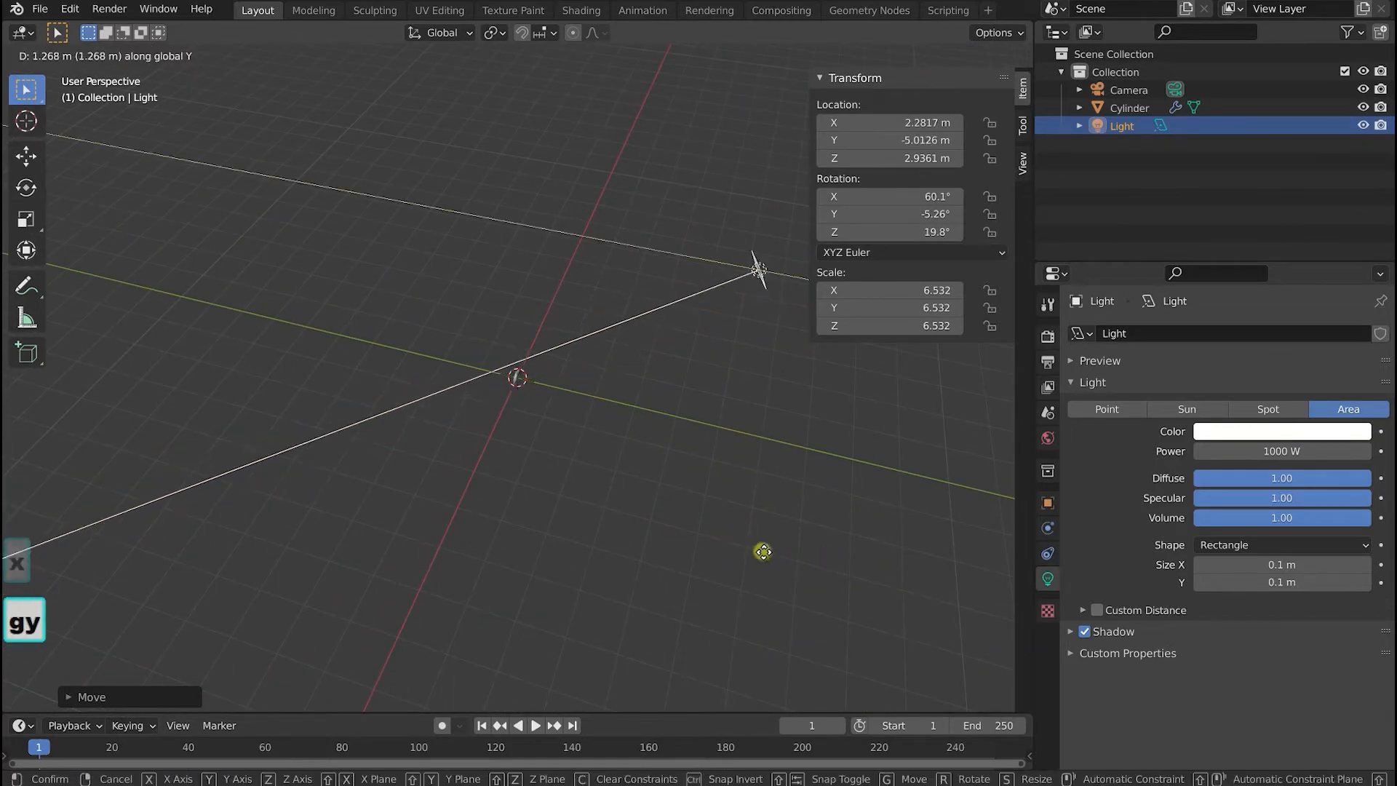
{"action": "left_click", "coordinate": [757, 552]}
Duplicate the area light along X to about -2.39 m and rotate the copy about Z to about -14.2°, facing the cylinder.
{"action": "key", "text": "shift+d"}
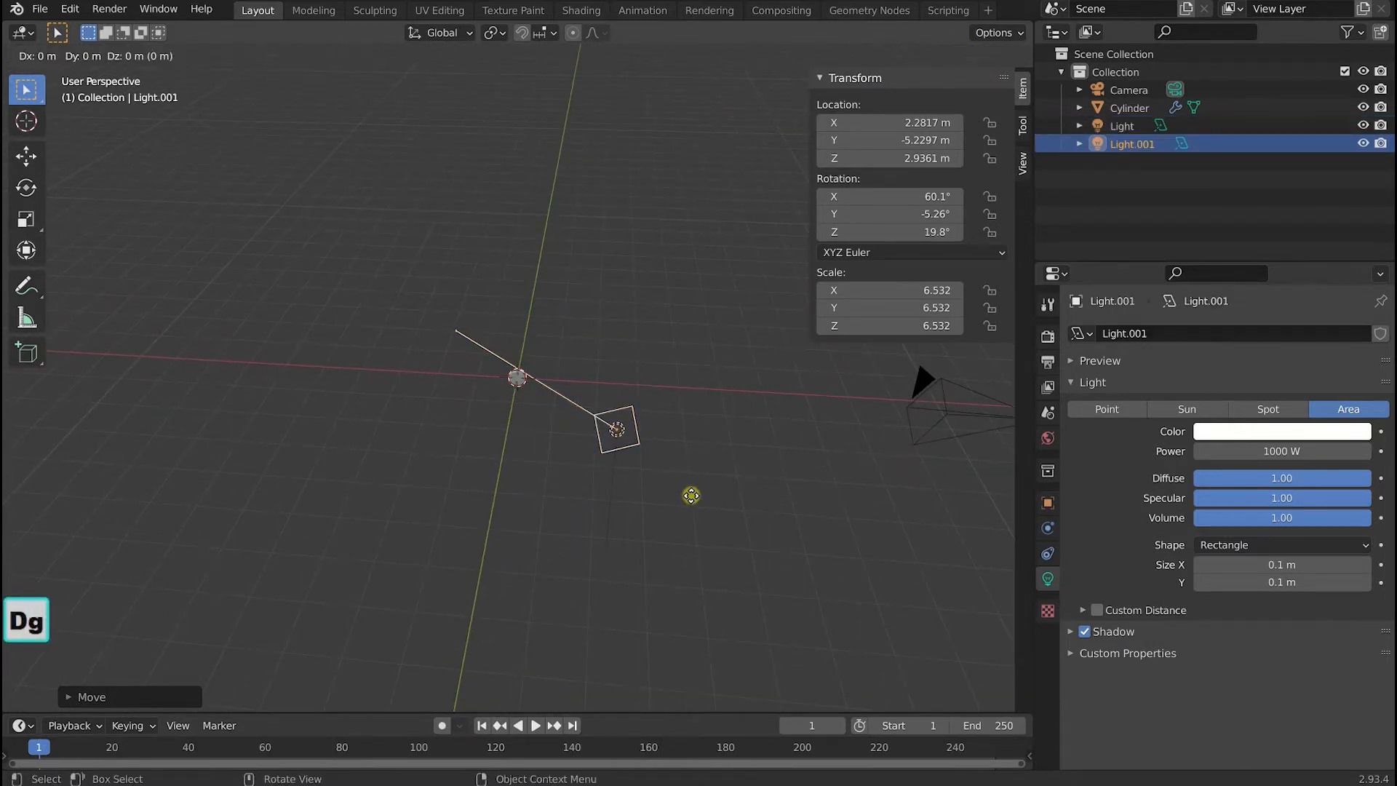
{"action": "key", "text": "x"}
{"action": "left_click", "coordinate": [418, 473]}
{"action": "key", "text": "r"}
{"action": "key", "text": "z"}
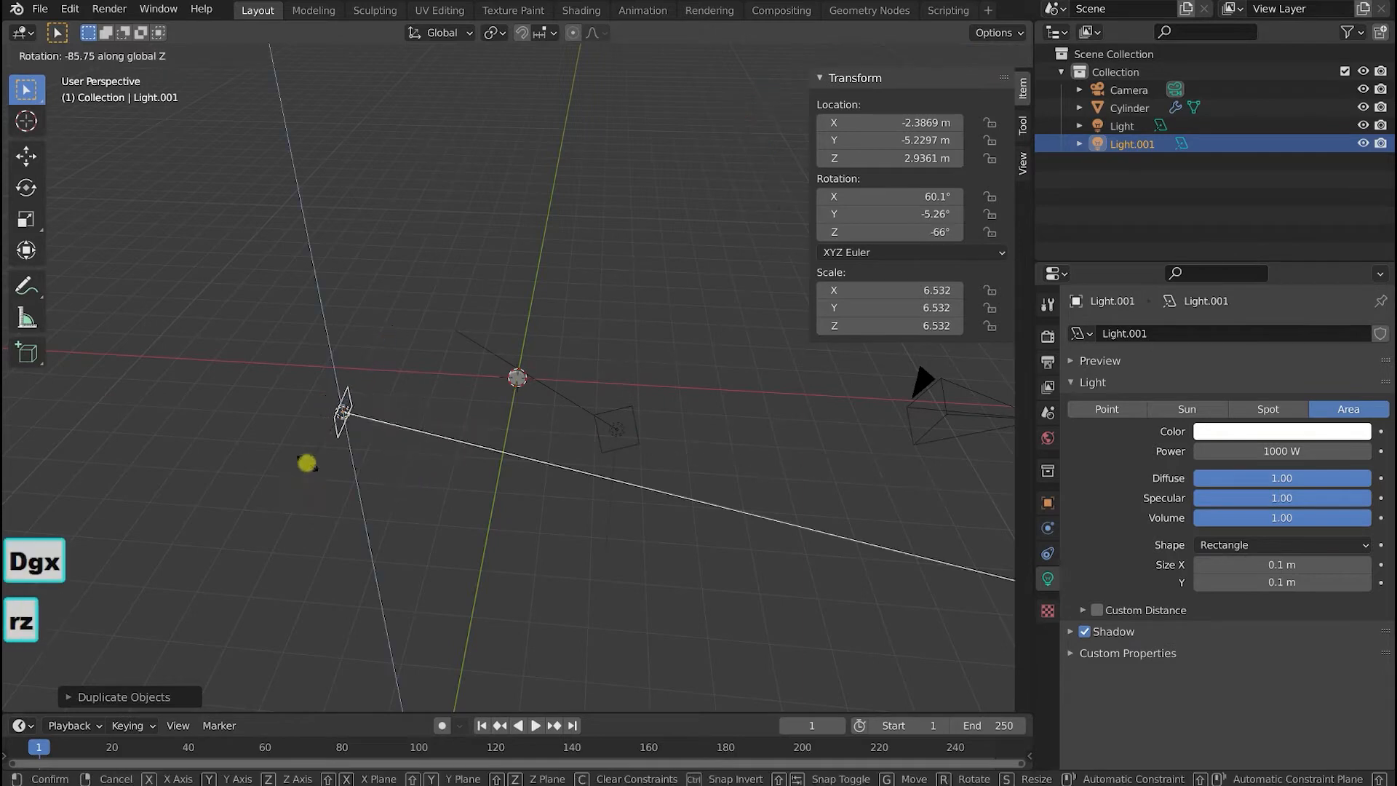
{"action": "left_click", "coordinate": [359, 461]}
{"action": "mouse_move", "coordinate": [473, 470]}
{"action": "middle_mouse_down"}
{"action": "mouse_move", "coordinate": [483, 400]}
{"action": "mouse_move", "coordinate": [437, 449]}
{"action": "mouse_move", "coordinate": [497, 476]}
{"action": "middle_mouse_up"}
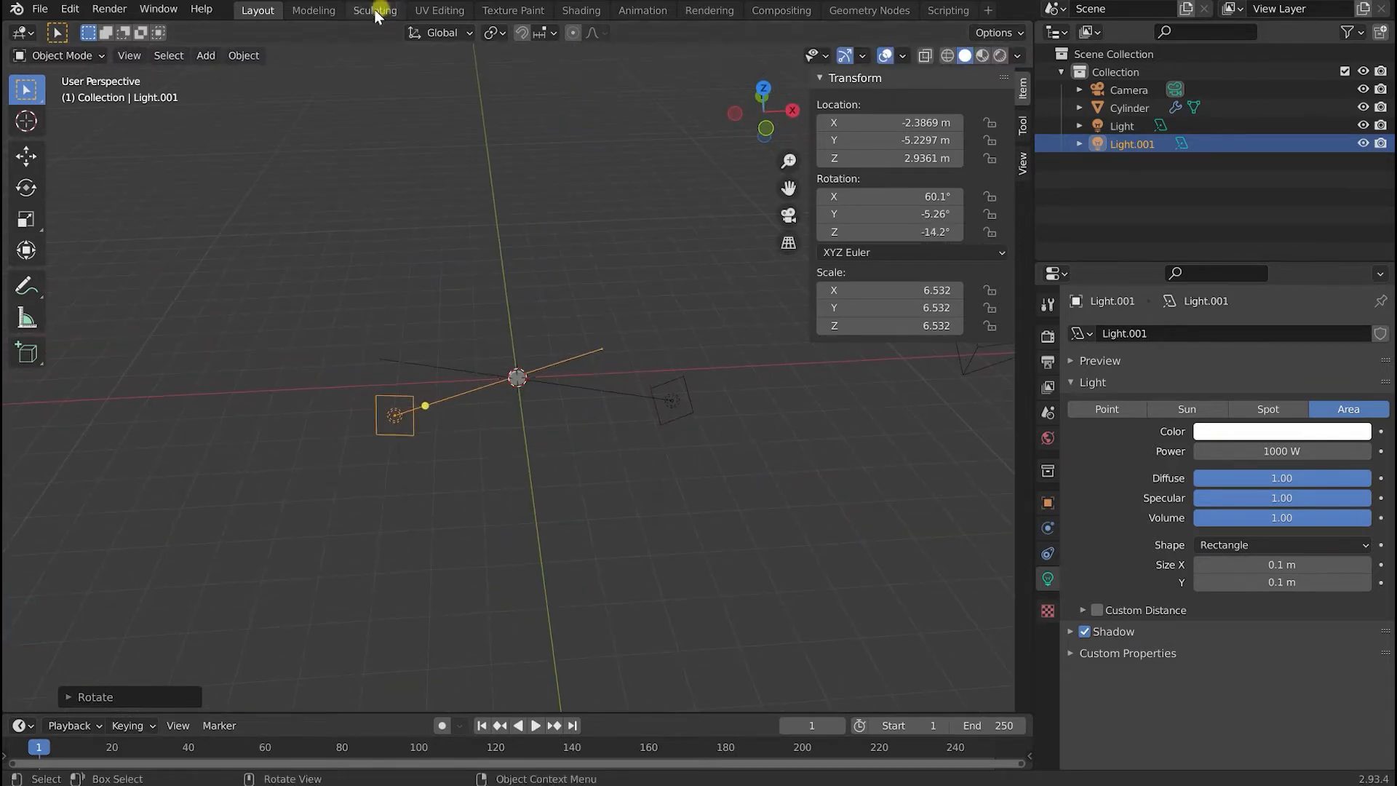
Switch to the Shading workspace and examine the cylinder lit by the two area lights.
{"action": "left_click", "coordinate": [579, 10]}
{"action": "mouse_move", "coordinate": [822, 293]}
{"action": "middle_mouse_down"}
{"action": "mouse_move", "coordinate": [764, 327]}
{"action": "mouse_move", "coordinate": [830, 293]}
{"action": "mouse_move", "coordinate": [817, 268]}
{"action": "mouse_move", "coordinate": [841, 287]}
{"action": "middle_mouse_up"}
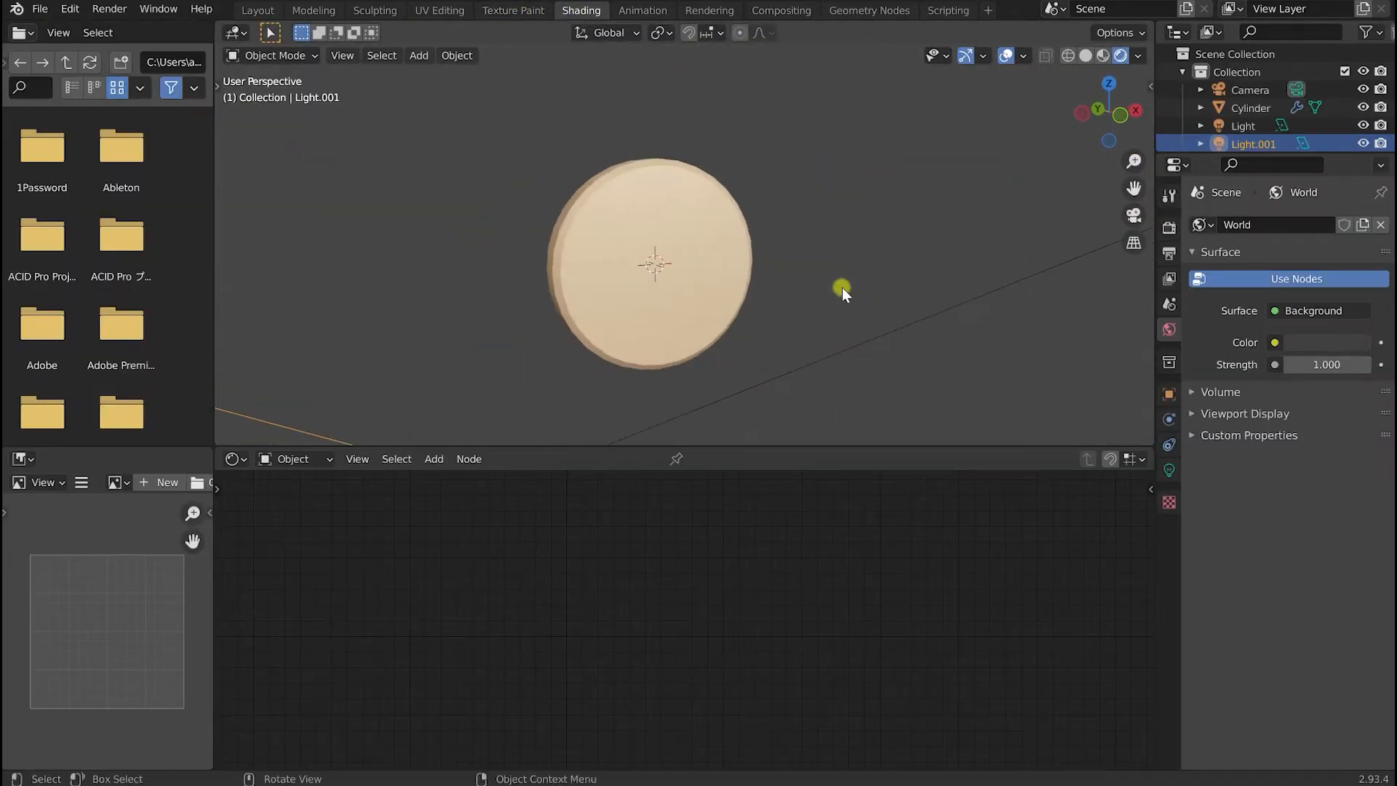
Save the file, select the cylinder and switch the render engine to Cycles.
{"action": "key", "text": "ctrl+s"}
{"action": "left_click", "coordinate": [705, 297]}
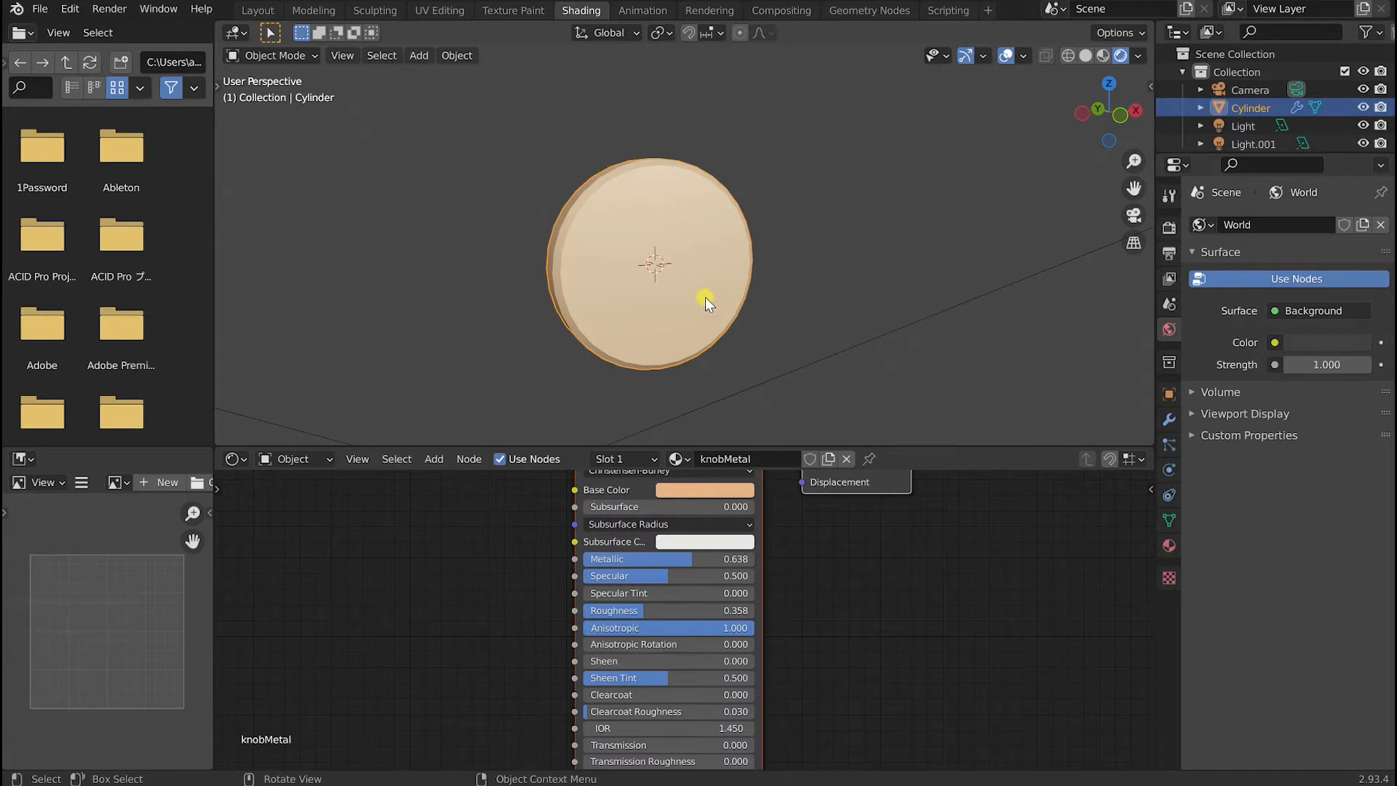
{"action": "left_click", "coordinate": [1169, 232]}
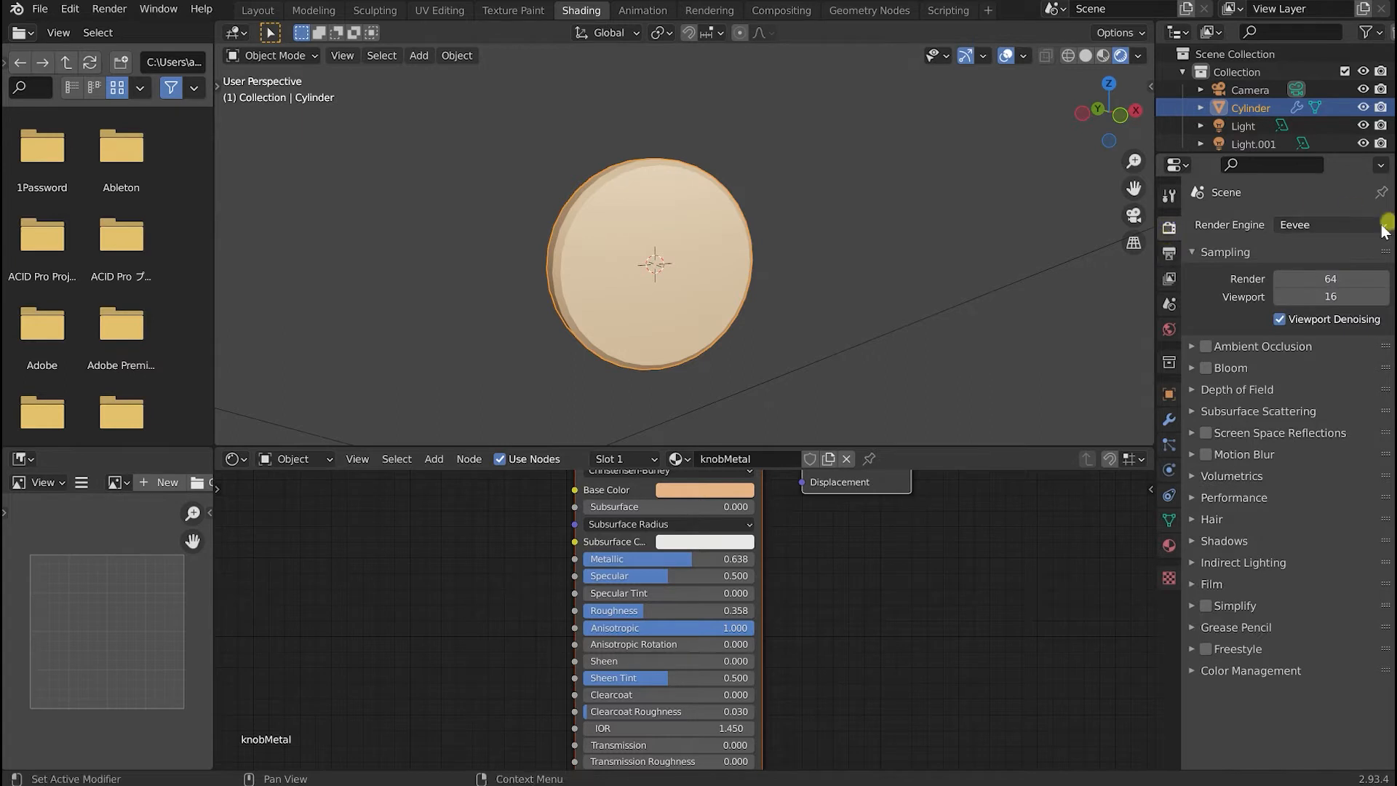
{"action": "left_click", "coordinate": [1351, 227]}
{"action": "left_click", "coordinate": [1337, 286]}
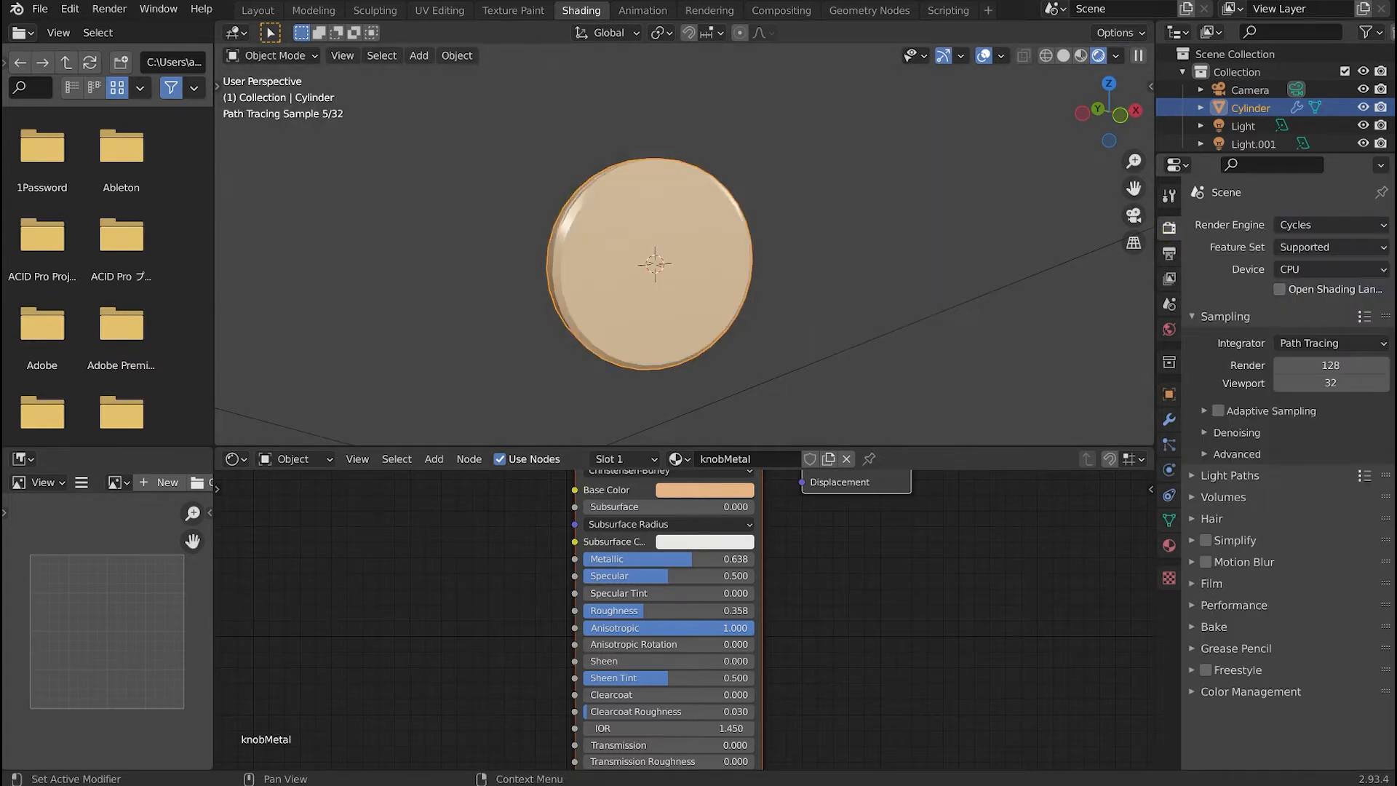
{"action": "key", "text": "g"}
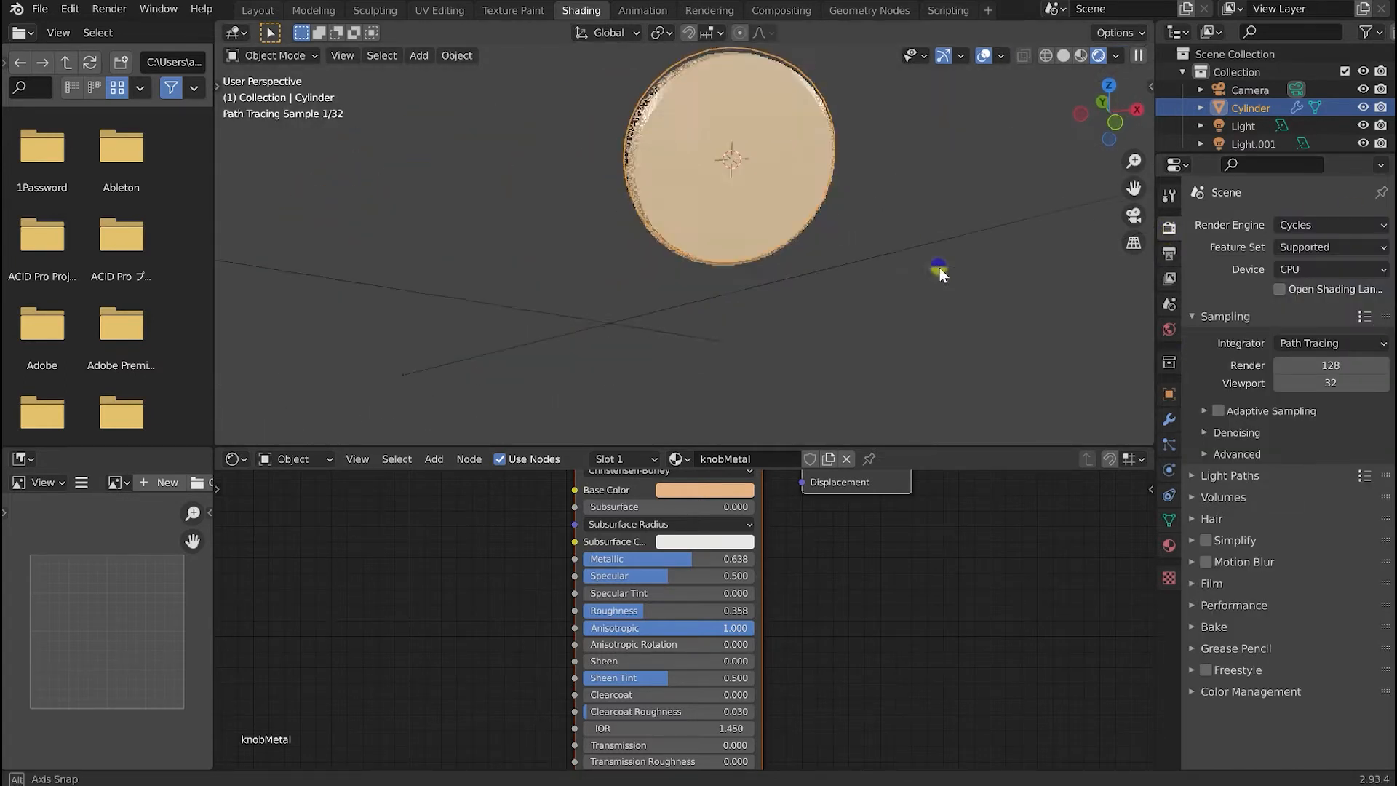
{"action": "left_click", "coordinate": [945, 254]}
{"action": "mouse_move", "coordinate": [947, 251]}
{"action": "middle_mouse_down"}
{"action": "mouse_move", "coordinate": [988, 240]}
{"action": "mouse_move", "coordinate": [960, 244]}
{"action": "middle_mouse_up"}
Add a Tangent node set to Radial with the Y axis and connect it to the Principled BSDF's Tangent input.
{"action": "left_click_drag", "start_coordinate": [966, 457], "coordinate": [958, 273]}
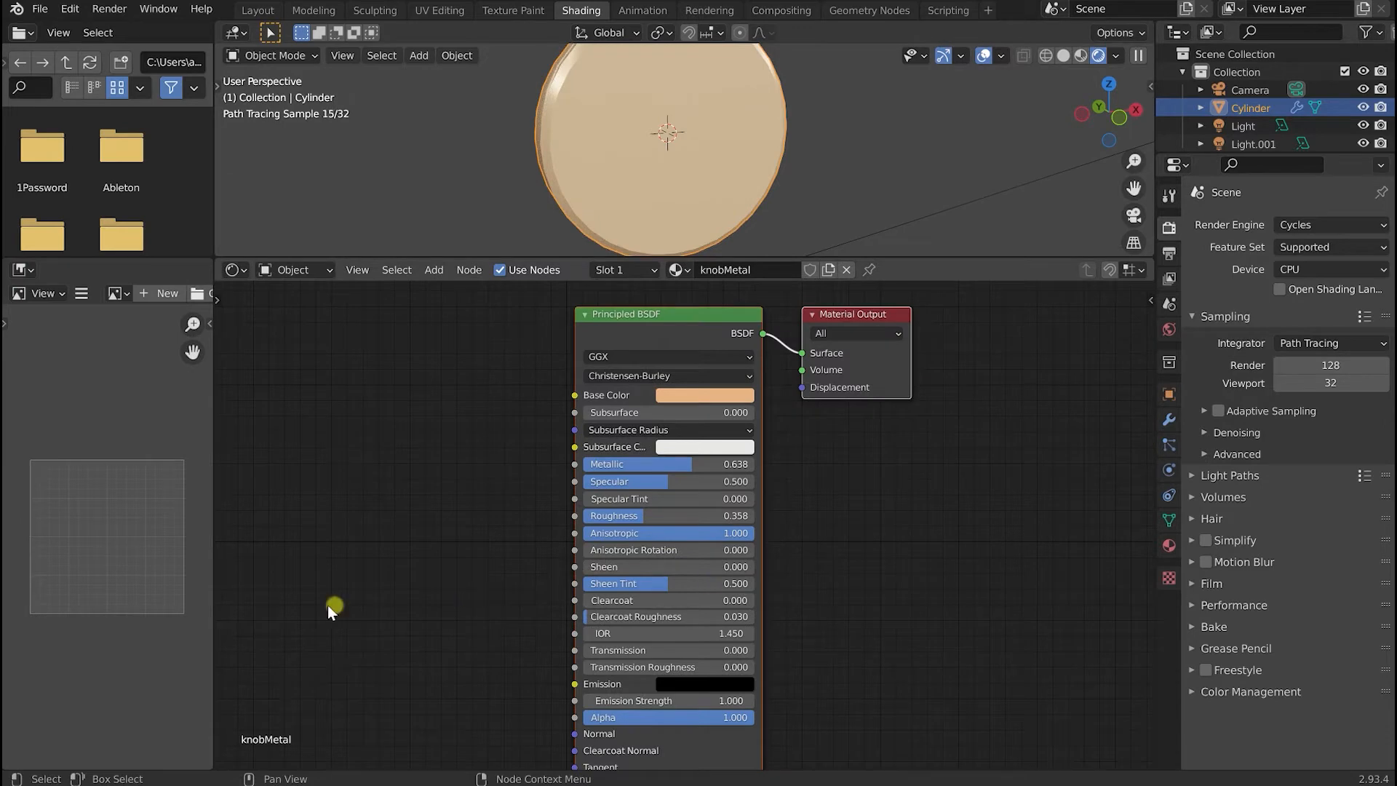
{"action": "middle_click_drag", "start_coordinate": [454, 607], "coordinate": [460, 579]}
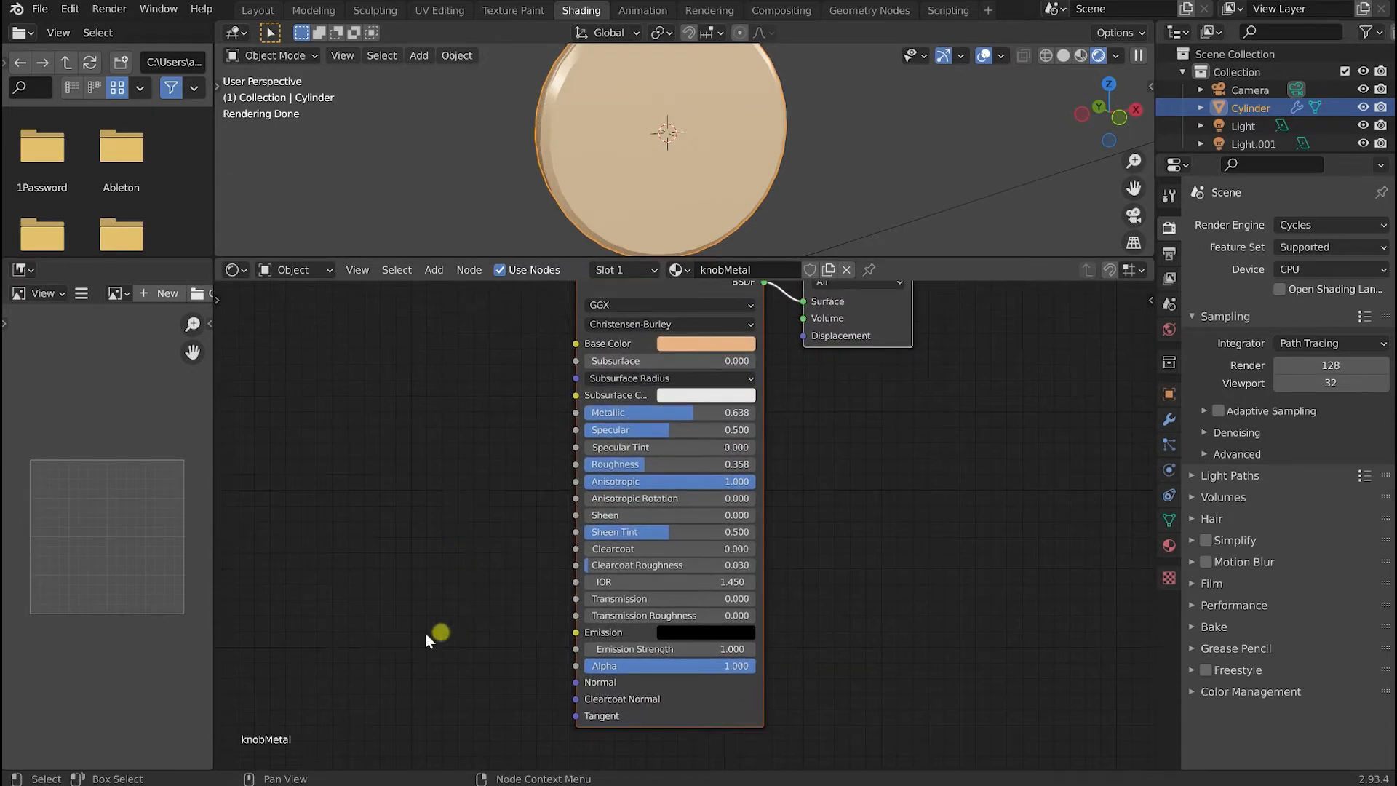
{"action": "key", "text": "shift+a"}
{"action": "mouse_move", "coordinate": [390, 606]}
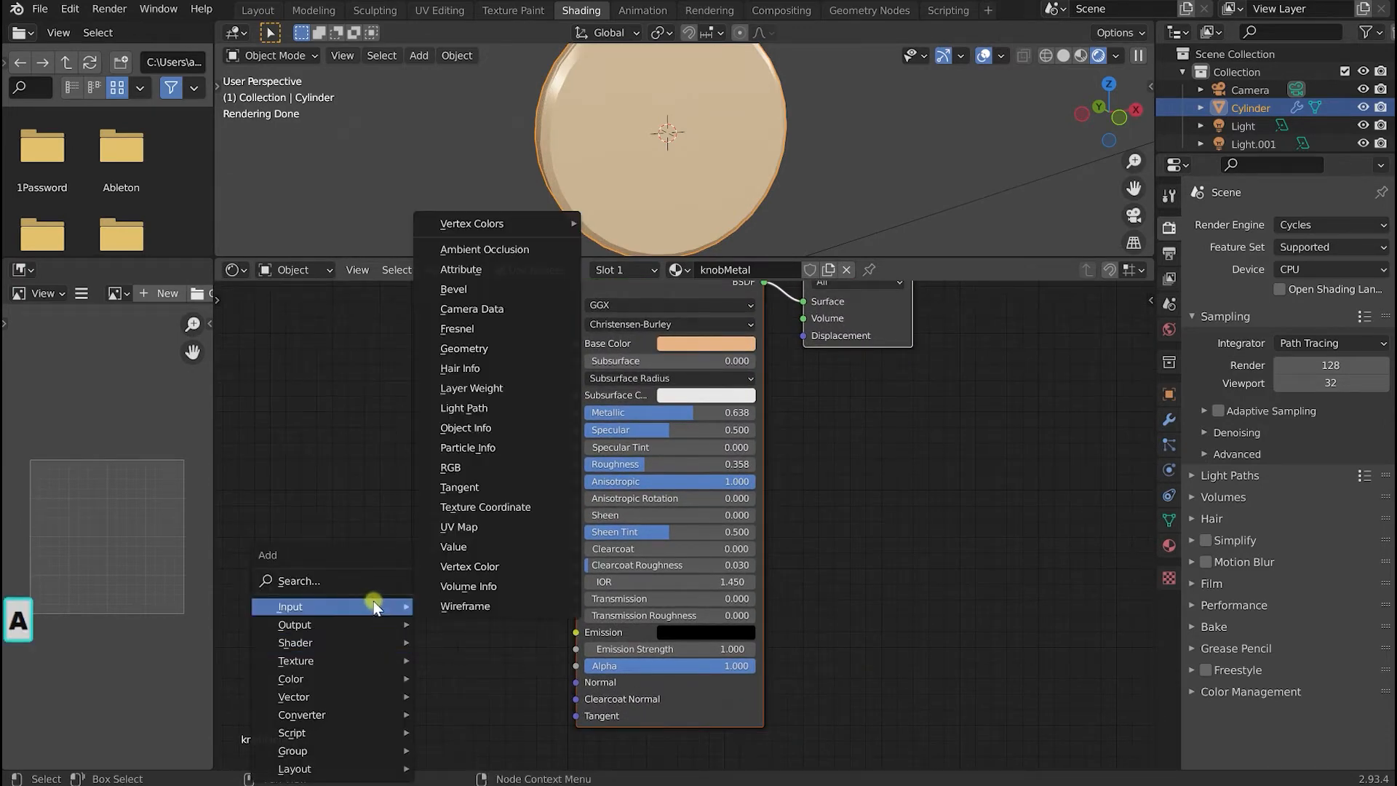
{"action": "left_click", "coordinate": [450, 490]}
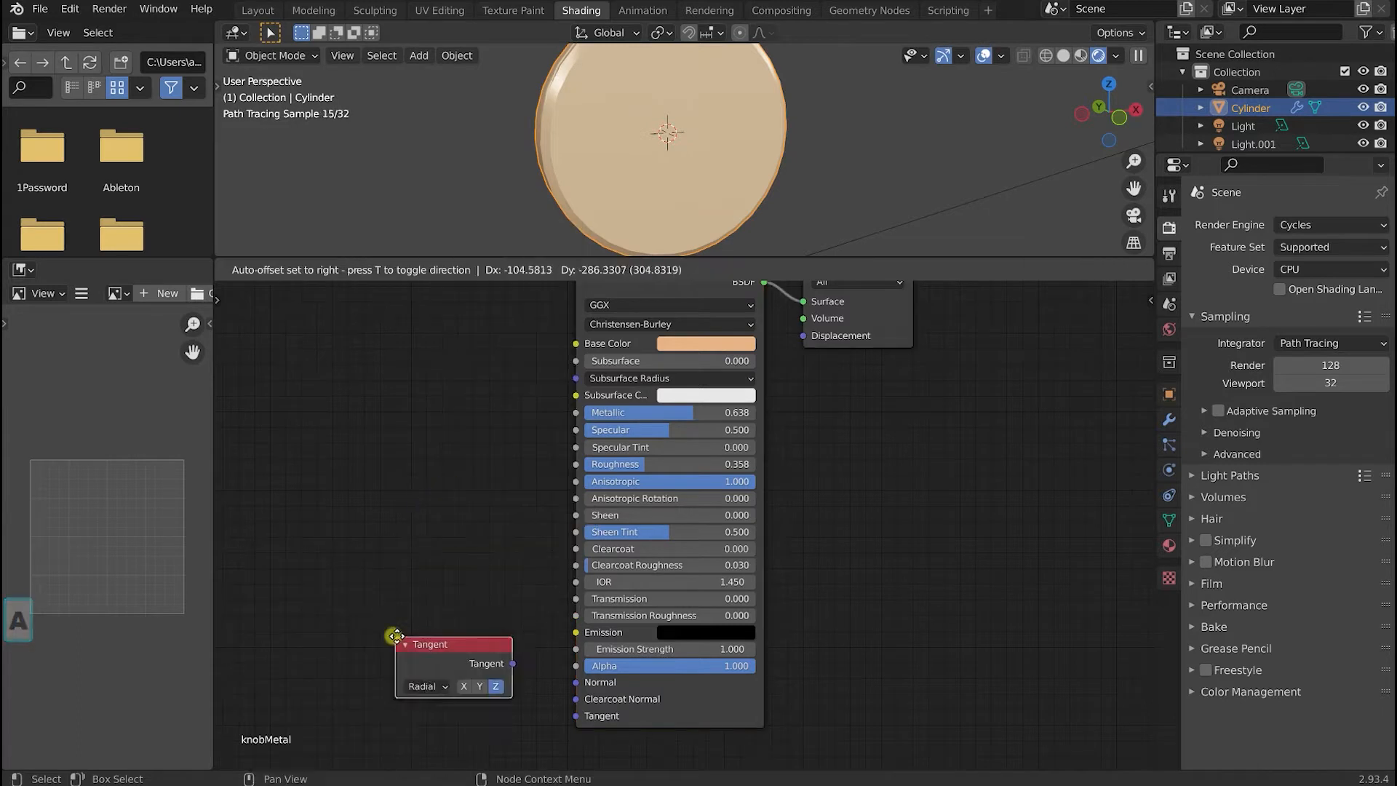
{"action": "left_click", "coordinate": [509, 708]}
{"action": "left_click_drag", "start_coordinate": [538, 710], "coordinate": [577, 716]}
{"action": "left_click", "coordinate": [502, 732]}
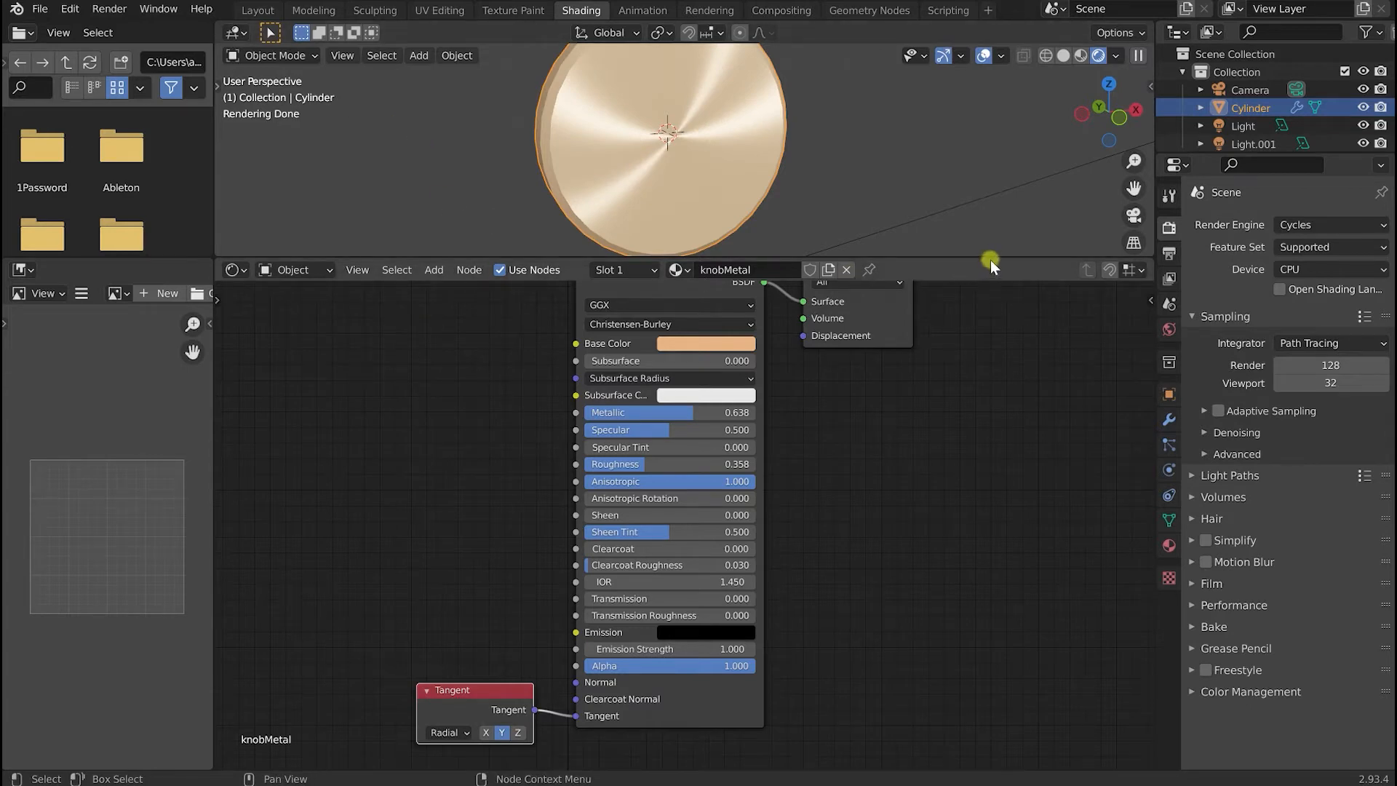
Set the knobMetal material's Anisotropic Rotation to 0.130 on the Principled BSDF.
{"action": "left_click_drag", "start_coordinate": [987, 258], "coordinate": [975, 397]}
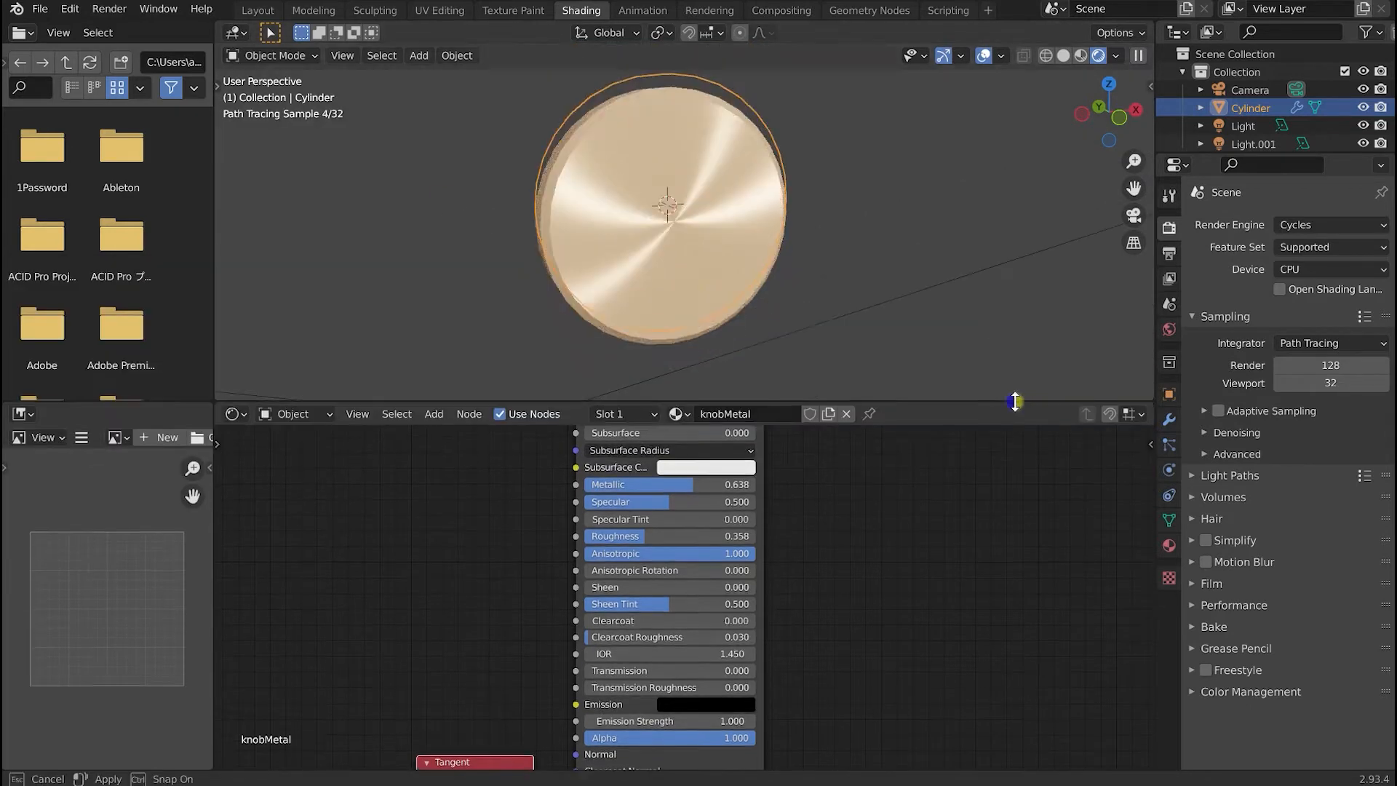
{"action": "middle_click_drag", "start_coordinate": [855, 295], "coordinate": [880, 304], "text": "shift"}
{"action": "middle_click_drag", "start_coordinate": [836, 258], "coordinate": [807, 224]}
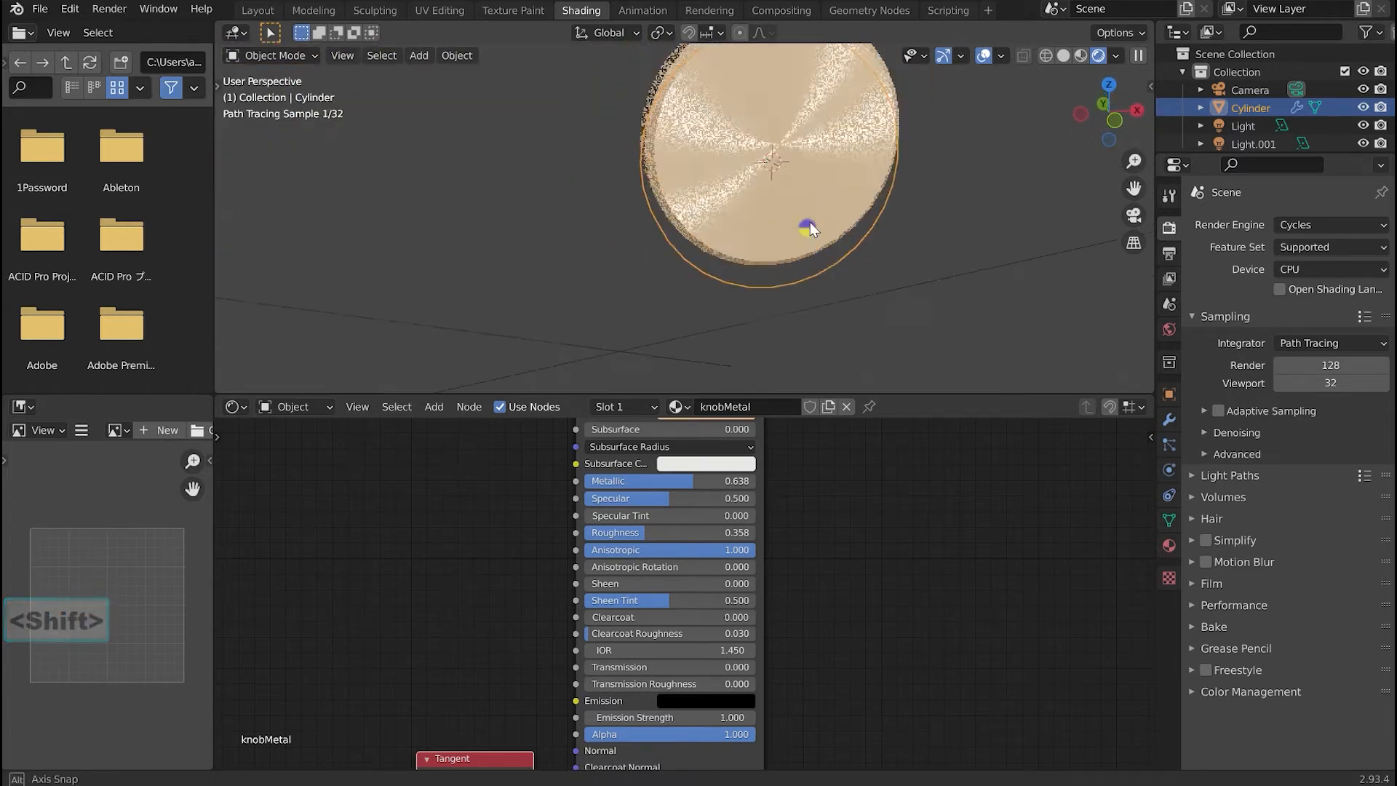
{"action": "middle_click_drag", "start_coordinate": [576, 233], "coordinate": [604, 240]}
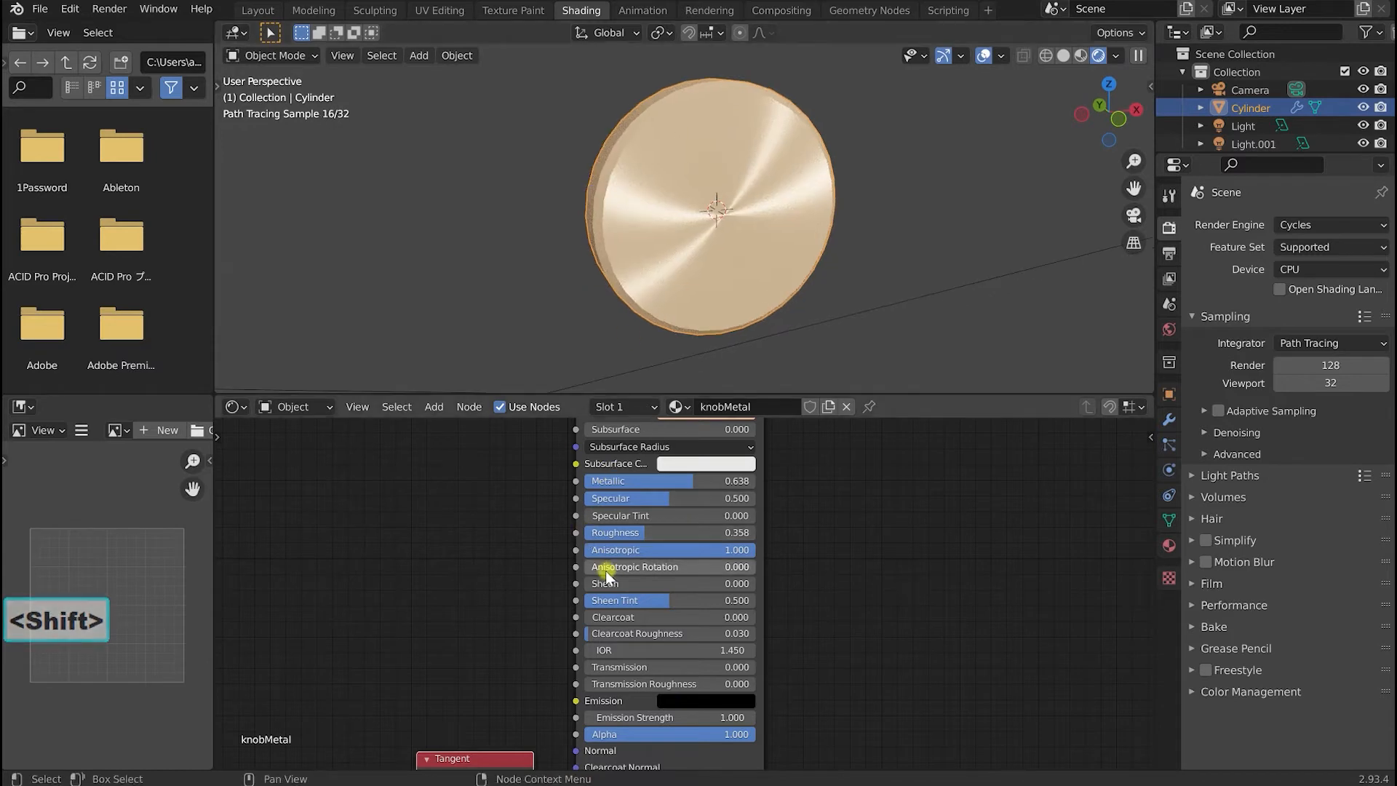
{"action": "left_click_drag", "start_coordinate": [625, 566], "coordinate": [646, 587]}
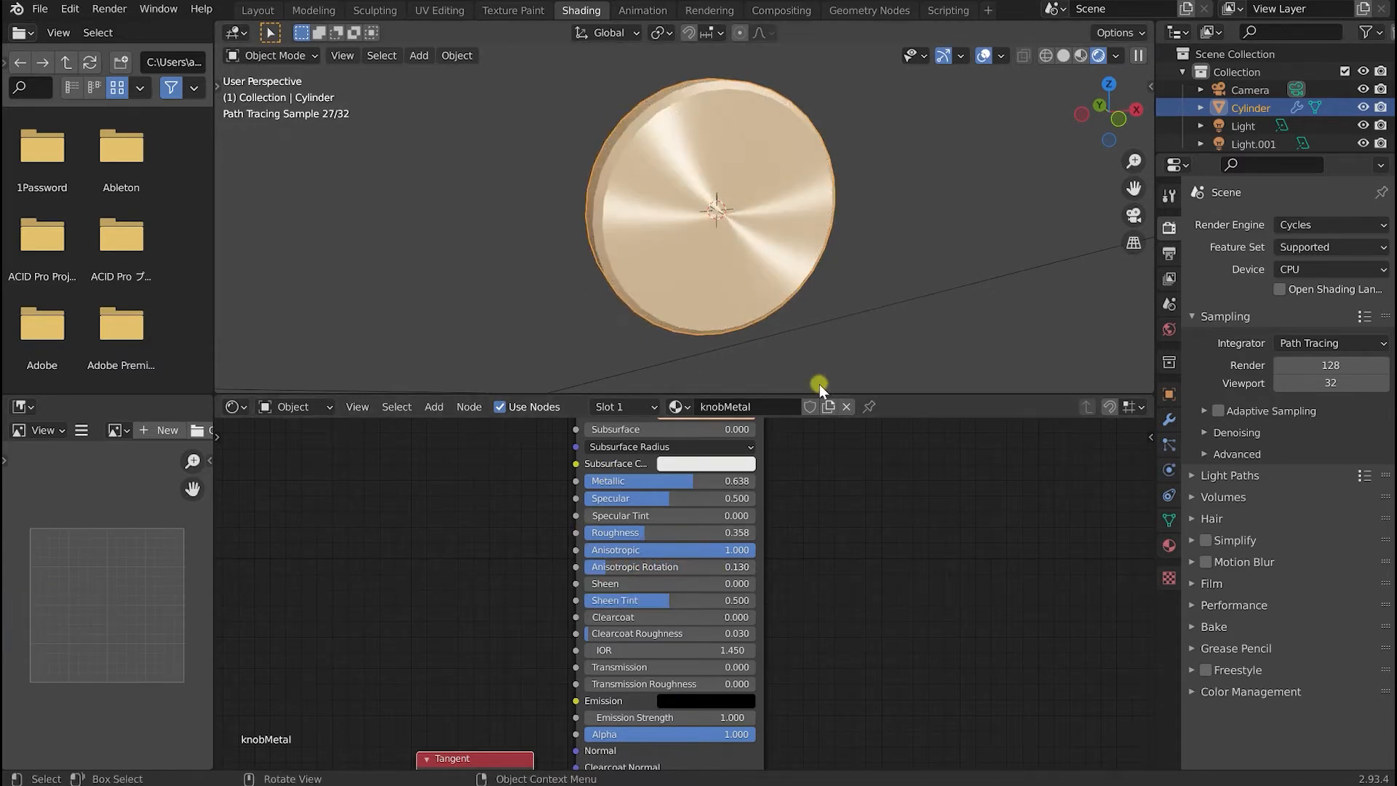
Return to the Layout workspace and save the file.
{"action": "left_click", "coordinate": [257, 10]}
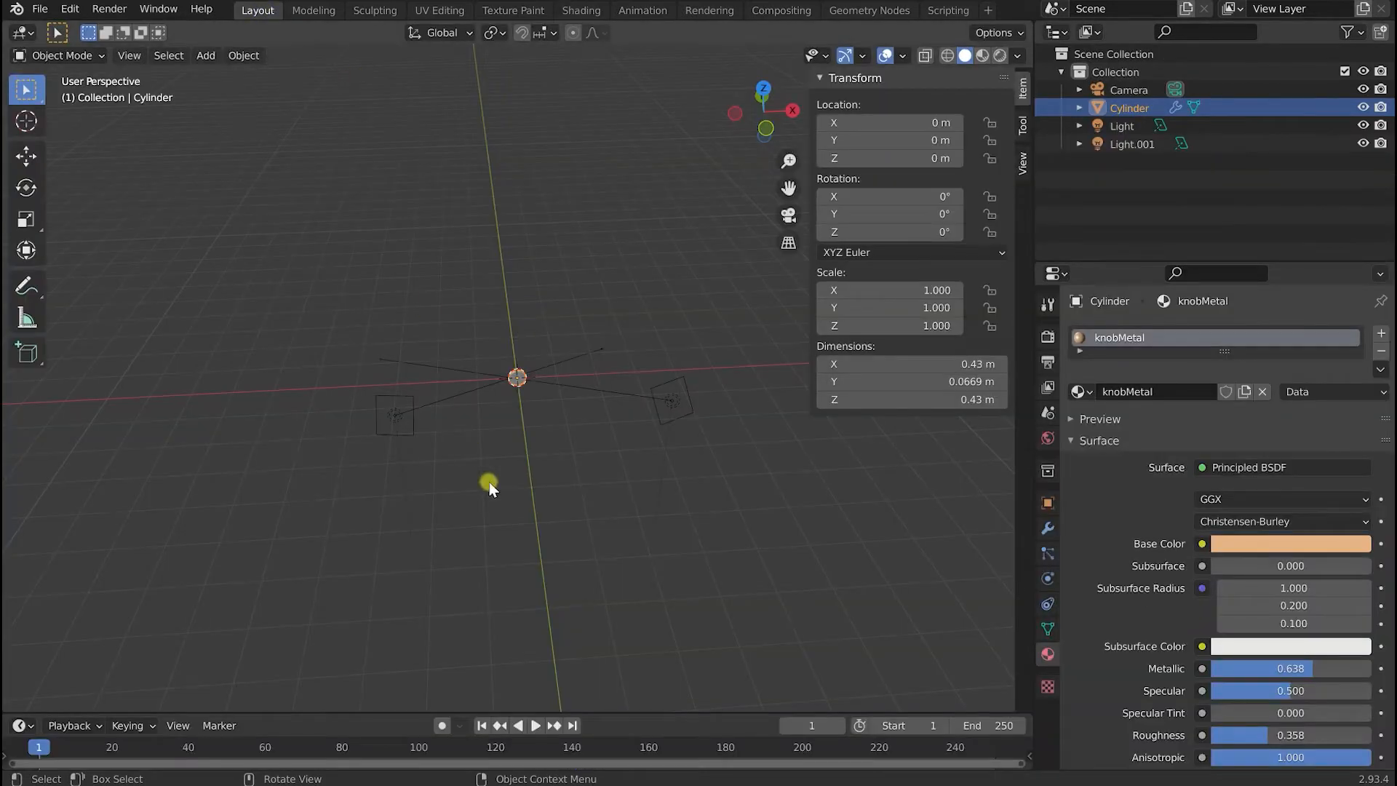
{"action": "scroll", "coordinate": [484, 469], "scroll_direction": "up", "scroll_amount": 8}
{"action": "mouse_move", "coordinate": [530, 461]}
{"action": "middle_mouse_down"}
{"action": "mouse_move", "coordinate": [448, 500]}
{"action": "mouse_move", "coordinate": [459, 483]}
{"action": "middle_mouse_up"}
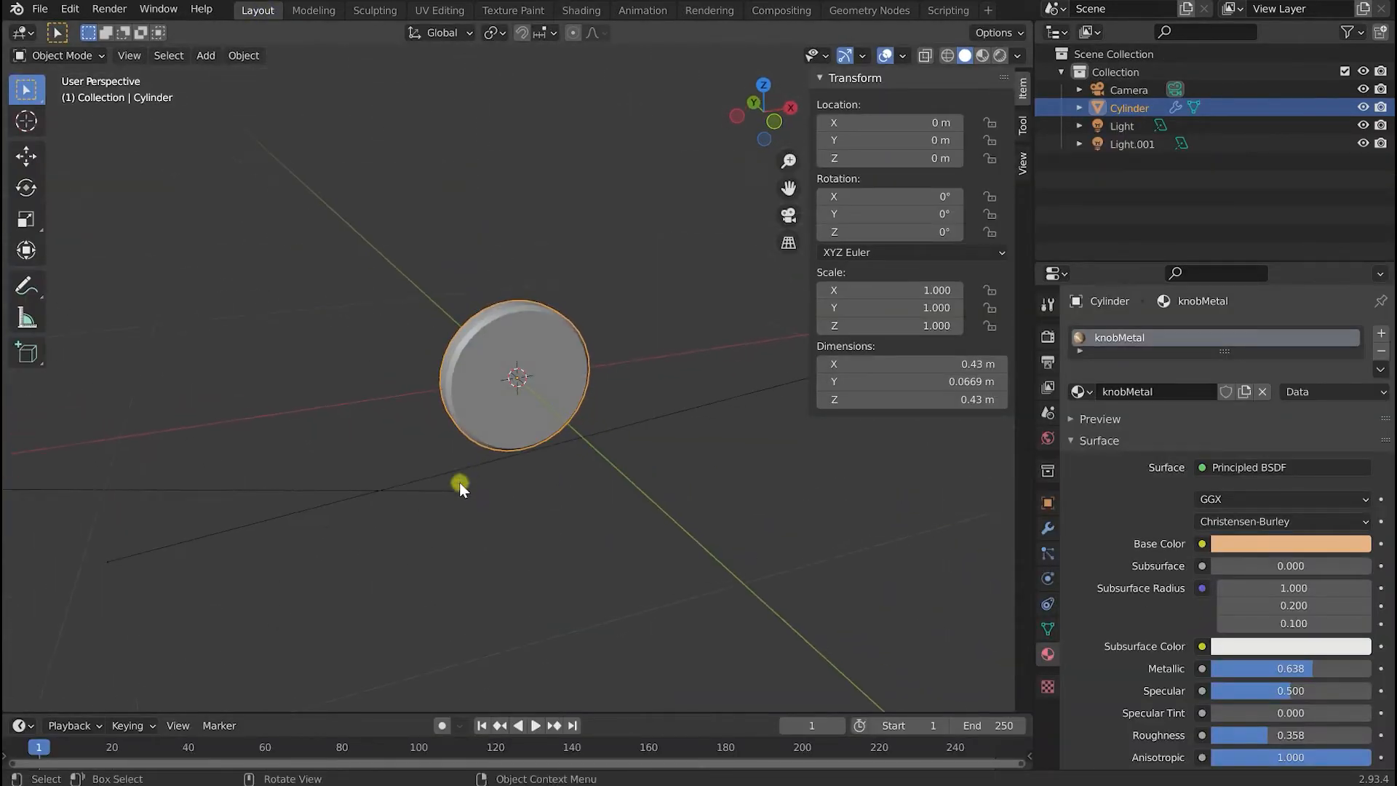
{"action": "key", "text": "ctrl+s"}
Add a new cylinder mesh with 96 vertices at the origin.
{"action": "scroll", "coordinate": [460, 487], "scroll_direction": "down", "scroll_amount": 4}
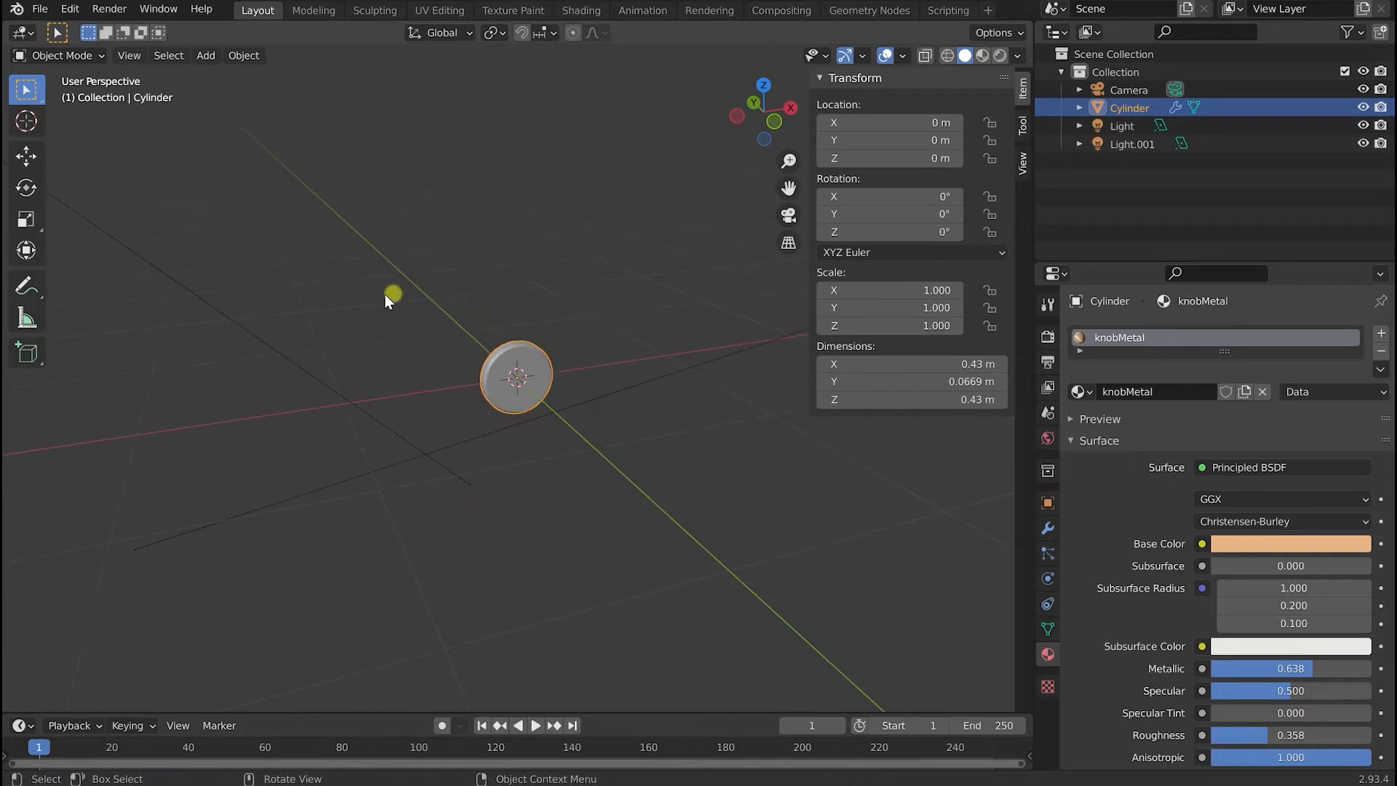
{"action": "key", "text": "shift+a"}
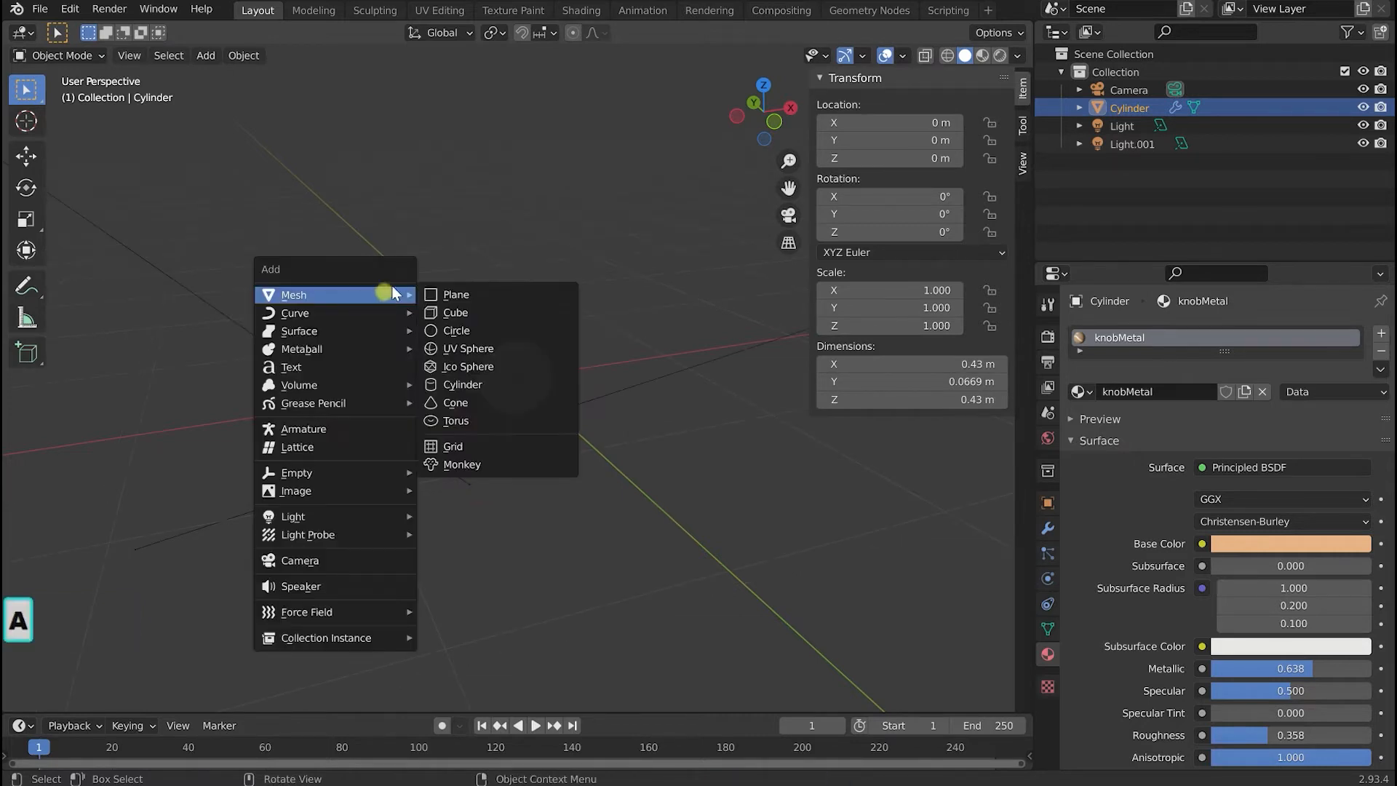
{"action": "left_click", "coordinate": [509, 384]}
{"action": "left_click", "coordinate": [103, 698]}
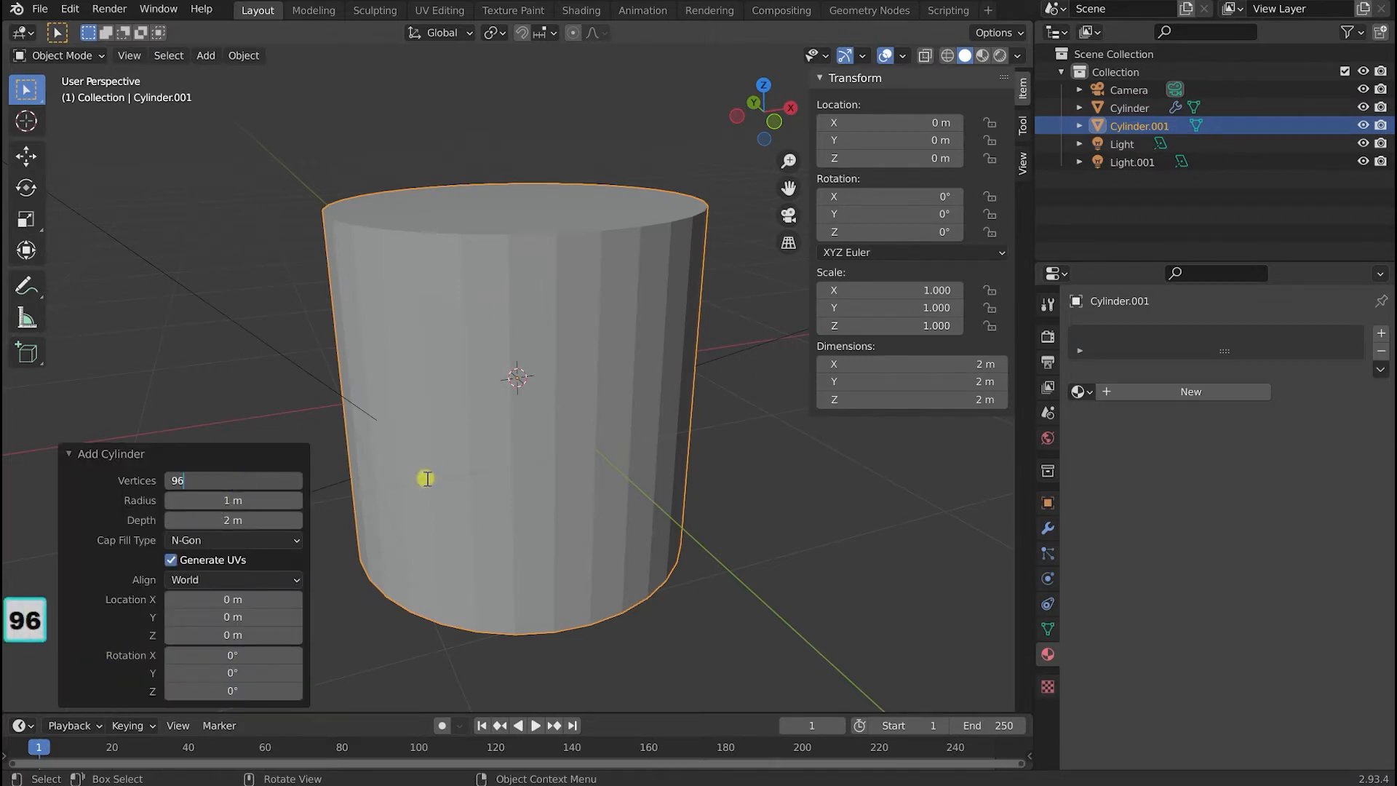
{"action": "type", "text": "96"}
{"action": "key", "text": "Return"}
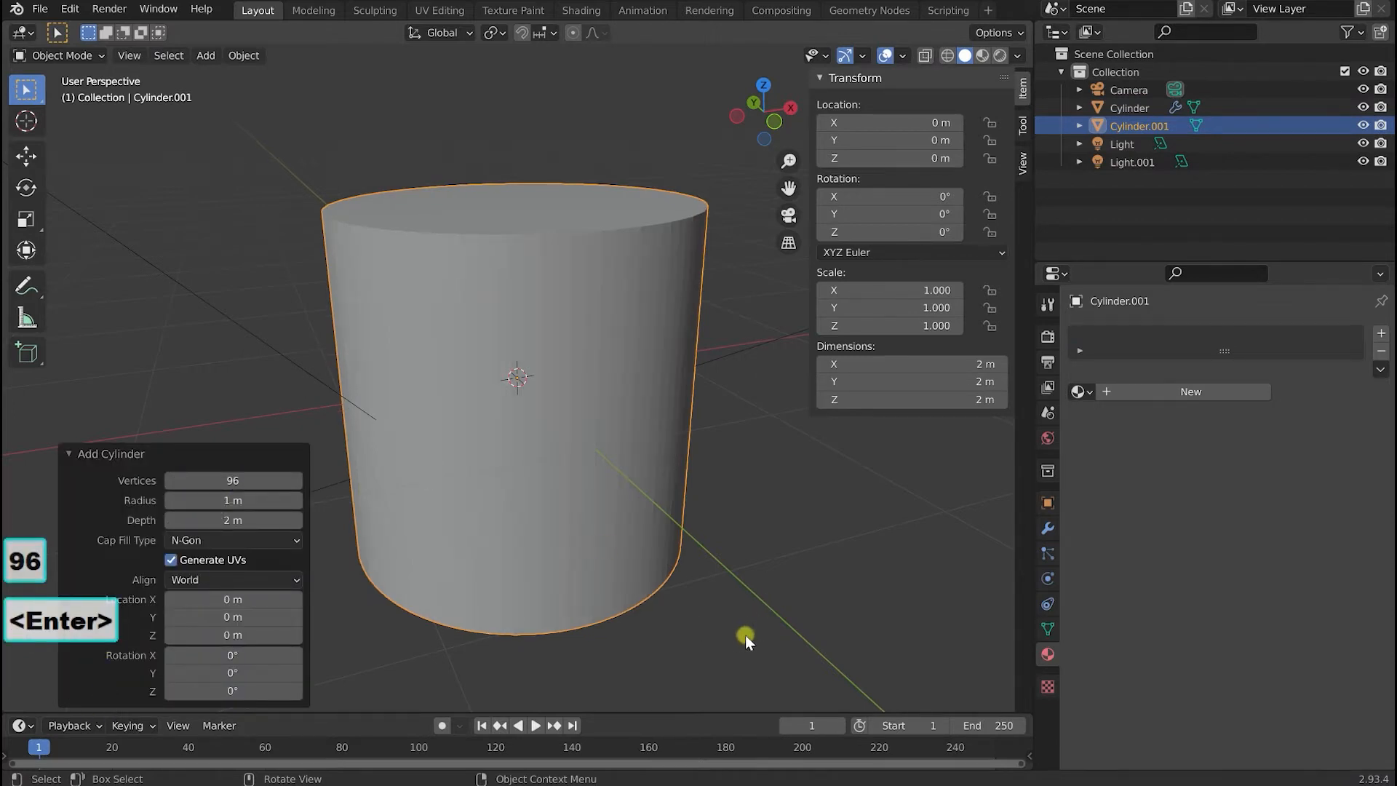
Scale the new cylinder uniformly to about 0.347 and raise it along Z by about 0.738 m.
{"action": "key", "text": "s"}
{"action": "left_click", "coordinate": [633, 491]}
{"action": "key", "text": "g"}
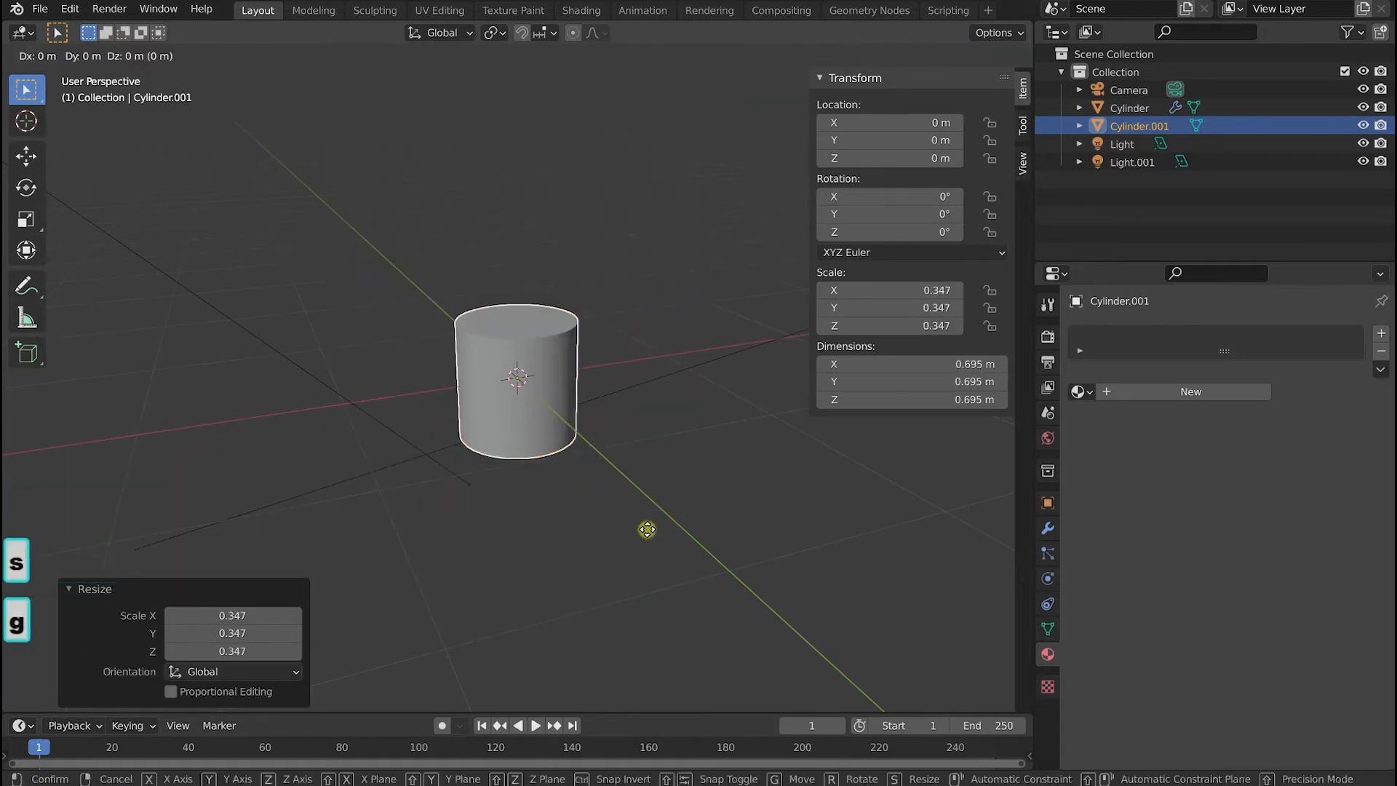
{"action": "key", "text": "z"}
{"action": "left_click", "coordinate": [648, 404]}
Shorten the new cylinder along Z by a factor of about 0.761 and save the file.
{"action": "mouse_move", "coordinate": [774, 477]}
{"action": "middle_mouse_down"}
{"action": "mouse_move", "coordinate": [770, 508]}
{"action": "mouse_move", "coordinate": [772, 491]}
{"action": "middle_mouse_up"}
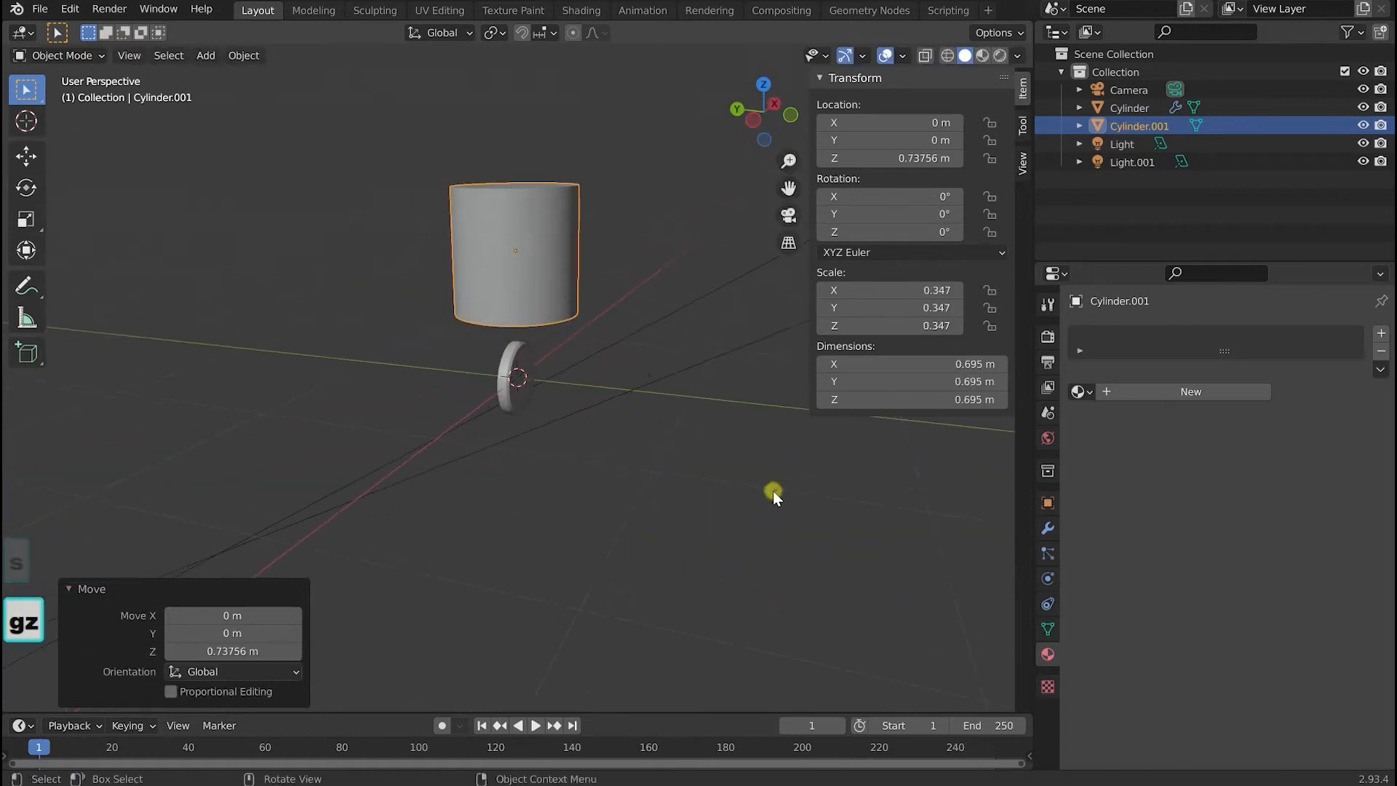
{"action": "key", "text": "s"}
{"action": "key", "text": "z"}
{"action": "left_click", "coordinate": [705, 438]}
{"action": "scroll", "coordinate": [703, 435], "scroll_direction": "up", "scroll_amount": 3}
{"action": "middle_click_drag", "start_coordinate": [703, 435], "coordinate": [623, 643], "text": "shift"}
{"action": "key", "text": "ctrl+s"}
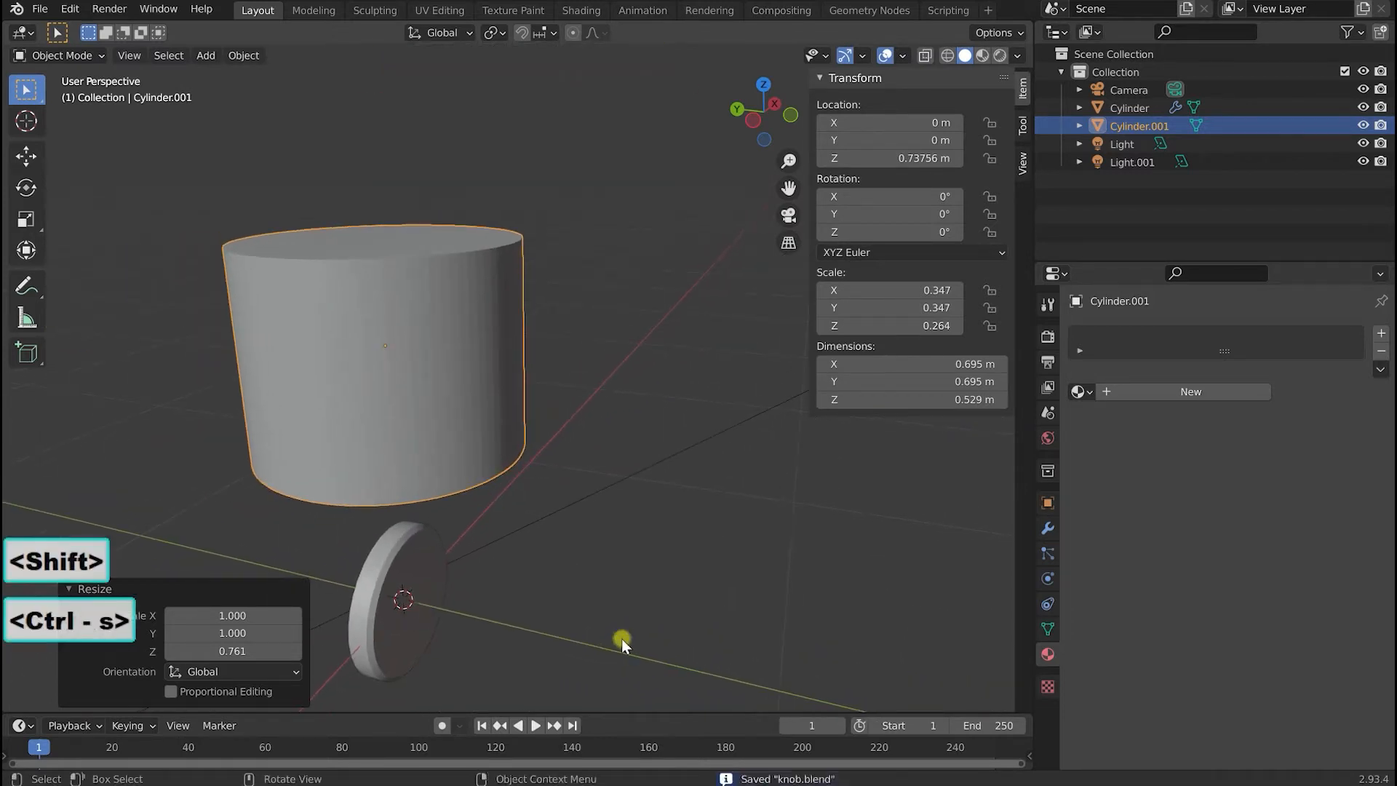
Enter Edit Mode on the new cylinder and delete its top and bottom faces, leaving an open tube.
{"action": "left_click", "coordinate": [93, 56]}
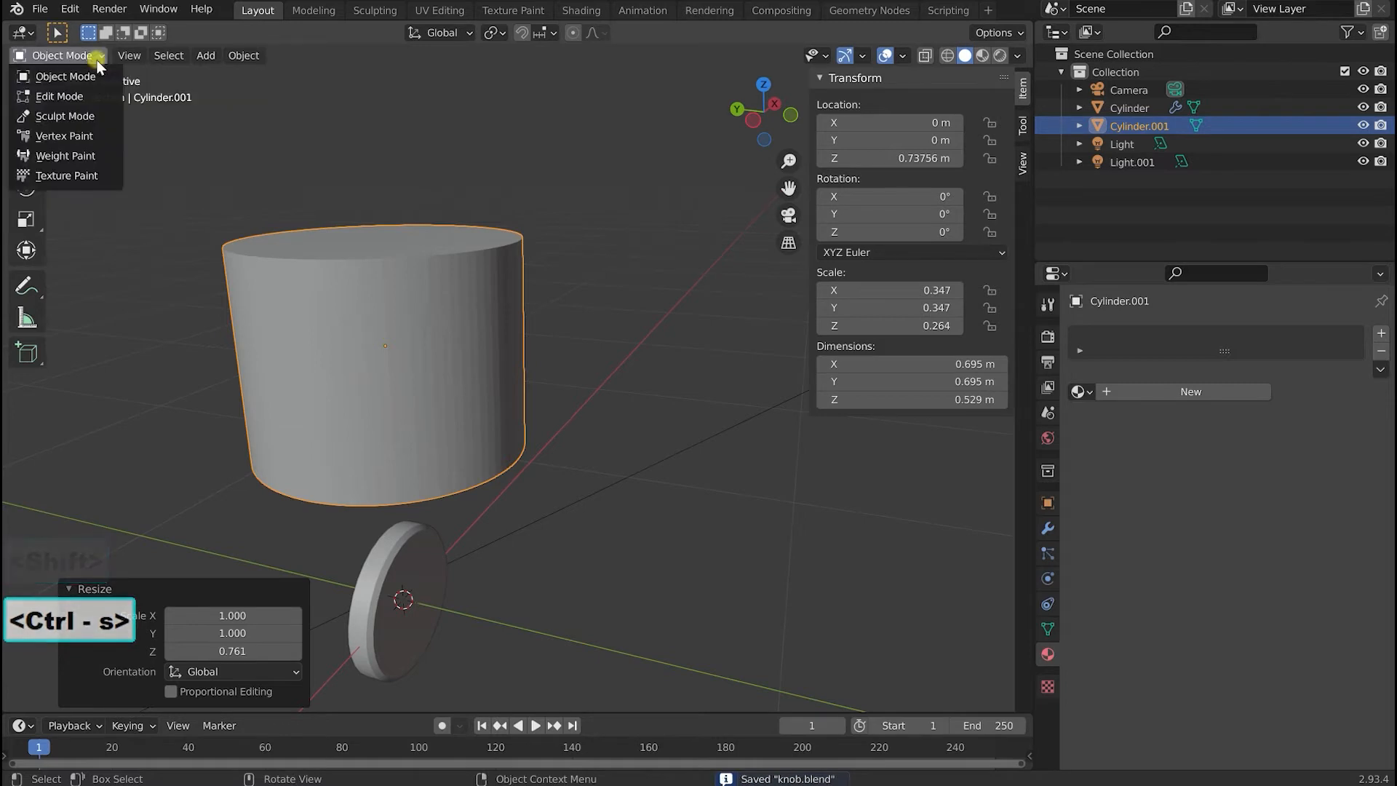
{"action": "left_click", "coordinate": [94, 97]}
{"action": "middle_click_drag", "start_coordinate": [119, 167], "coordinate": [121, 244]}
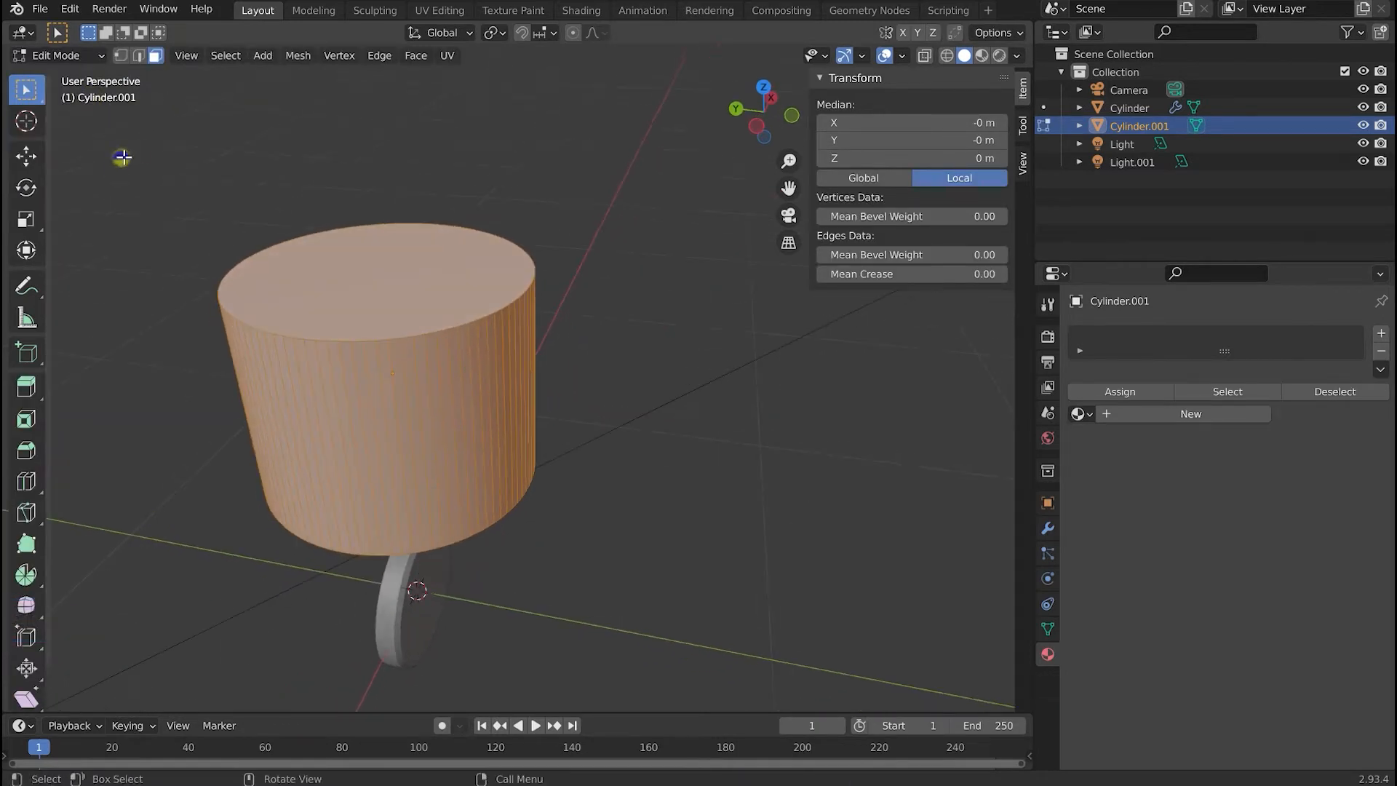
{"action": "left_click", "coordinate": [380, 262]}
{"action": "key", "text": "x"}
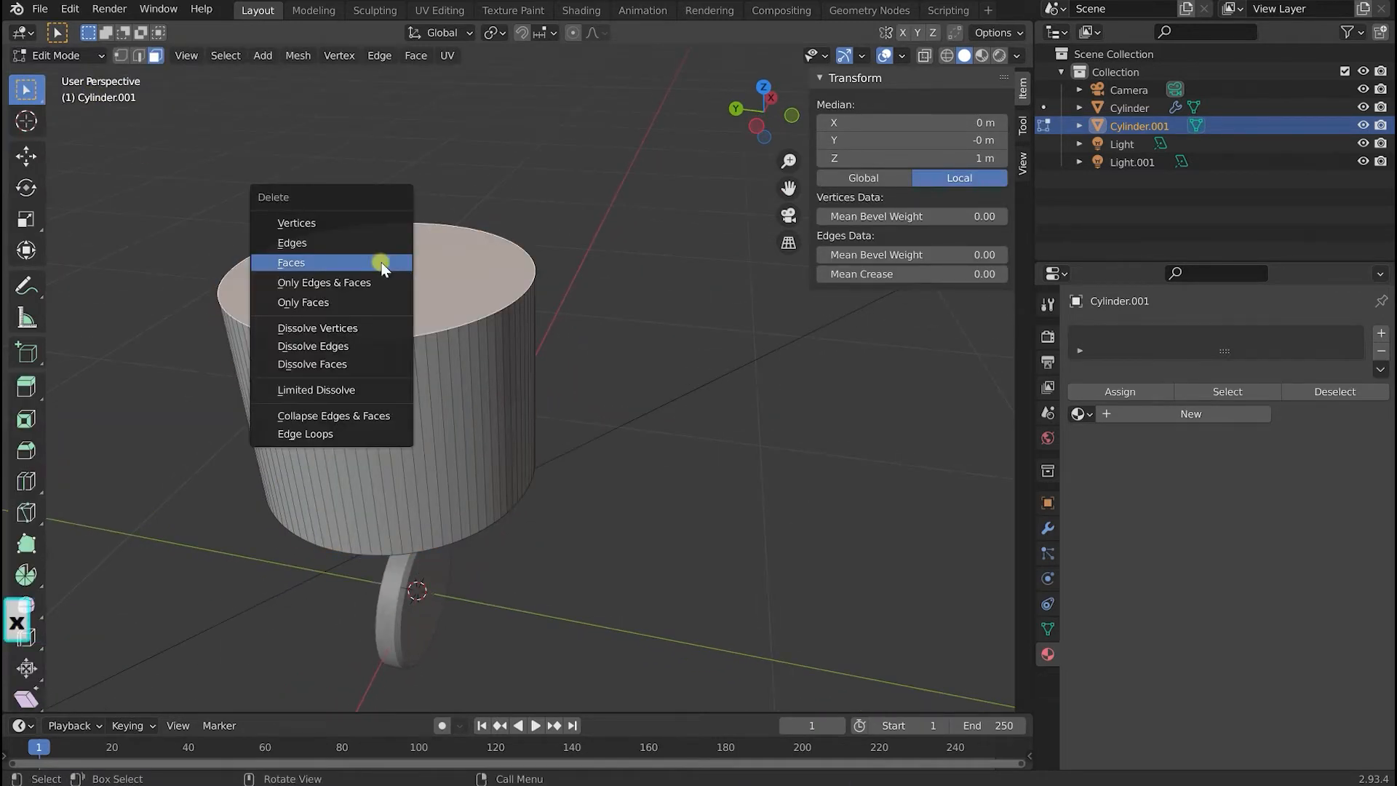
{"action": "left_click", "coordinate": [380, 263]}
{"action": "middle_click_drag", "start_coordinate": [633, 352], "coordinate": [408, 380]}
{"action": "left_click", "coordinate": [409, 378]}
{"action": "key", "text": "x"}
{"action": "left_click", "coordinate": [664, 405]}
Select every third side face around the full circumference of the open cylinder.
{"action": "middle_click_drag", "start_coordinate": [666, 352], "coordinate": [741, 437]}
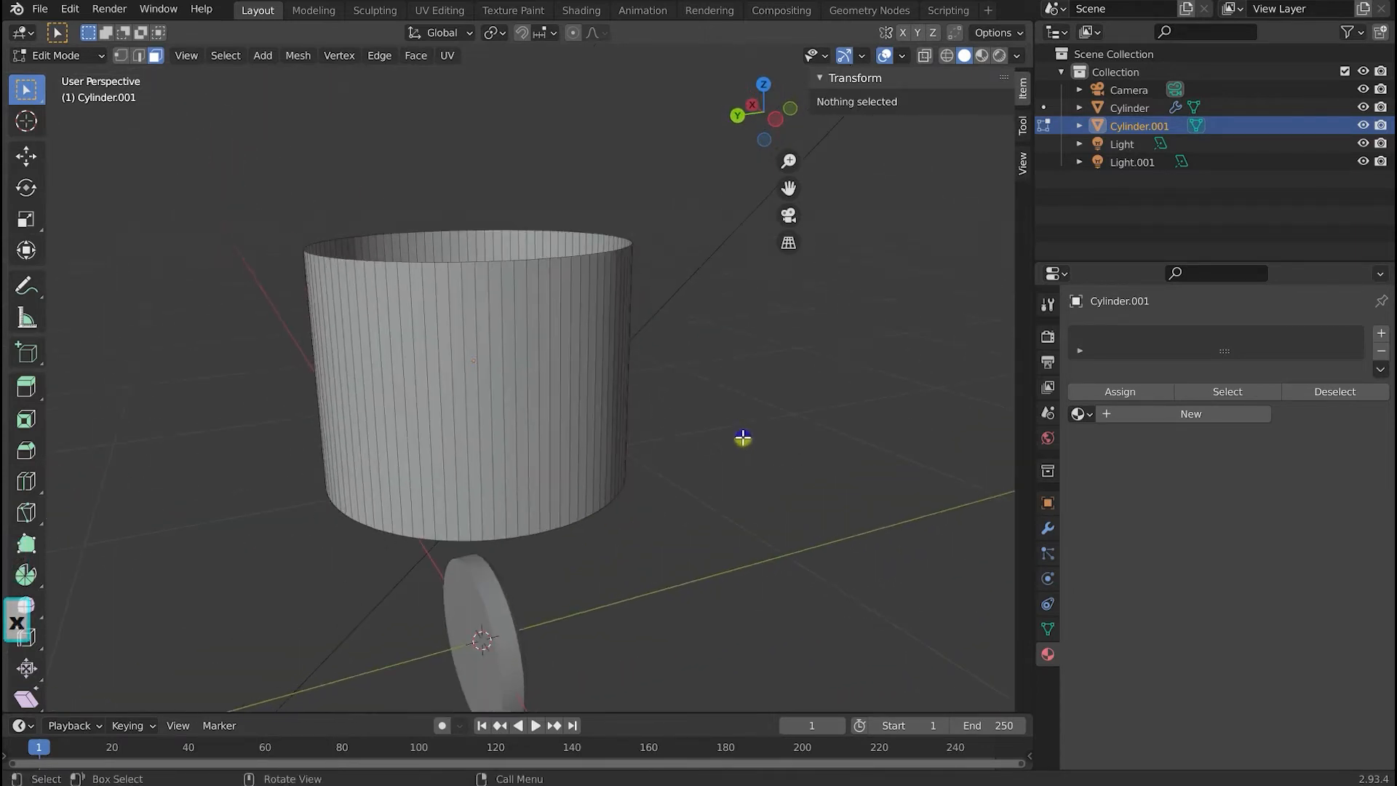
{"action": "left_click", "coordinate": [508, 305]}
{"action": "left_click", "coordinate": [471, 306], "text": "shift"}
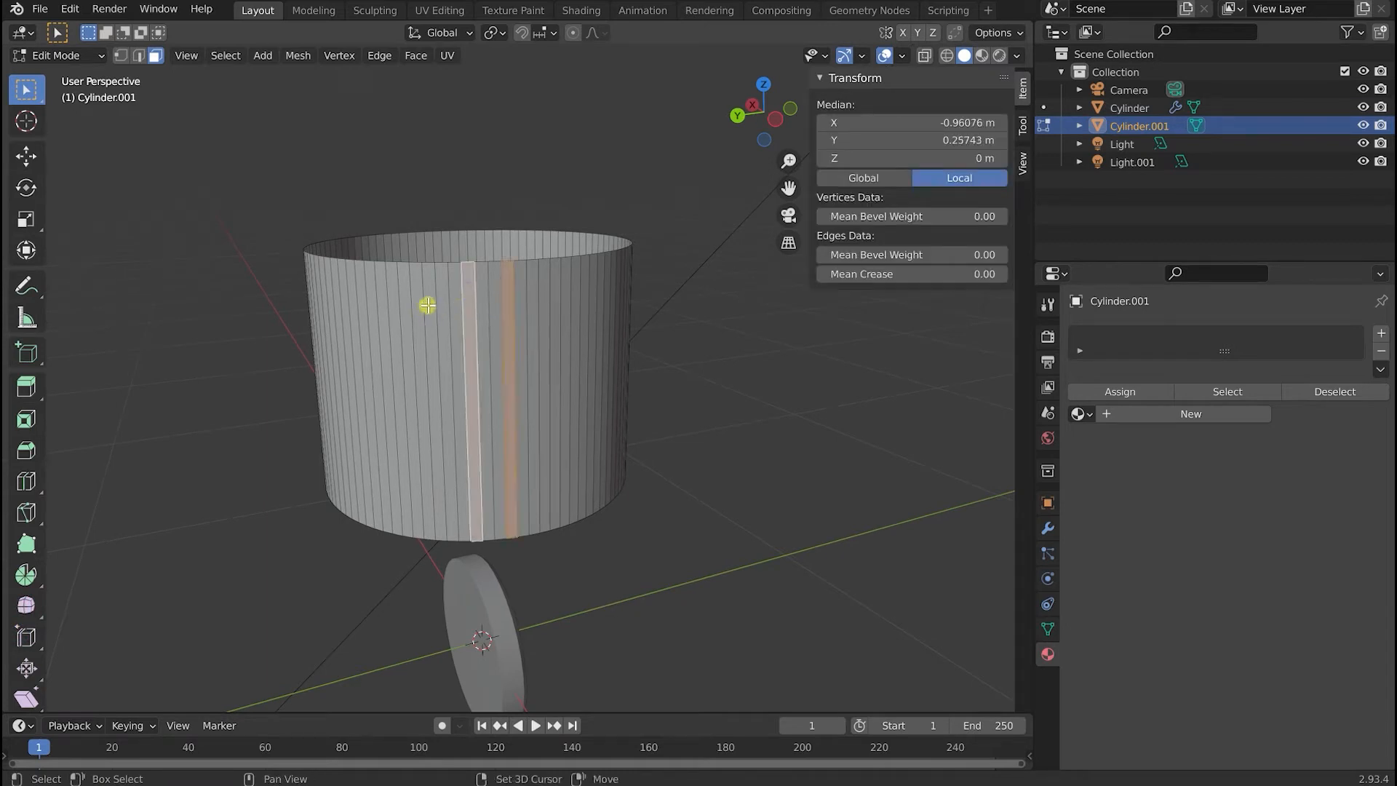
{"action": "left_click", "coordinate": [428, 302], "text": "shift"}
{"action": "left_click", "coordinate": [389, 303], "text": "shift"}
{"action": "left_click", "coordinate": [358, 299], "text": "shift"}
{"action": "left_click", "coordinate": [336, 296], "text": "shift"}
{"action": "middle_click_drag", "start_coordinate": [331, 296], "coordinate": [601, 334]}
{"action": "left_click", "coordinate": [602, 334], "text": "shift"}
{"action": "left_click", "coordinate": [567, 332], "text": "shift"}
{"action": "left_click", "coordinate": [534, 330], "text": "shift"}
{"action": "left_click", "coordinate": [505, 327], "text": "shift"}
{"action": "middle_click_drag", "start_coordinate": [438, 435], "coordinate": [539, 452]}
{"action": "scroll", "coordinate": [640, 438], "scroll_direction": "up", "scroll_amount": 4}
{"action": "middle_click_drag", "start_coordinate": [658, 434], "coordinate": [473, 520], "text": "shift"}
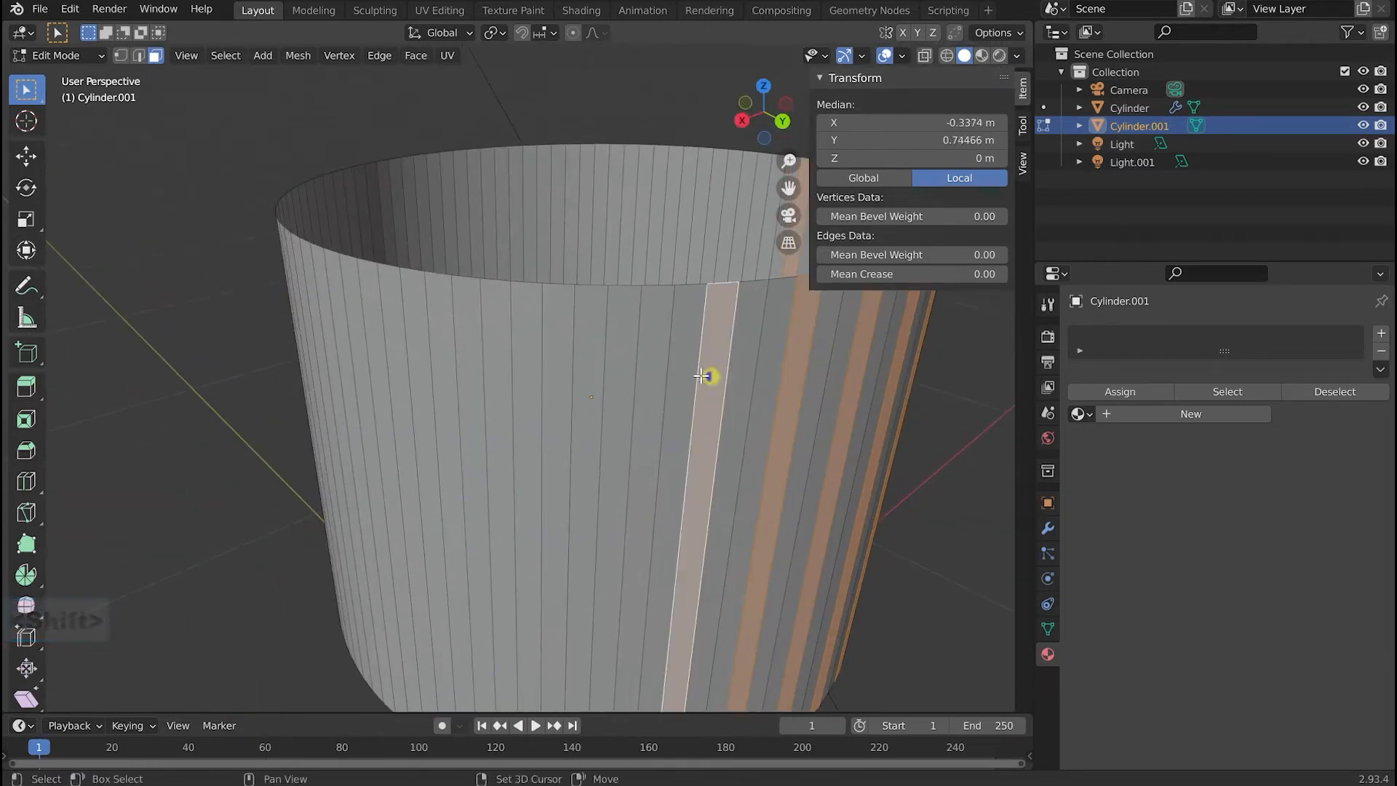
{"action": "left_click", "coordinate": [709, 376], "text": "shift"}
{"action": "left_click", "coordinate": [607, 368], "text": "shift"}
{"action": "left_click", "coordinate": [524, 362], "text": "shift"}
{"action": "left_click", "coordinate": [441, 358], "text": "shift"}
{"action": "left_click", "coordinate": [382, 338], "text": "shift"}
{"action": "left_click", "coordinate": [334, 320], "text": "shift"}
{"action": "middle_click_drag", "start_coordinate": [333, 320], "coordinate": [495, 327]}
{"action": "left_click", "coordinate": [684, 291], "text": "shift"}
{"action": "left_click", "coordinate": [615, 287], "text": "shift"}
{"action": "left_click", "coordinate": [545, 284], "text": "shift"}
{"action": "left_click", "coordinate": [478, 279], "text": "shift"}
{"action": "left_click", "coordinate": [421, 275], "text": "shift"}
{"action": "left_click", "coordinate": [368, 269], "text": "shift"}
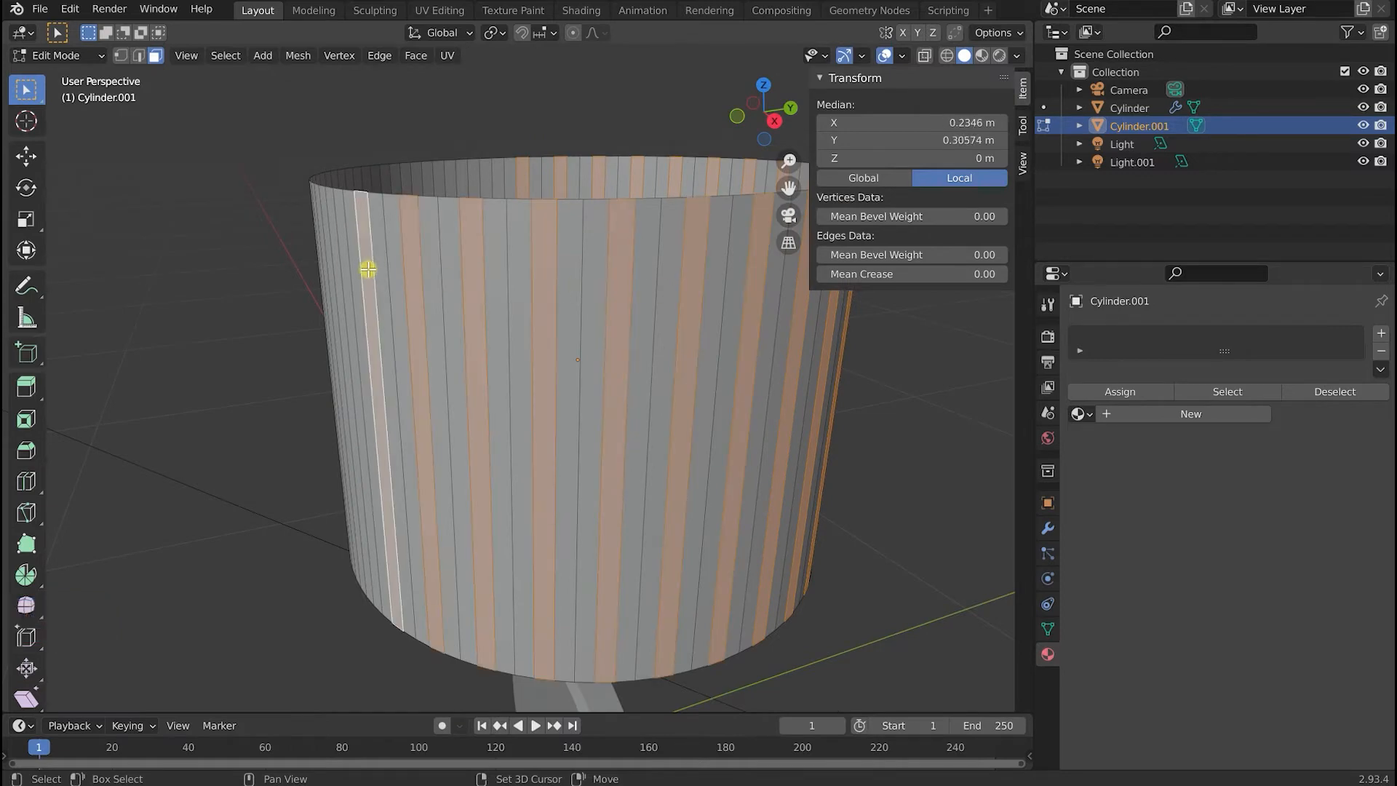
{"action": "middle_click_drag", "start_coordinate": [368, 269], "coordinate": [602, 259]}
{"action": "left_click", "coordinate": [598, 261], "text": "shift"}
{"action": "left_click", "coordinate": [533, 265], "text": "shift"}
{"action": "left_click", "coordinate": [465, 265], "text": "shift"}
{"action": "left_click", "coordinate": [401, 266], "text": "shift"}
{"action": "left_click", "coordinate": [341, 270], "text": "shift"}
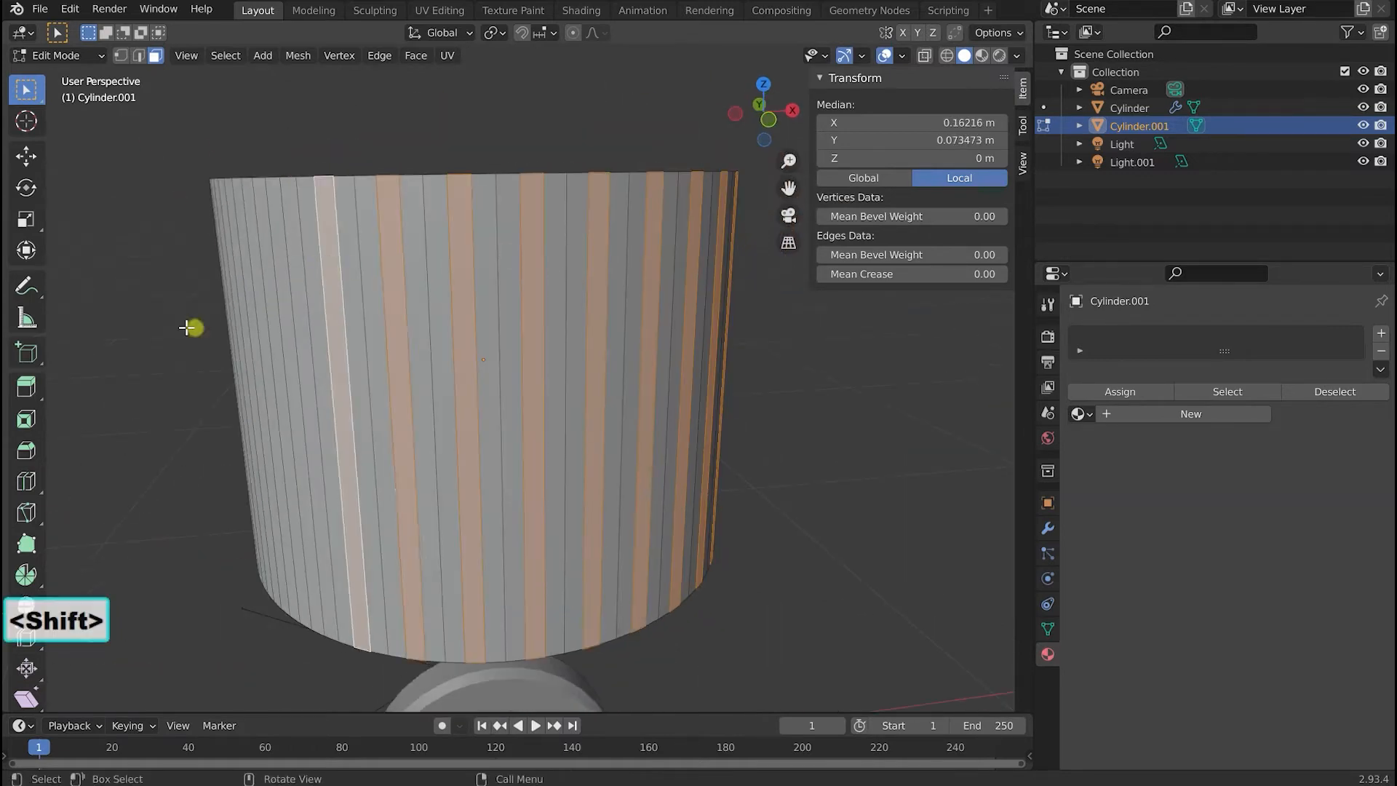
{"action": "middle_click_drag", "start_coordinate": [188, 327], "coordinate": [521, 312]}
{"action": "left_click", "coordinate": [460, 303], "text": "shift"}
{"action": "left_click", "coordinate": [381, 305], "text": "shift"}
{"action": "left_click", "coordinate": [298, 307], "text": "shift"}
{"action": "left_click", "coordinate": [227, 304], "text": "shift"}
{"action": "middle_click_drag", "start_coordinate": [225, 302], "coordinate": [378, 397]}
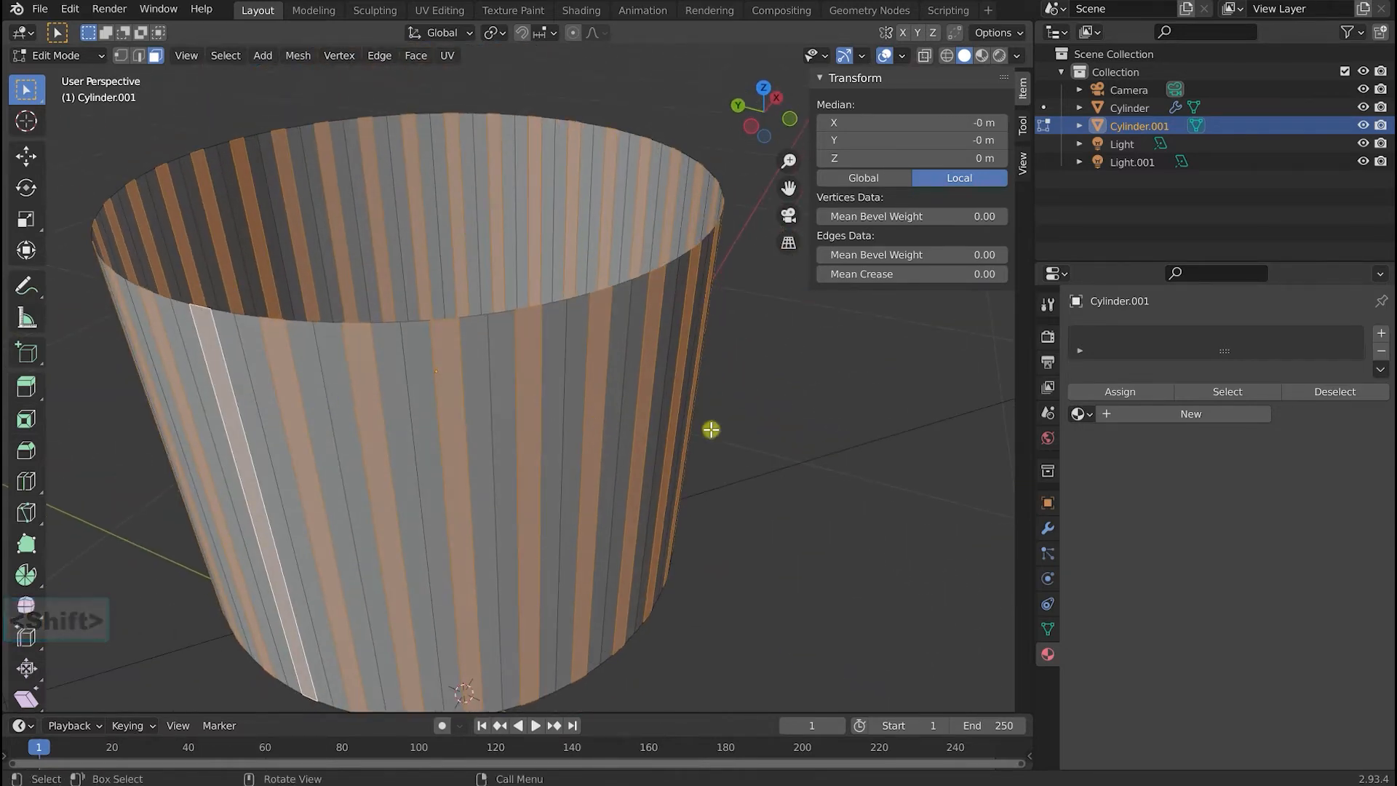
Extrude the selected side faces in place and scale them inward to about 0.926 in local orientation, excluding the Z axis.
{"action": "key", "text": "e"}
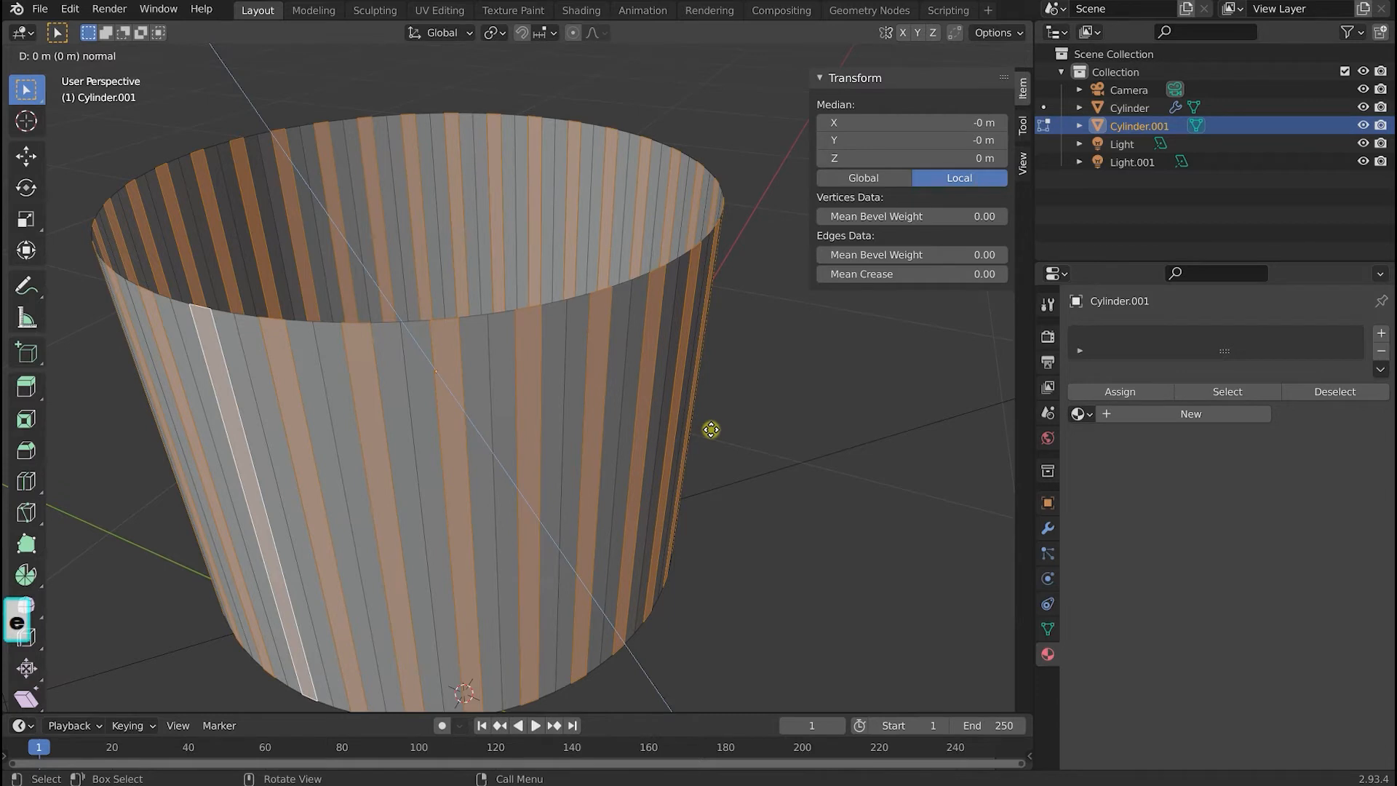
{"action": "left_click", "coordinate": [711, 429]}
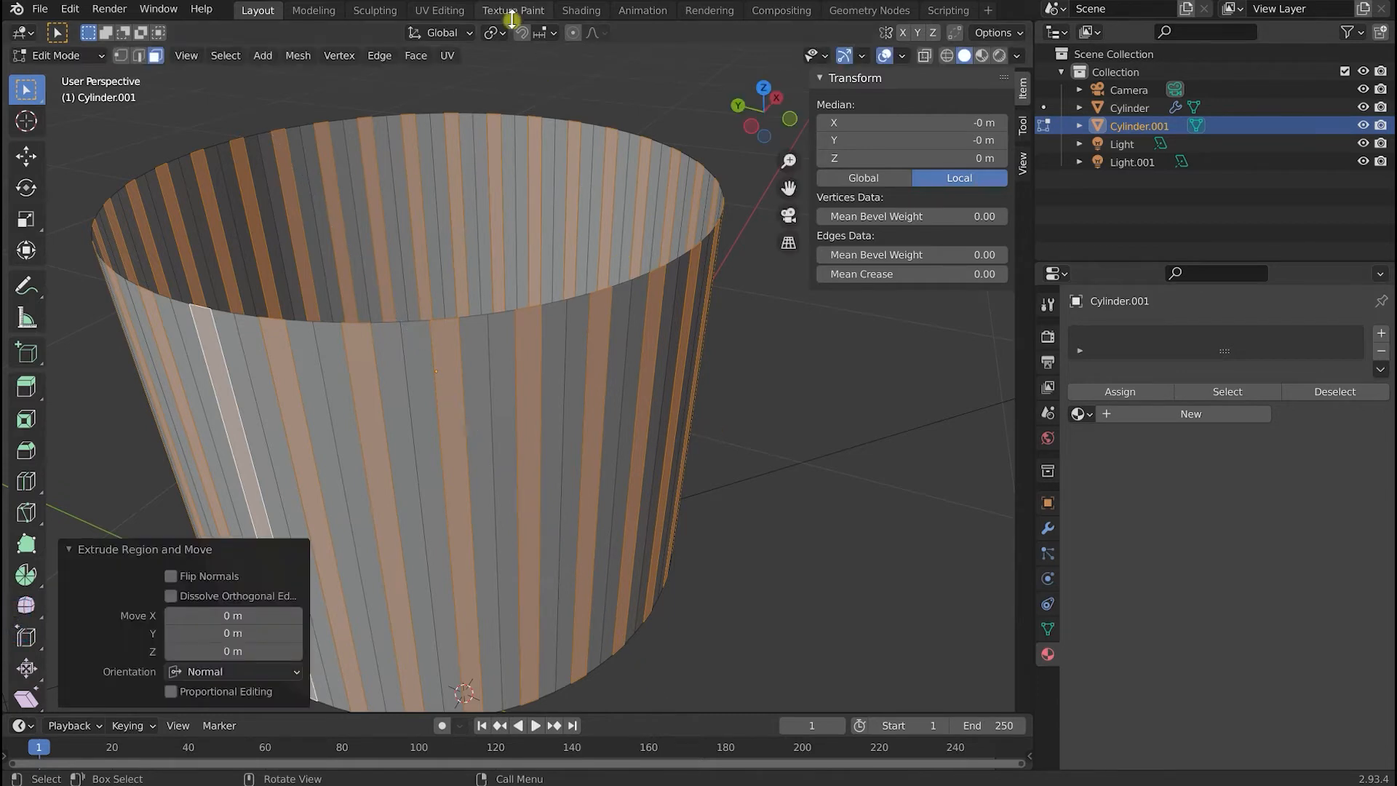
{"action": "left_click", "coordinate": [444, 33]}
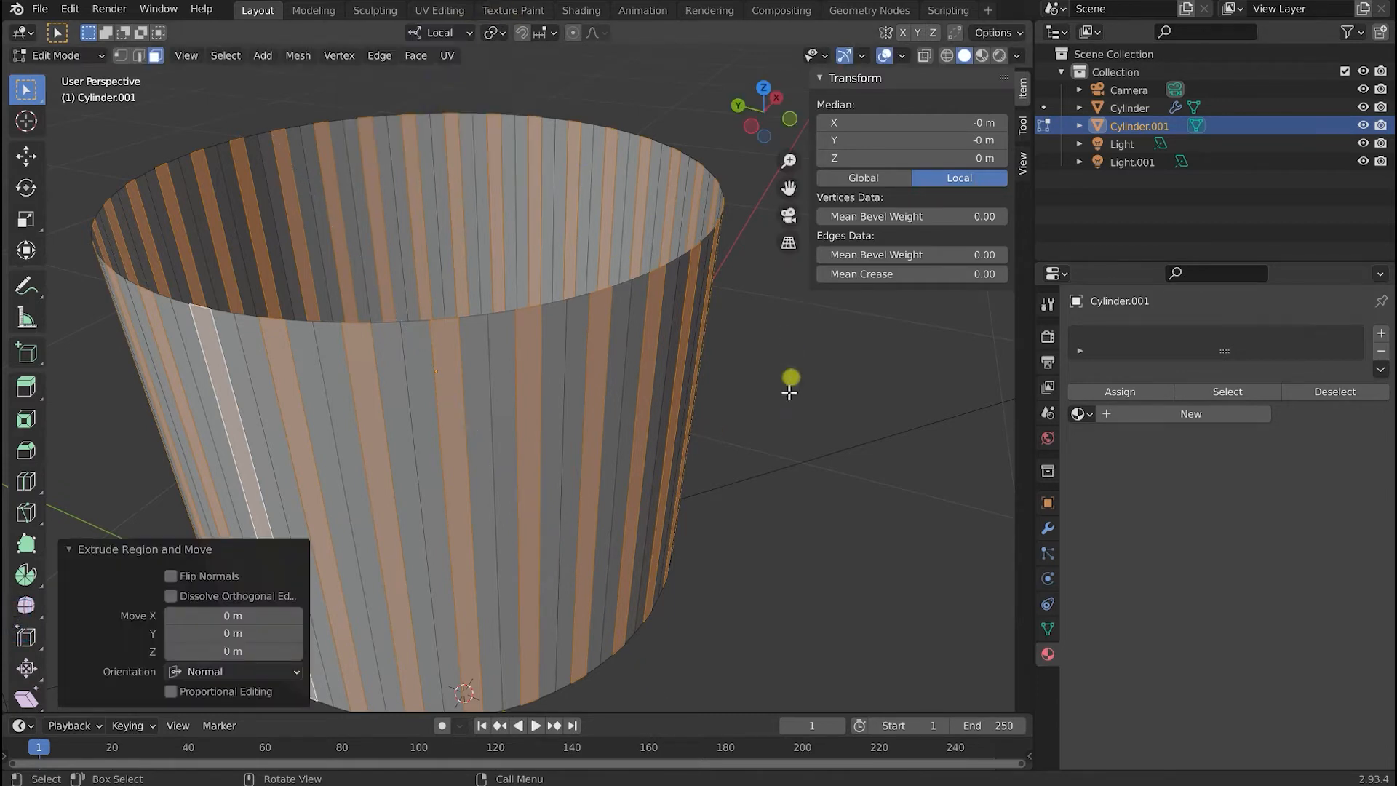
{"action": "key", "text": "s"}
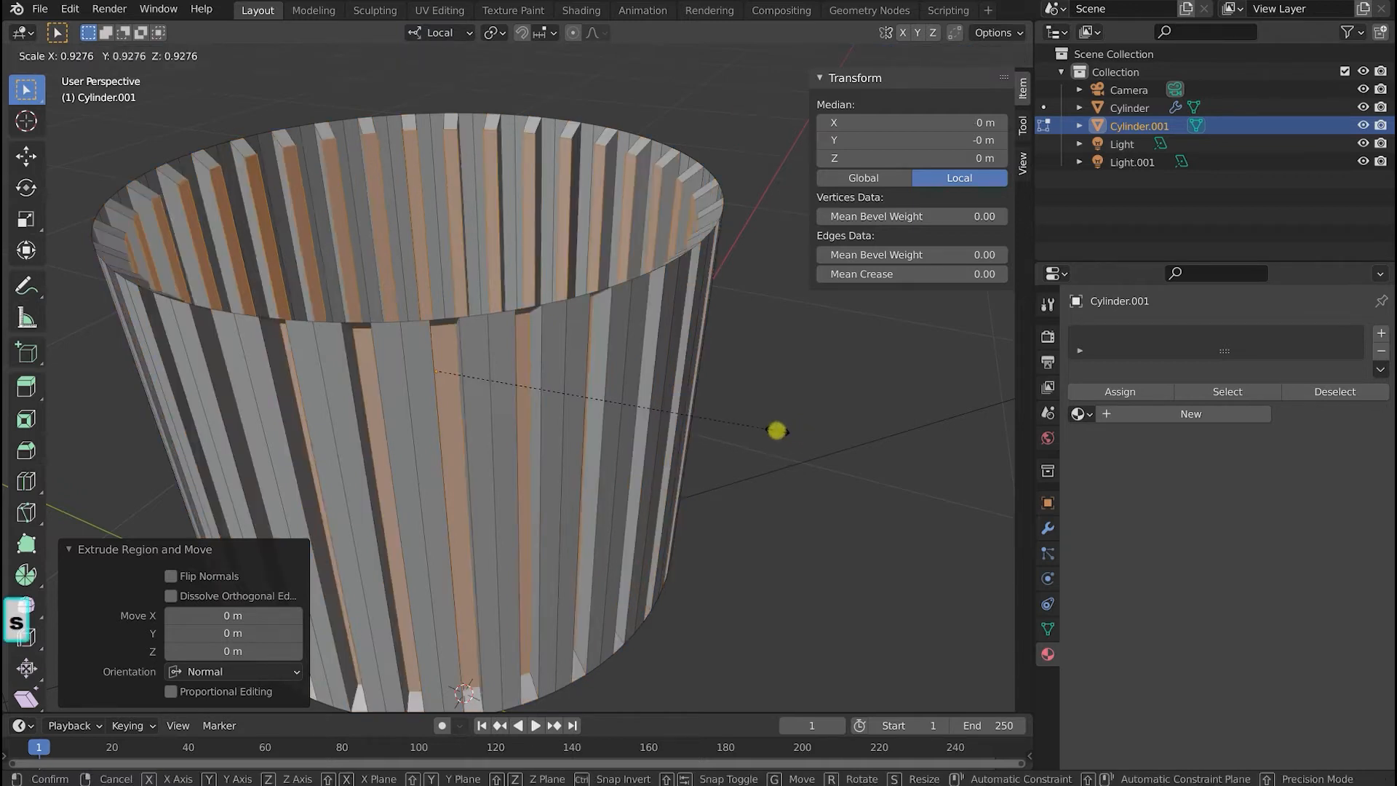
{"action": "key", "text": "shift+z"}
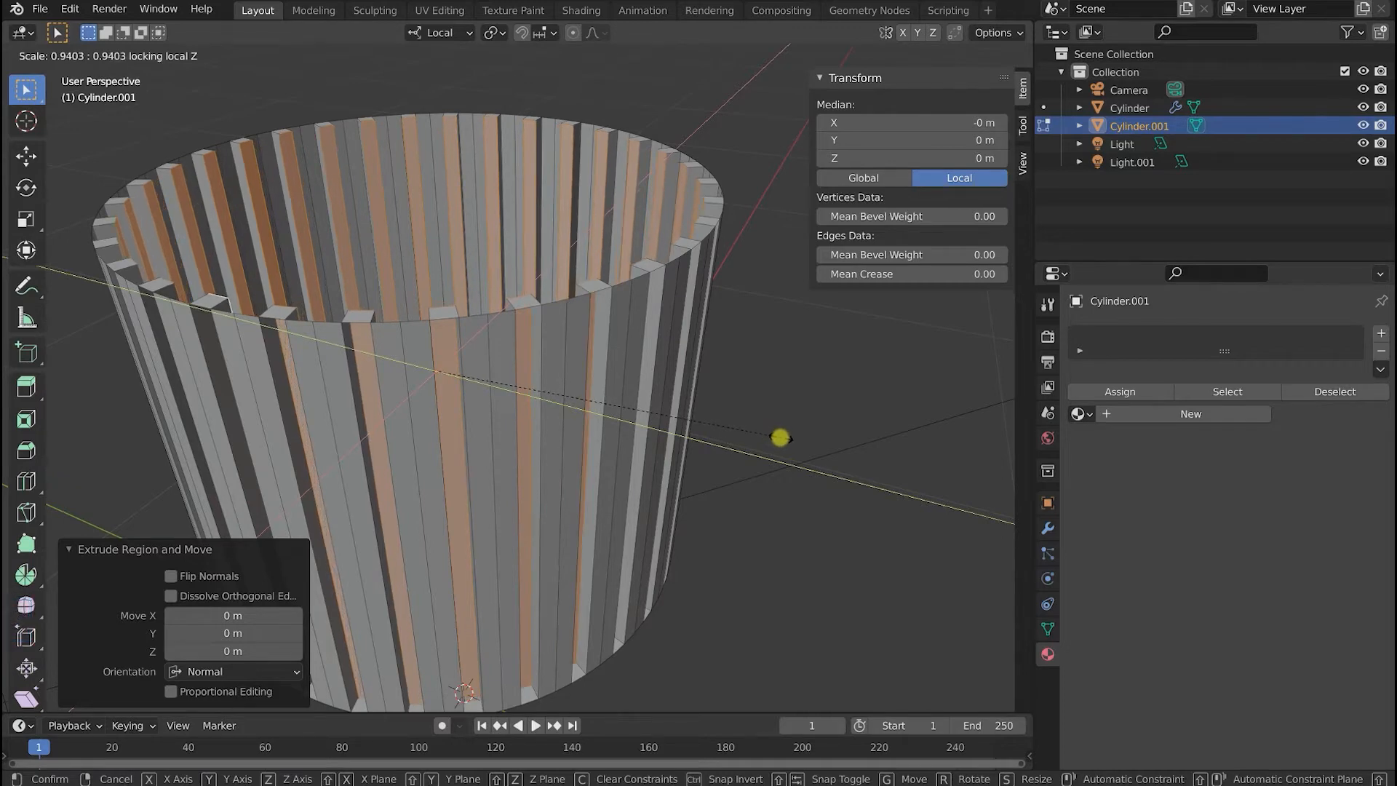
{"action": "left_click", "coordinate": [775, 437]}
Delete the ring of small faces capping the grooves at the upper end of the cylinder.
{"action": "middle_click_drag", "start_coordinate": [773, 434], "coordinate": [818, 521]}
{"action": "key", "text": "Home"}
{"action": "scroll", "coordinate": [826, 514], "scroll_direction": "down", "scroll_amount": 4}
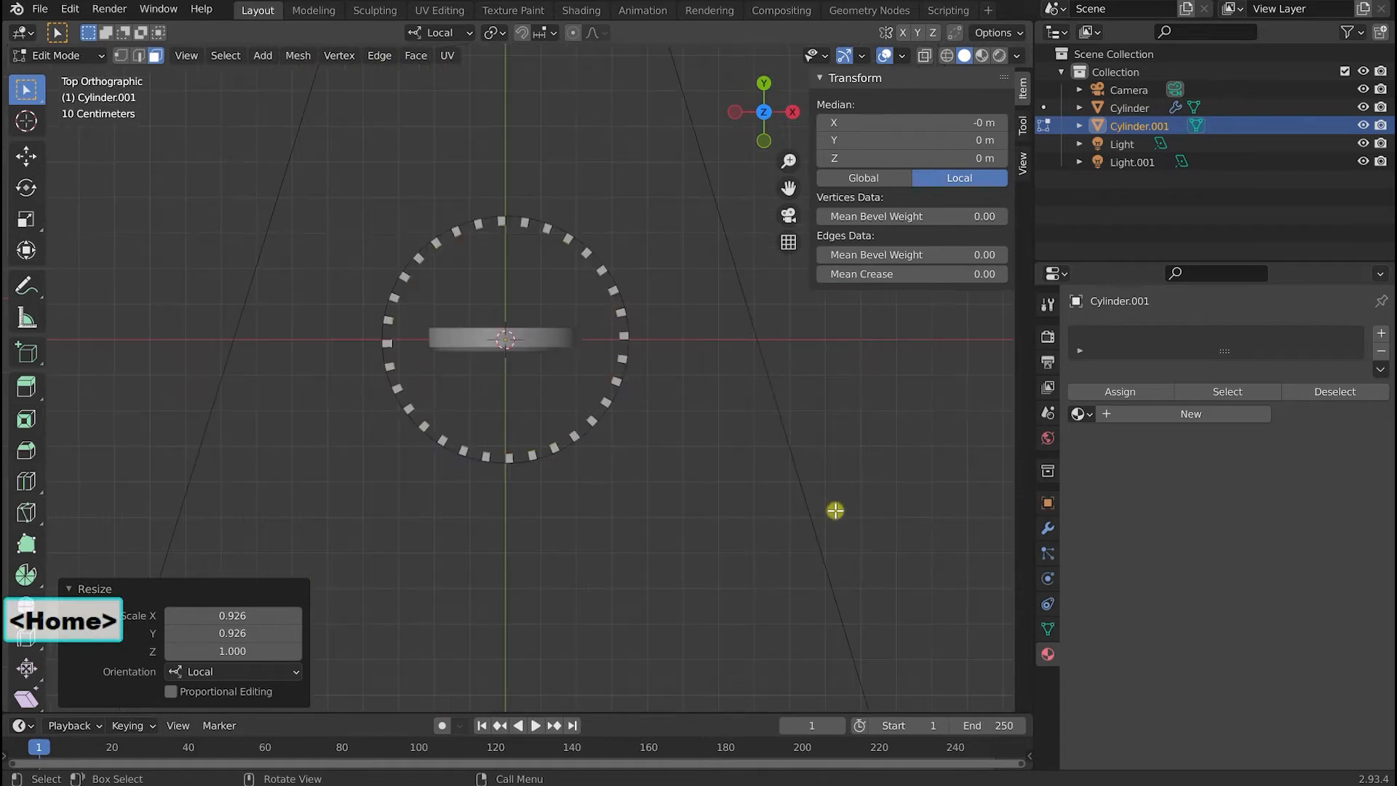
{"action": "left_click_drag", "start_coordinate": [348, 158], "coordinate": [680, 501]}
{"action": "middle_click_drag", "start_coordinate": [680, 500], "coordinate": [729, 392]}
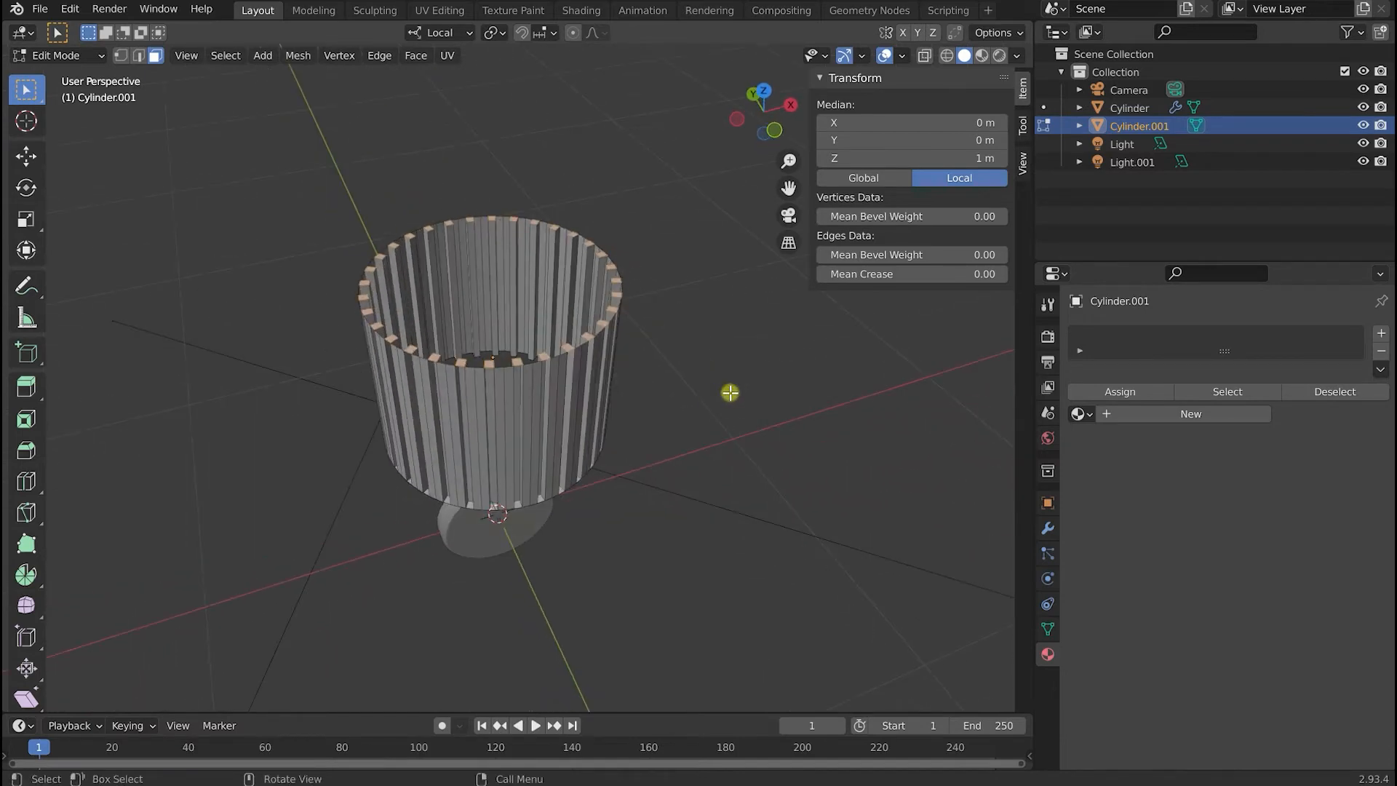
{"action": "key", "text": "Delete"}
{"action": "left_click", "coordinate": [730, 393]}
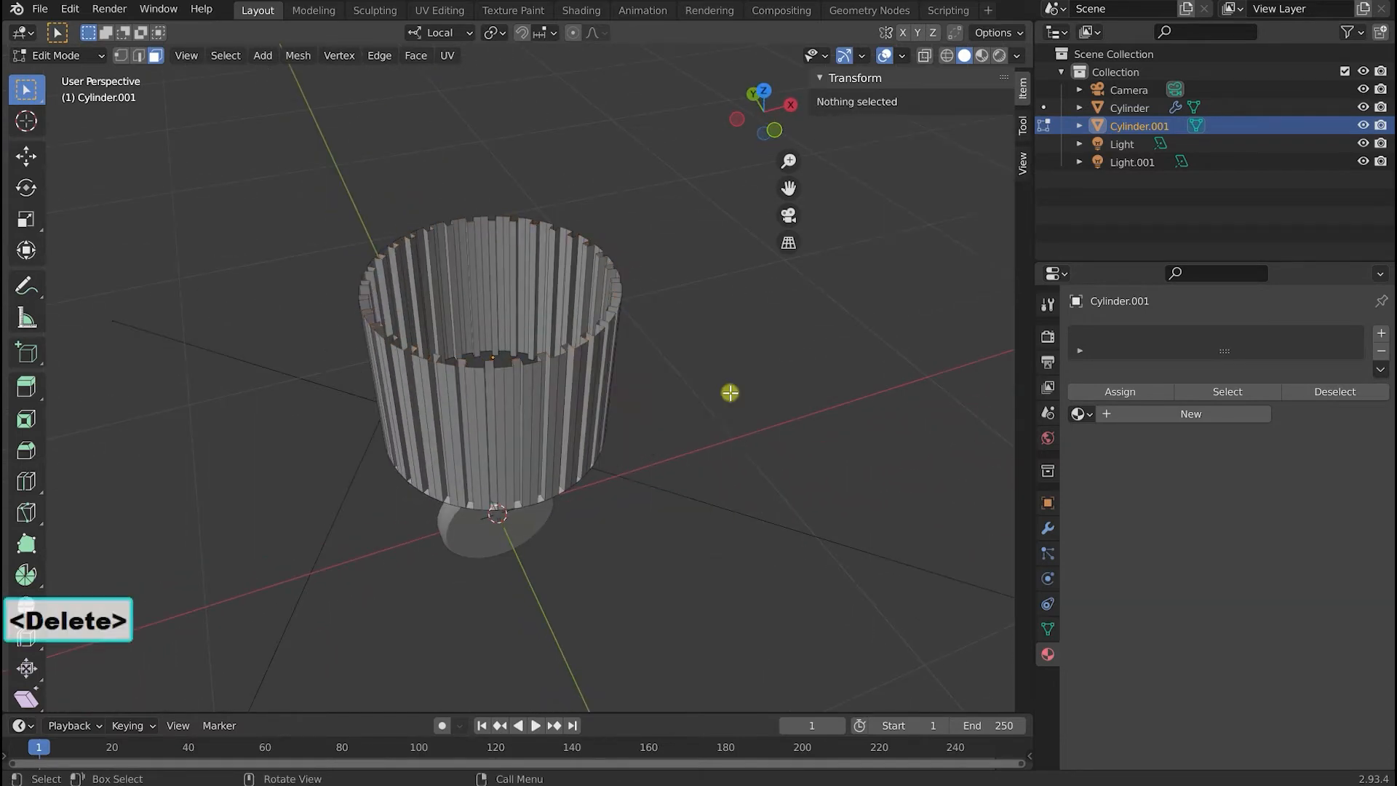
Delete the matching ring of small groove faces at the lower end of the cylinder.
{"action": "middle_click_drag", "start_coordinate": [719, 415], "coordinate": [806, 573]}
{"action": "scroll", "coordinate": [793, 449], "scroll_direction": "up", "scroll_amount": 5}
{"action": "key", "text": "Home"}
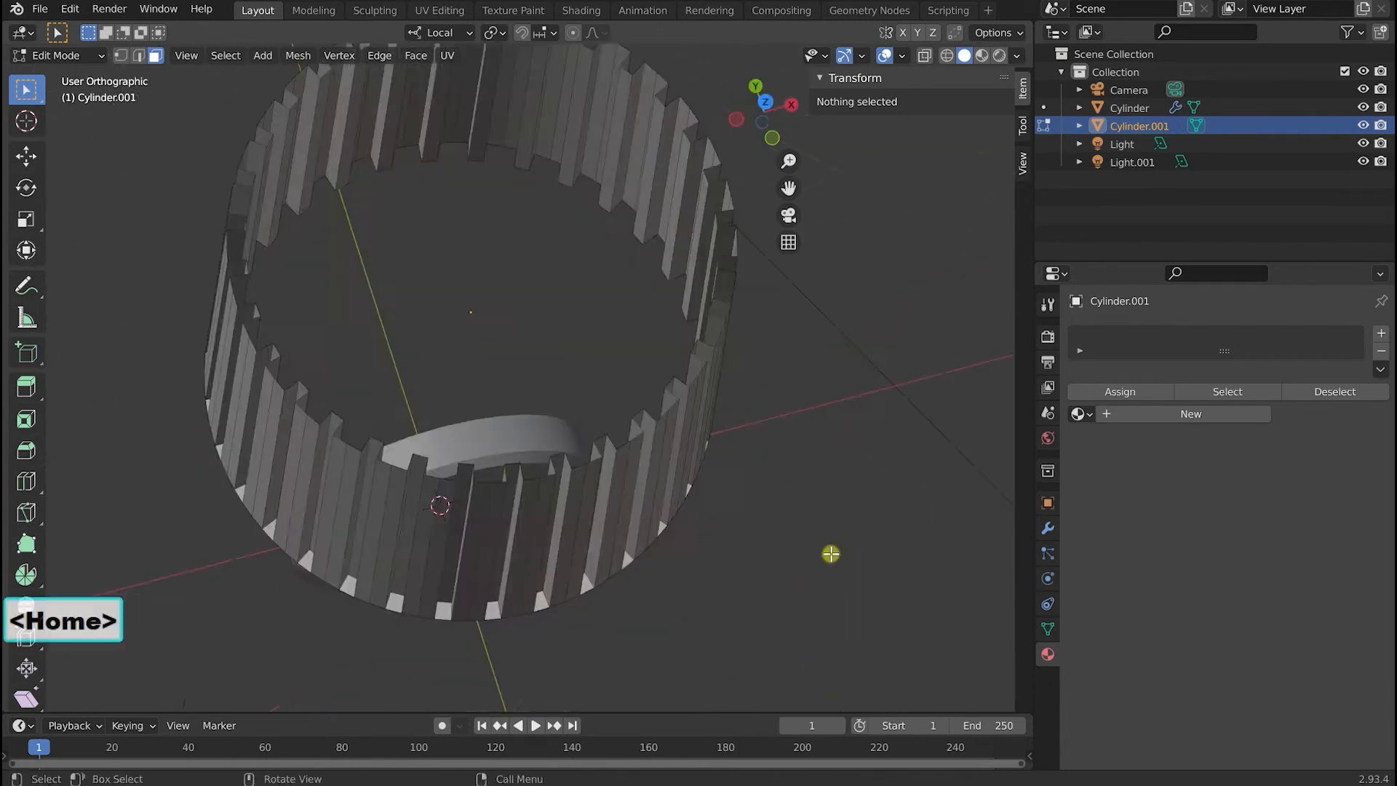
{"action": "left_click_drag", "start_coordinate": [369, 191], "coordinate": [618, 474]}
{"action": "key", "text": "Delete"}
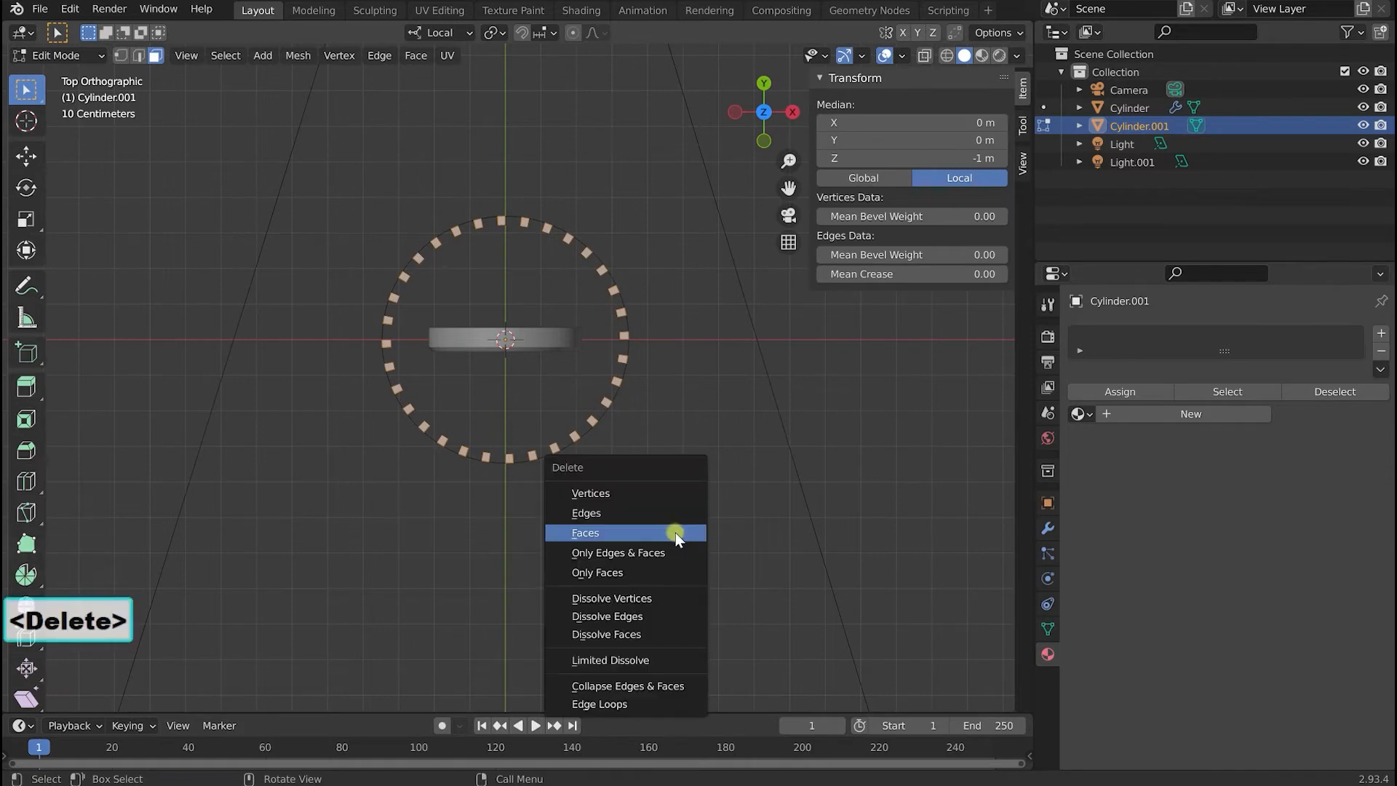
{"action": "left_click", "coordinate": [675, 533]}
Fill the upper and lower openings of the ridged cylinder with a face each, using their edge loops.
{"action": "middle_click_drag", "start_coordinate": [673, 530], "coordinate": [652, 455]}
{"action": "scroll", "coordinate": [655, 452], "scroll_direction": "up", "scroll_amount": 4}
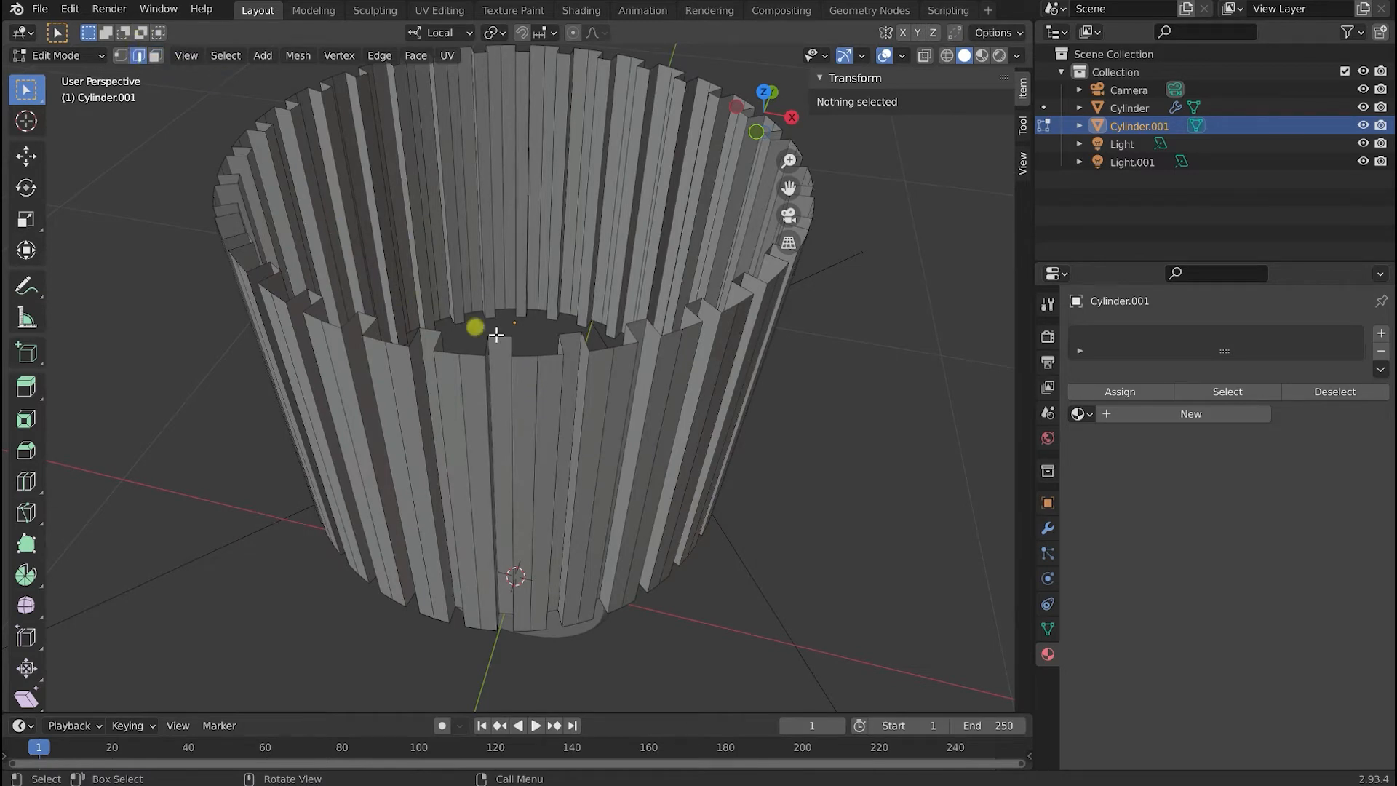
{"action": "left_click", "coordinate": [529, 357], "text": "alt"}
{"action": "key", "text": "f"}
{"action": "middle_click_drag", "start_coordinate": [804, 564], "coordinate": [582, 361]}
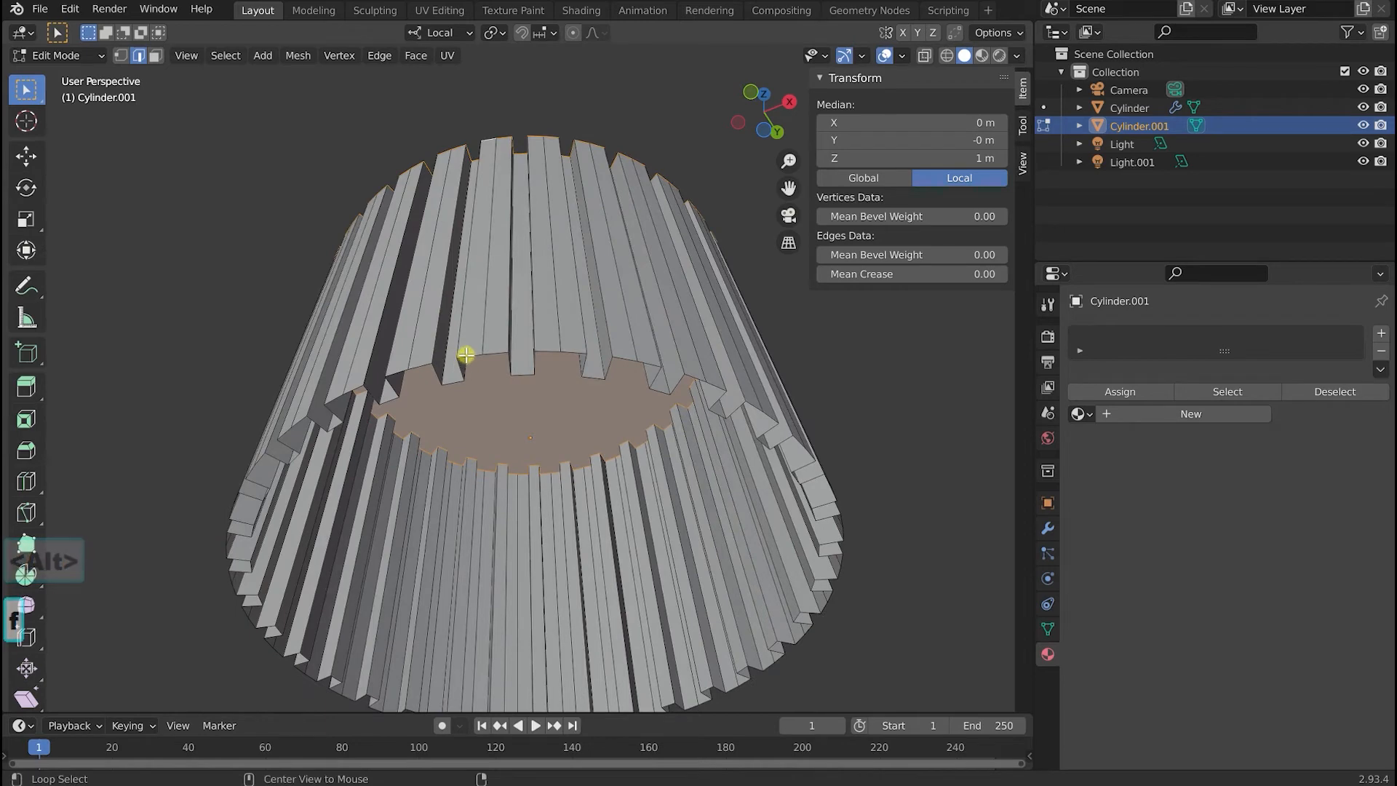
{"action": "left_click", "coordinate": [653, 434], "text": "alt"}
{"action": "key", "text": "f"}
Widen the lower end of the ridged cylinder by scaling its edge loop to about 1.119.
{"action": "middle_click_drag", "start_coordinate": [682, 328], "coordinate": [662, 464]}
{"action": "scroll", "coordinate": [648, 421], "scroll_direction": "down", "scroll_amount": 4}
{"action": "key", "text": "s"}
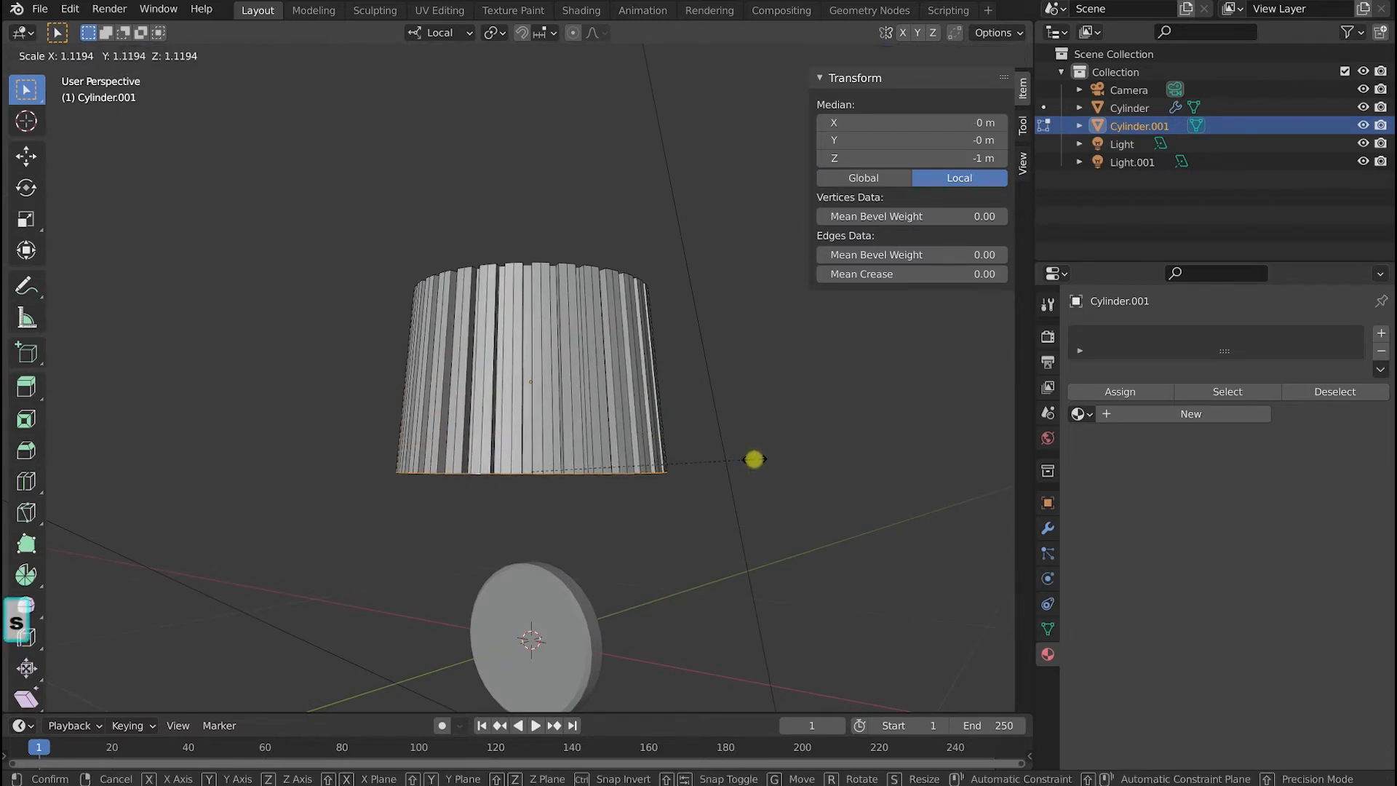
{"action": "left_click", "coordinate": [755, 459]}
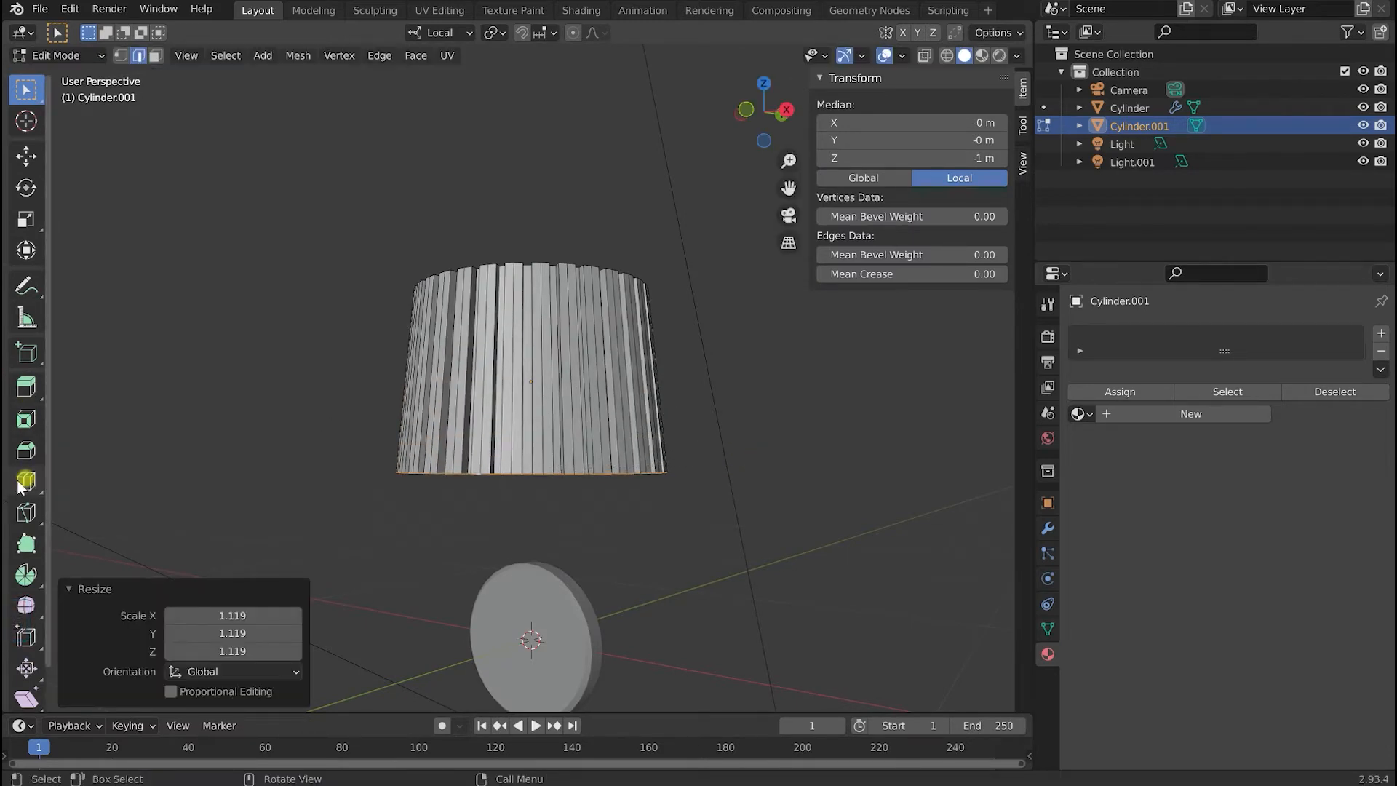
Add one loop cut around the cylinder's mid-height and scale the new loop to about 1.05.
{"action": "left_click", "coordinate": [27, 480]}
{"action": "left_click", "coordinate": [492, 375]}
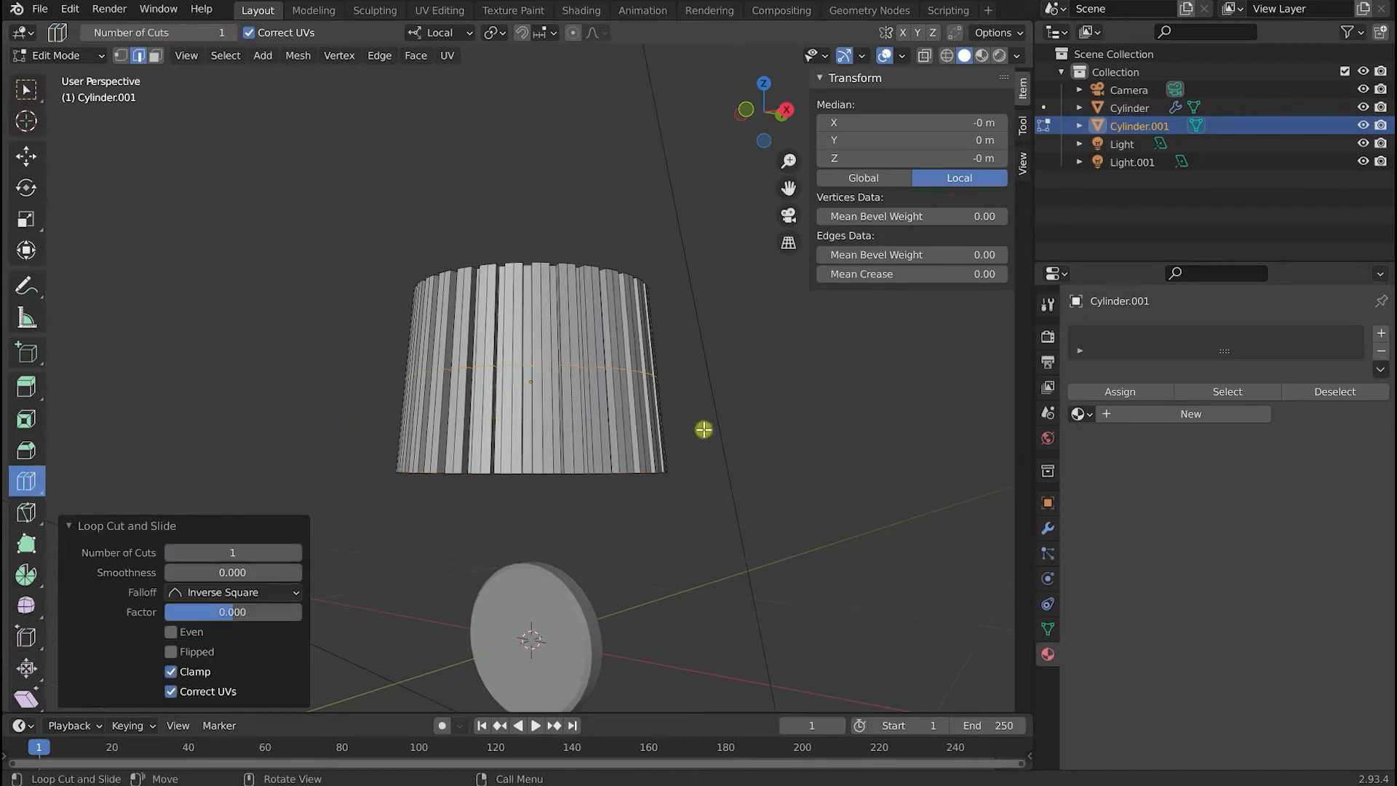
{"action": "left_click", "coordinate": [27, 88]}
{"action": "scroll", "coordinate": [317, 331], "scroll_direction": "up", "scroll_amount": 4}
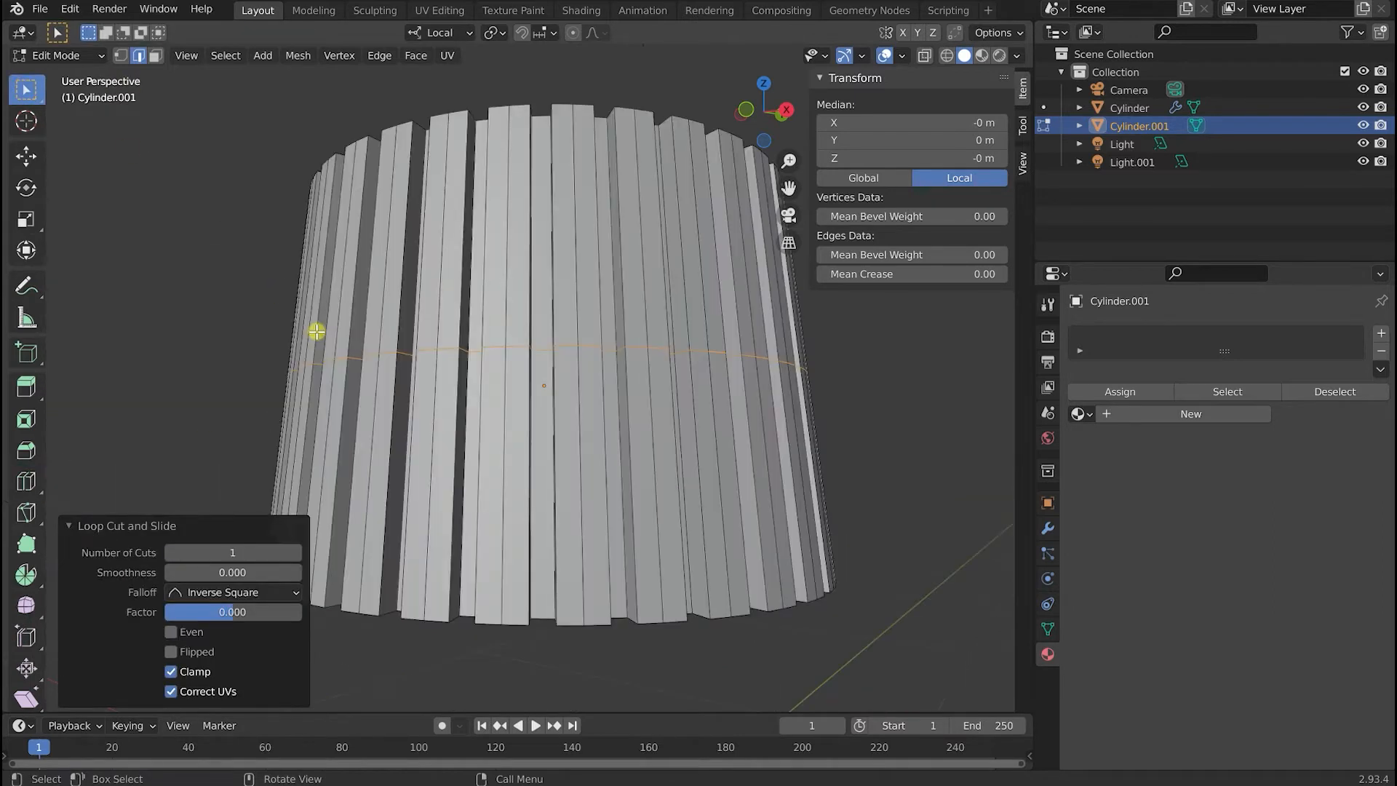
{"action": "key", "text": "Page_Down"}
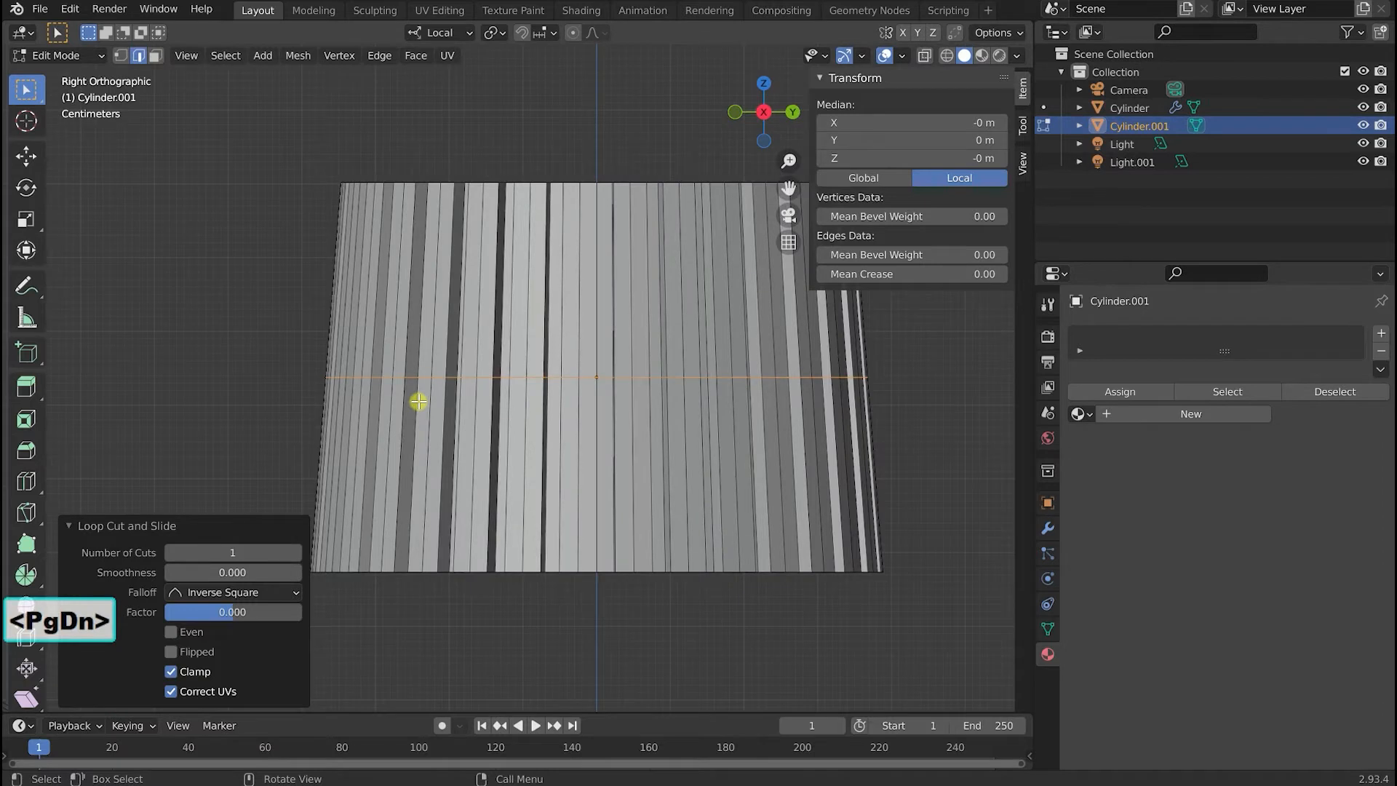
{"action": "key", "text": "s"}
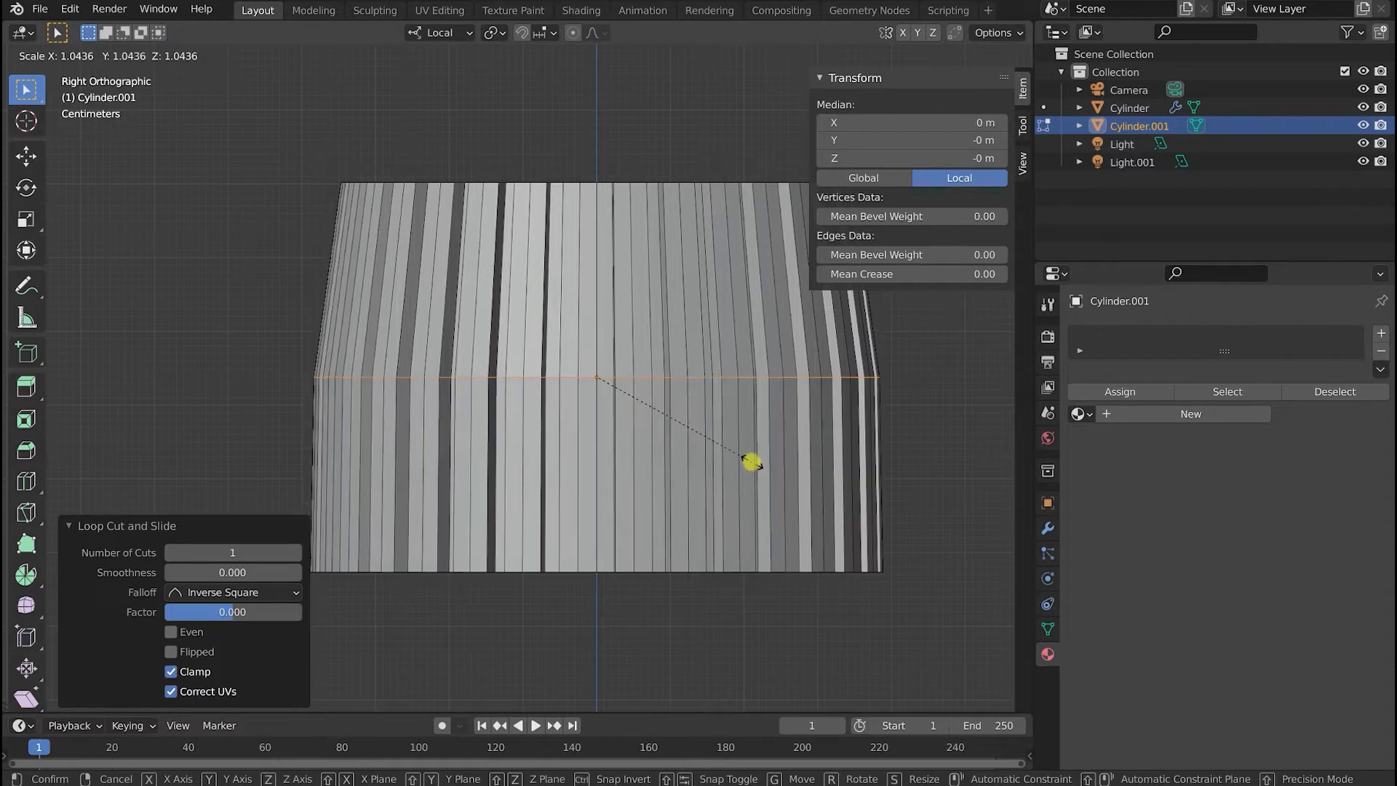
{"action": "left_click", "coordinate": [752, 464]}
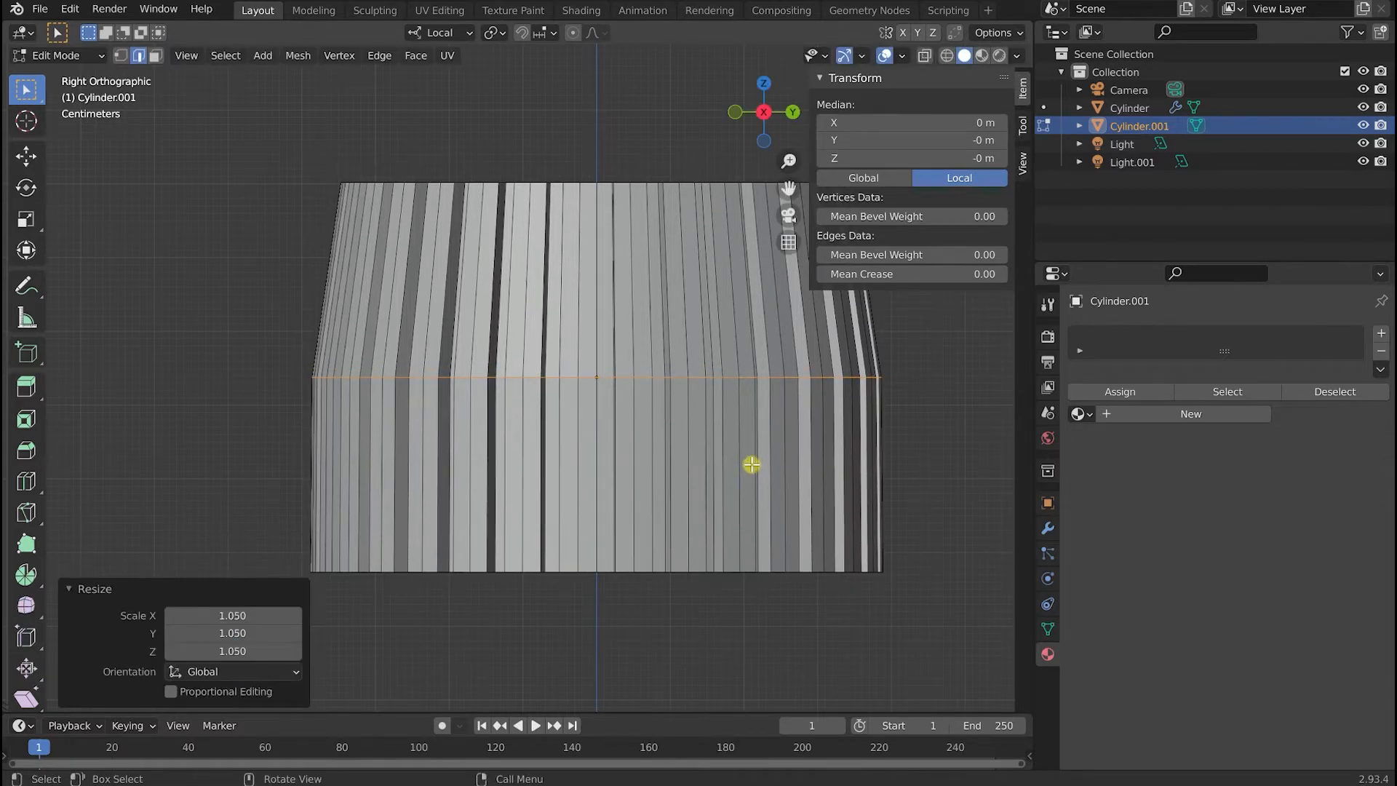
Bevel the middle edge loop by about 0.635 m with 3 segments to round the side profile, then deselect it.
{"action": "left_click", "coordinate": [26, 450]}
{"action": "left_click_drag", "start_coordinate": [597, 281], "coordinate": [786, 536]}
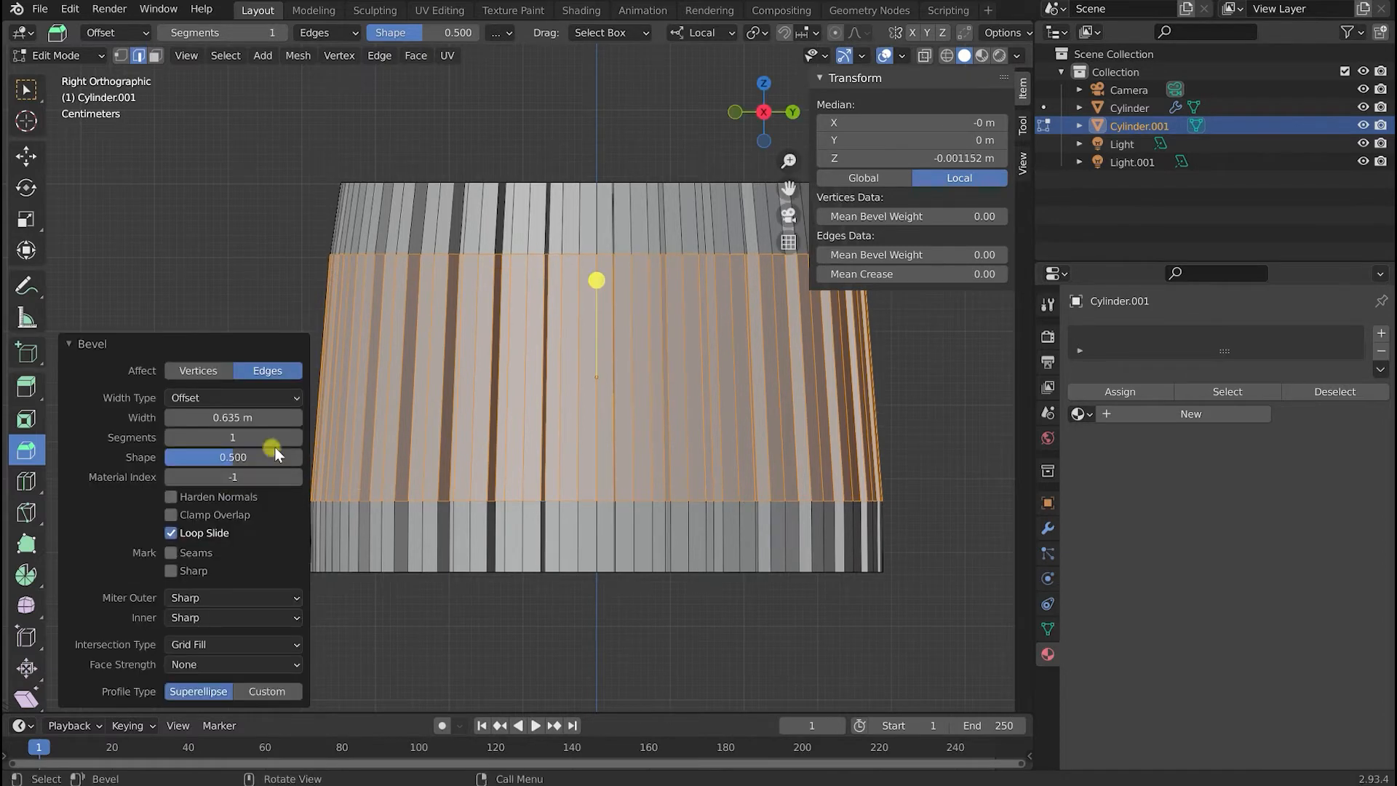
{"action": "left_click", "coordinate": [297, 438]}
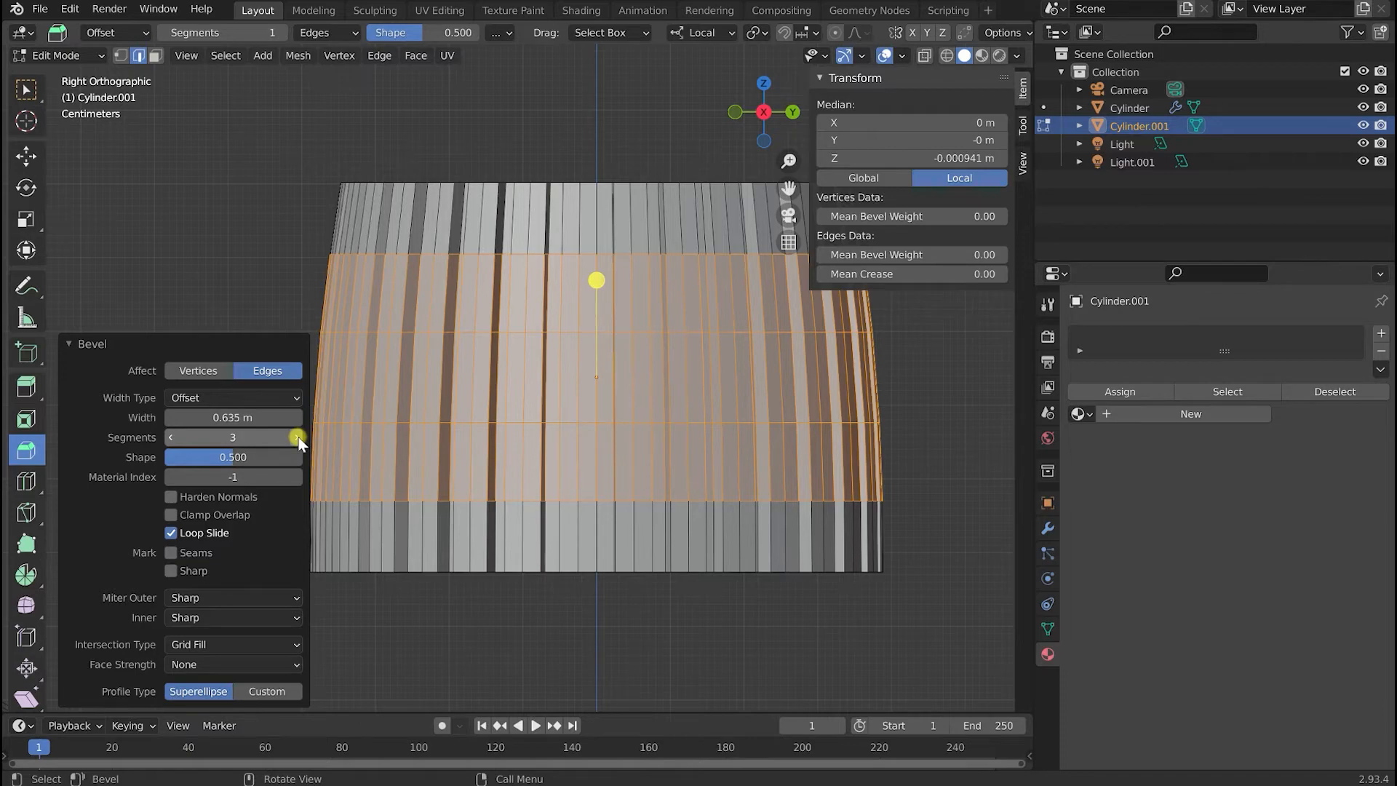
{"action": "left_click", "coordinate": [499, 637]}
{"action": "middle_click_drag", "start_coordinate": [342, 595], "coordinate": [458, 600]}
{"action": "scroll", "coordinate": [391, 611], "scroll_direction": "down", "scroll_amount": 5}
{"action": "scroll", "coordinate": [392, 596], "scroll_direction": "up", "scroll_amount": 3}
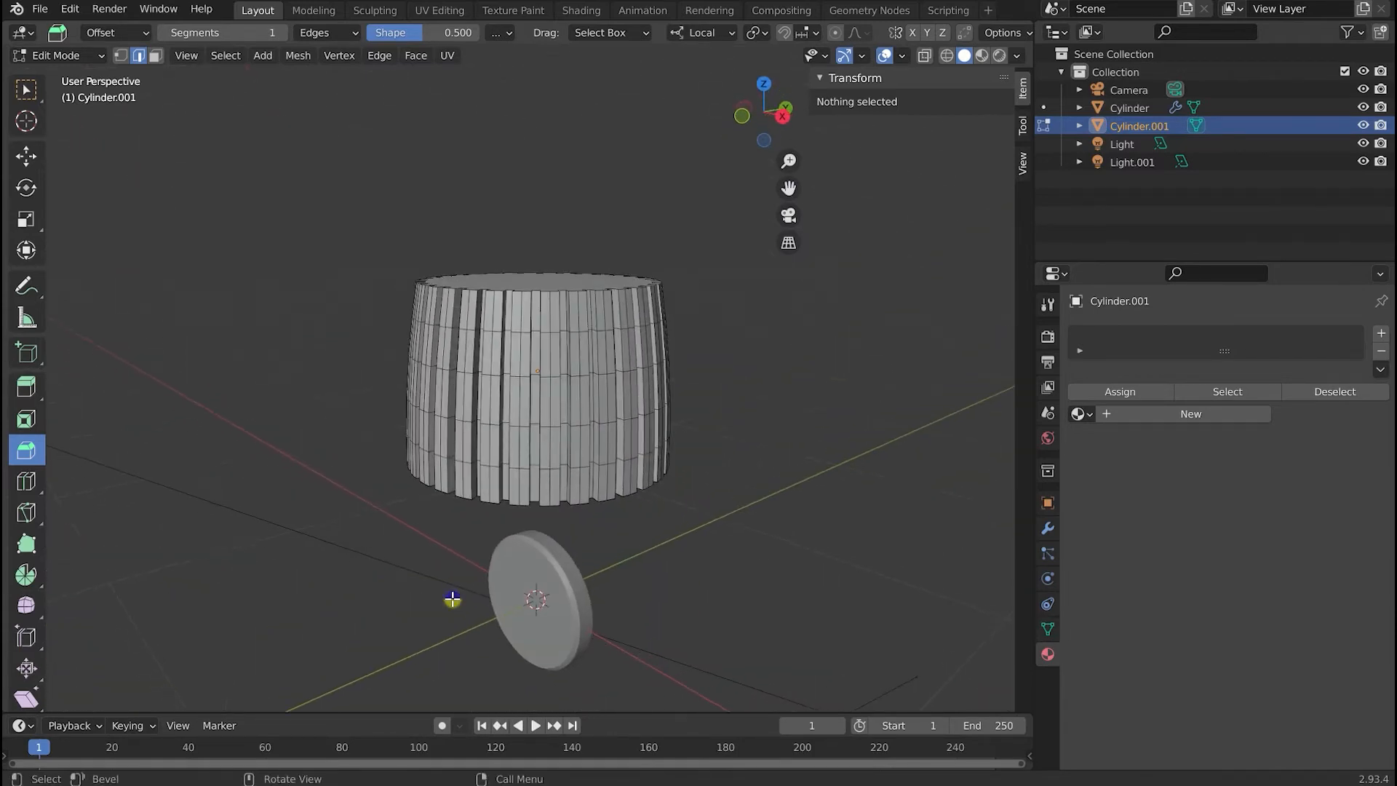
Return to Object Mode and scale the ridged cylinder uniformly by about 0.695.
{"action": "left_click", "coordinate": [60, 56]}
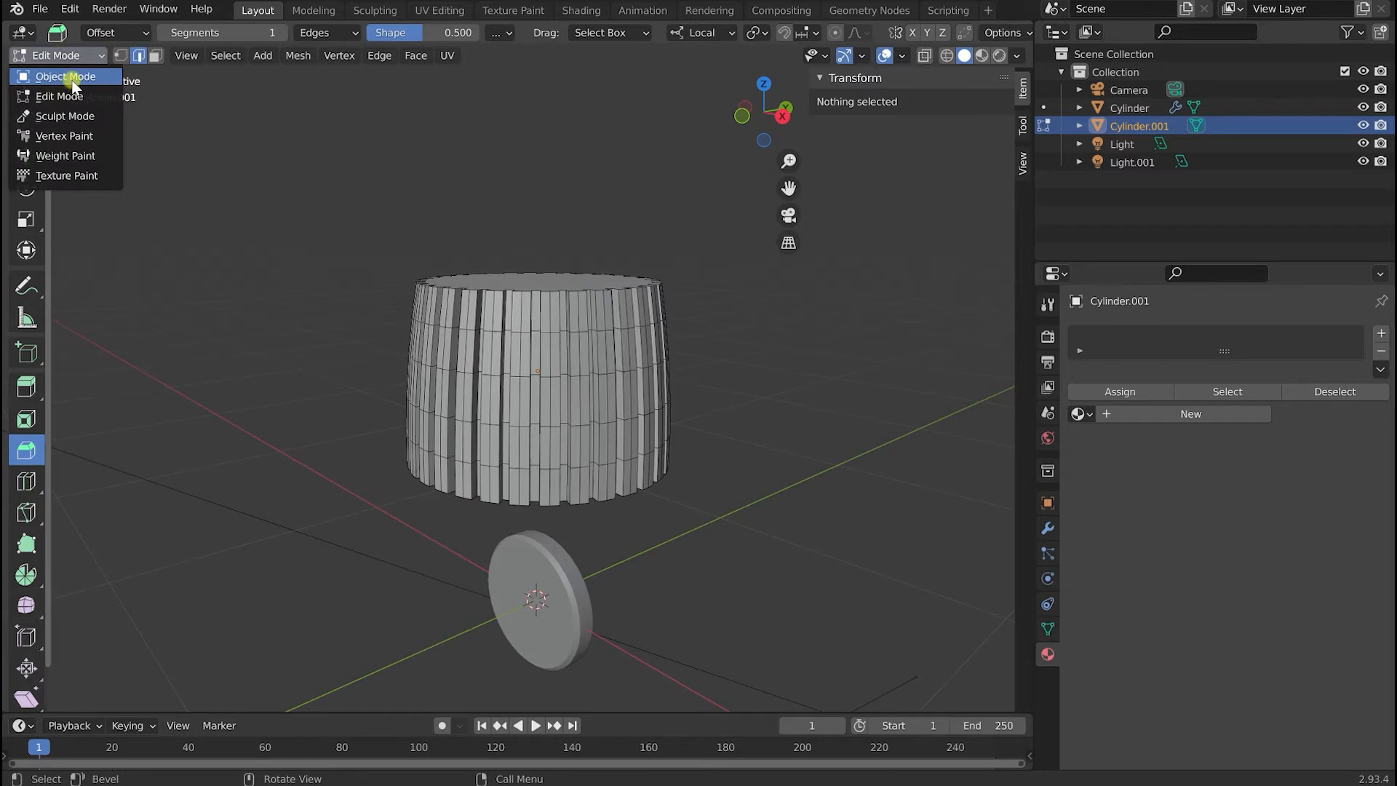
{"action": "left_click", "coordinate": [65, 77]}
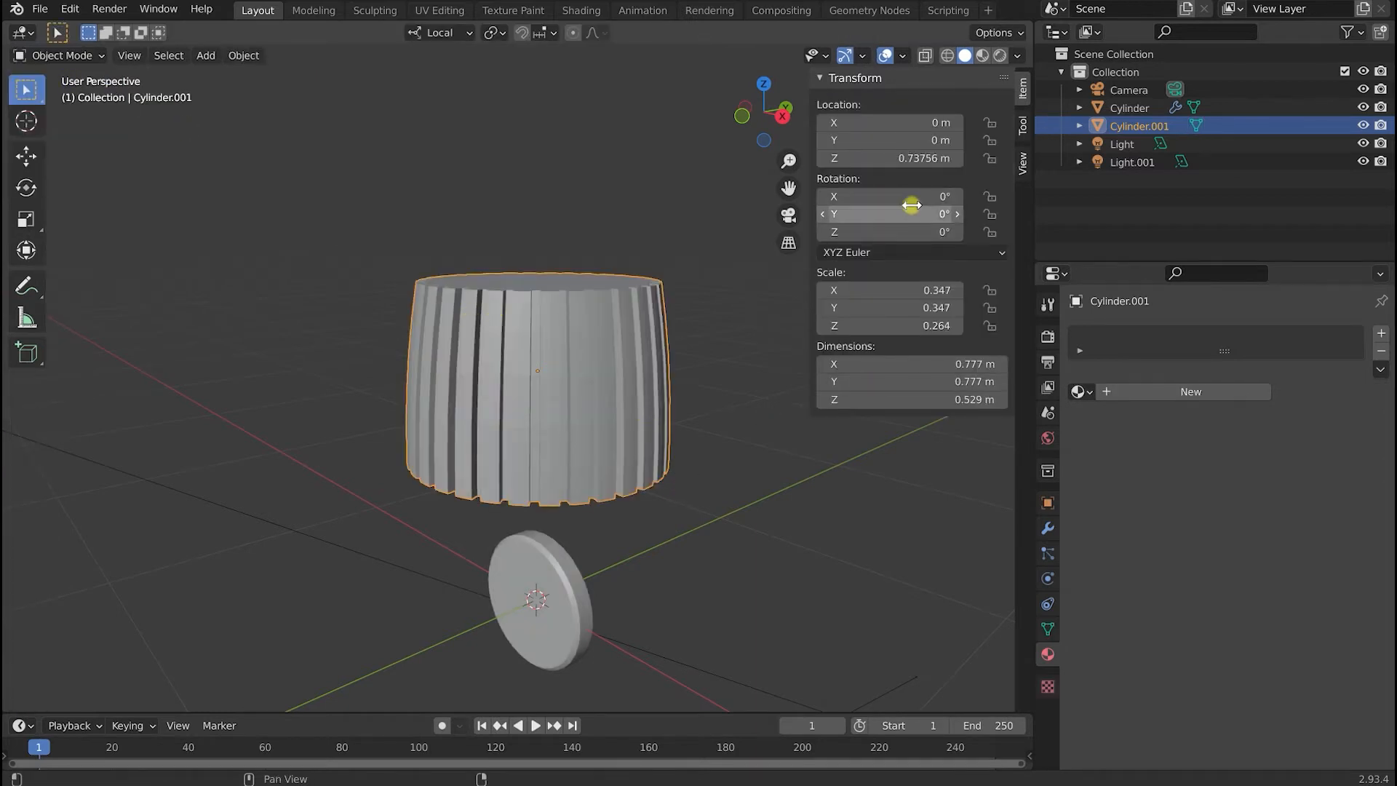
{"action": "key", "text": "s"}
{"action": "left_click", "coordinate": [692, 570]}
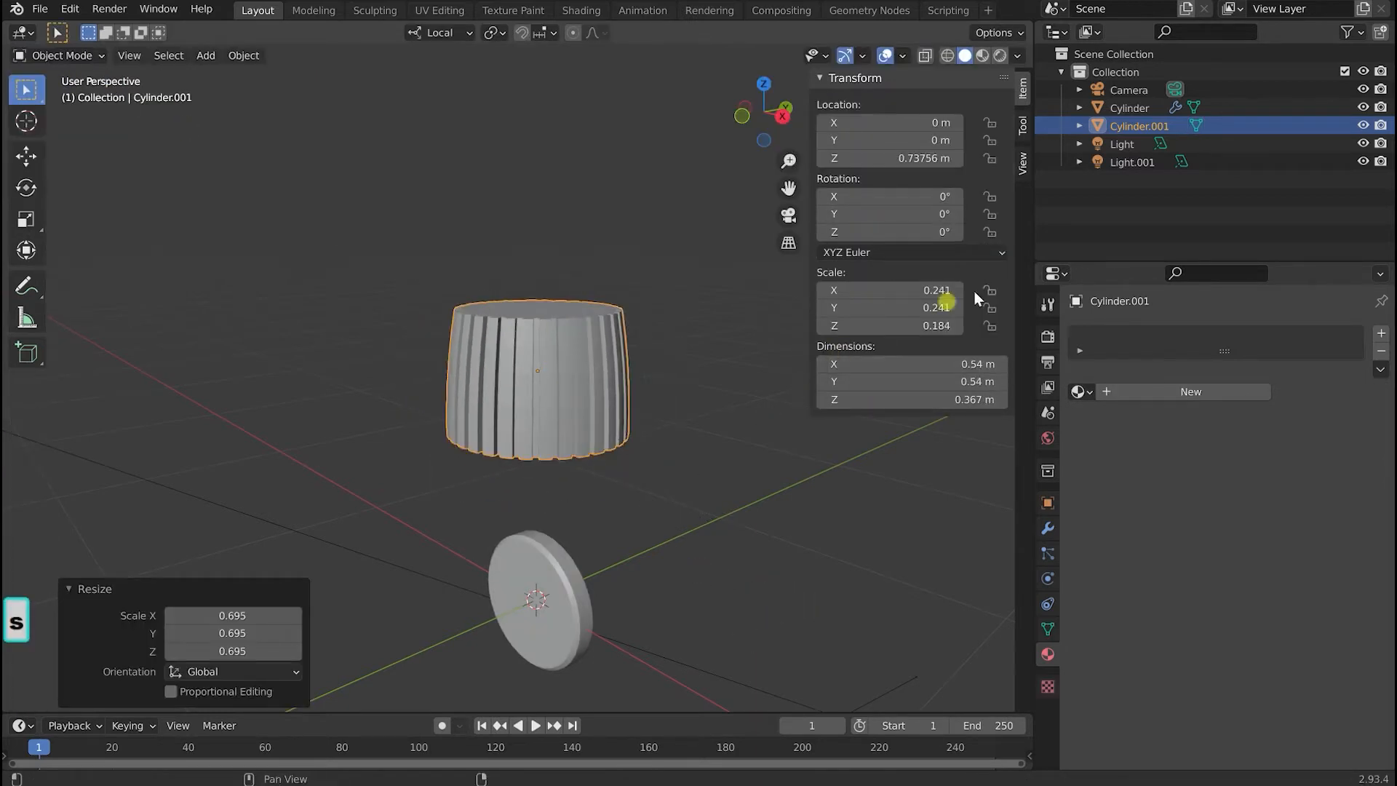
Set the ridged cylinder's X rotation to 90° and its Z location to 0 m.
{"action": "left_click", "coordinate": [922, 192]}
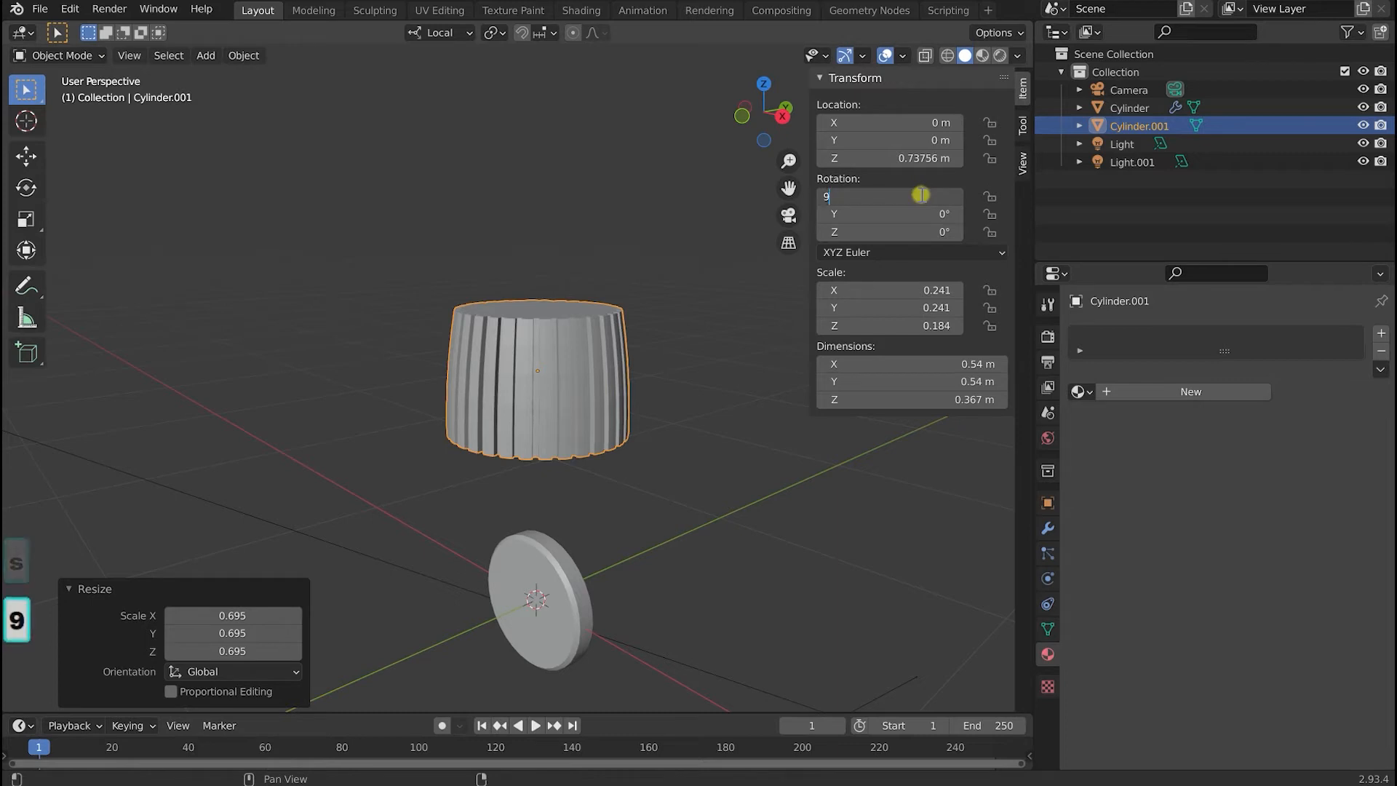
{"action": "key", "text": "Return"}
{"action": "middle_click_drag", "start_coordinate": [403, 391], "coordinate": [701, 390]}
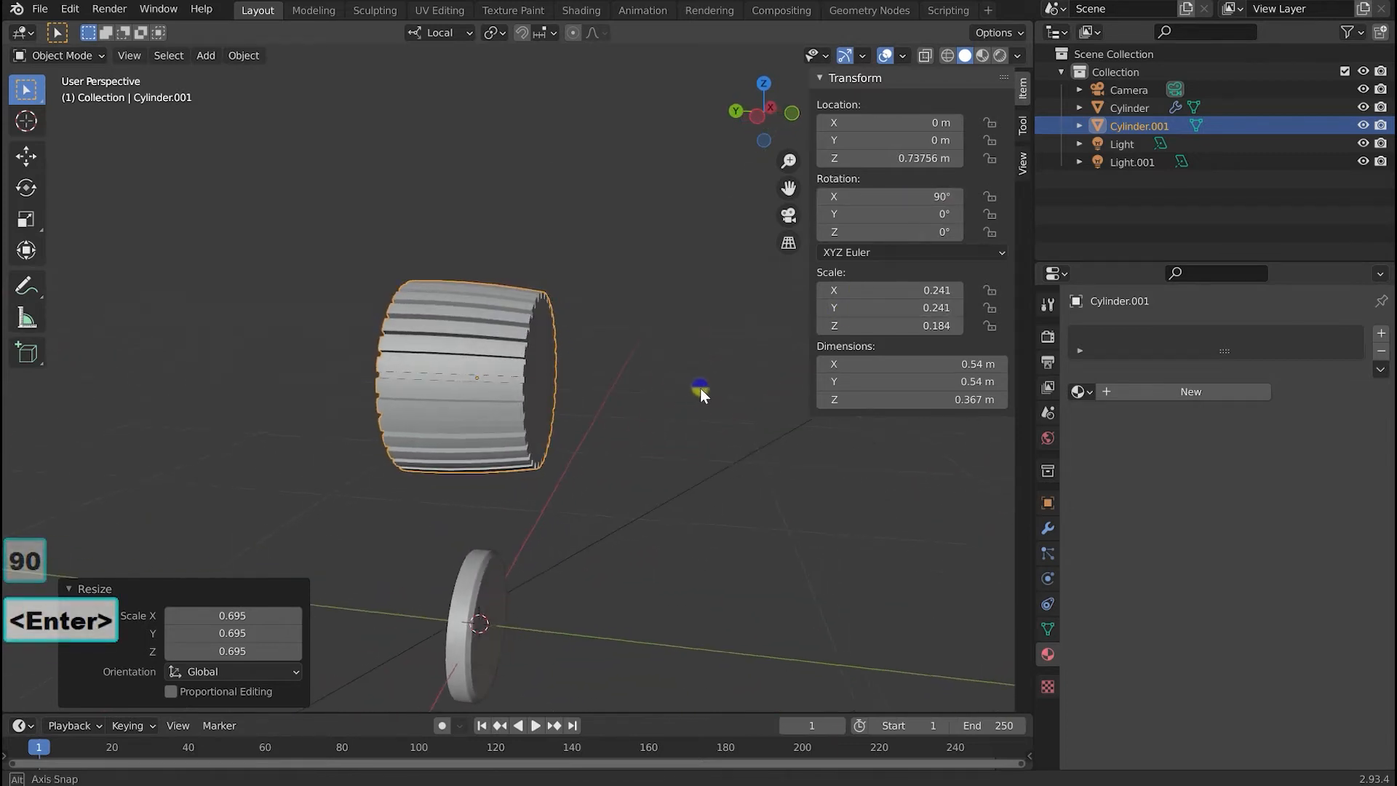
{"action": "left_click", "coordinate": [938, 160]}
{"action": "type", "text": "0"}
{"action": "key", "text": "Return"}
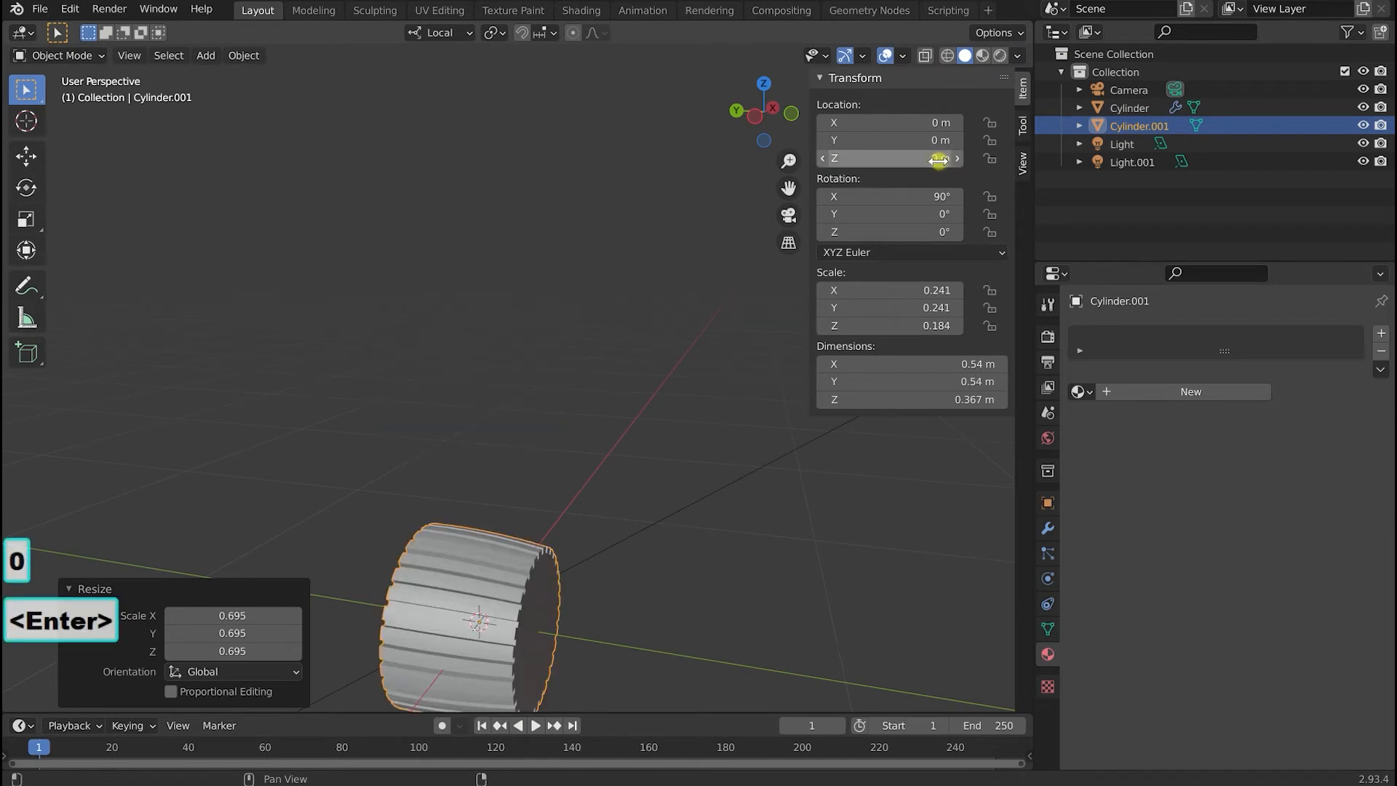
Apply the ridged cylinder's rotation and scale, and move it about 0.283 m along Y behind the cap.
{"action": "left_click", "coordinate": [244, 56]}
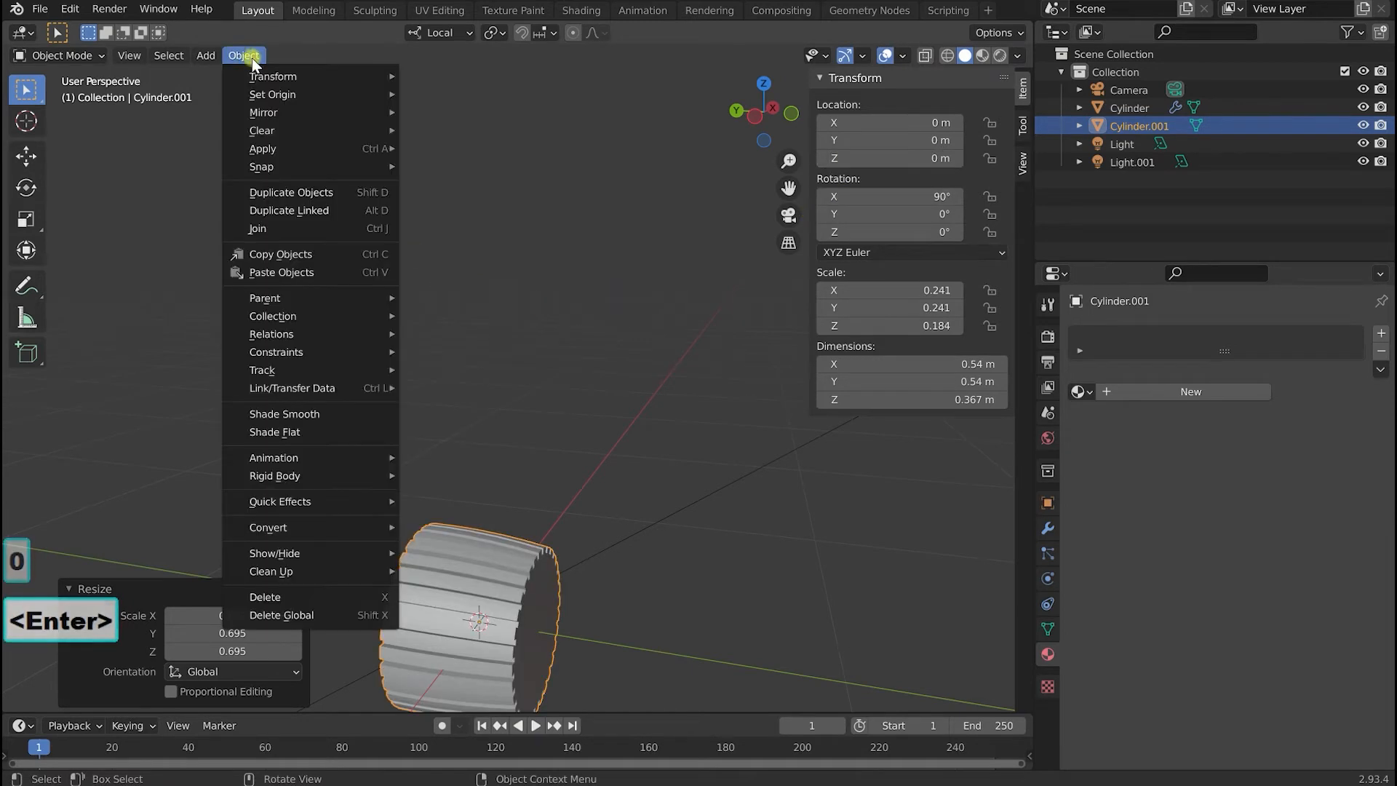
{"action": "mouse_move", "coordinate": [349, 146]}
{"action": "left_click", "coordinate": [497, 218]}
{"action": "middle_click_drag", "start_coordinate": [670, 496], "coordinate": [723, 414]}
{"action": "key", "text": "g"}
{"action": "key", "text": "y"}
{"action": "left_click", "coordinate": [604, 518]}
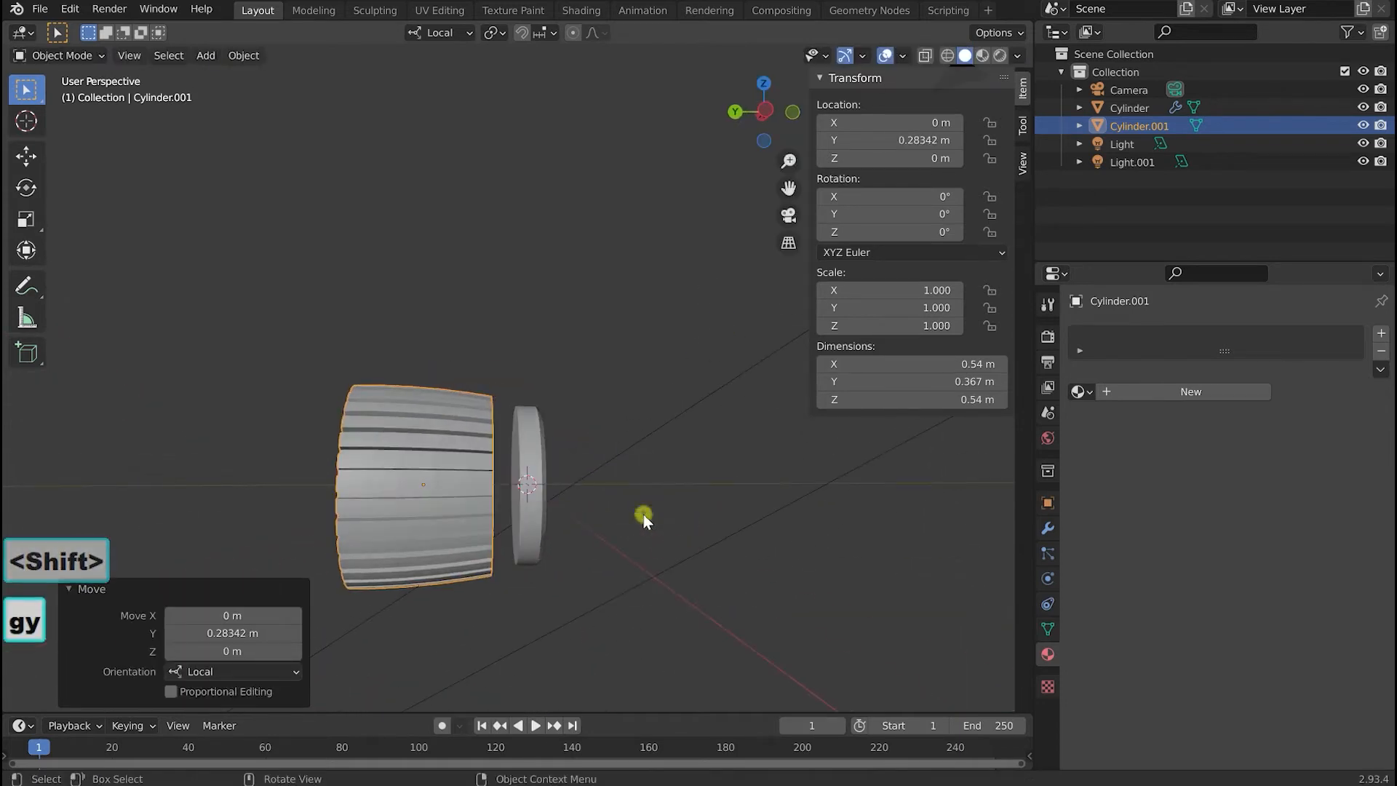
Scale the ridged cylinder to about 0.908 and move it about -0.087 m along Y against the metal cap.
{"action": "key", "text": "s"}
{"action": "left_click", "coordinate": [678, 538]}
{"action": "middle_click_drag", "start_coordinate": [678, 539], "coordinate": [663, 557]}
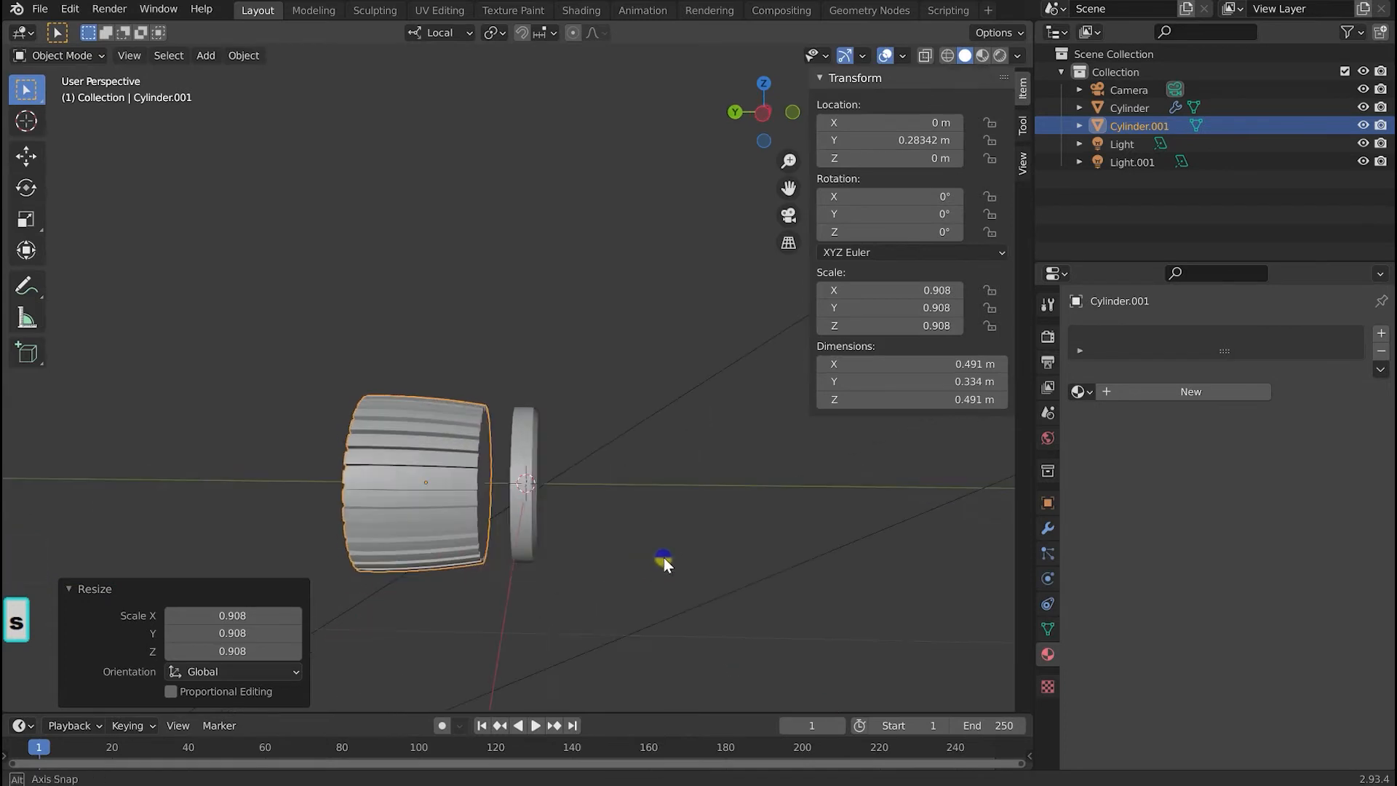
{"action": "key", "text": "g"}
{"action": "key", "text": "y"}
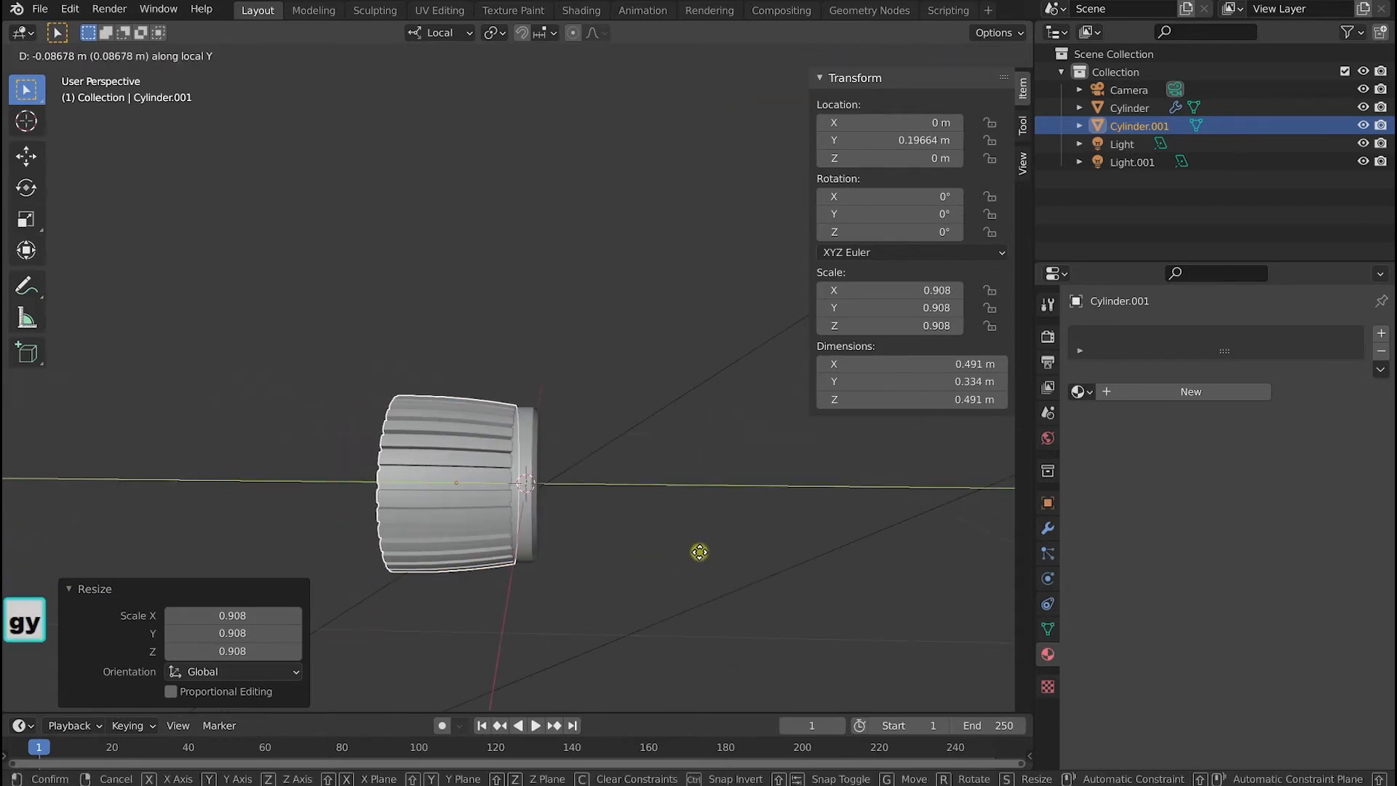
{"action": "left_click", "coordinate": [699, 552]}
Fit the ridged cylinder to the cap's diameter by scaling it by about 0.963 and again by about 1.015.
{"action": "middle_click_drag", "start_coordinate": [700, 552], "coordinate": [635, 552]}
{"action": "key", "text": "s"}
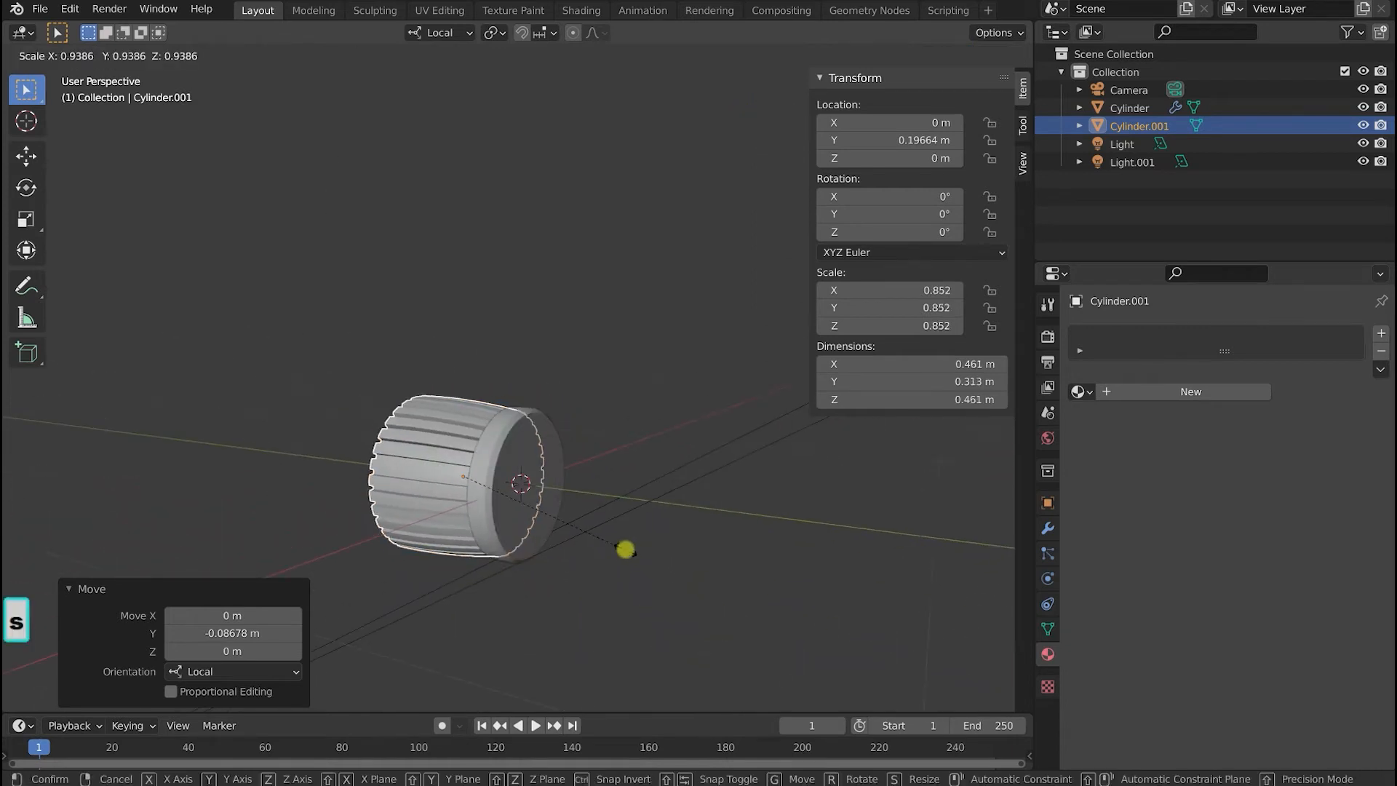
{"action": "left_click", "coordinate": [633, 557]}
{"action": "mouse_move", "coordinate": [634, 561]}
{"action": "middle_mouse_down"}
{"action": "mouse_move", "coordinate": [428, 519]}
{"action": "mouse_move", "coordinate": [481, 573]}
{"action": "mouse_move", "coordinate": [652, 577]}
{"action": "middle_mouse_up"}
{"action": "key", "text": "s"}
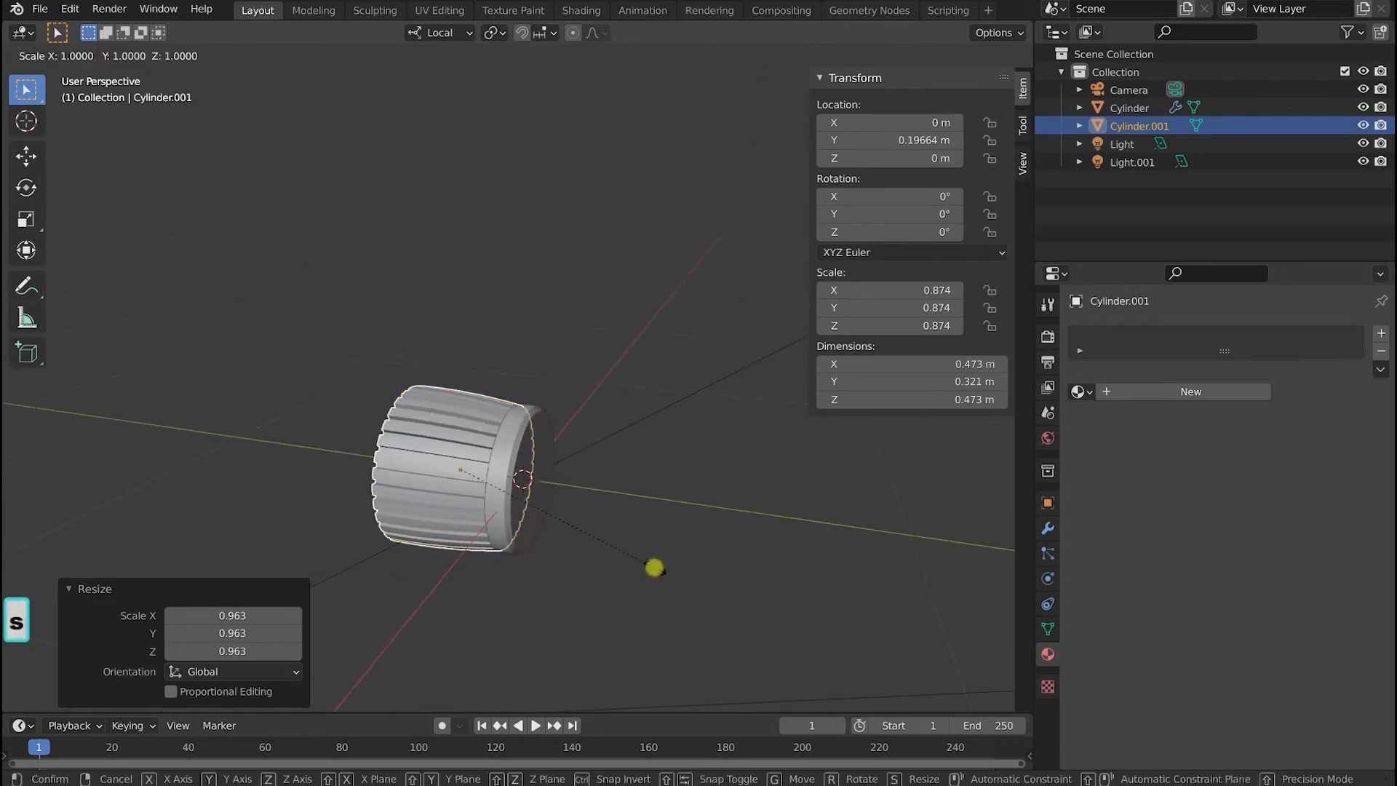
{"action": "left_click", "coordinate": [656, 567]}
{"action": "middle_click_drag", "start_coordinate": [655, 567], "coordinate": [583, 571]}
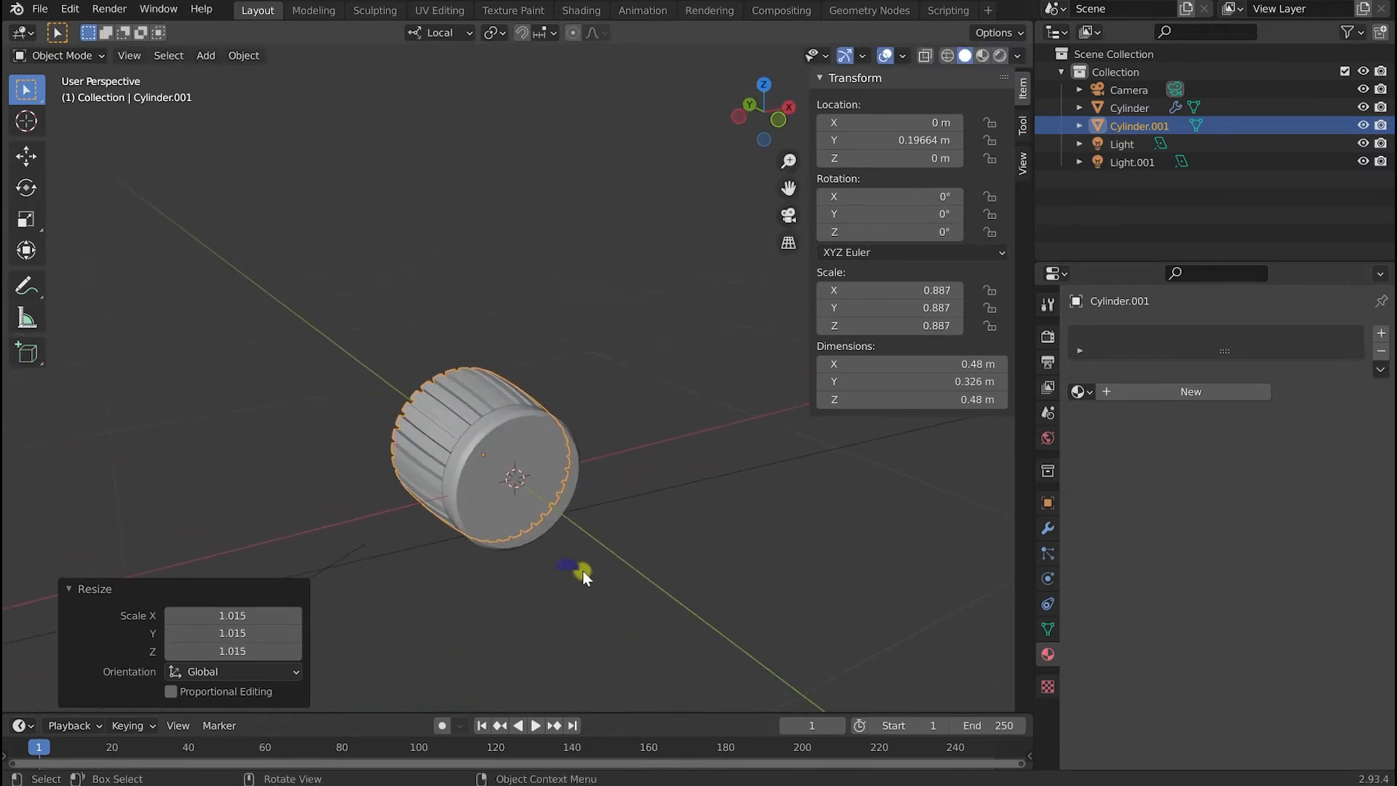
Save the file, and in the Shading workspace give the ridged cylinder a new material named knobBlack.
{"action": "key", "text": "ctrl+s"}
{"action": "left_click", "coordinate": [580, 10]}
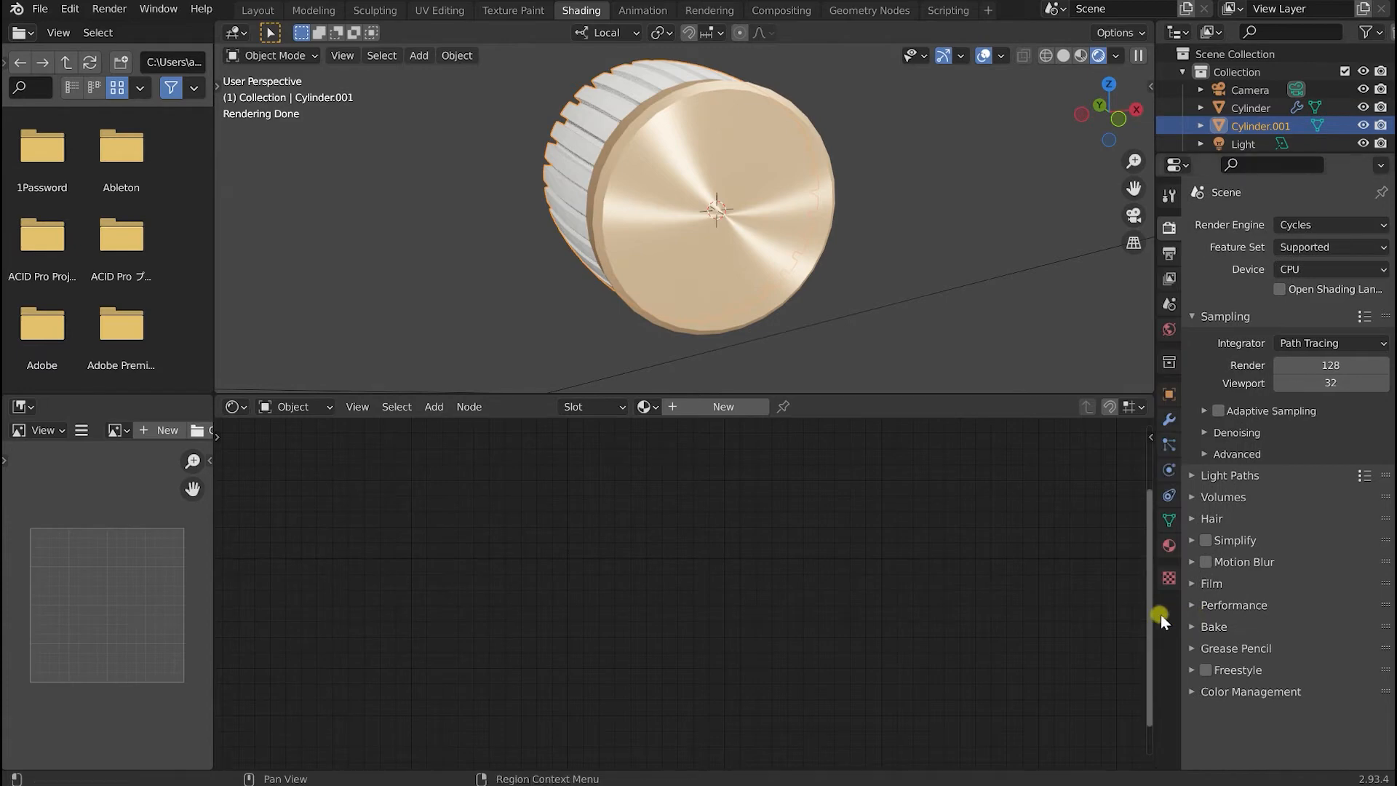
{"action": "left_click_drag", "start_coordinate": [1155, 614], "coordinate": [1027, 617]}
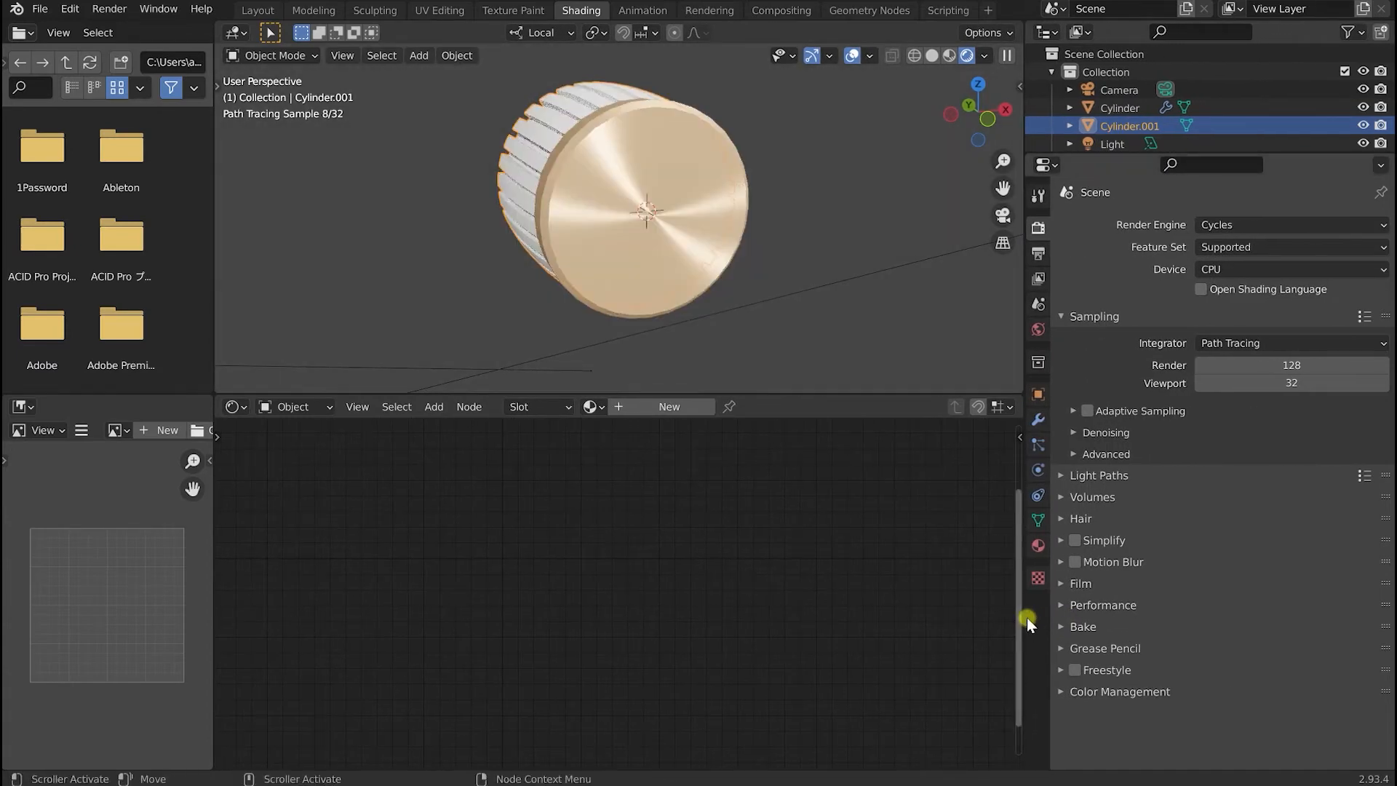
{"action": "left_click", "coordinate": [1037, 547]}
{"action": "left_click", "coordinate": [1169, 295]}
{"action": "left_click", "coordinate": [1174, 282]}
{"action": "type", "text": "knobBlack"}
{"action": "key", "text": "Return"}
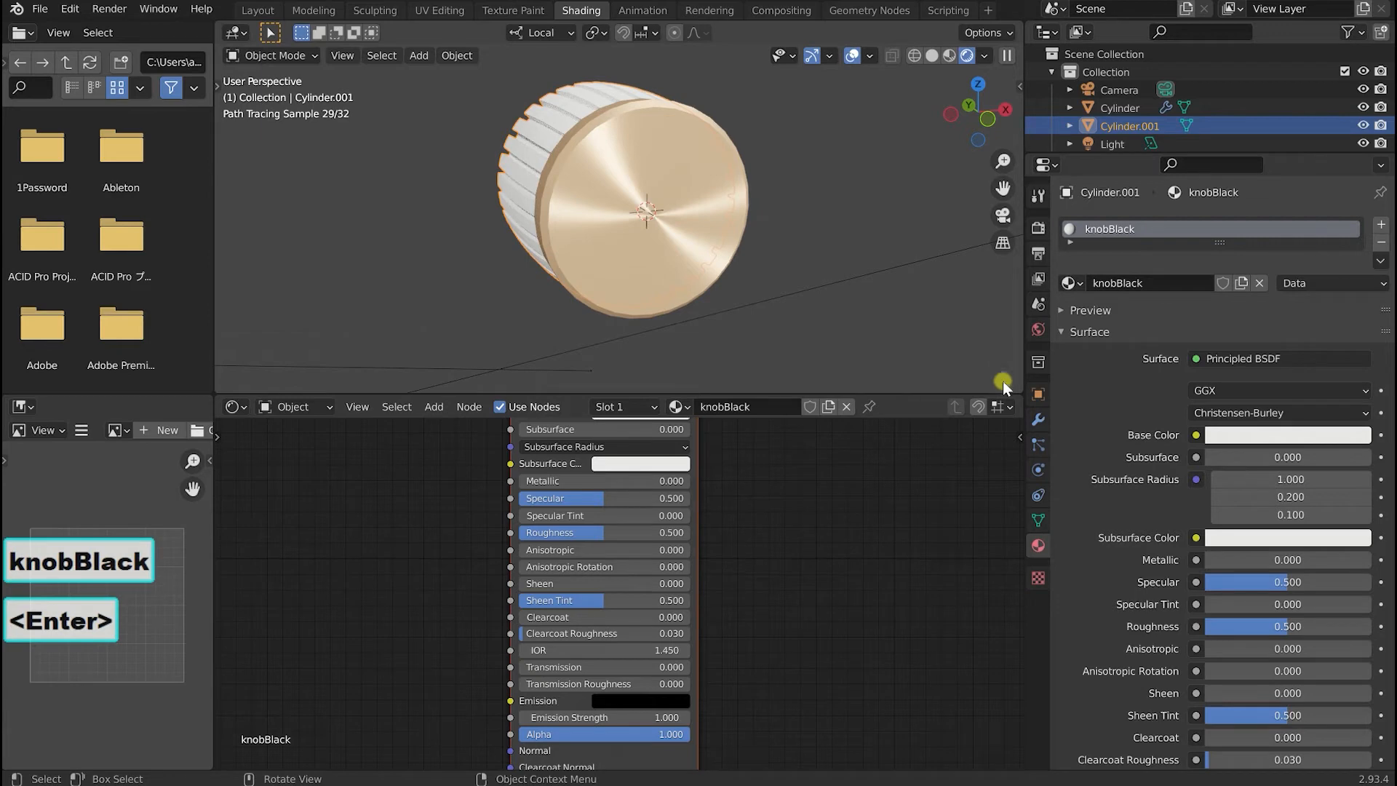
Darken the knobBlack material's base color to near black and set its roughness to 0.176.
{"action": "middle_click_drag", "start_coordinate": [770, 555], "coordinate": [776, 650]}
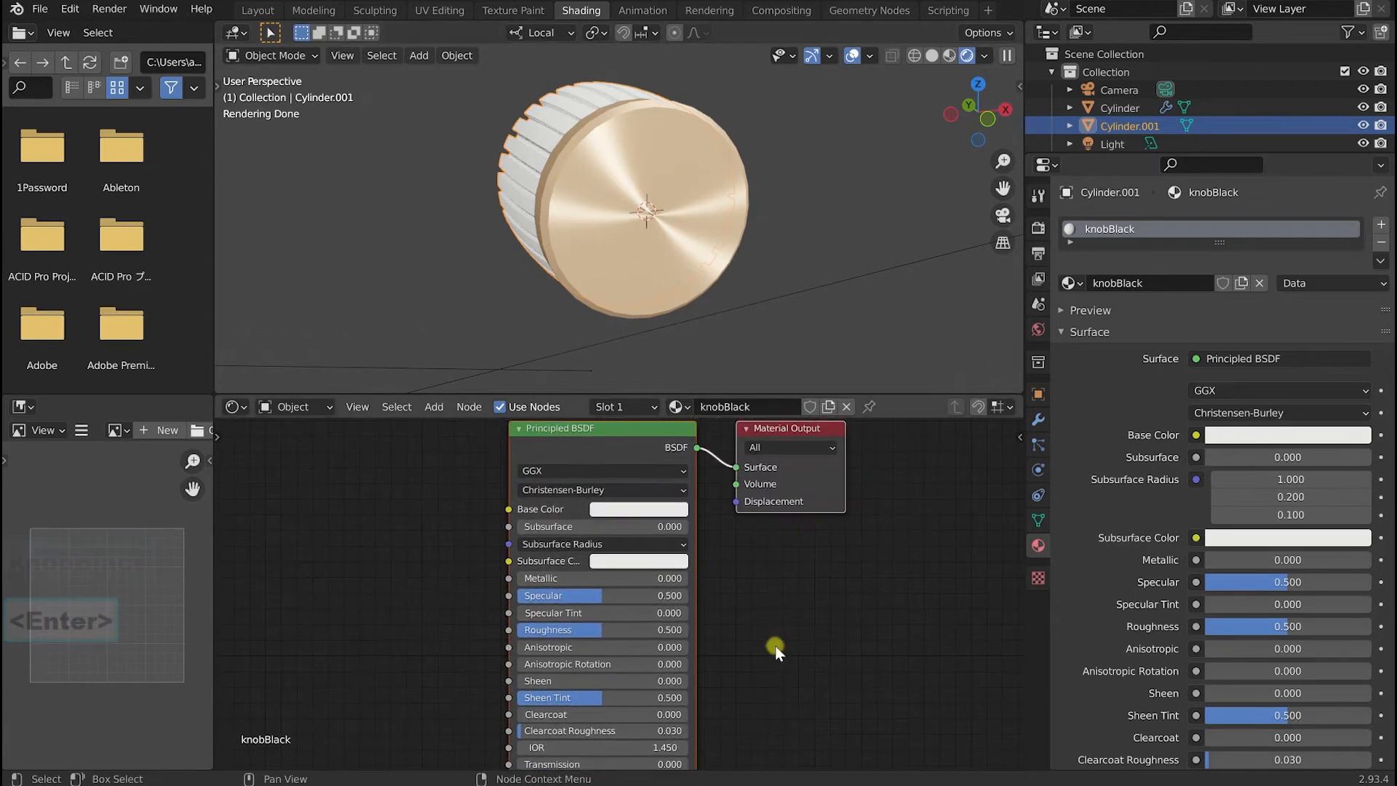
{"action": "left_click", "coordinate": [644, 509]}
{"action": "left_click_drag", "start_coordinate": [722, 362], "coordinate": [726, 394]}
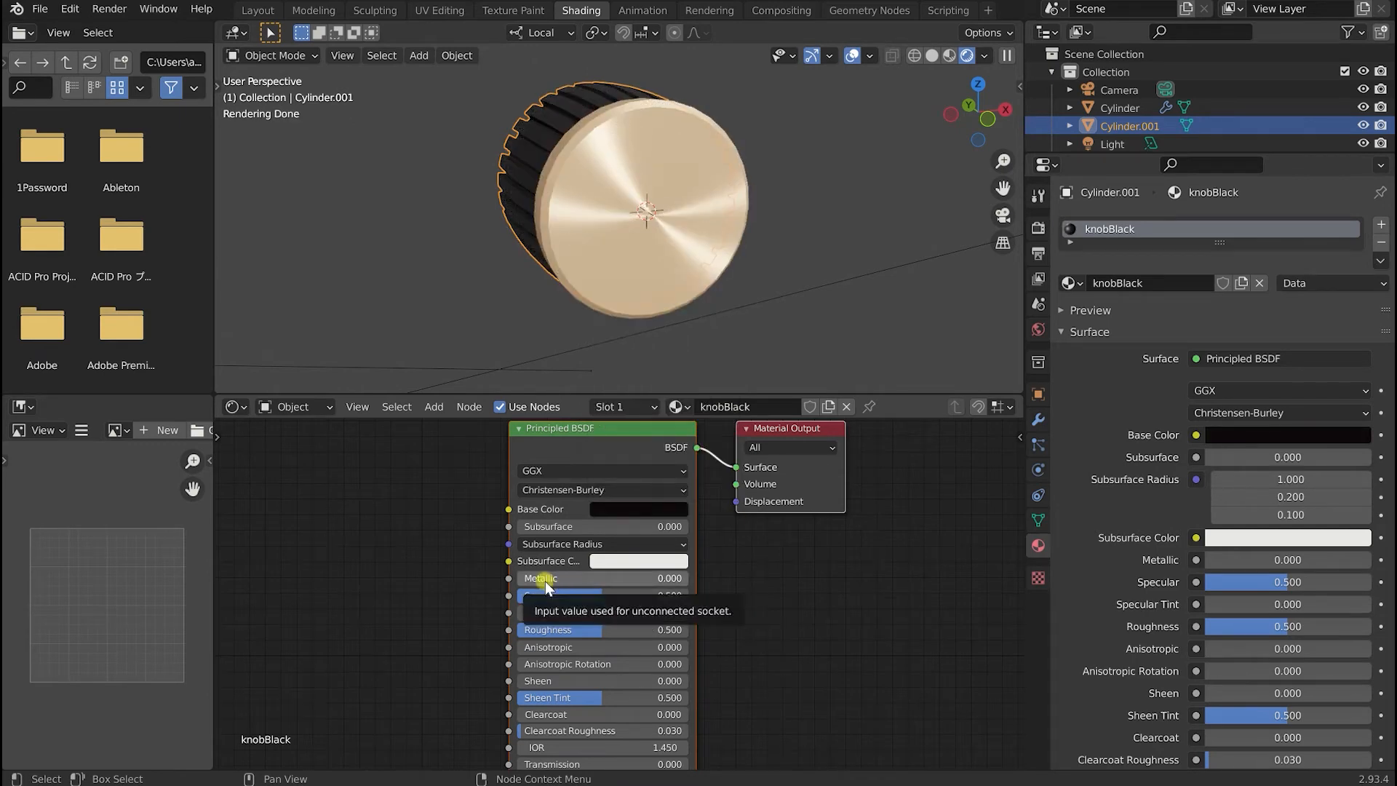
{"action": "left_click_drag", "start_coordinate": [588, 630], "coordinate": [548, 630]}
{"action": "middle_click_drag", "start_coordinate": [445, 272], "coordinate": [711, 266]}
{"action": "middle_click_drag", "start_coordinate": [712, 261], "coordinate": [656, 257]}
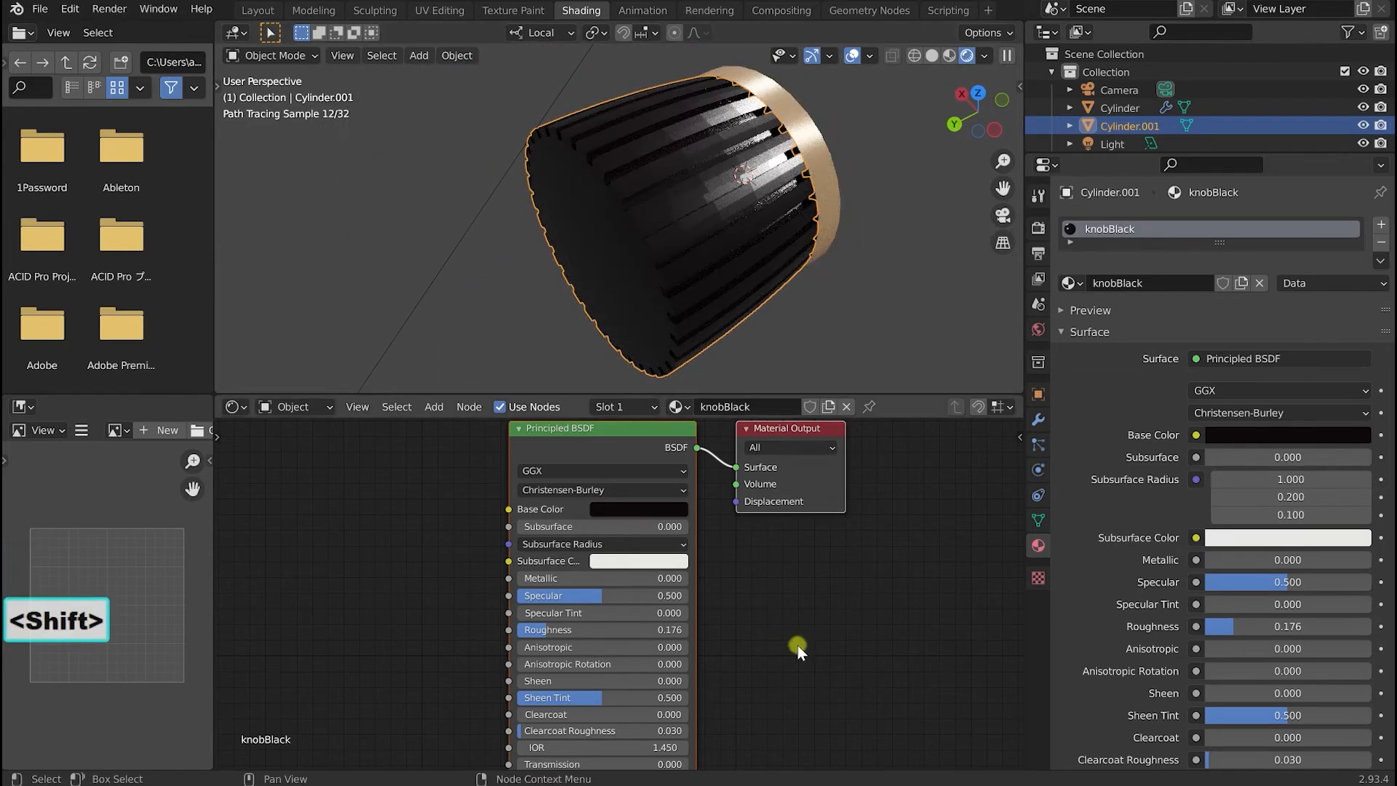
Shade the ridged cylinder smooth and add an Edge Split modifier with a 30° edge angle.
{"action": "left_click", "coordinate": [1037, 422]}
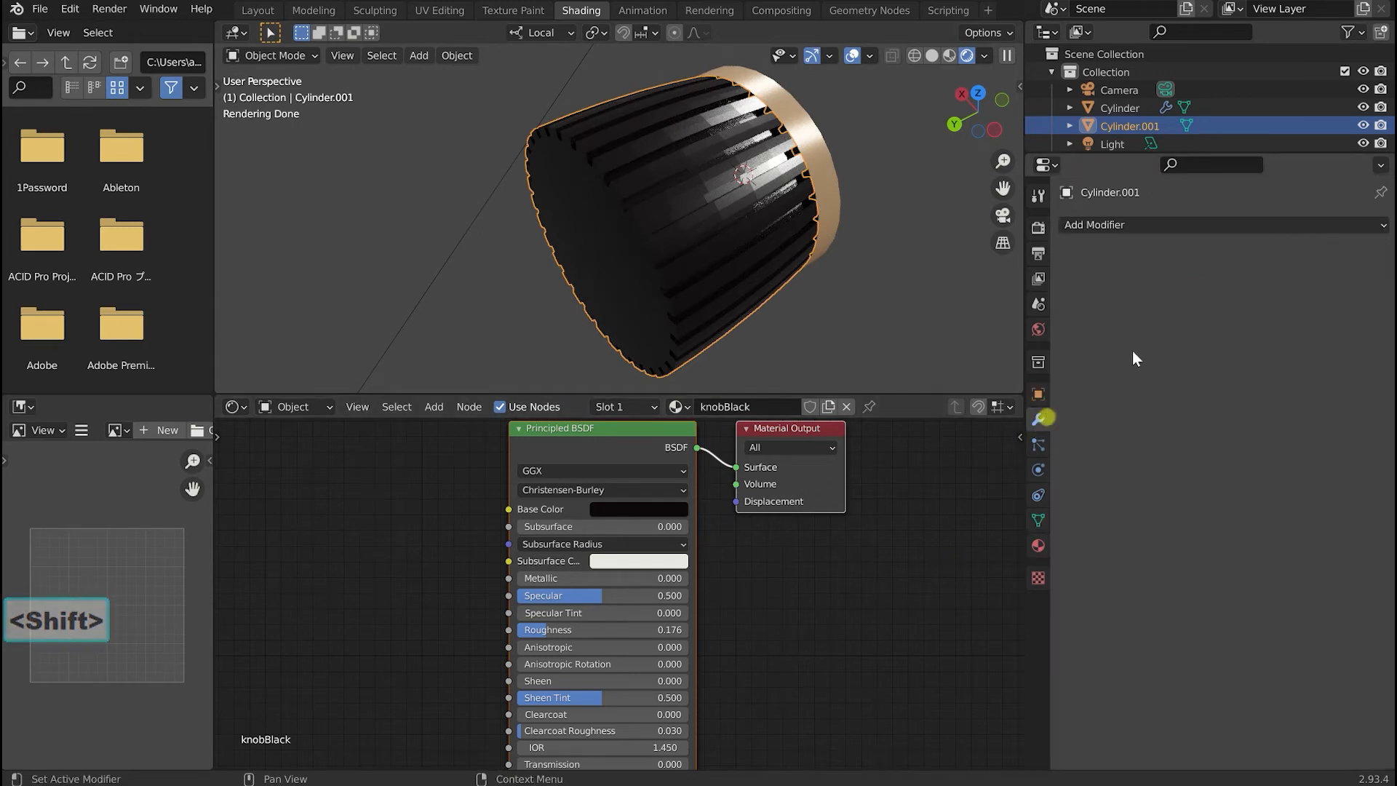
{"action": "left_click", "coordinate": [1178, 223]}
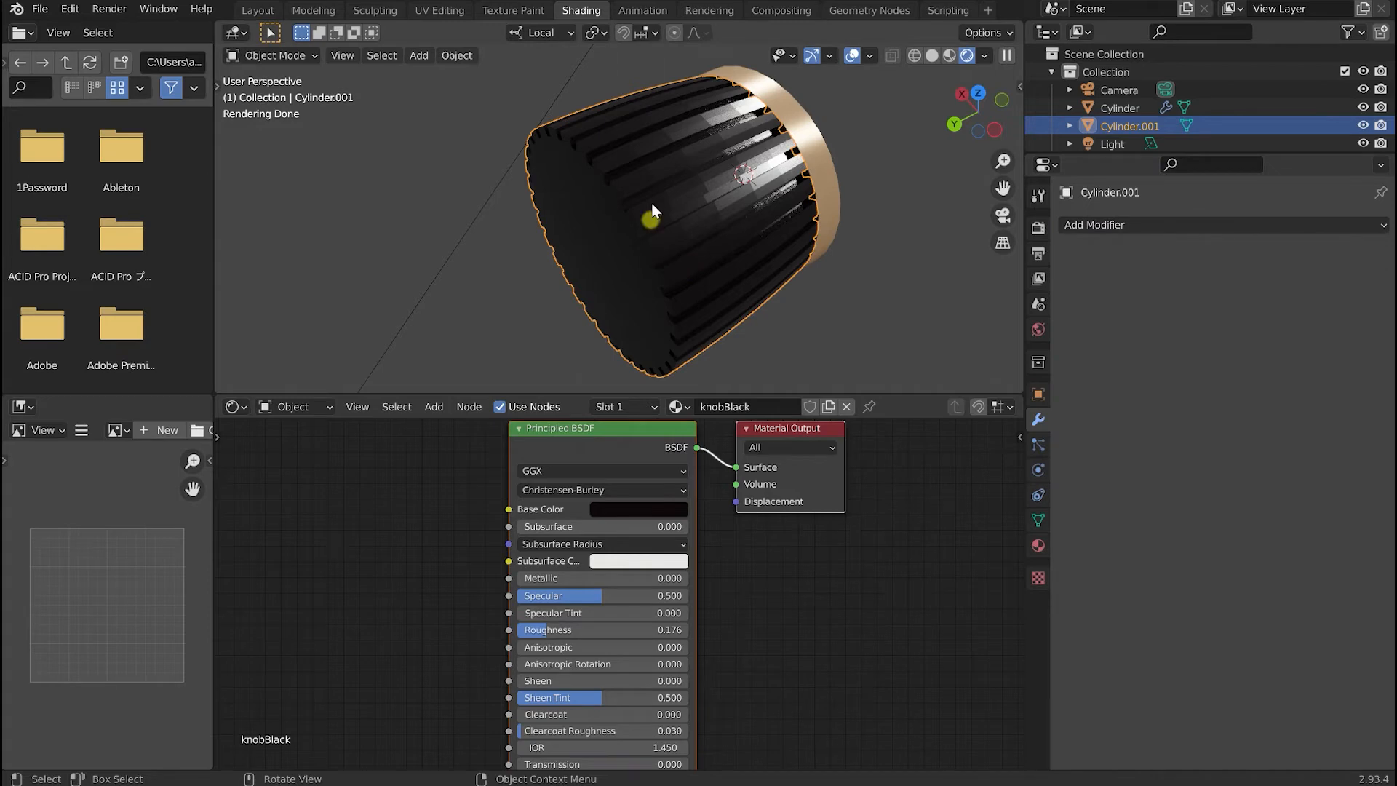
{"action": "right_click", "coordinate": [675, 167]}
{"action": "left_click", "coordinate": [672, 171]}
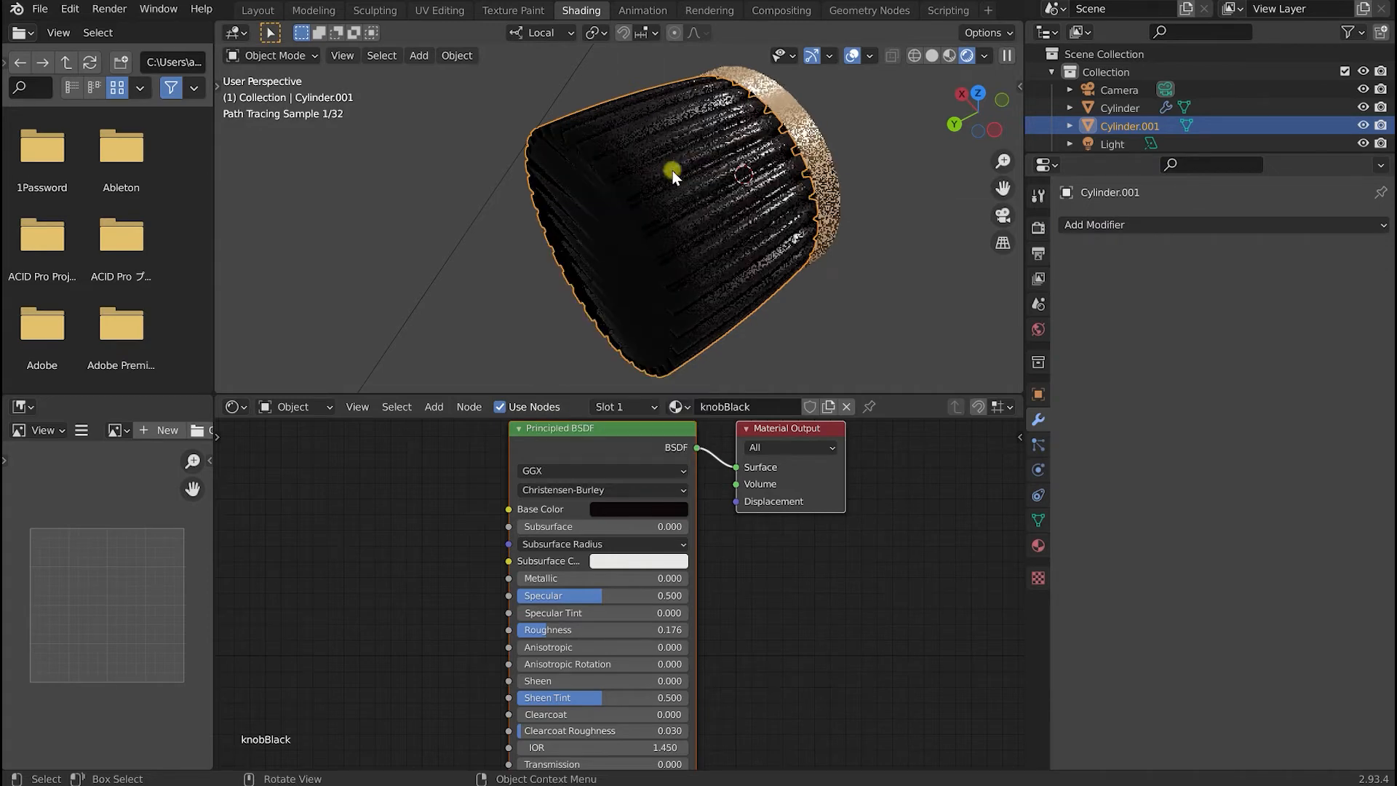
{"action": "left_click", "coordinate": [1193, 226]}
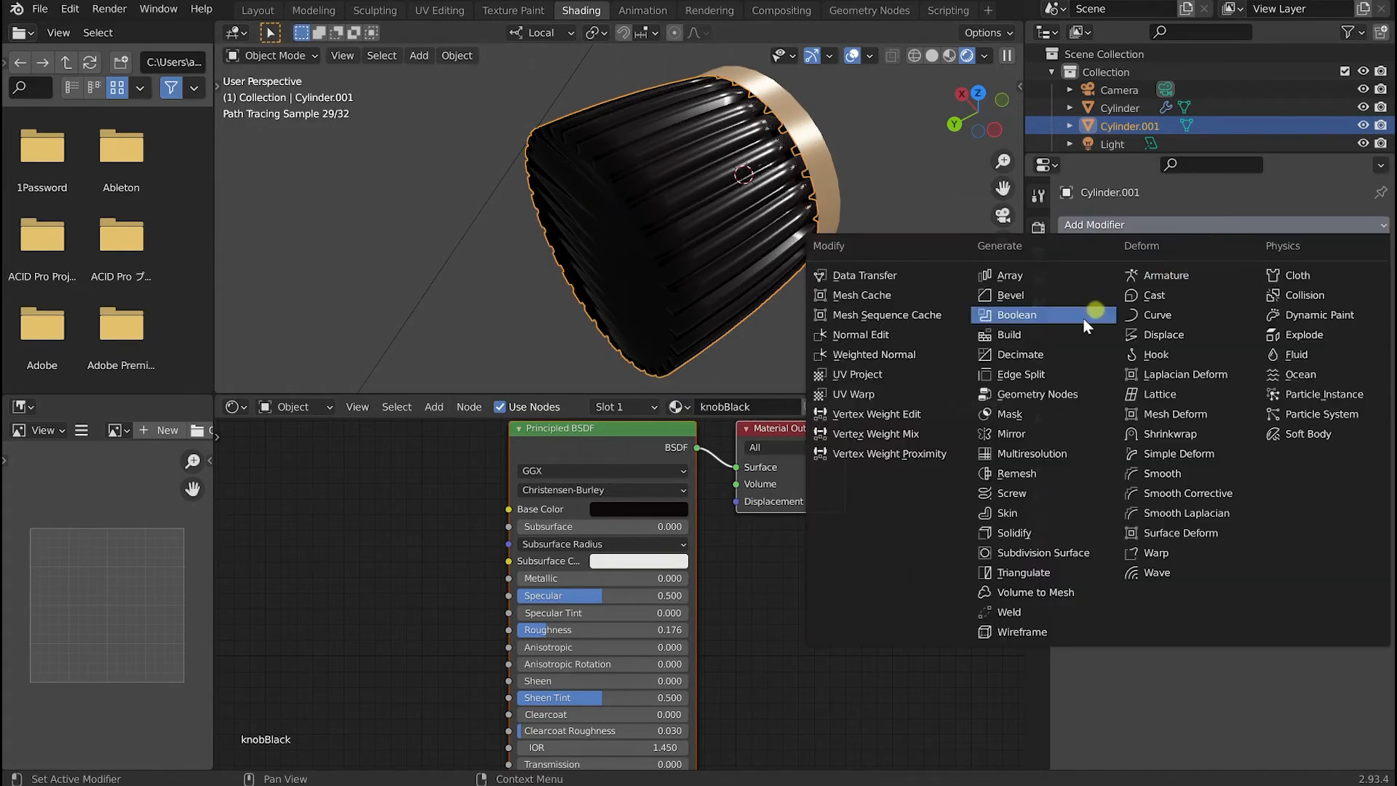
{"action": "left_click", "coordinate": [1060, 374]}
{"action": "mouse_move", "coordinate": [861, 348]}
{"action": "middle_mouse_down"}
{"action": "mouse_move", "coordinate": [870, 324]}
{"action": "mouse_move", "coordinate": [827, 339]}
{"action": "mouse_move", "coordinate": [812, 313]}
{"action": "mouse_move", "coordinate": [859, 364]}
{"action": "middle_mouse_up"}
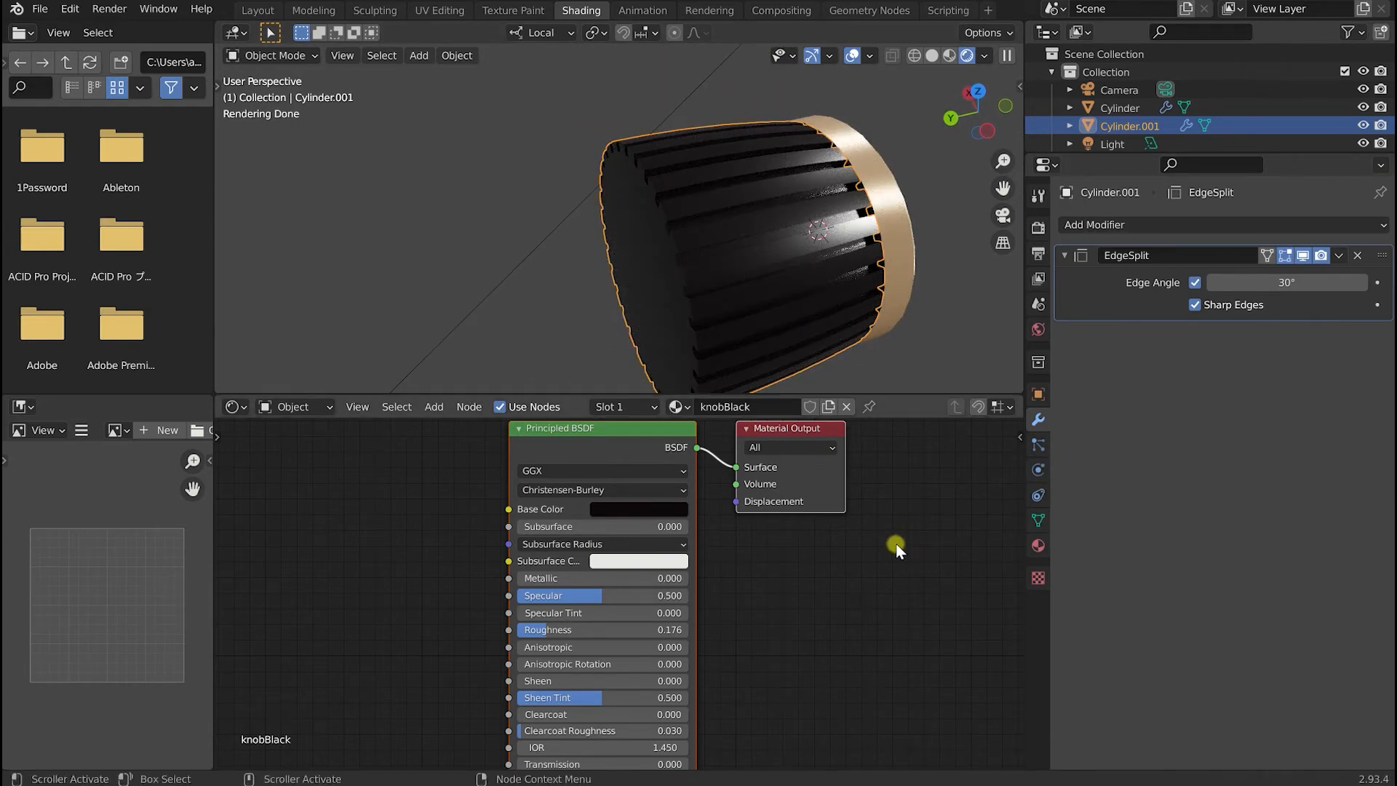
Lower the knobBlack material's roughness to 0.124, and deselect the ridged cylinder.
{"action": "left_click_drag", "start_coordinate": [539, 630], "coordinate": [538, 630]}
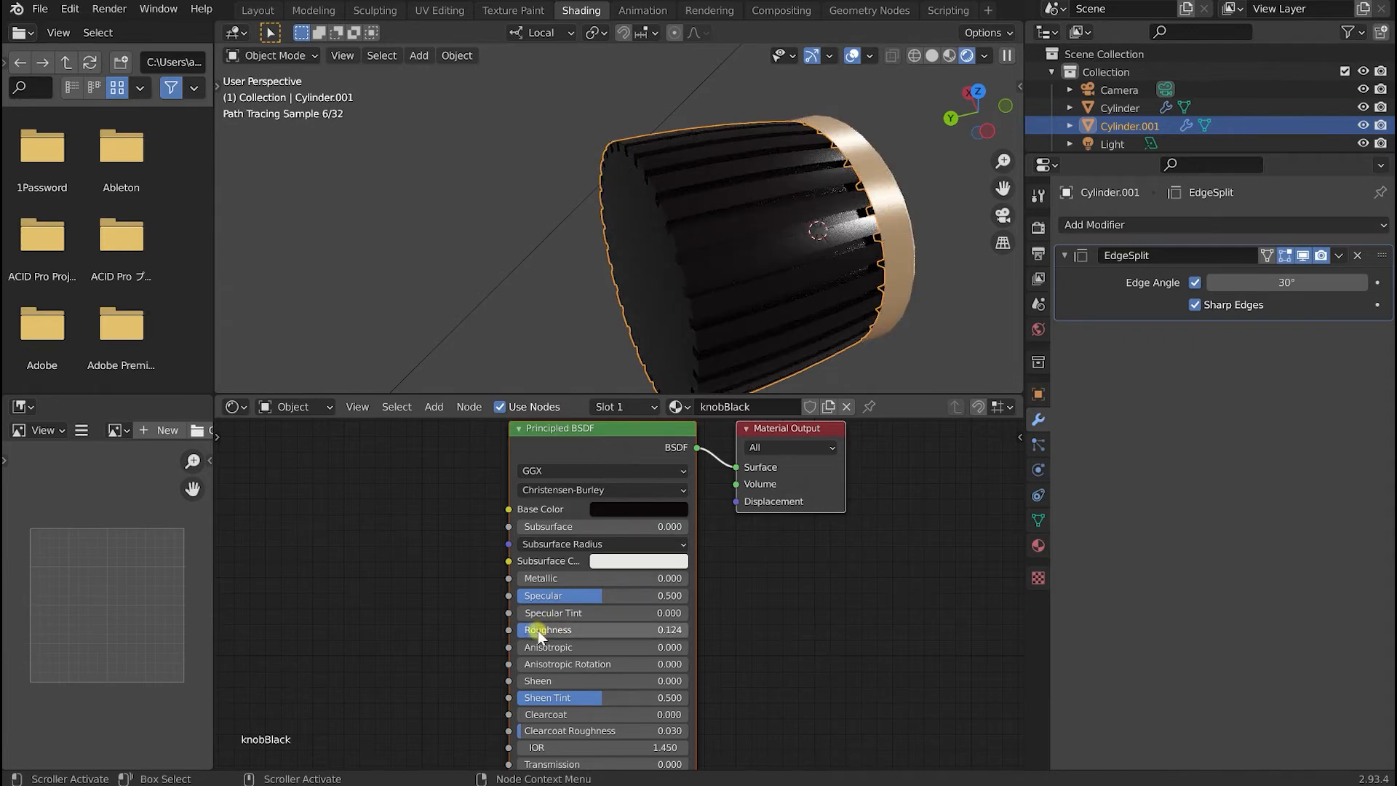
{"action": "middle_click_drag", "start_coordinate": [523, 284], "coordinate": [613, 281]}
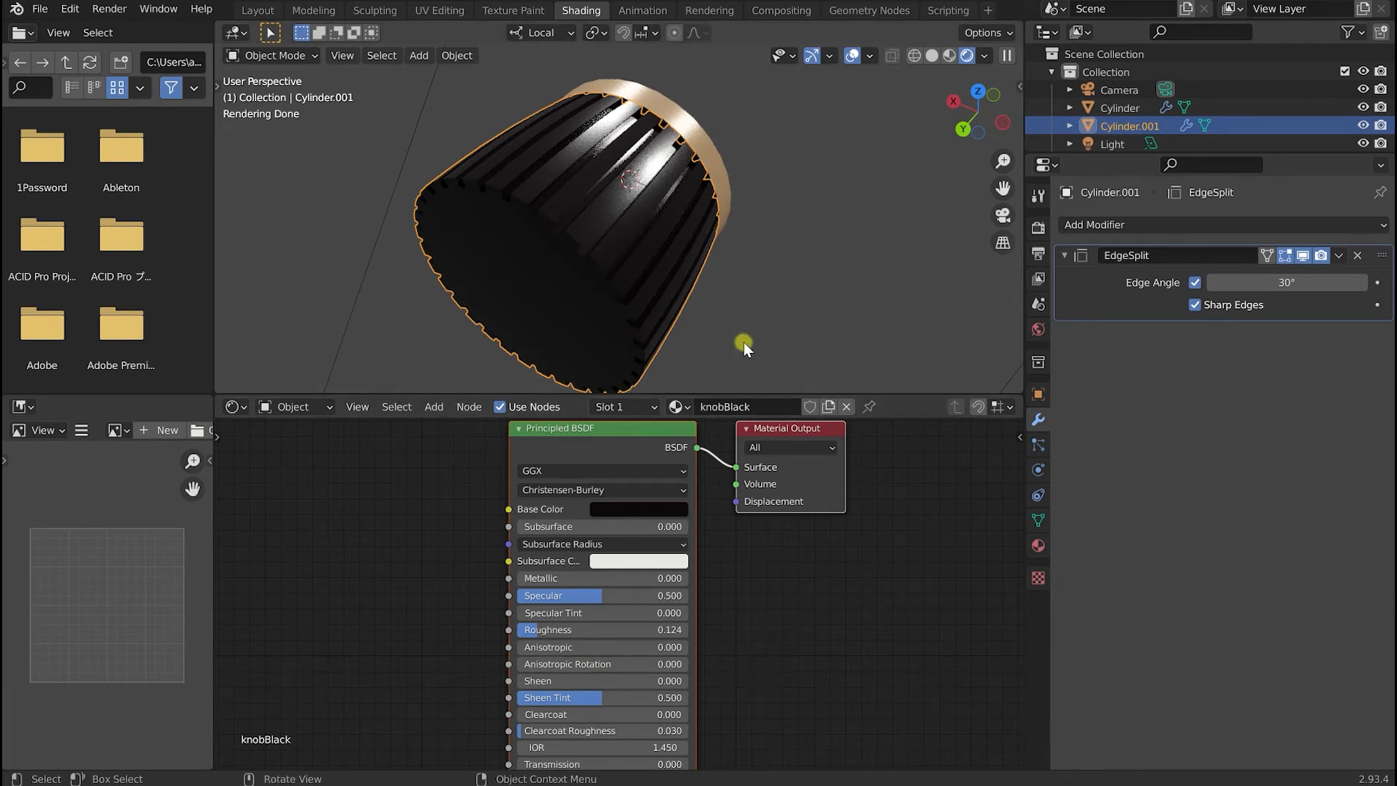
{"action": "left_click", "coordinate": [818, 278]}
Select the camera, lock the camera to the view, and look through it.
{"action": "key", "text": "Insert"}
{"action": "mouse_move", "coordinate": [817, 278]}
{"action": "middle_mouse_down"}
{"action": "mouse_move", "coordinate": [739, 260]}
{"action": "mouse_move", "coordinate": [687, 303]}
{"action": "mouse_move", "coordinate": [750, 268]}
{"action": "mouse_move", "coordinate": [820, 271]}
{"action": "mouse_move", "coordinate": [806, 269]}
{"action": "middle_mouse_up"}
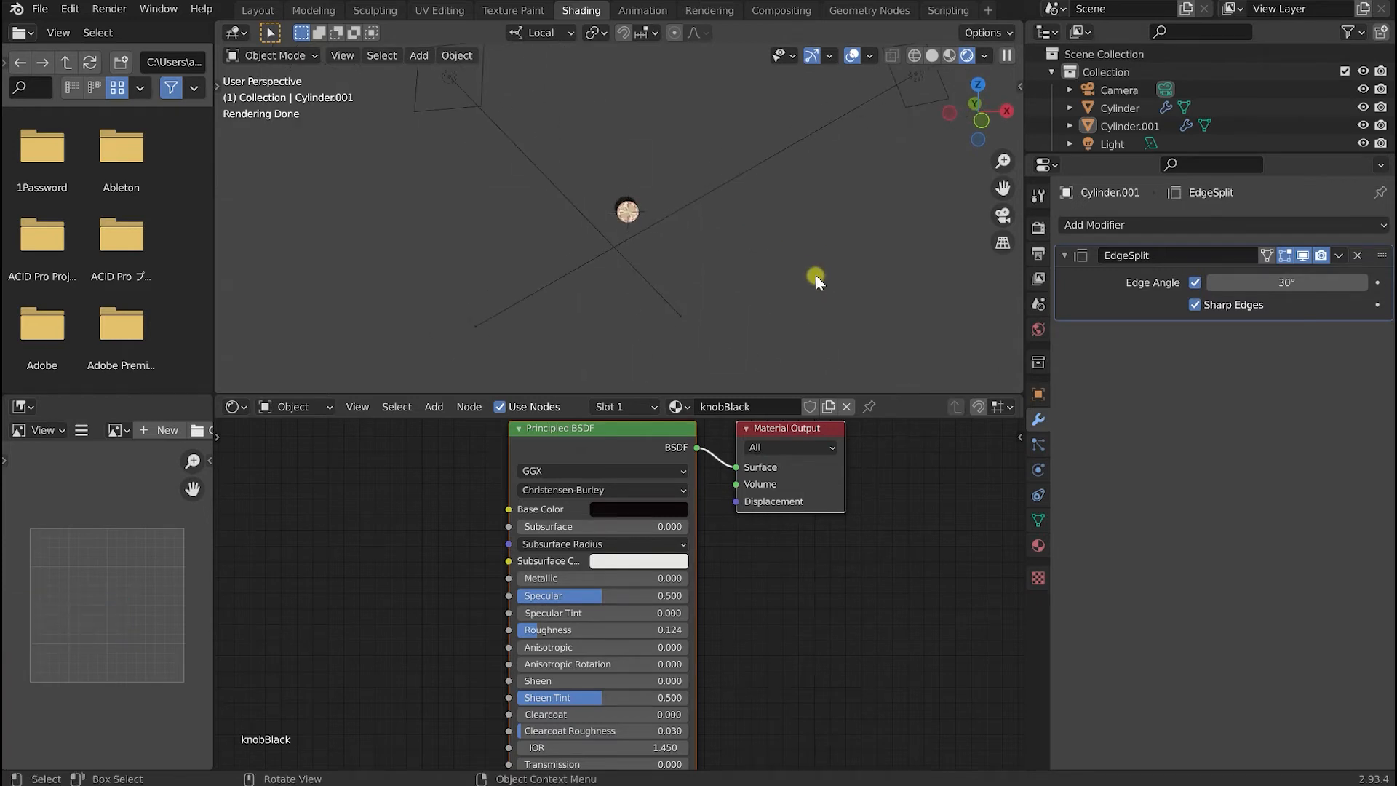
{"action": "left_click", "coordinate": [1121, 90]}
{"action": "left_click_drag", "start_coordinate": [1022, 88], "coordinate": [858, 107]}
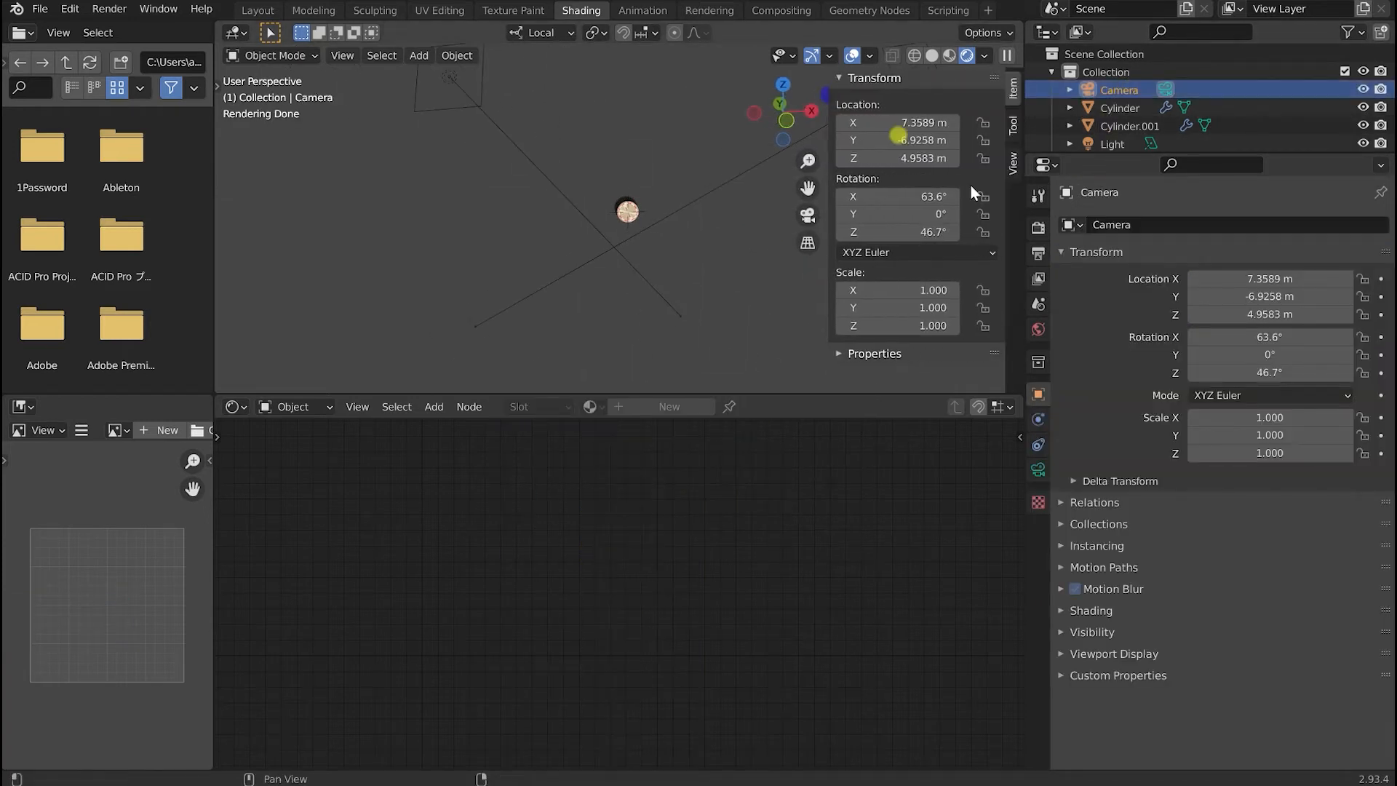
{"action": "left_click", "coordinate": [1013, 164]}
{"action": "left_click", "coordinate": [911, 301]}
{"action": "mouse_move", "coordinate": [823, 296]}
{"action": "left_mouse_down"}
{"action": "mouse_move", "coordinate": [773, 303]}
{"action": "mouse_move", "coordinate": [857, 296]}
{"action": "mouse_move", "coordinate": [804, 296]}
{"action": "left_mouse_up"}
{"action": "left_click", "coordinate": [669, 329]}
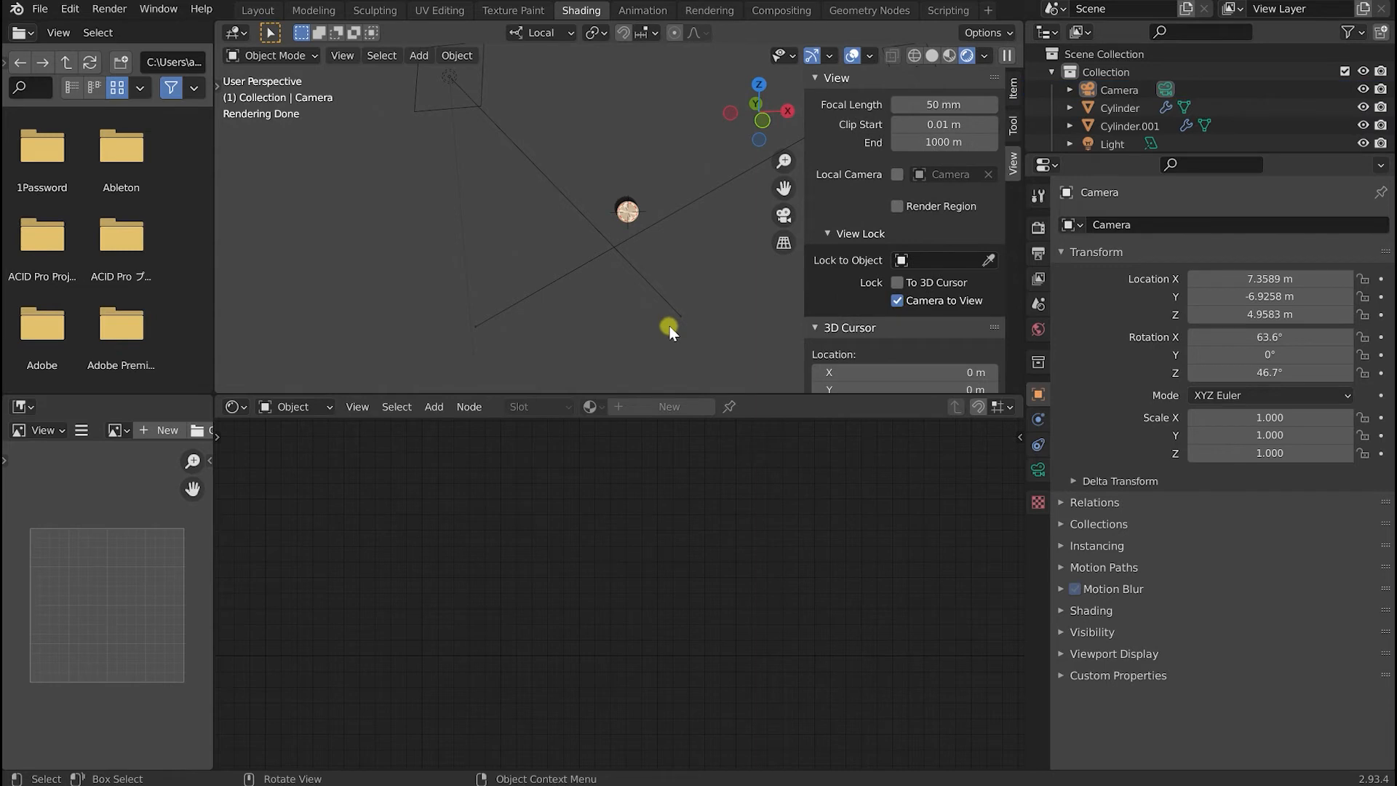
{"action": "key", "text": "Insert"}
Aim the camera at the knob's front from about X -0.42, Y -5.25, Z 1.13 m, and unlock it from the view.
{"action": "middle_click_drag", "start_coordinate": [474, 238], "coordinate": [587, 239]}
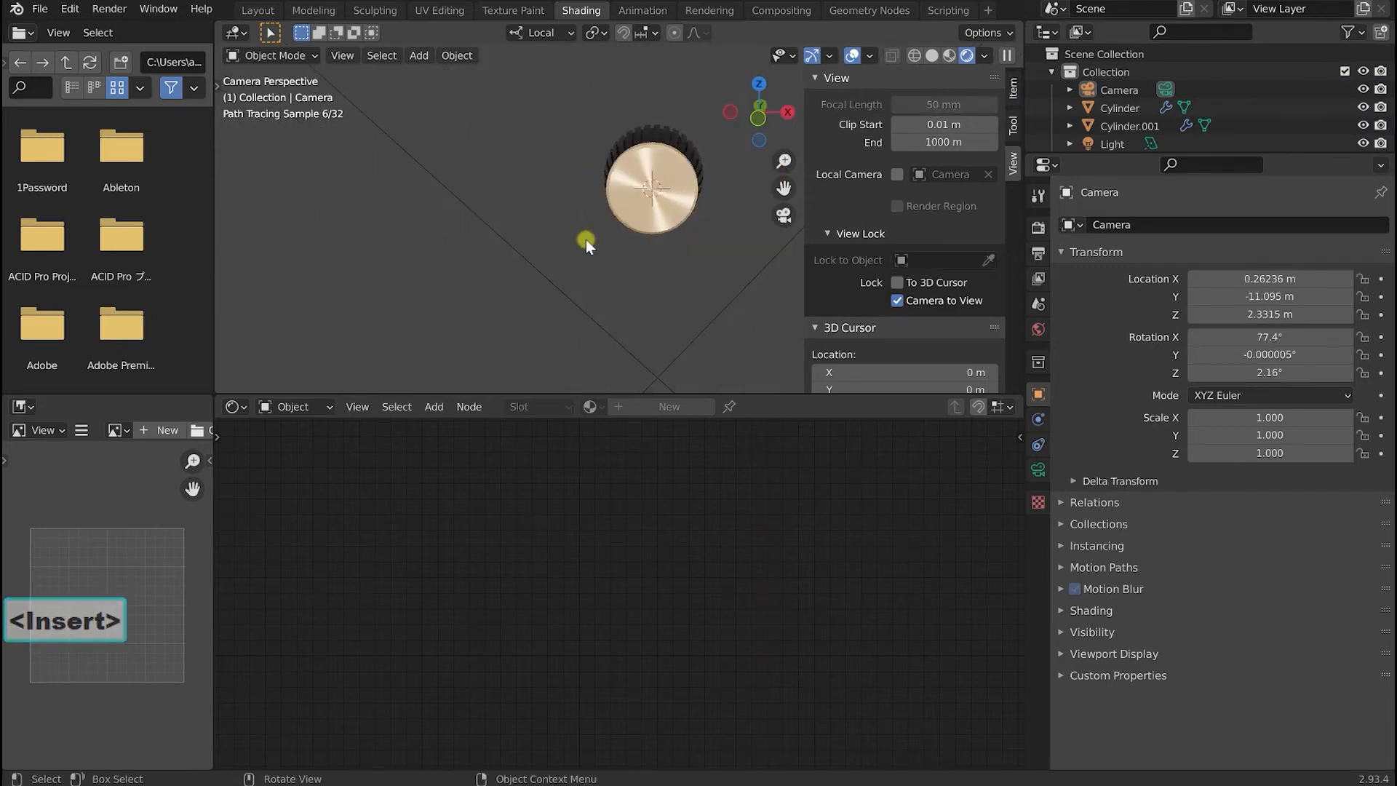
{"action": "scroll", "coordinate": [586, 237], "scroll_direction": "up", "scroll_amount": 2}
{"action": "scroll", "coordinate": [604, 223], "scroll_direction": "up", "scroll_amount": 3}
{"action": "middle_click_drag", "start_coordinate": [615, 186], "coordinate": [499, 241]}
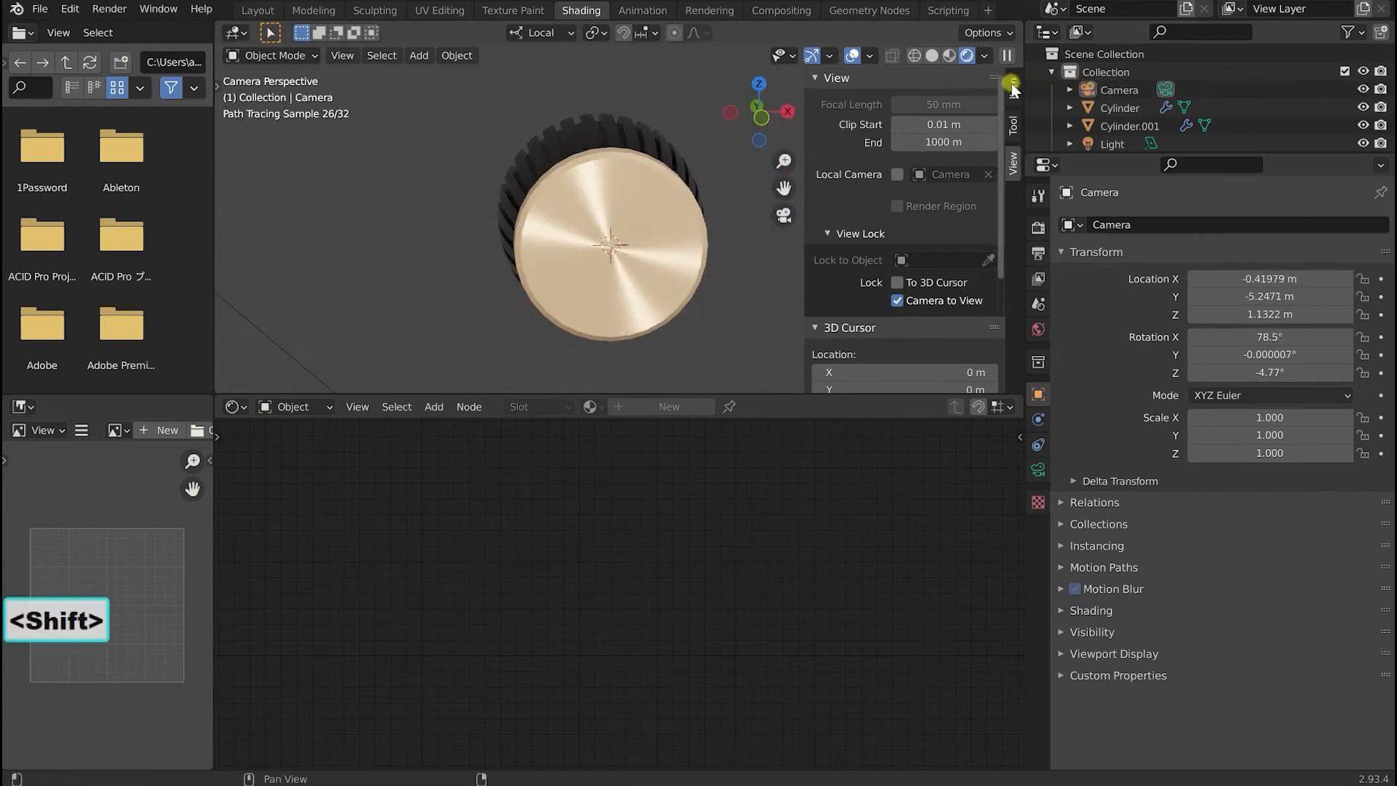
{"action": "left_click", "coordinate": [1013, 87]}
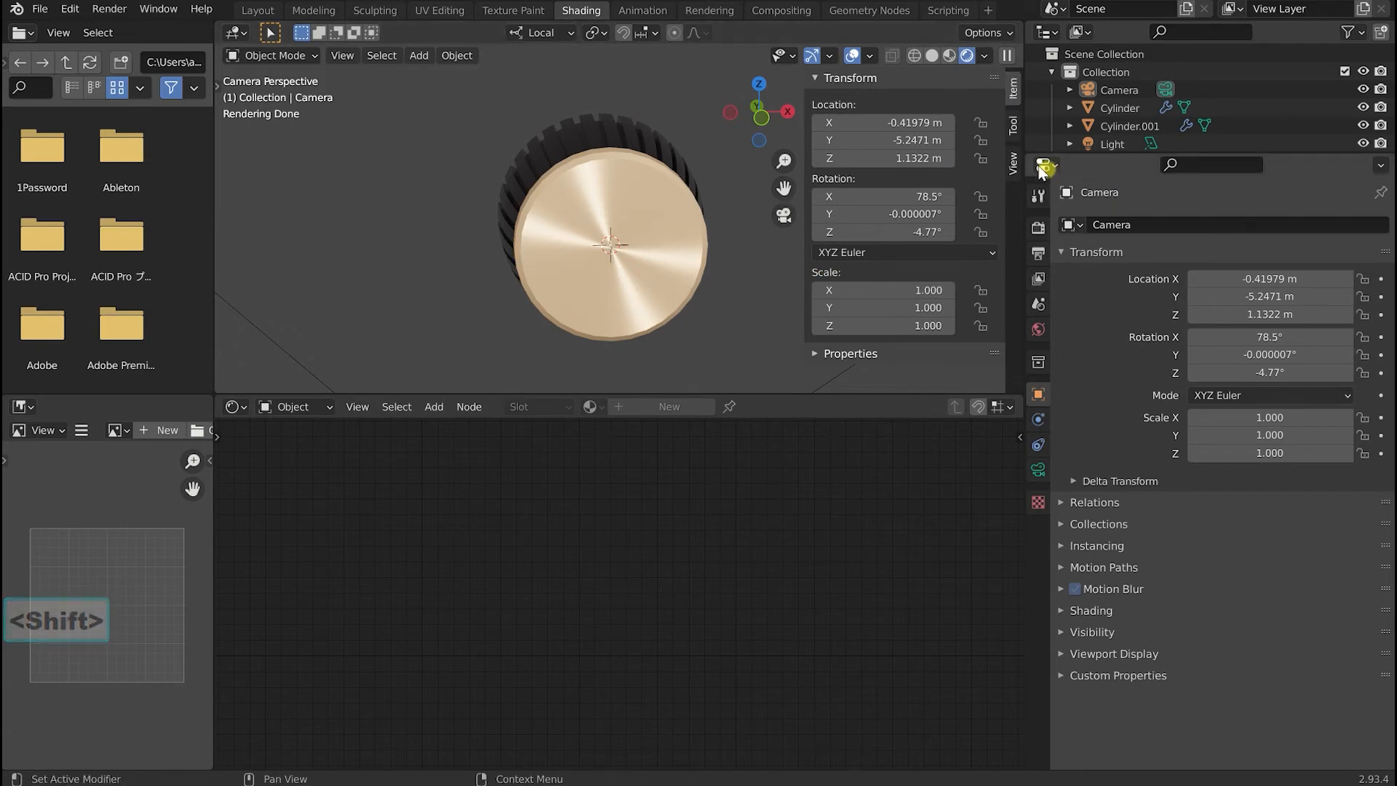
{"action": "left_click", "coordinate": [1013, 164]}
{"action": "left_click", "coordinate": [900, 300]}
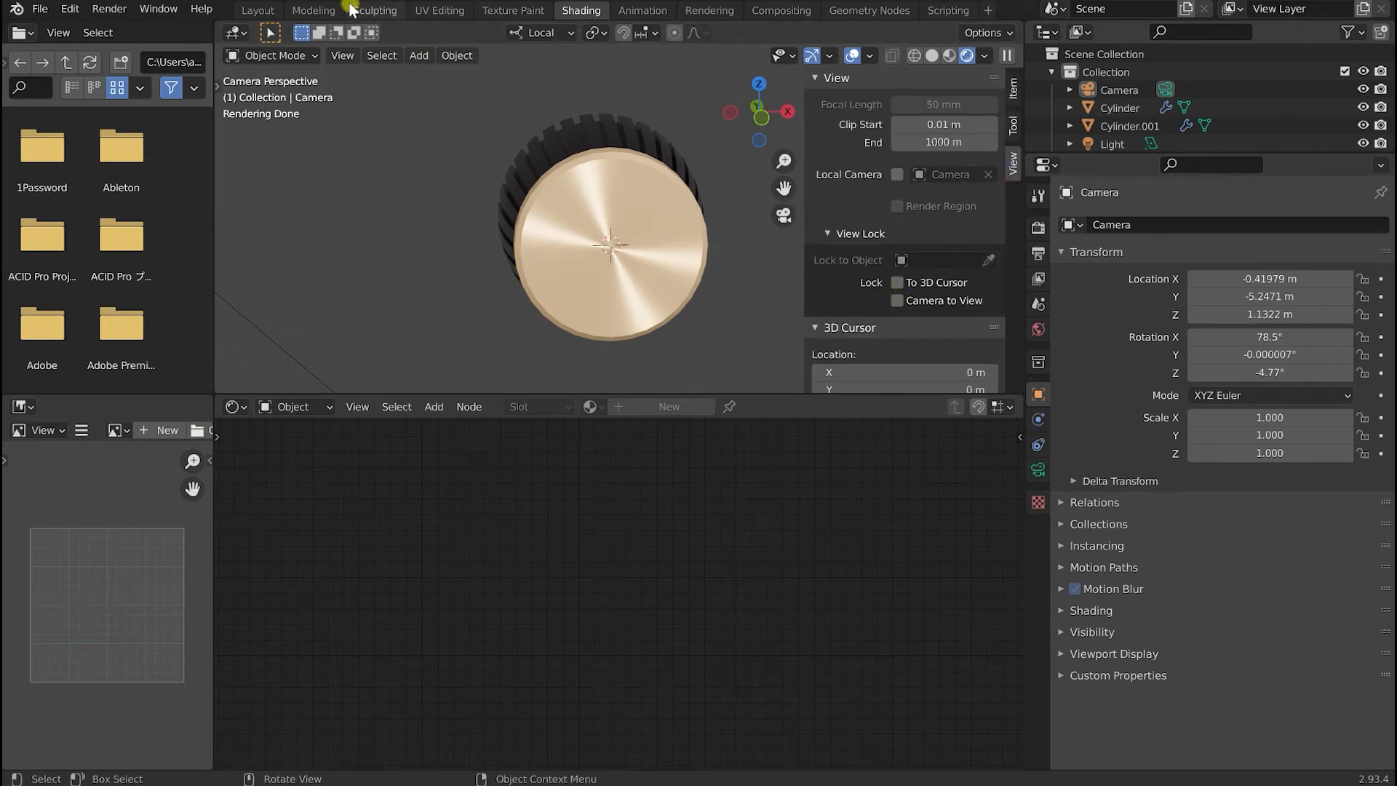
In the Layout workspace's camera view, bring the camera closer to about X -0.29, Y -2.51, Z 0.71 m using Camera to View, and unlock it.
{"action": "left_click", "coordinate": [255, 11]}
{"action": "key", "text": "KP_0"}
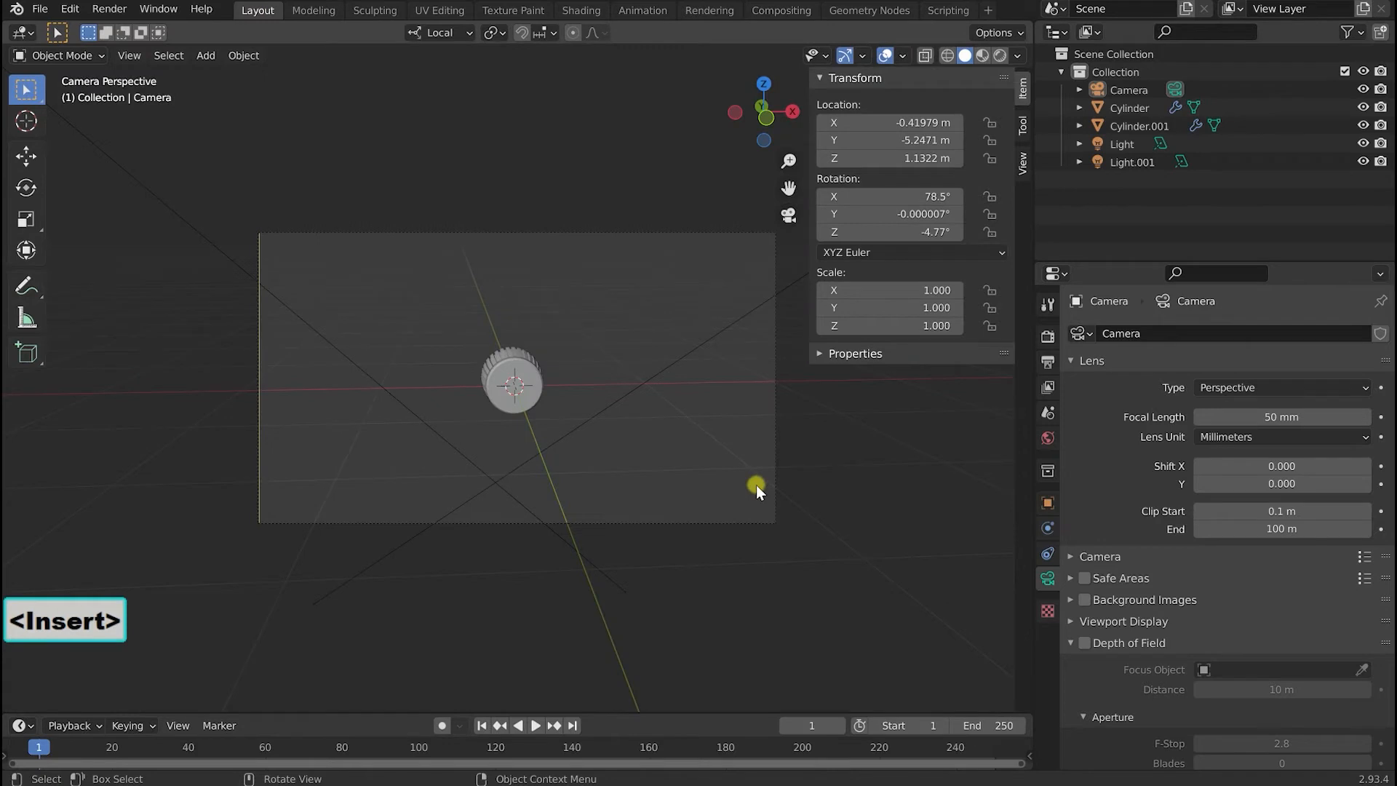
{"action": "left_click", "coordinate": [1021, 163]}
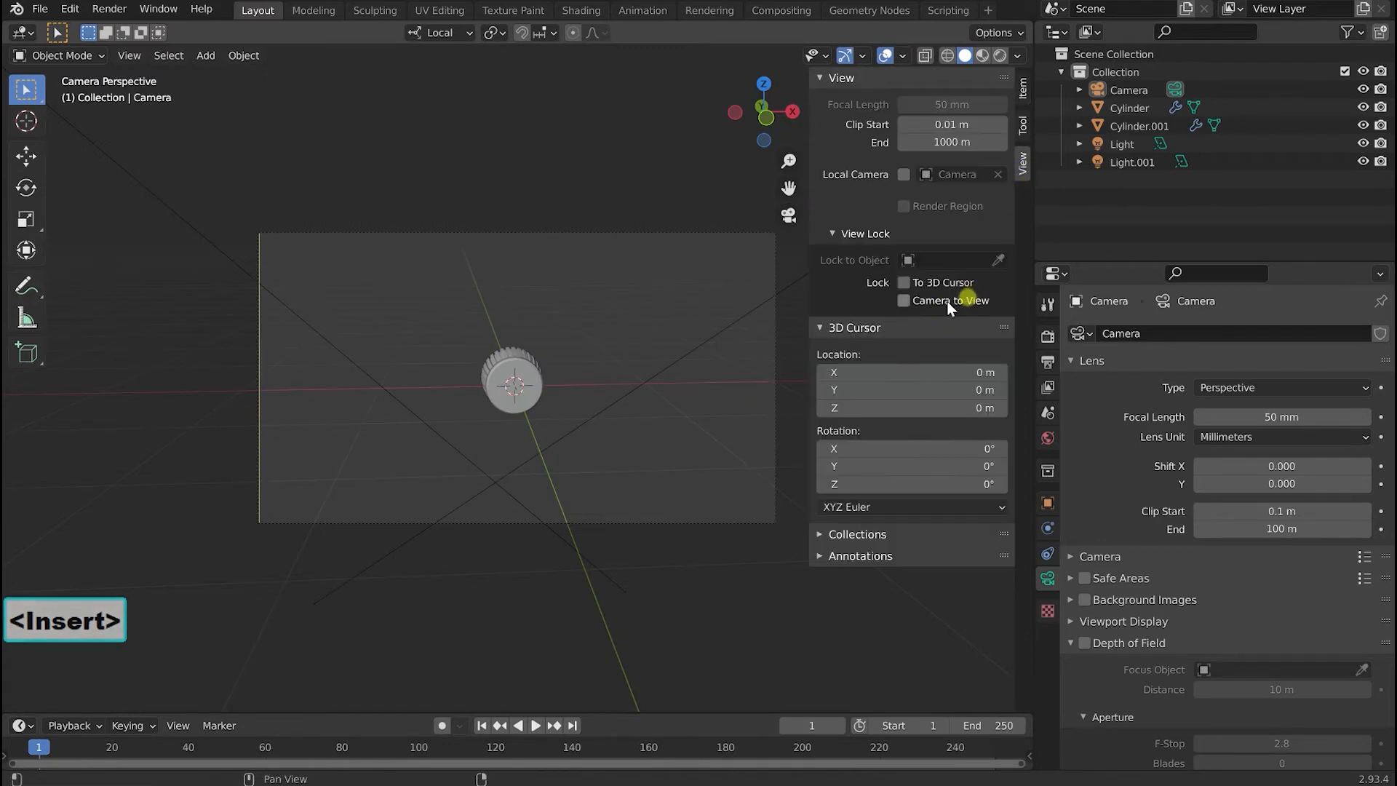
{"action": "left_click", "coordinate": [903, 300]}
{"action": "scroll", "coordinate": [628, 485], "scroll_direction": "up", "scroll_amount": 3}
{"action": "middle_click_drag", "start_coordinate": [587, 396], "coordinate": [645, 472], "text": "shift"}
{"action": "scroll", "coordinate": [580, 407], "scroll_direction": "up", "scroll_amount": 3}
{"action": "scroll", "coordinate": [601, 447], "scroll_direction": "down", "scroll_amount": 3}
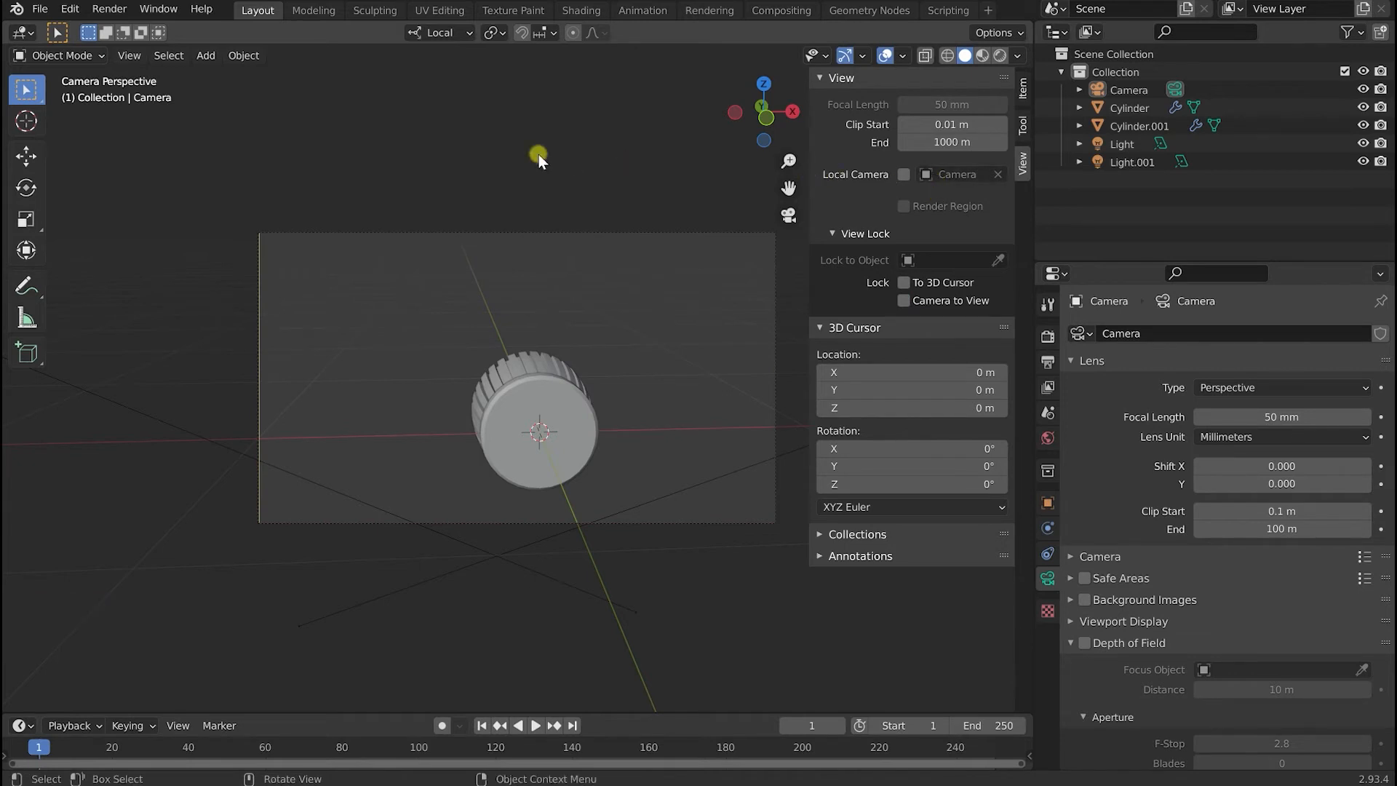
Save the file, render a still image of the knob, and close the render window.
{"action": "key", "text": "ctrl+s"}
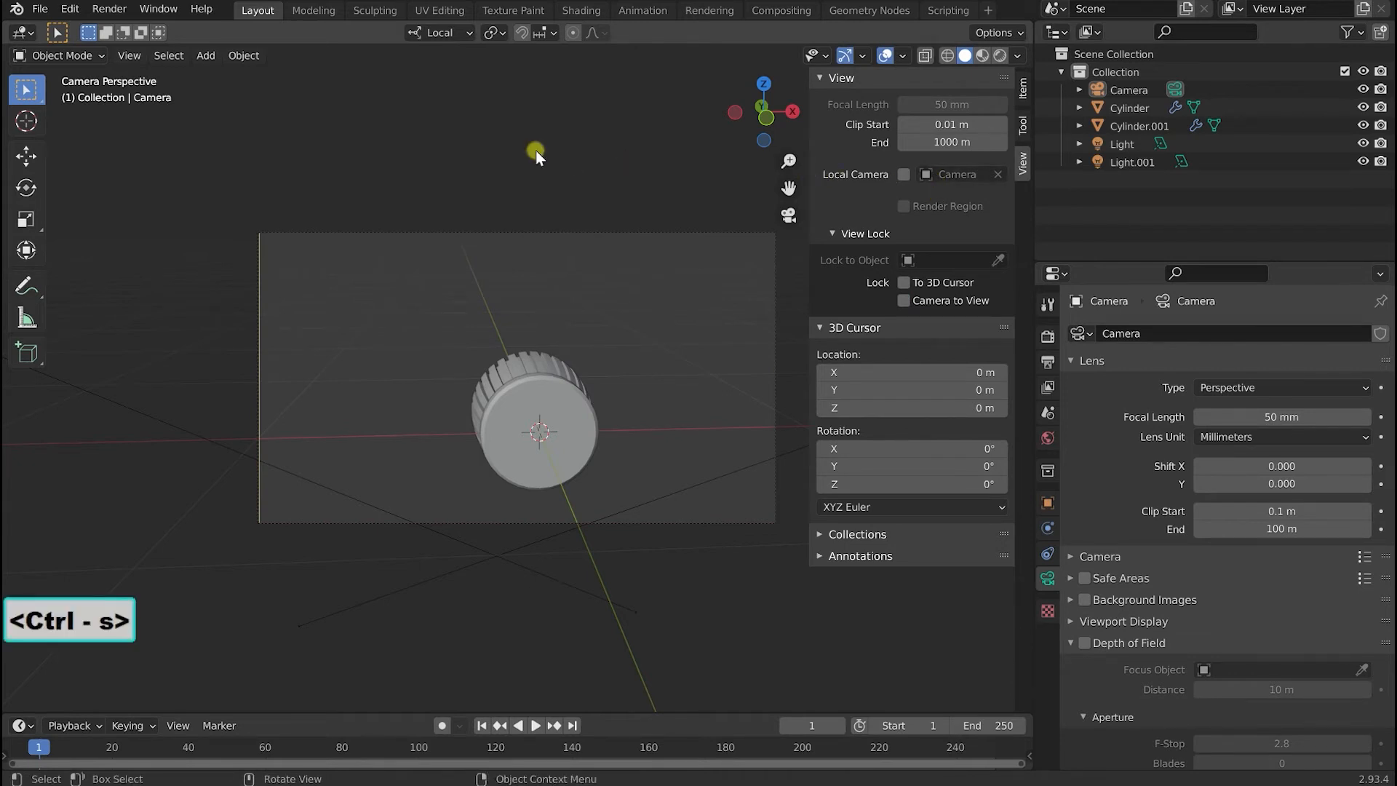
{"action": "left_click", "coordinate": [110, 9]}
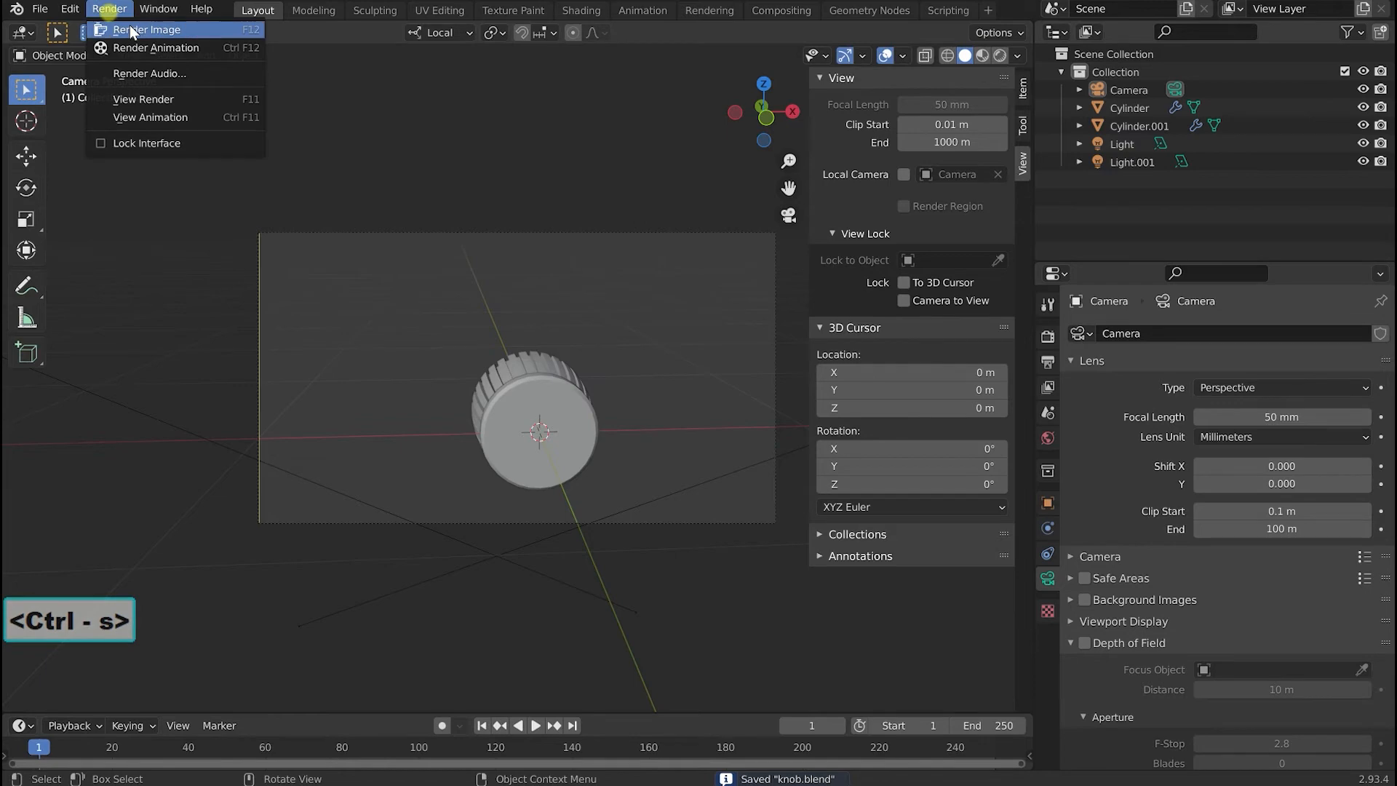
{"action": "left_click", "coordinate": [145, 31]}
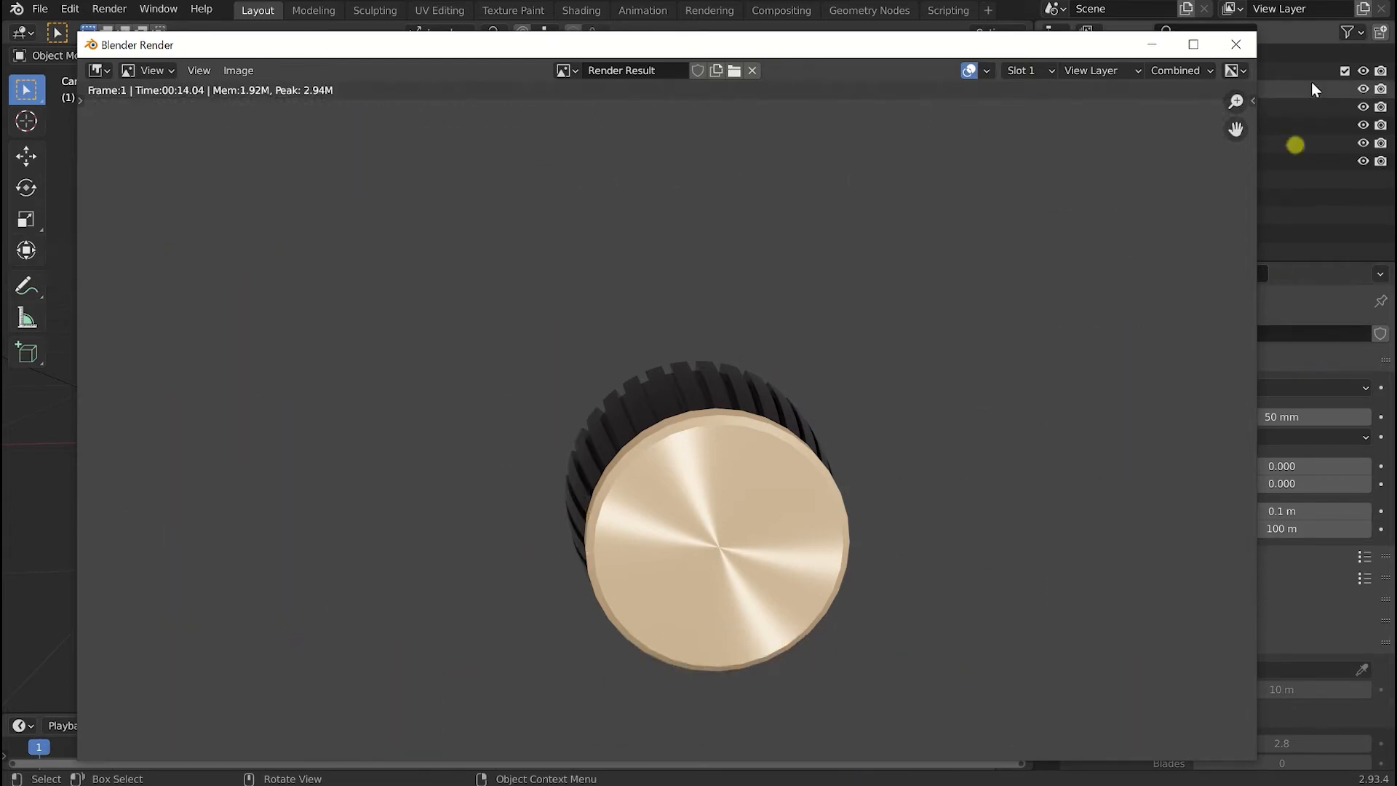
{"action": "left_click", "coordinate": [1237, 45]}
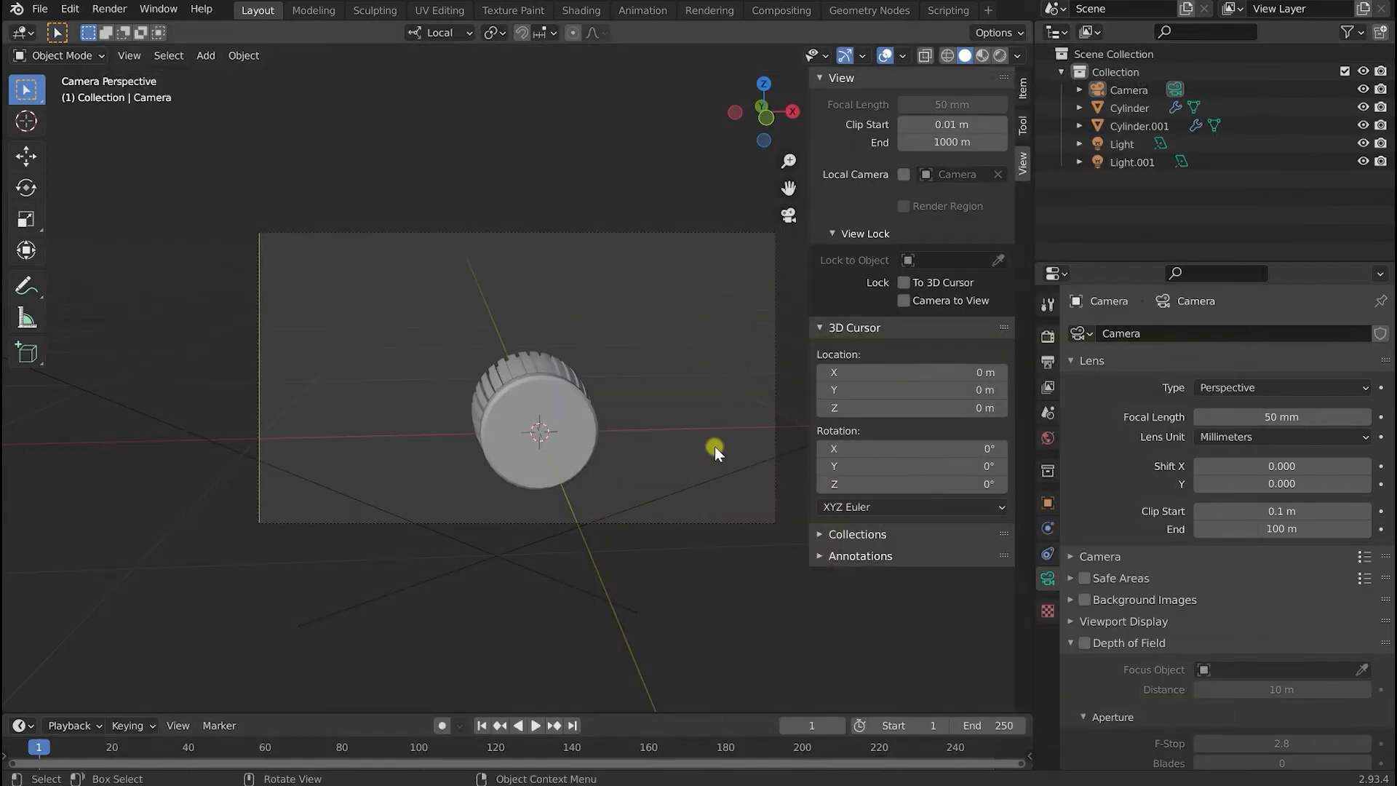
Examine the transform values of the camera, the metal cap and the ridged body.
{"action": "scroll", "coordinate": [633, 336], "scroll_direction": "up", "scroll_amount": 3}
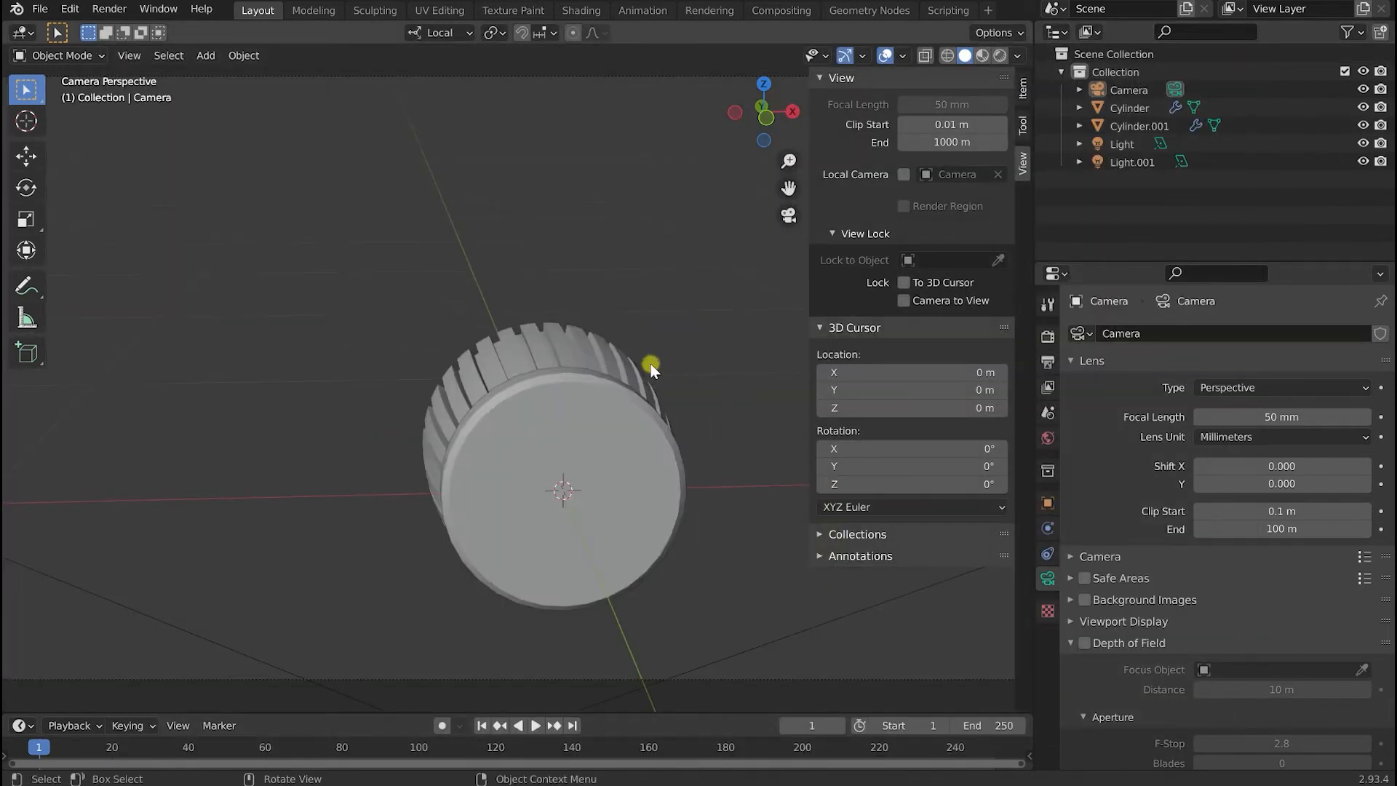
{"action": "left_click", "coordinate": [627, 447], "text": "shift"}
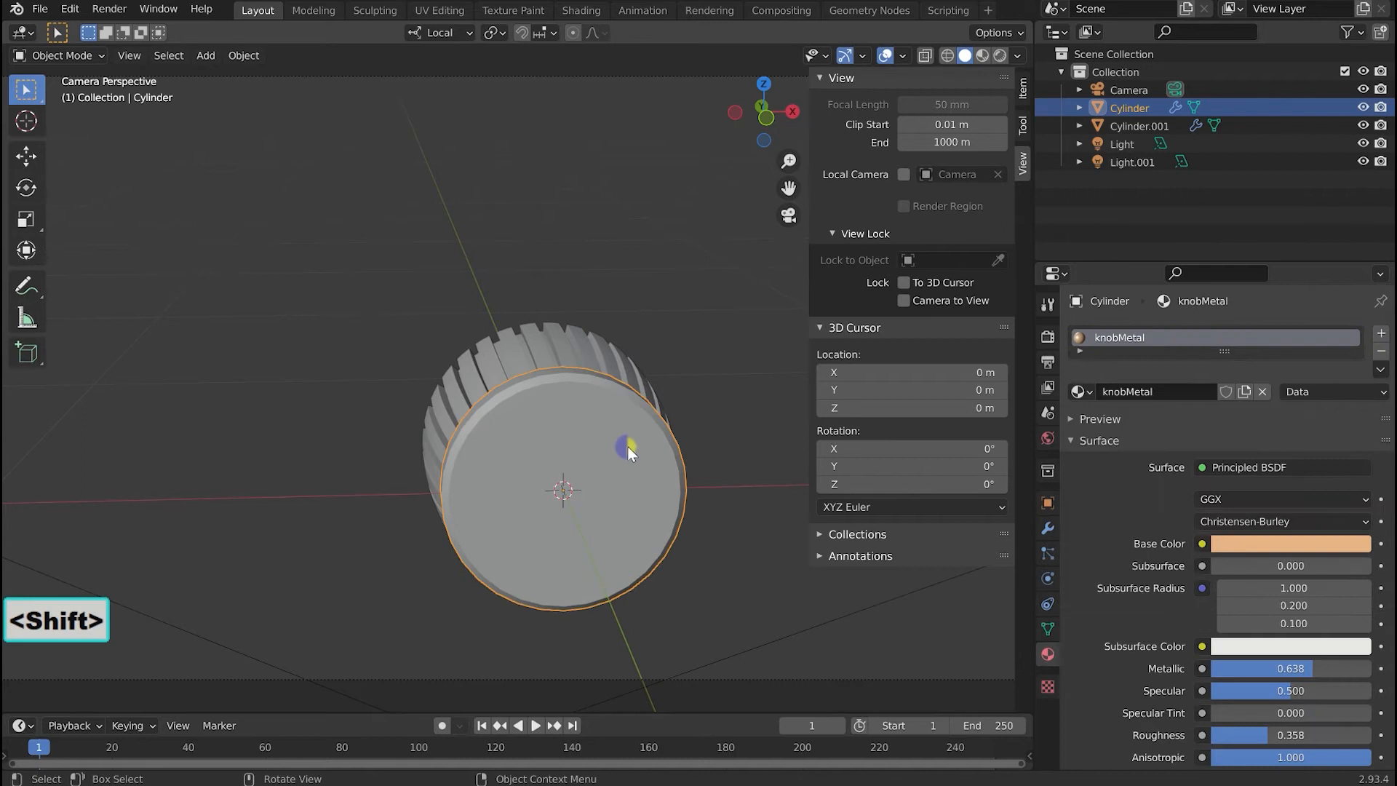
{"action": "left_click", "coordinate": [1022, 88]}
{"action": "left_click", "coordinate": [1126, 90]}
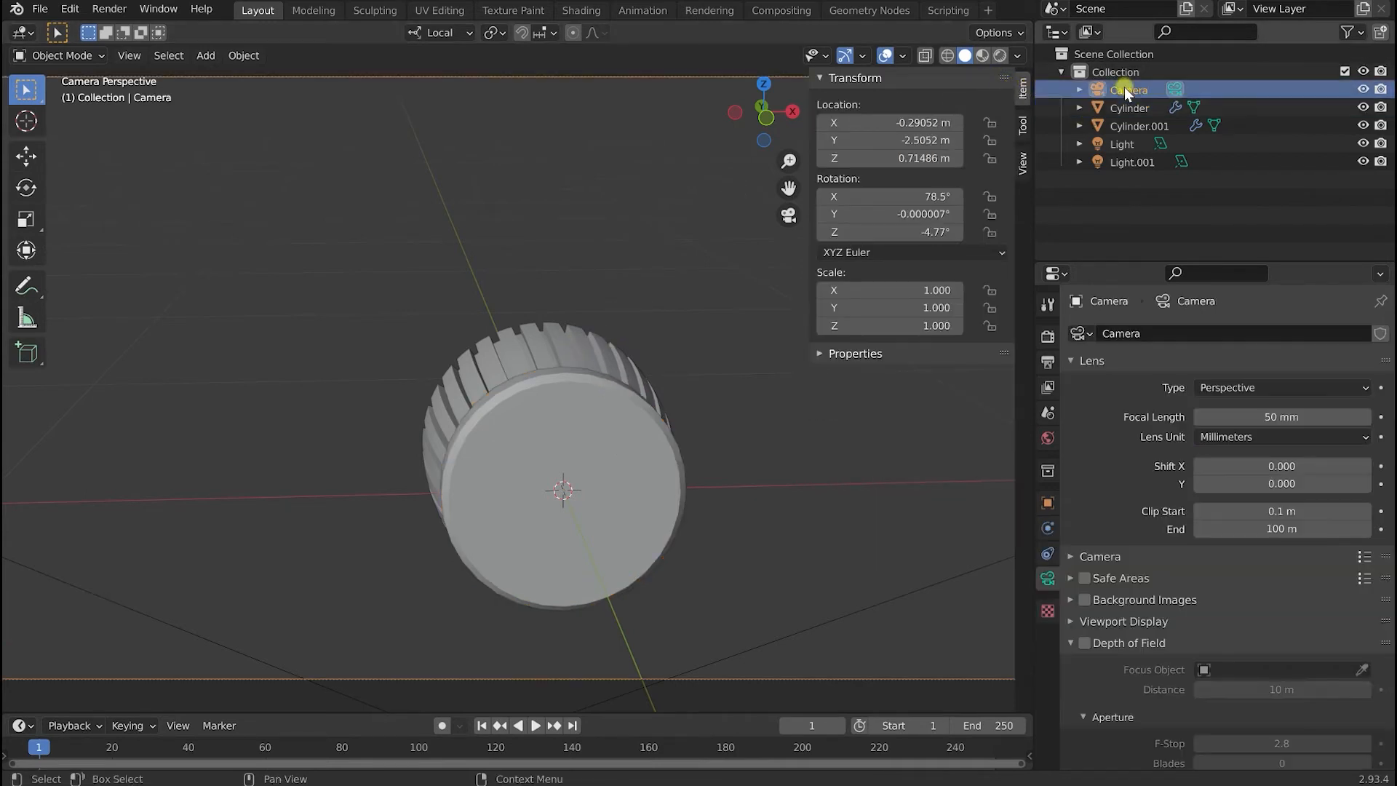
{"action": "left_click", "coordinate": [1023, 165]}
{"action": "left_click", "coordinate": [1024, 89]}
{"action": "left_click", "coordinate": [600, 426]}
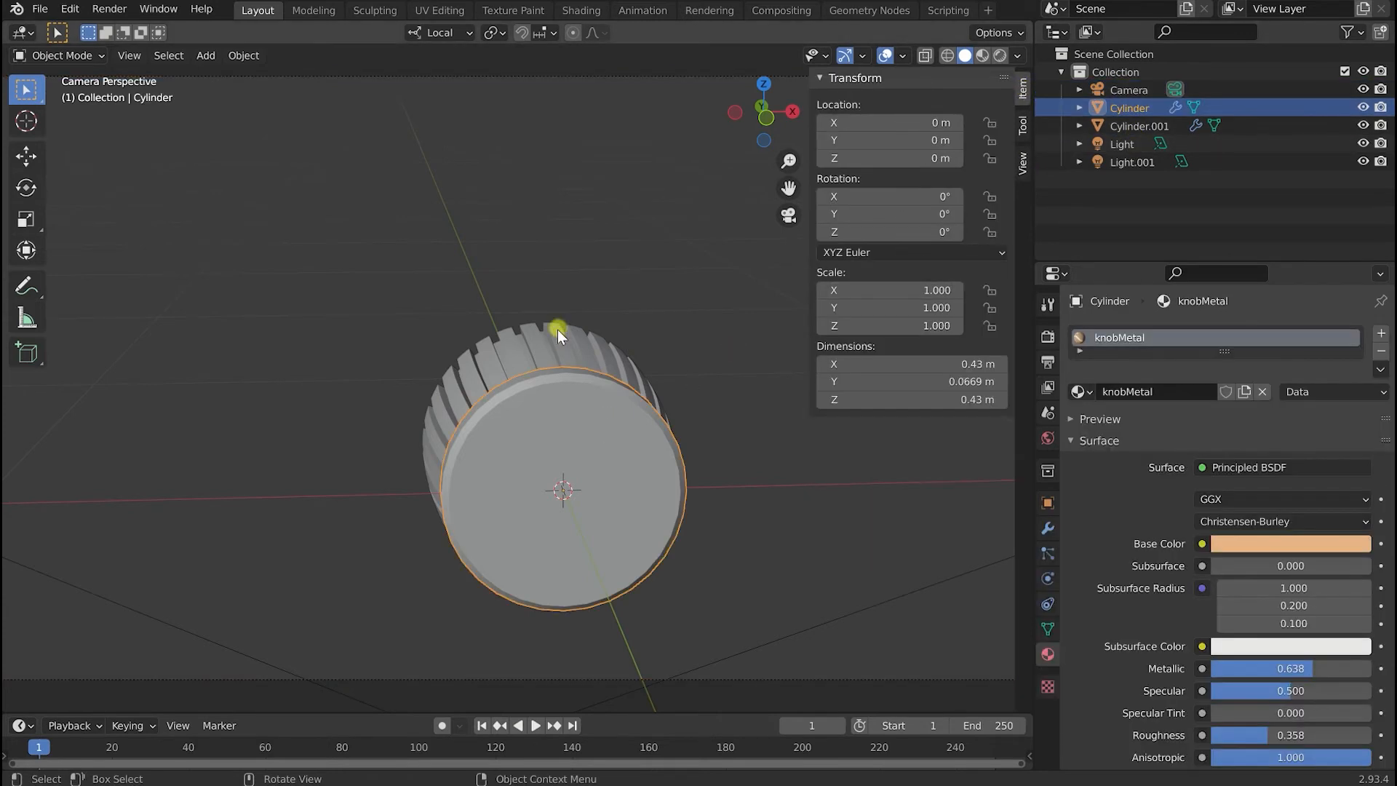
{"action": "left_click", "coordinate": [554, 338]}
{"action": "left_click", "coordinate": [582, 445]}
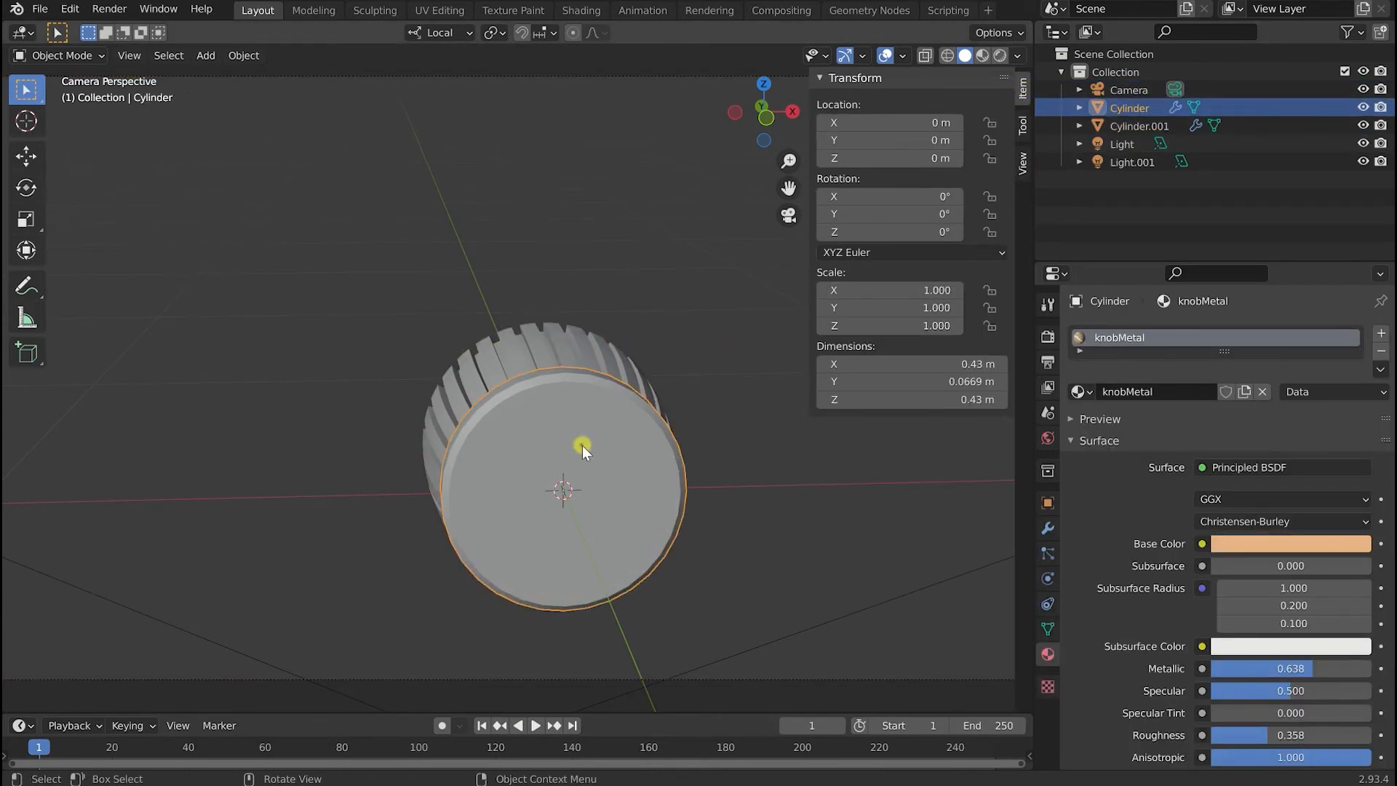
{"action": "left_click", "coordinate": [558, 345]}
Add a 2 m mesh plane at the world origin with no object selected beforehand.
{"action": "left_click", "coordinate": [416, 314]}
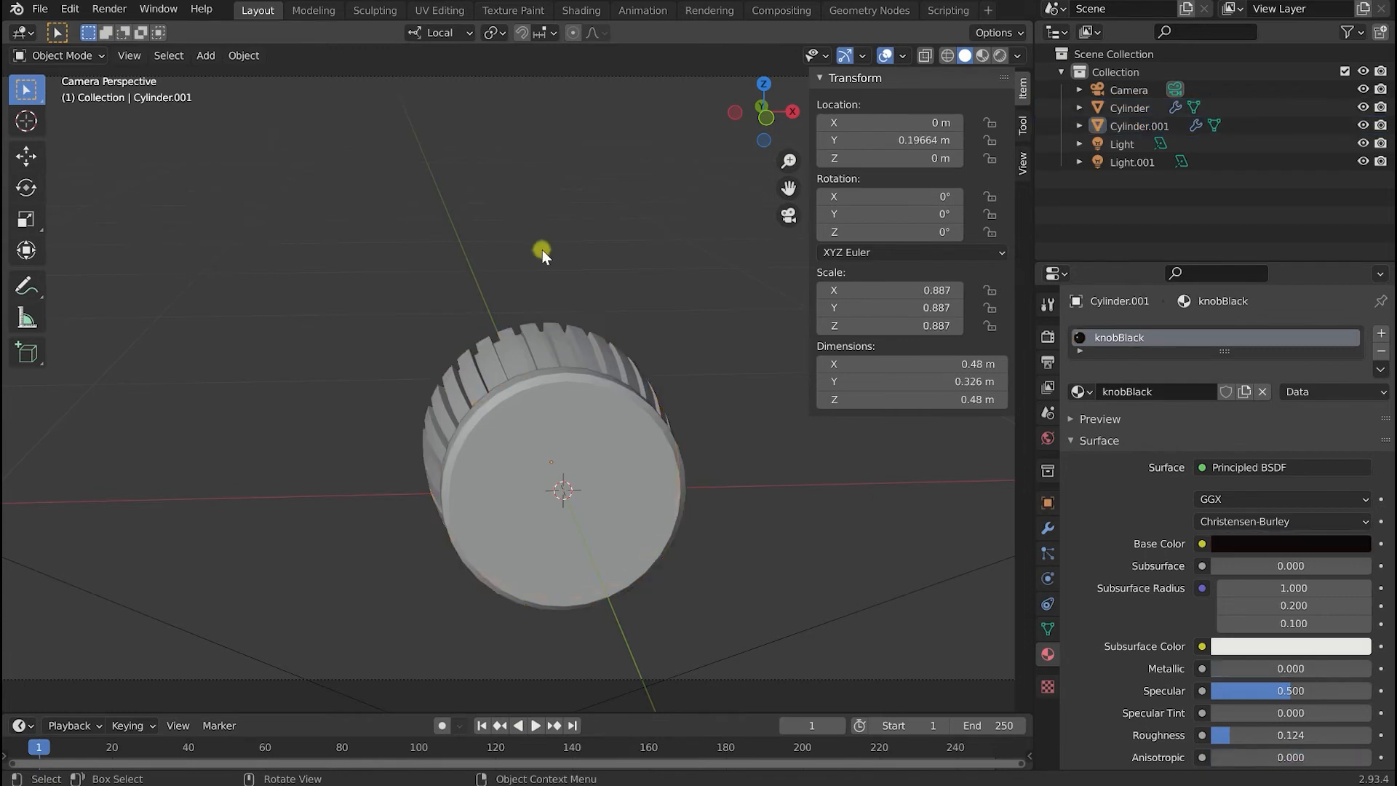
{"action": "key", "text": "shift+a"}
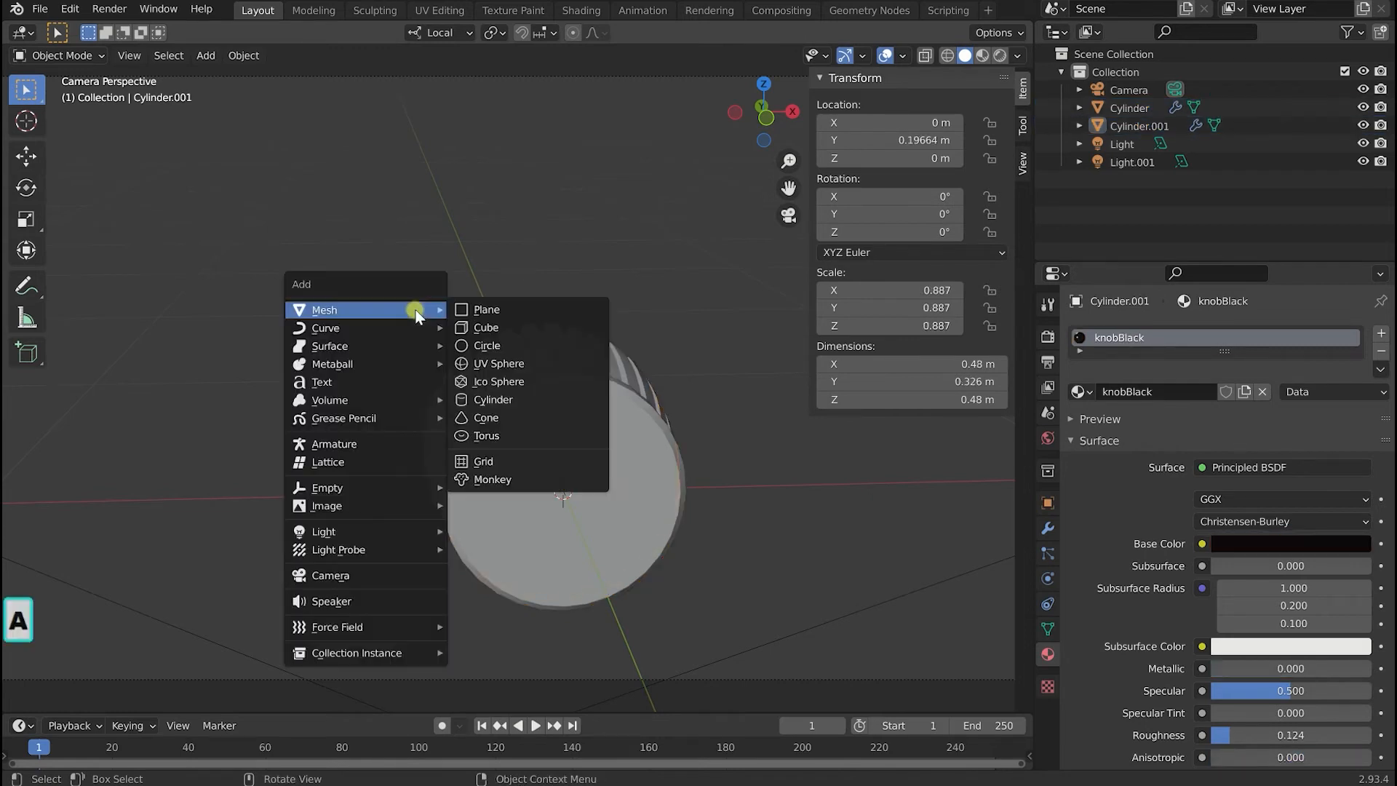
{"action": "left_click", "coordinate": [565, 308]}
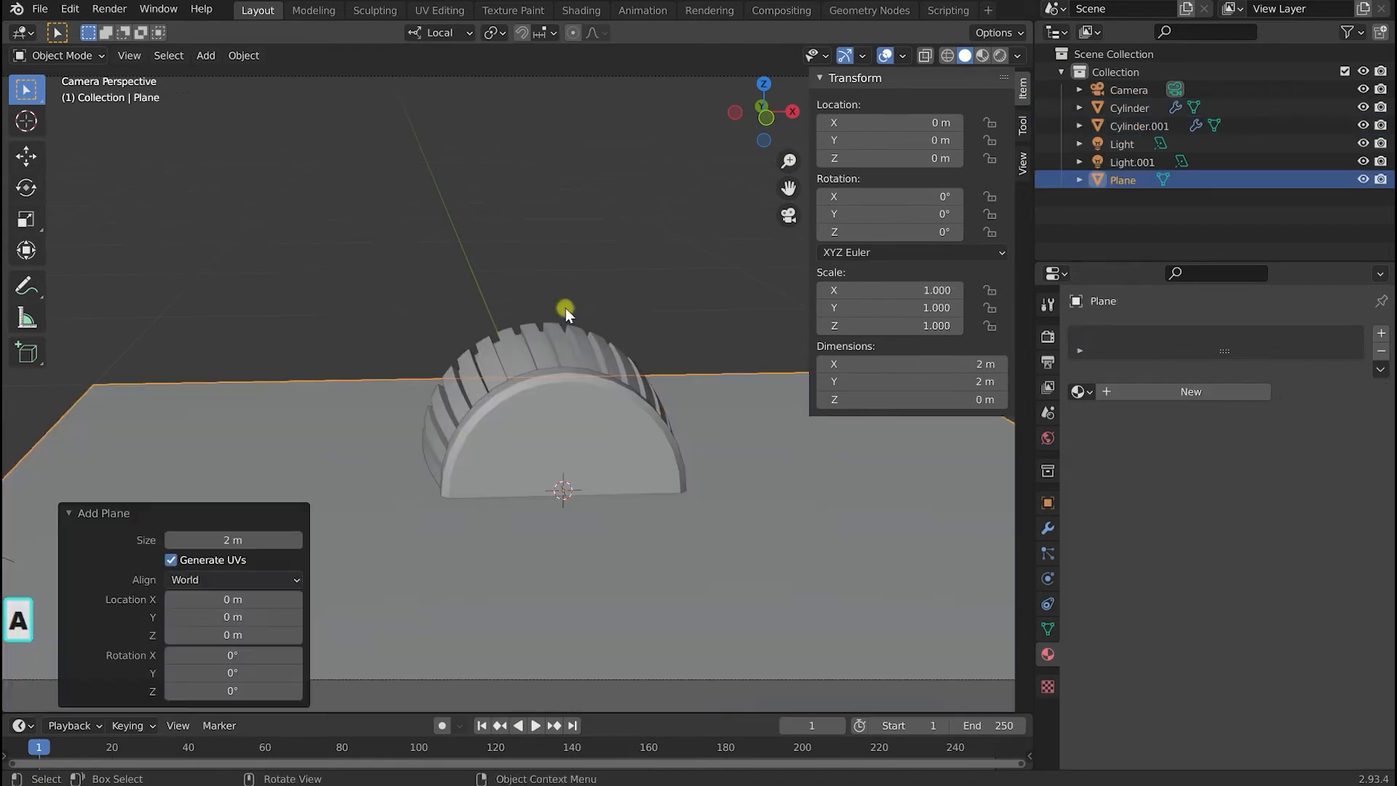
Rotate the new plane 90° about X and scale it down to about 0.7 m square.
{"action": "left_click", "coordinate": [927, 197]}
{"action": "type", "text": "90"}
{"action": "key", "text": "Return"}
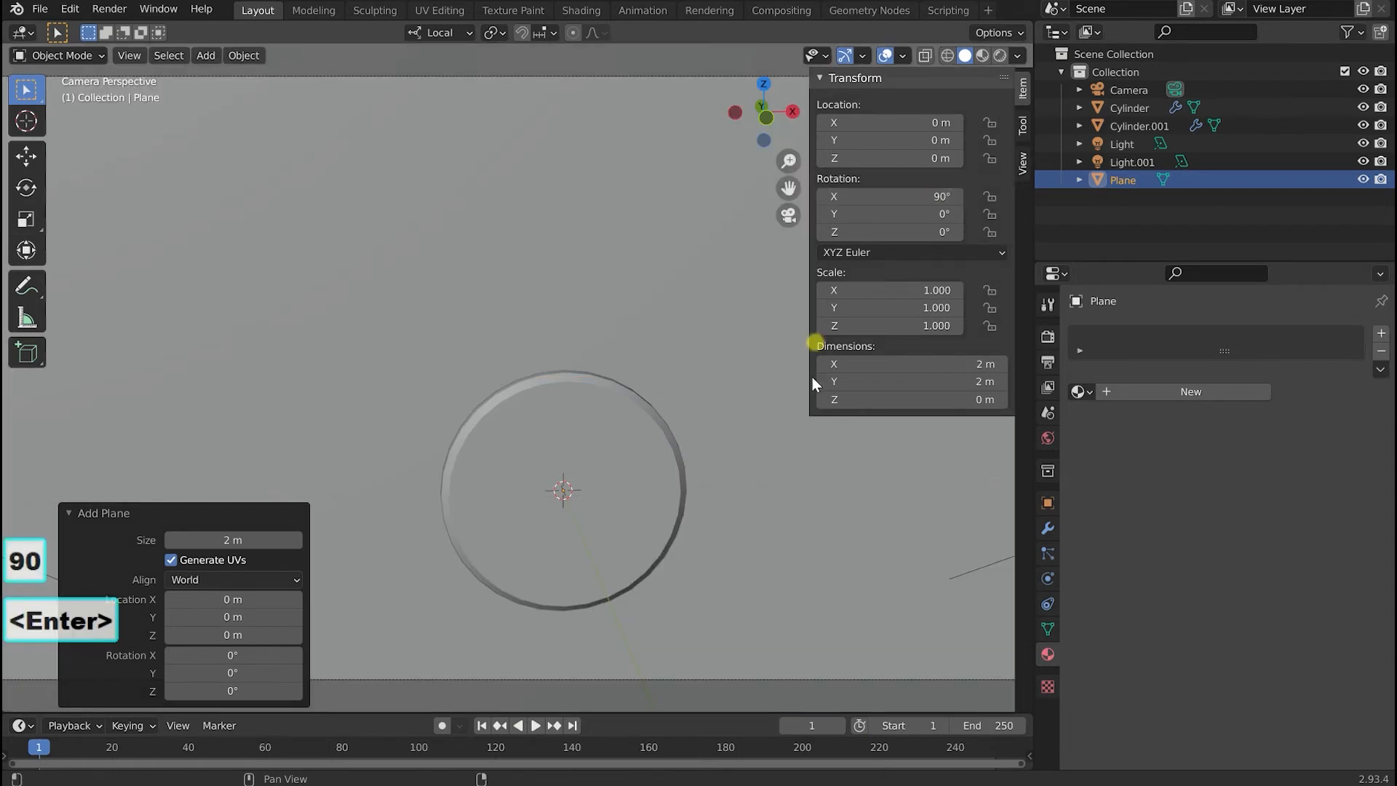
{"action": "key", "text": "s"}
{"action": "left_click", "coordinate": [583, 409]}
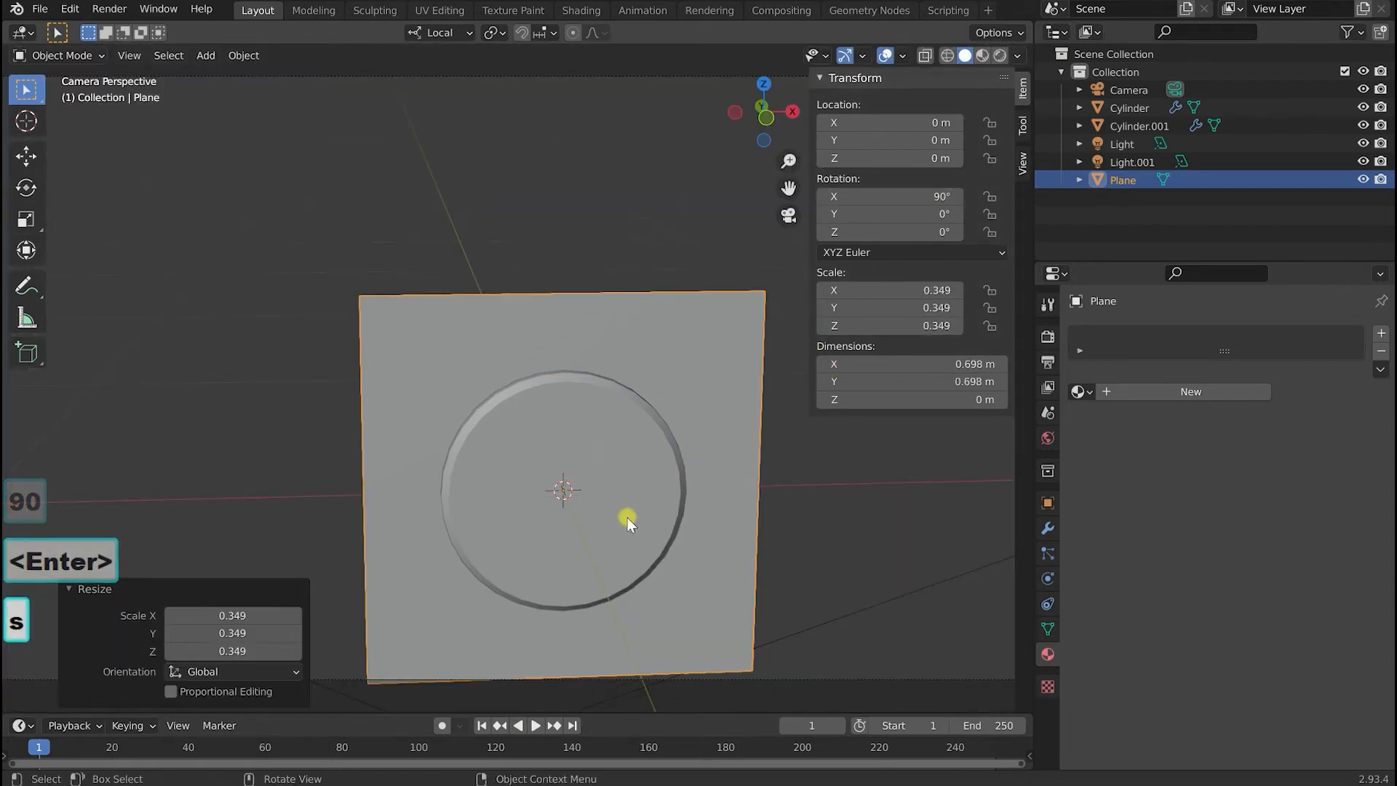
With Global transform orientation, move the plane along Y to about -0.077 m in front of the cap and scale it to about 0.18 m.
{"action": "key", "text": "g"}
{"action": "key", "text": "y"}
{"action": "left_click", "coordinate": [646, 519]}
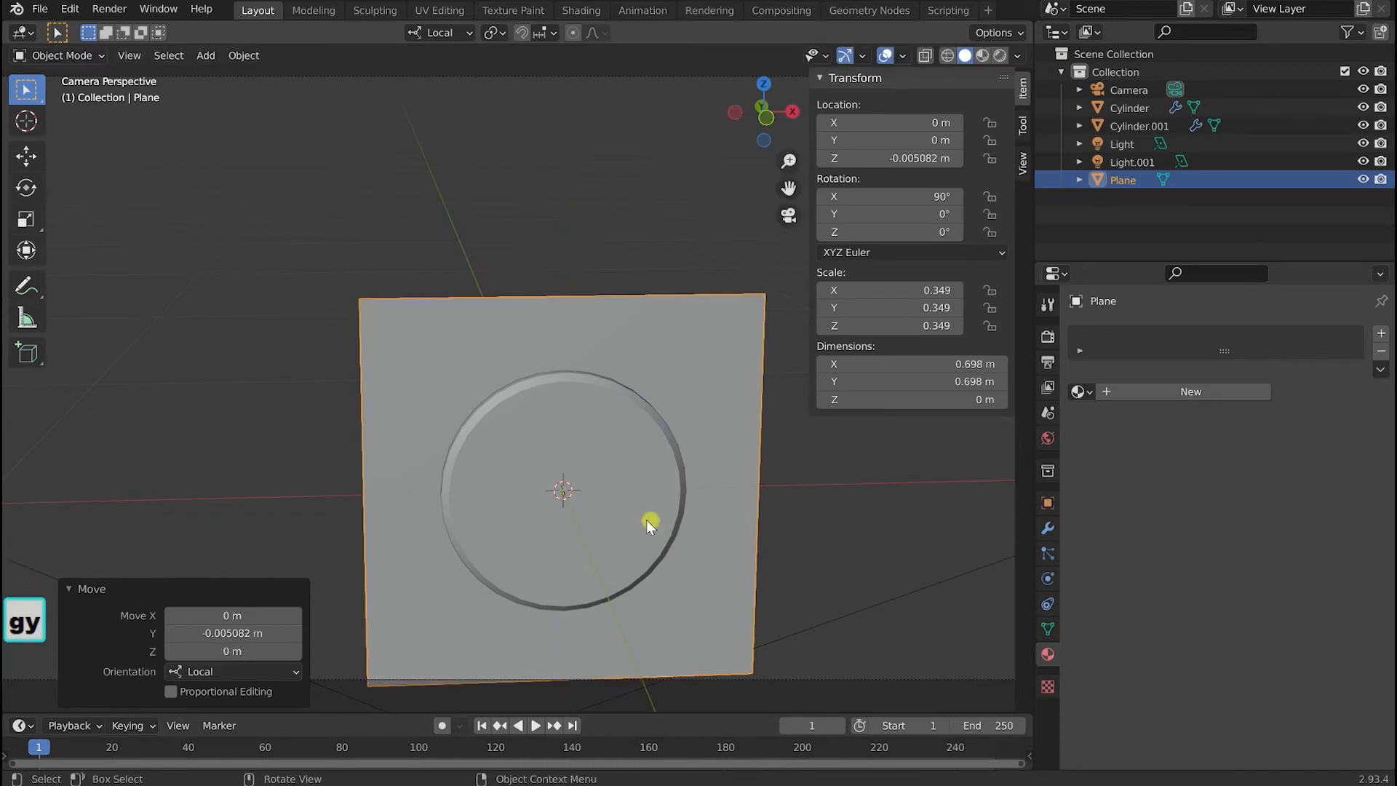
{"action": "left_click", "coordinate": [466, 33]}
{"action": "left_click", "coordinate": [438, 101]}
{"action": "key", "text": "g"}
{"action": "key", "text": "y"}
{"action": "key", "text": "s"}
{"action": "left_click", "coordinate": [602, 524]}
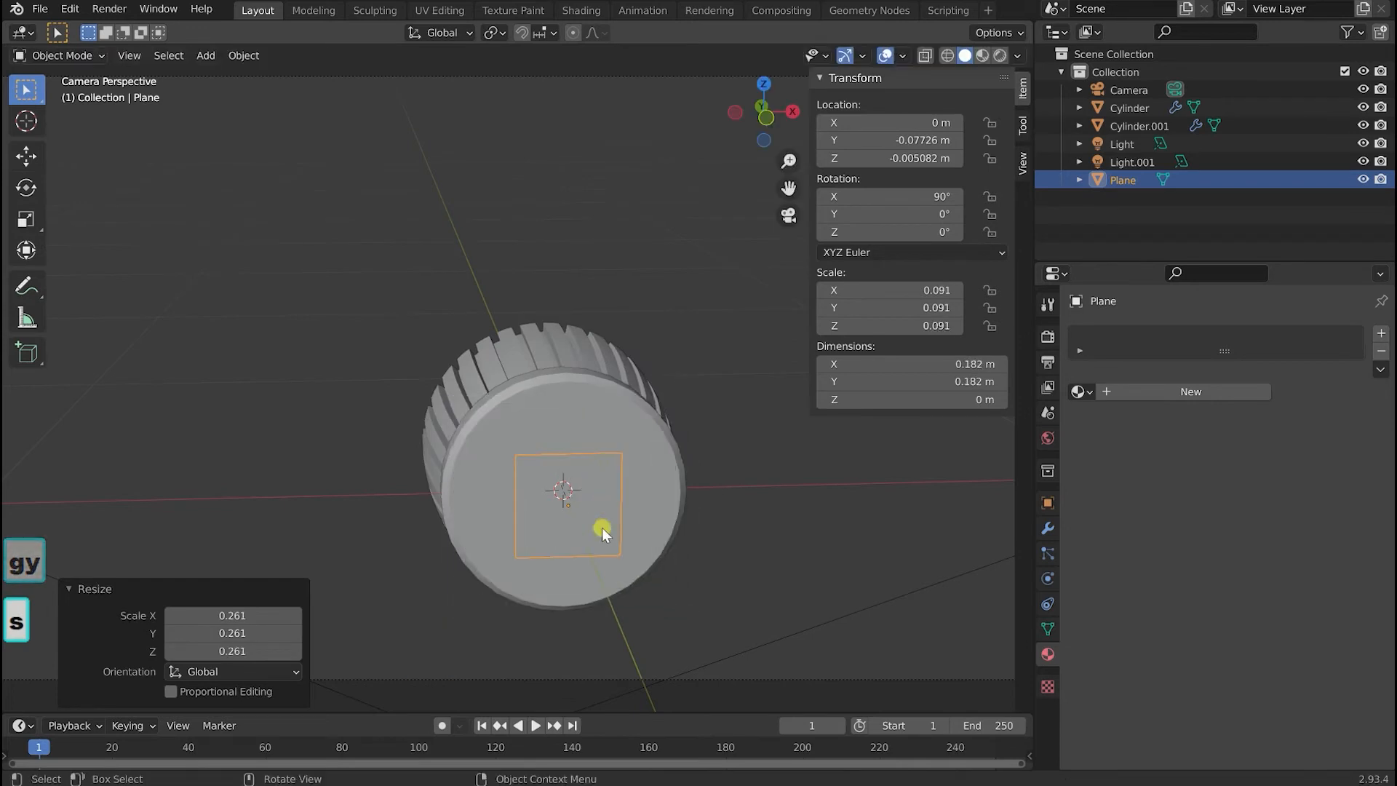
Raise the plane along Z to about 0.11 m and scale it down to about 0.09 m square.
{"action": "key", "text": "g"}
{"action": "key", "text": "z"}
{"action": "left_click", "coordinate": [767, 494]}
{"action": "key", "text": "s"}
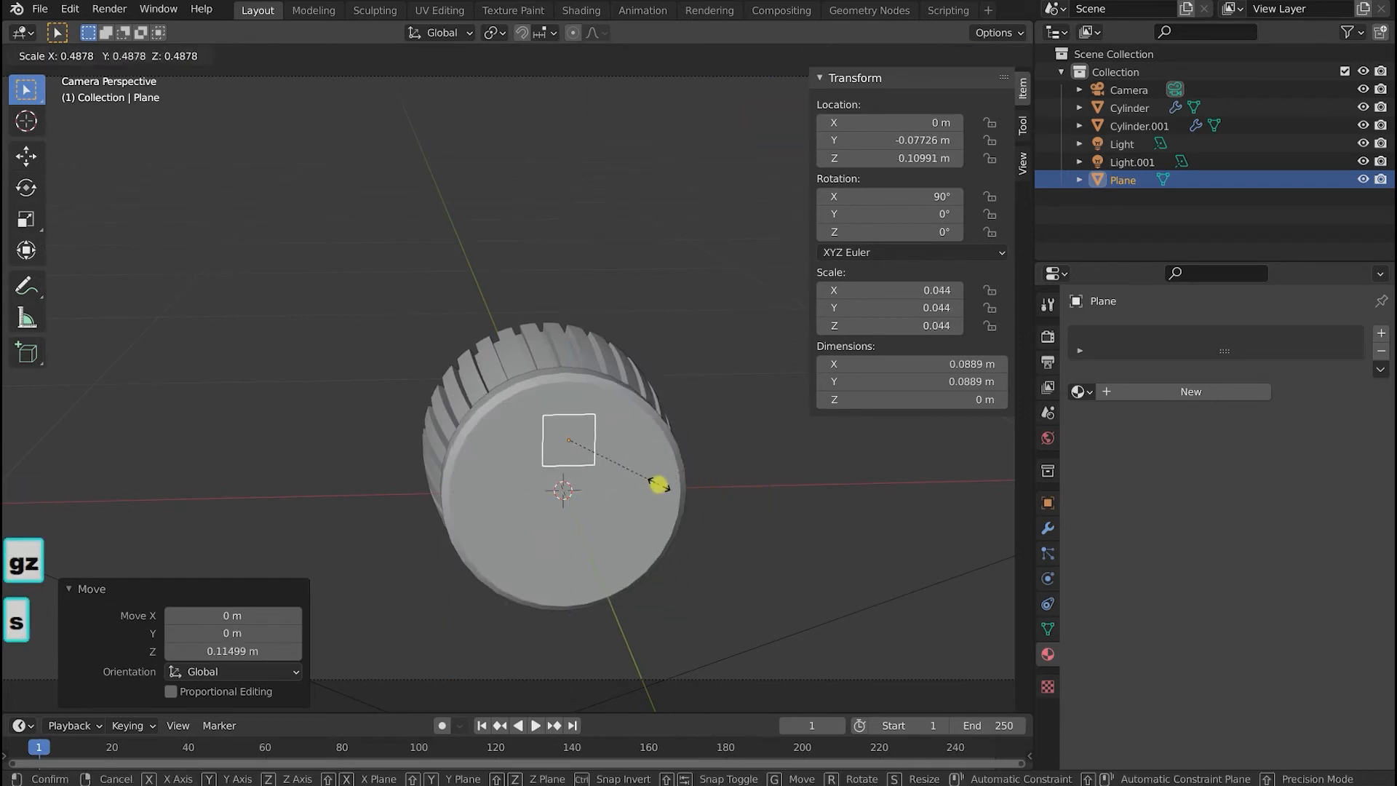
{"action": "left_click", "coordinate": [659, 485]}
Reshape the plane into a narrow vertical strip about 0.028 by 0.122 m and raise it to about Z 0.142 m.
{"action": "key", "text": "s"}
{"action": "key", "text": "z"}
{"action": "left_click", "coordinate": [758, 490]}
{"action": "key", "text": "s"}
{"action": "key", "text": "x"}
{"action": "left_click", "coordinate": [652, 477]}
{"action": "key", "text": "s"}
{"action": "left_click", "coordinate": [699, 493]}
{"action": "key", "text": "g"}
{"action": "key", "text": "z"}
{"action": "left_click", "coordinate": [695, 479]}
Lengthen the strip along Z to about 0.134 m and lower it to about Z 0.119 m within the cap's upper half.
{"action": "middle_click_drag", "start_coordinate": [695, 478], "coordinate": [733, 505]}
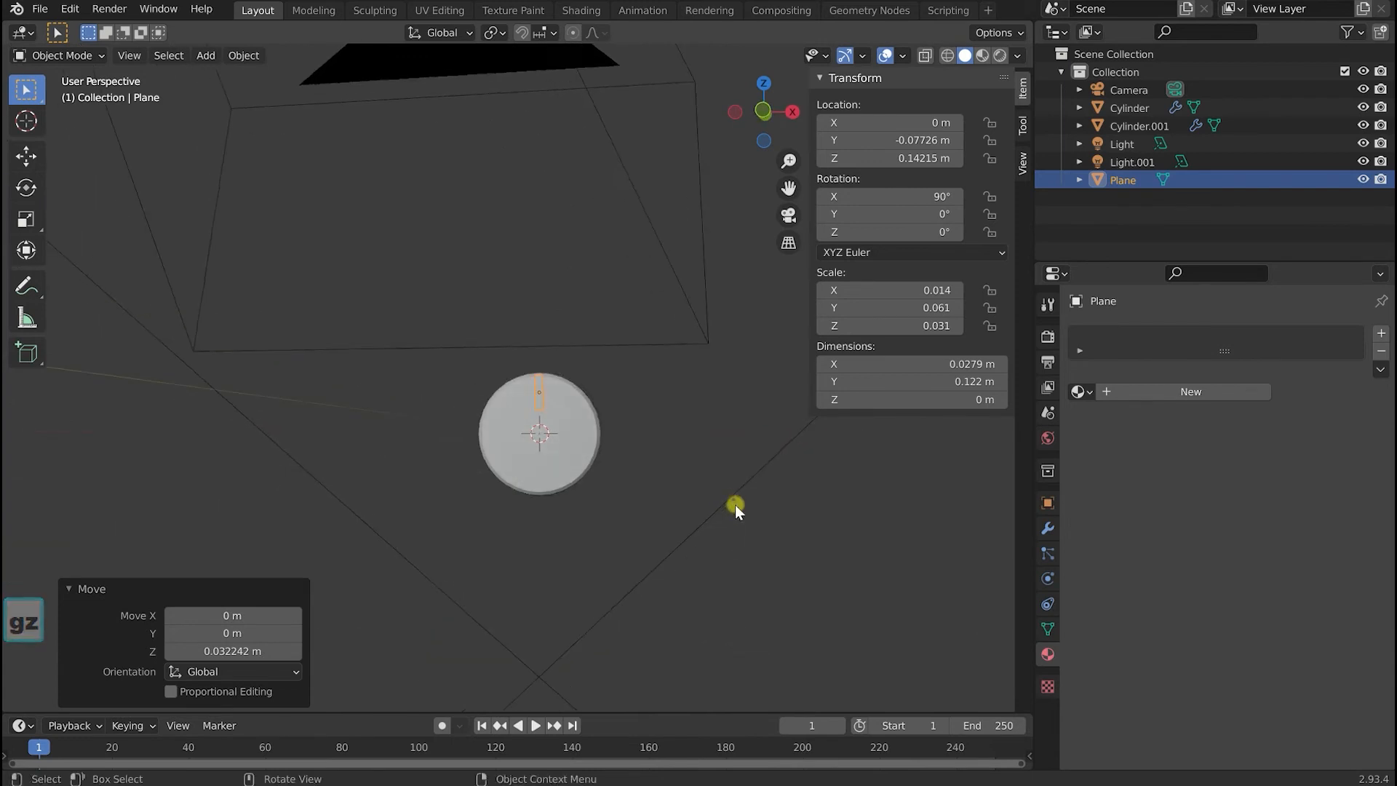
{"action": "key", "text": "g"}
{"action": "key", "text": "z"}
{"action": "left_click", "coordinate": [735, 511]}
{"action": "key", "text": "s"}
{"action": "key", "text": "z"}
{"action": "left_click", "coordinate": [757, 520]}
{"action": "middle_click_drag", "start_coordinate": [755, 524], "coordinate": [761, 582]}
{"action": "scroll", "coordinate": [815, 571], "scroll_direction": "up", "scroll_amount": 3}
{"action": "key", "text": "g"}
{"action": "key", "text": "z"}
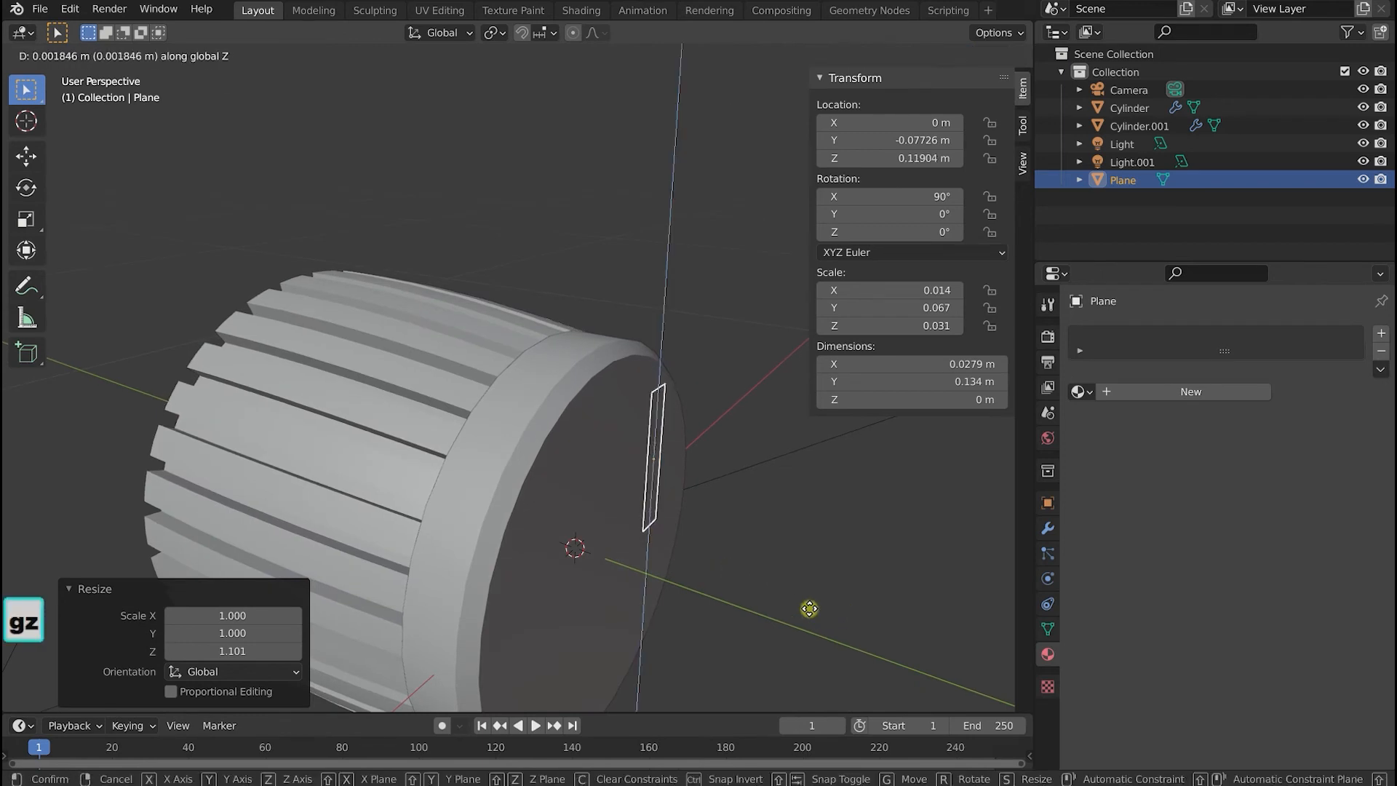
{"action": "left_click", "coordinate": [809, 609]}
Move the strip along Y toward the cap's front face, to about -0.014 m.
{"action": "key", "text": "g"}
{"action": "key", "text": "y"}
{"action": "left_click", "coordinate": [768, 594]}
{"action": "middle_click_drag", "start_coordinate": [771, 595], "coordinate": [829, 570]}
{"action": "key", "text": "g"}
{"action": "key", "text": "y"}
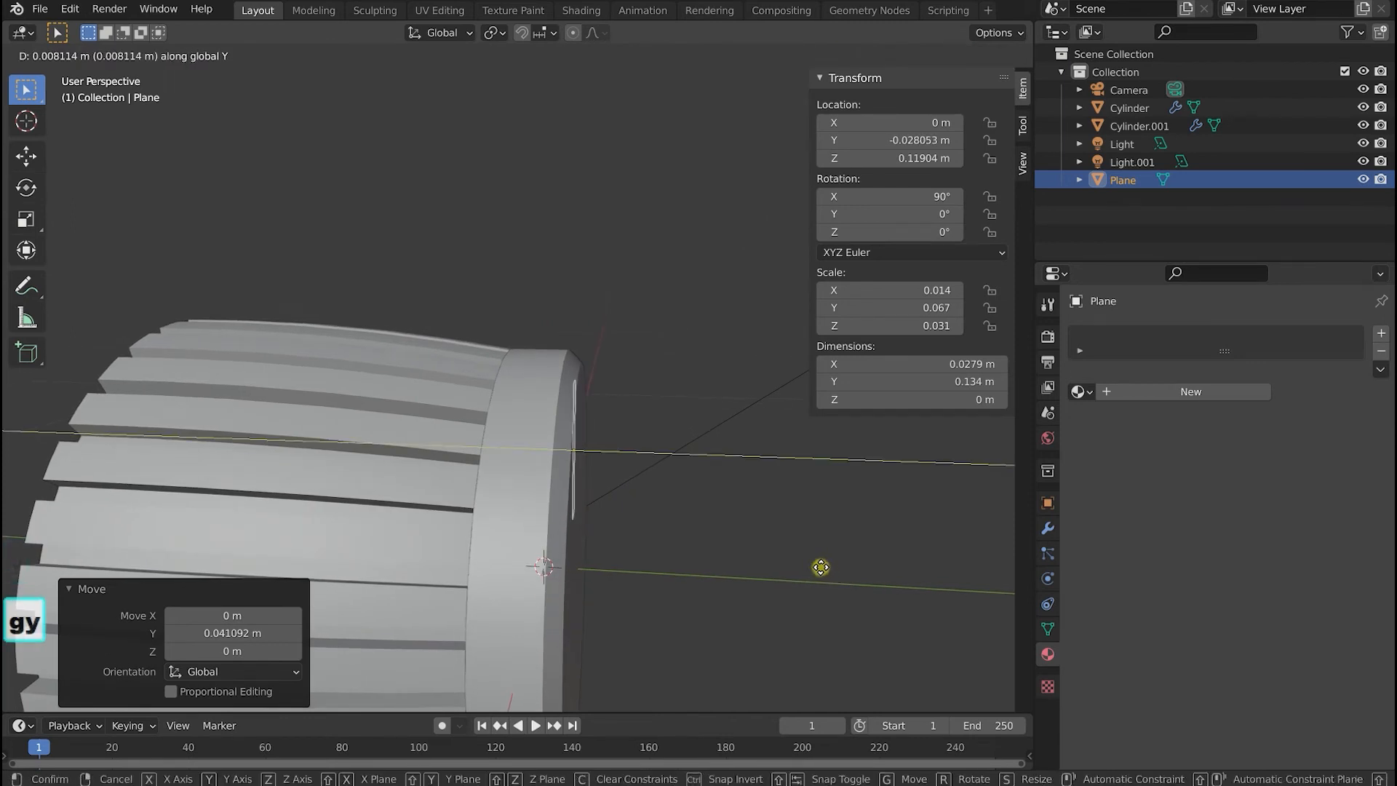
{"action": "left_click", "coordinate": [821, 566]}
{"action": "middle_click_drag", "start_coordinate": [820, 567], "coordinate": [726, 580]}
{"action": "key", "text": "g"}
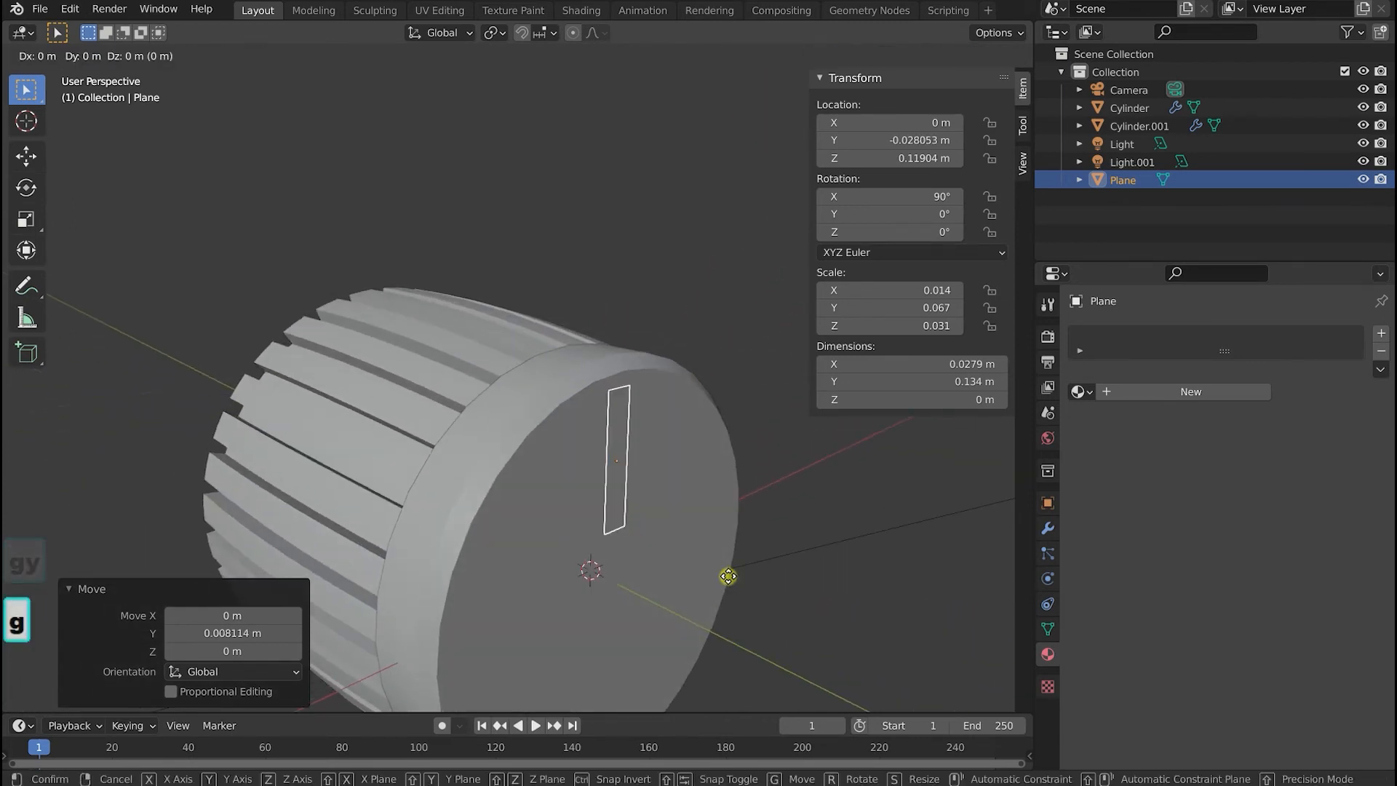
{"action": "key", "text": "y"}
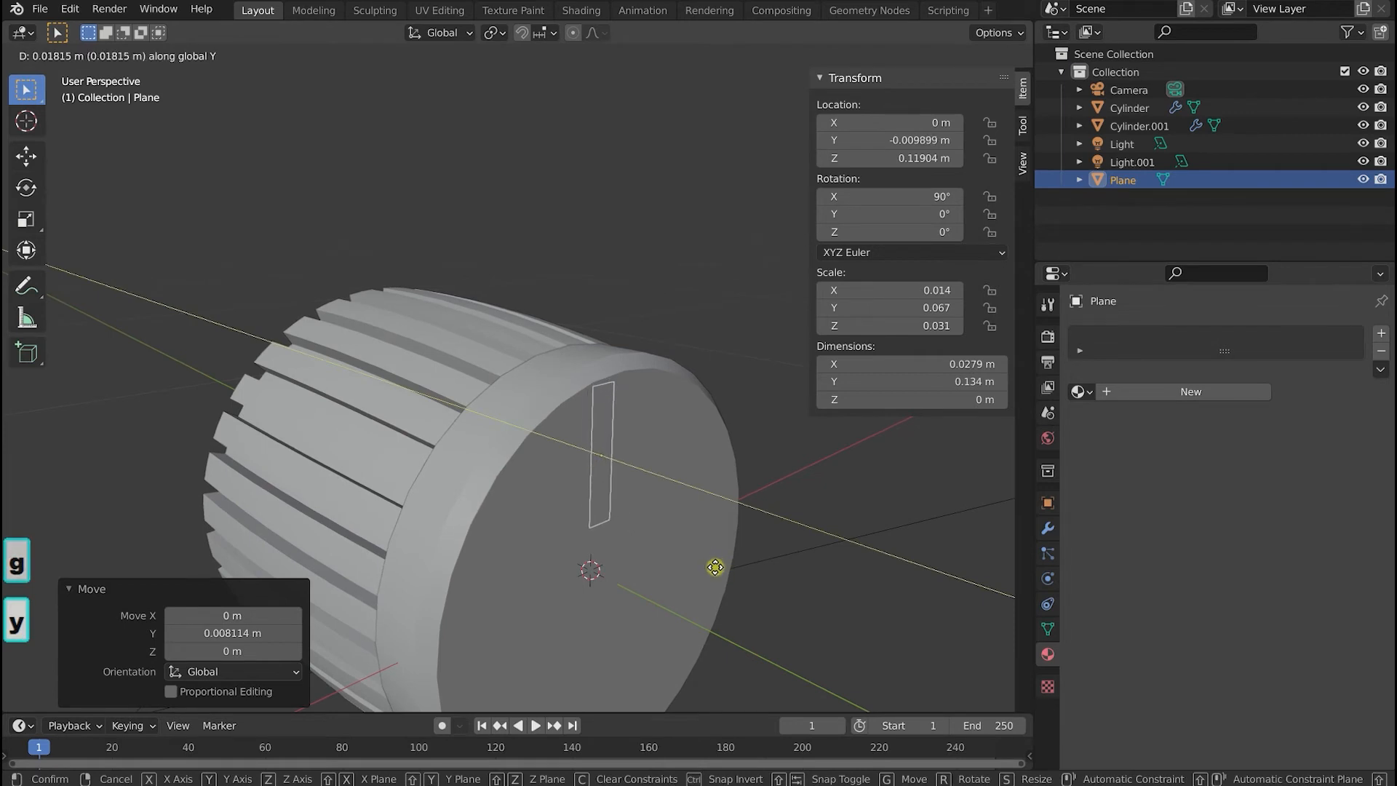
{"action": "left_click", "coordinate": [718, 569]}
{"action": "middle_click_drag", "start_coordinate": [718, 569], "coordinate": [659, 557]}
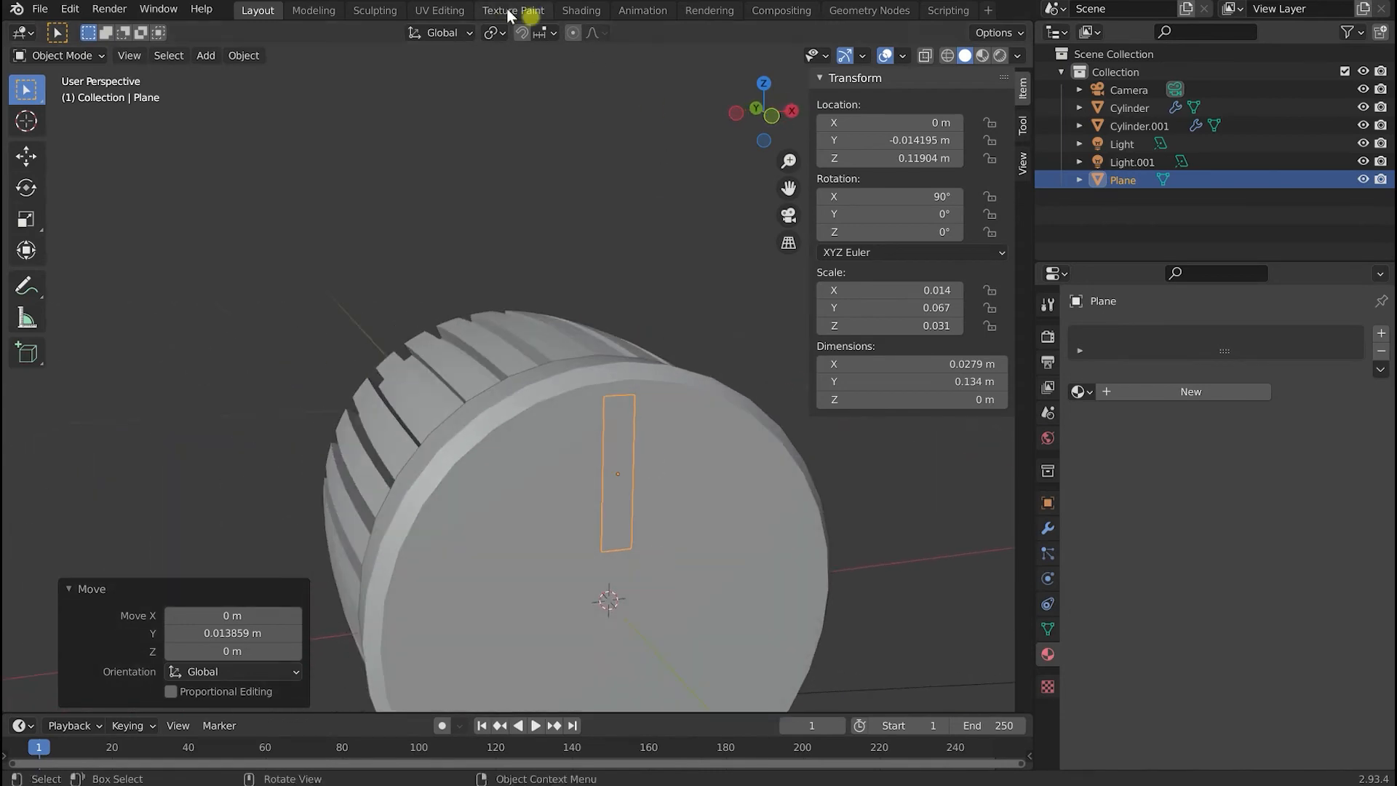
In the Shading workspace, pull the strip forward about 0.025 m along Y so it clears the cap's front face.
{"action": "left_click", "coordinate": [580, 10]}
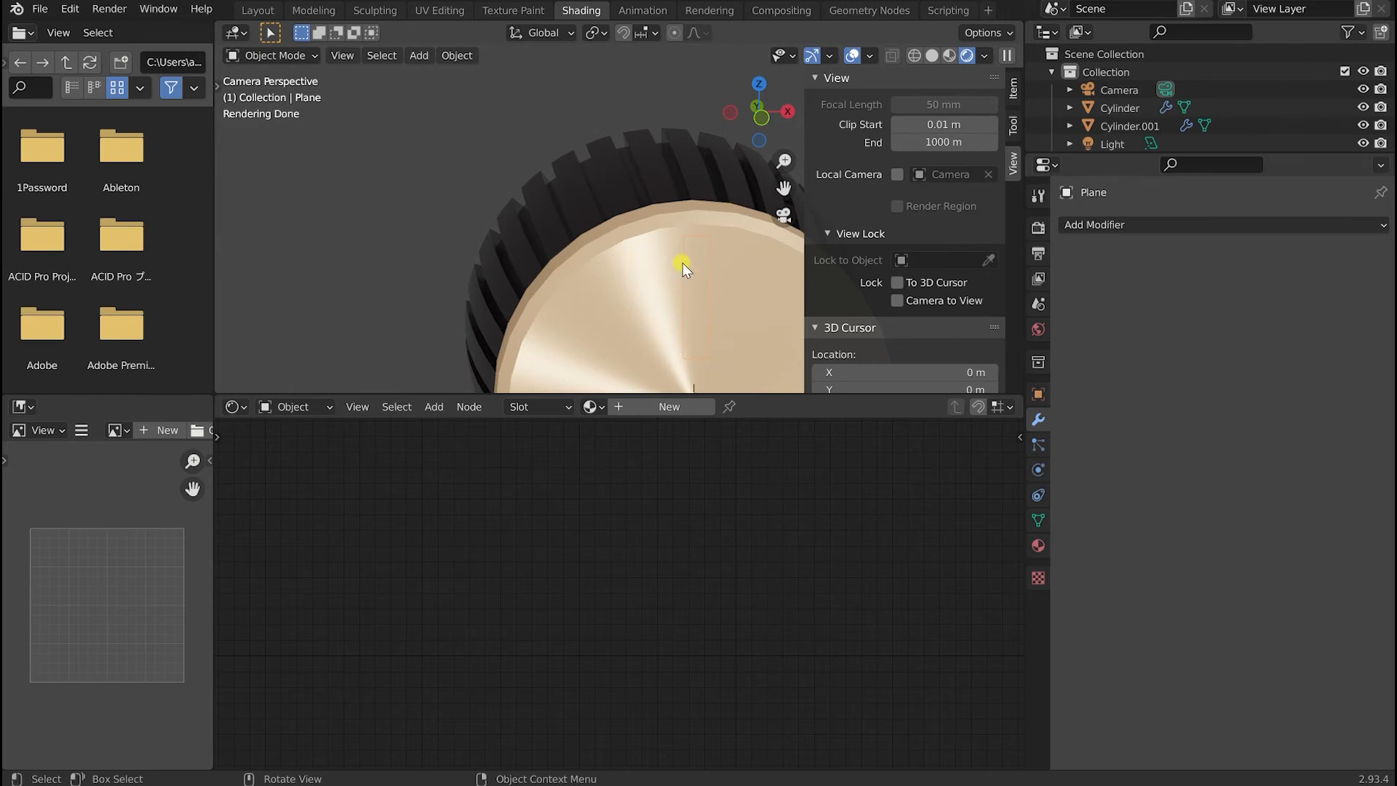
{"action": "scroll", "coordinate": [683, 261], "scroll_direction": "down", "scroll_amount": 3}
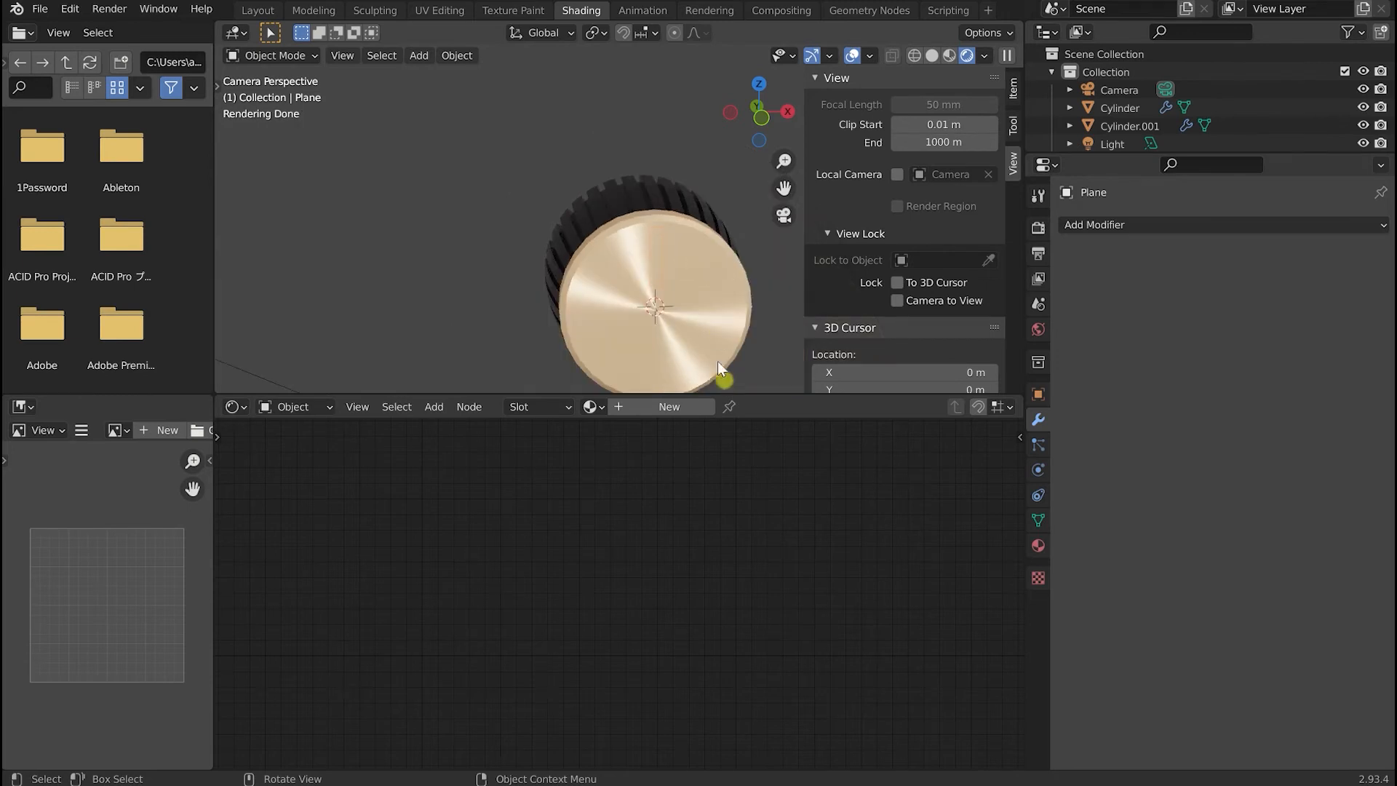
{"action": "key", "text": "g"}
{"action": "key", "text": "y"}
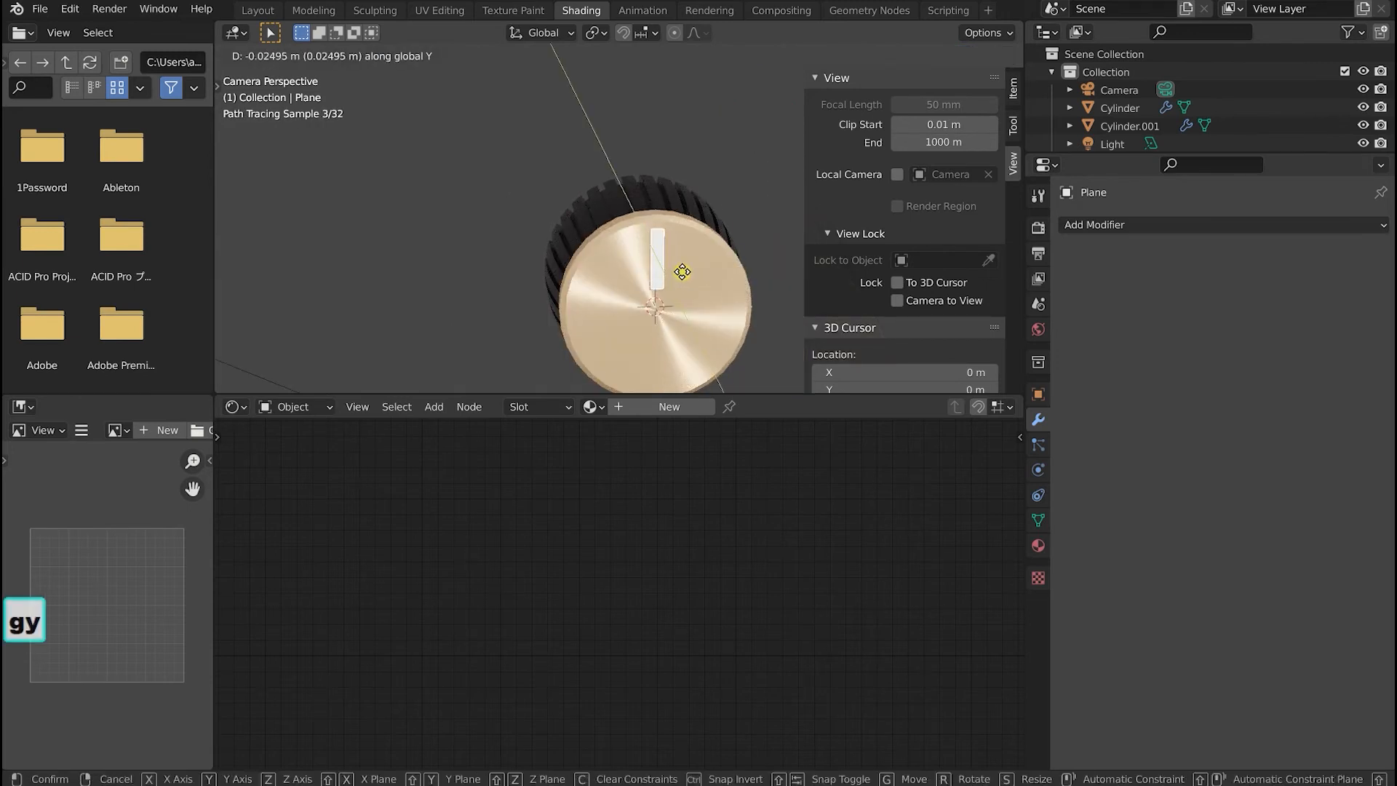
{"action": "left_click", "coordinate": [682, 272]}
Move the strip back along Y to about -0.035 m, just in front of the cap's face.
{"action": "middle_click_drag", "start_coordinate": [682, 272], "coordinate": [756, 273]}
{"action": "scroll", "coordinate": [759, 274], "scroll_direction": "up", "scroll_amount": 3}
{"action": "scroll", "coordinate": [687, 255], "scroll_direction": "up", "scroll_amount": 5}
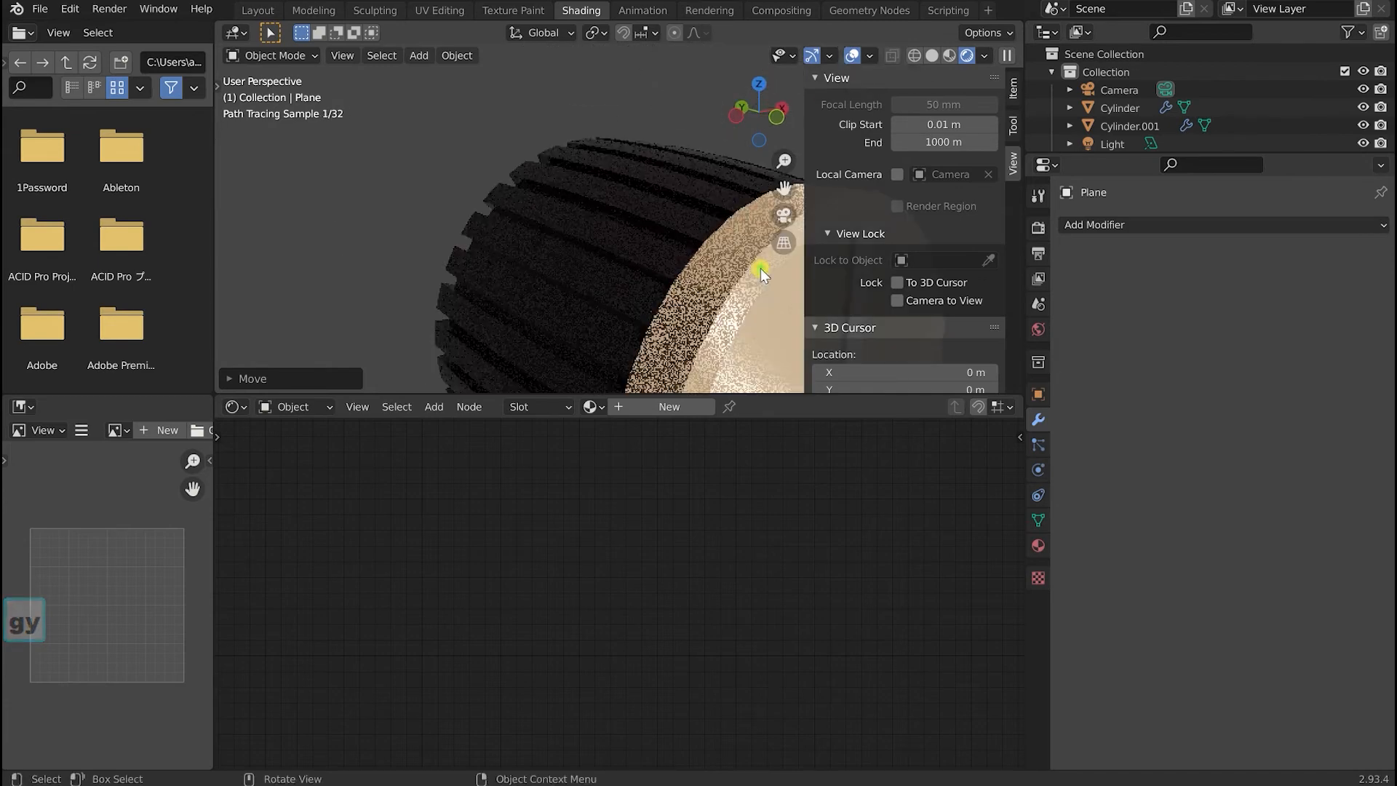
{"action": "middle_click_drag", "start_coordinate": [622, 189], "coordinate": [534, 191], "text": "shift"}
{"action": "middle_click_drag", "start_coordinate": [625, 231], "coordinate": [642, 220]}
{"action": "key", "text": "g"}
{"action": "key", "text": "y"}
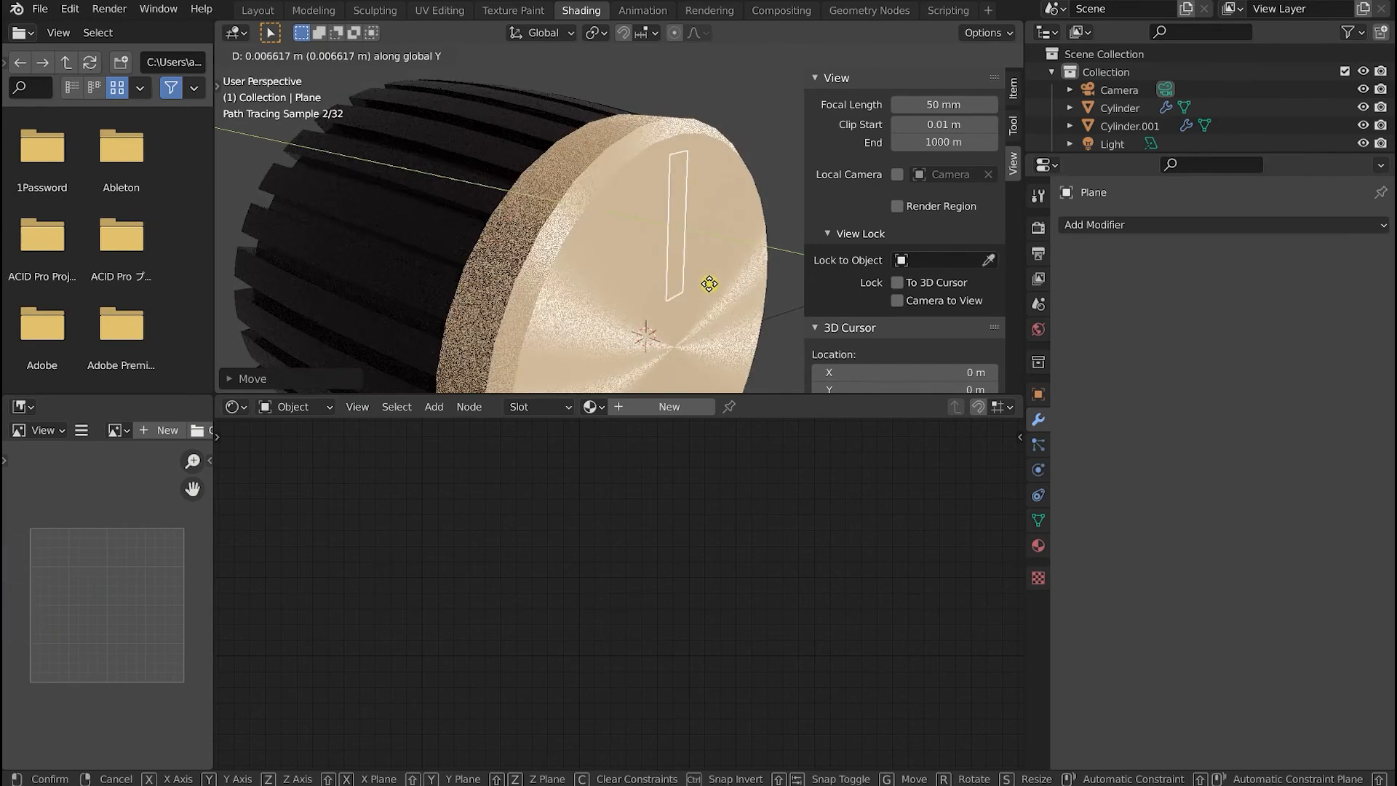
{"action": "left_click", "coordinate": [710, 291]}
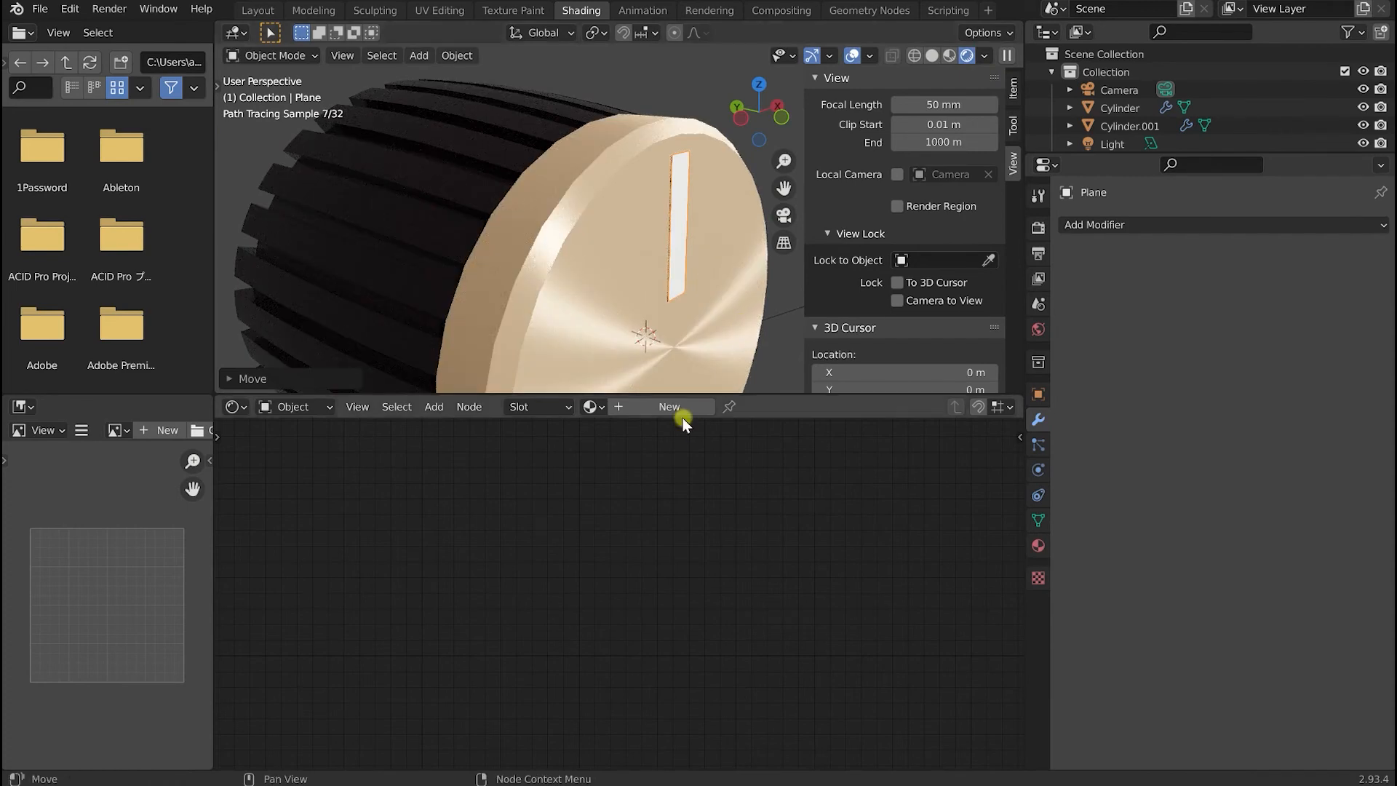
Create a new material on the strip and name it knobMarker.
{"action": "left_click", "coordinate": [687, 425]}
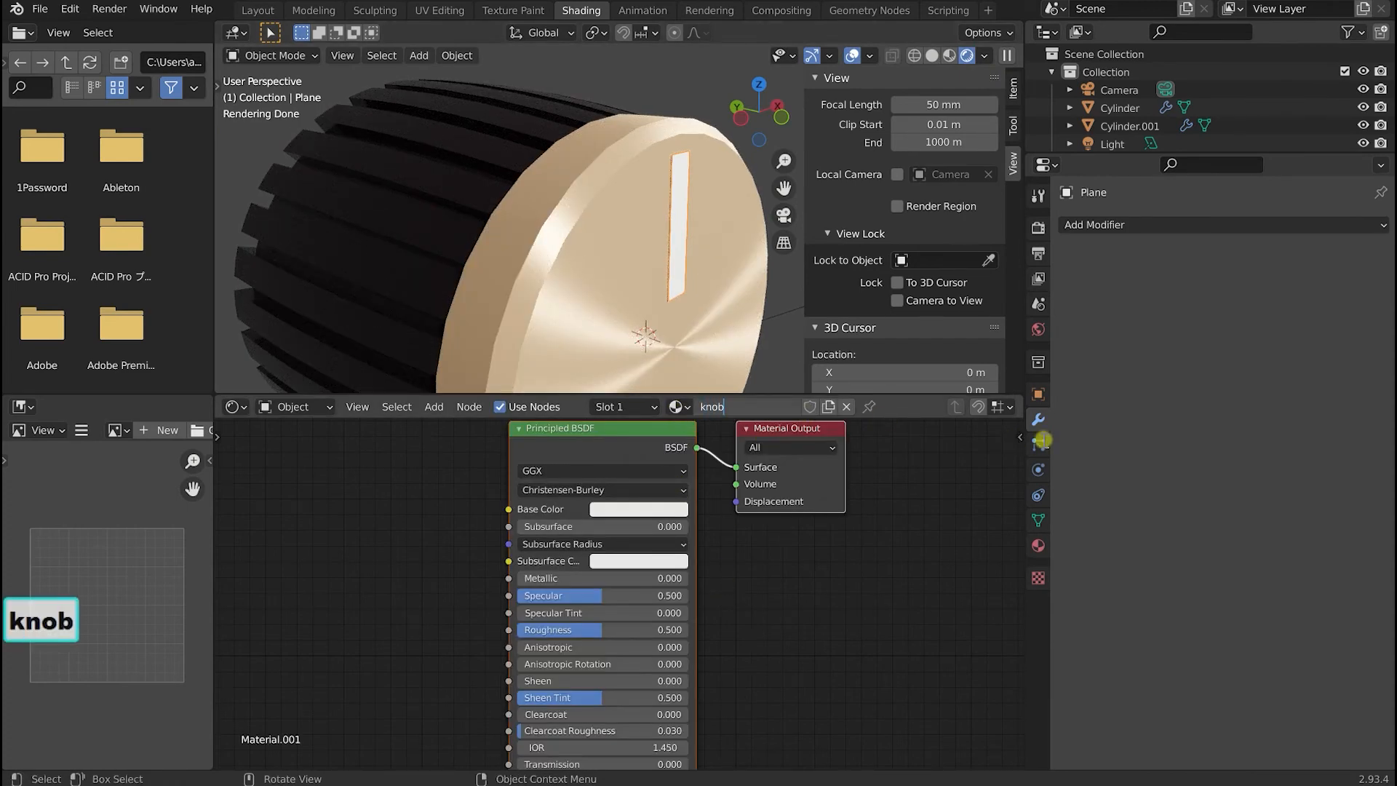
{"action": "type", "text": "knobMarker"}
{"action": "key", "text": "Return"}
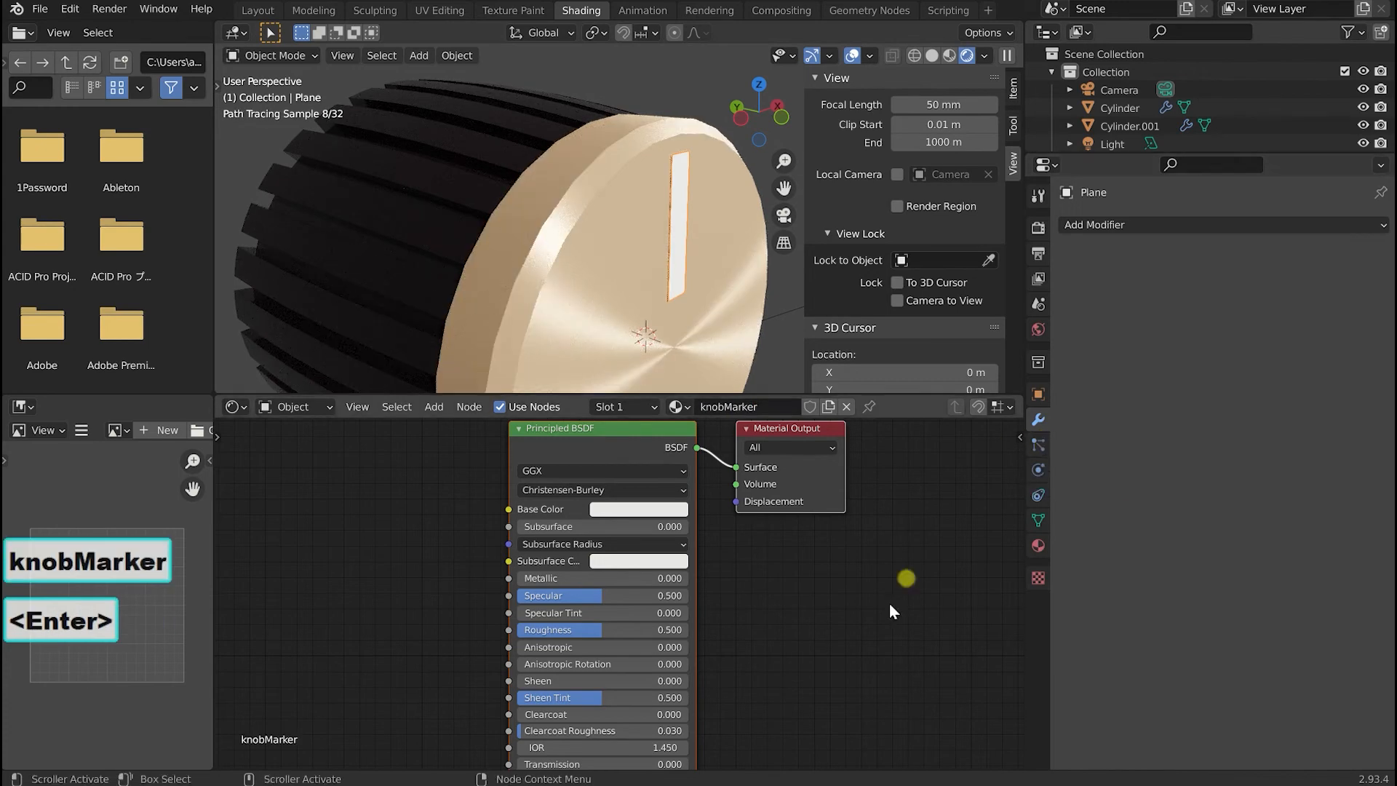
Set the knobMarker material's base color to black, specular to 0 and roughness to 1.
{"action": "left_click", "coordinate": [638, 508]}
{"action": "left_click_drag", "start_coordinate": [723, 360], "coordinate": [682, 537]}
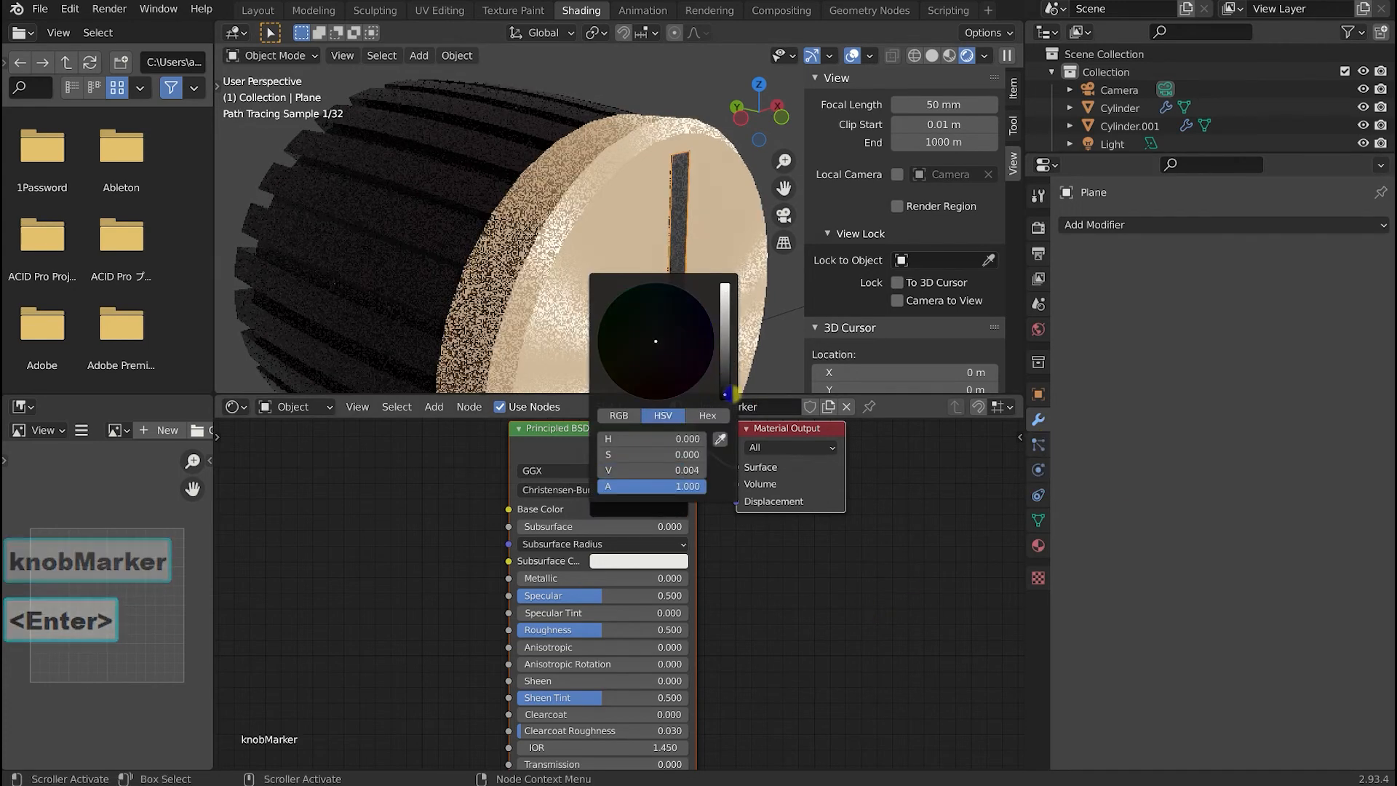
{"action": "left_click_drag", "start_coordinate": [603, 598], "coordinate": [478, 601]}
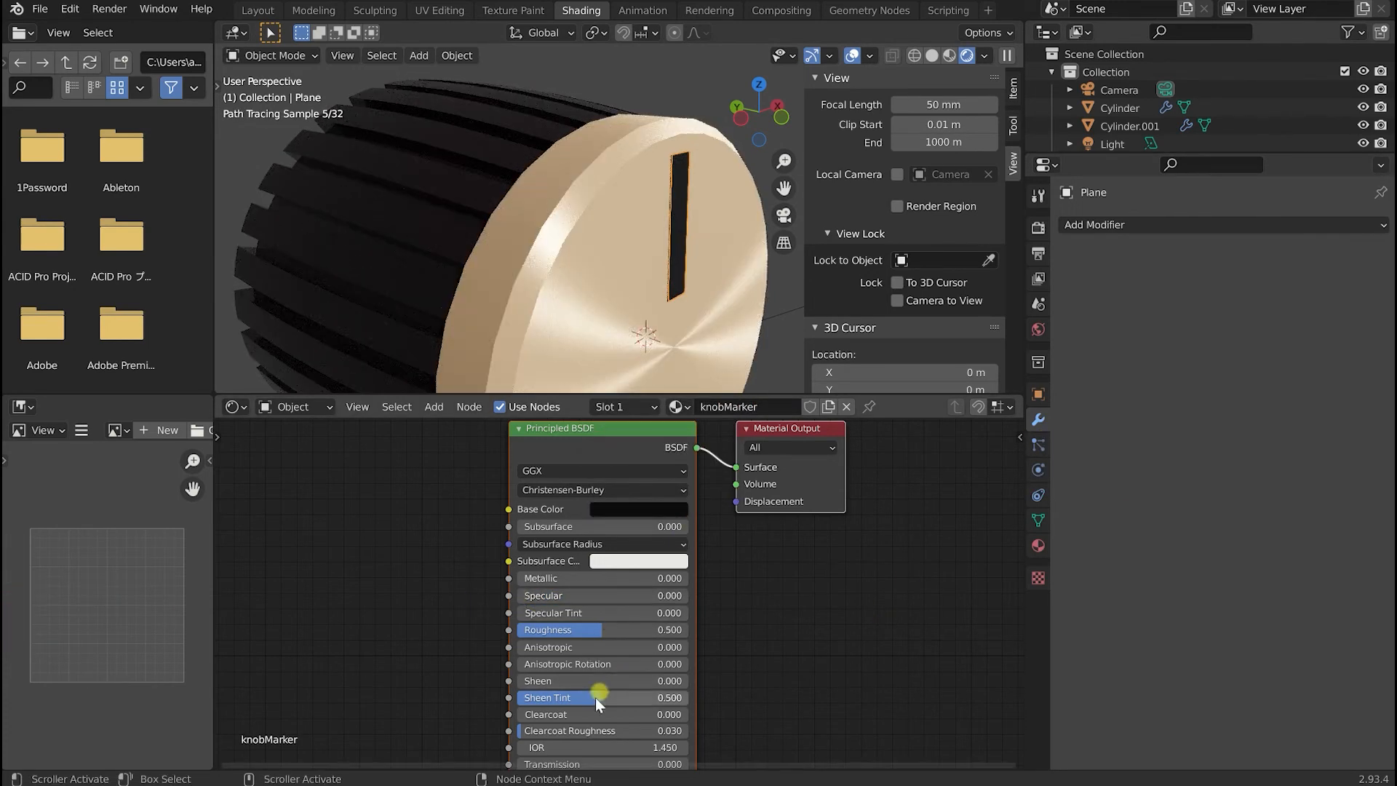
{"action": "left_click_drag", "start_coordinate": [574, 630], "coordinate": [843, 623]}
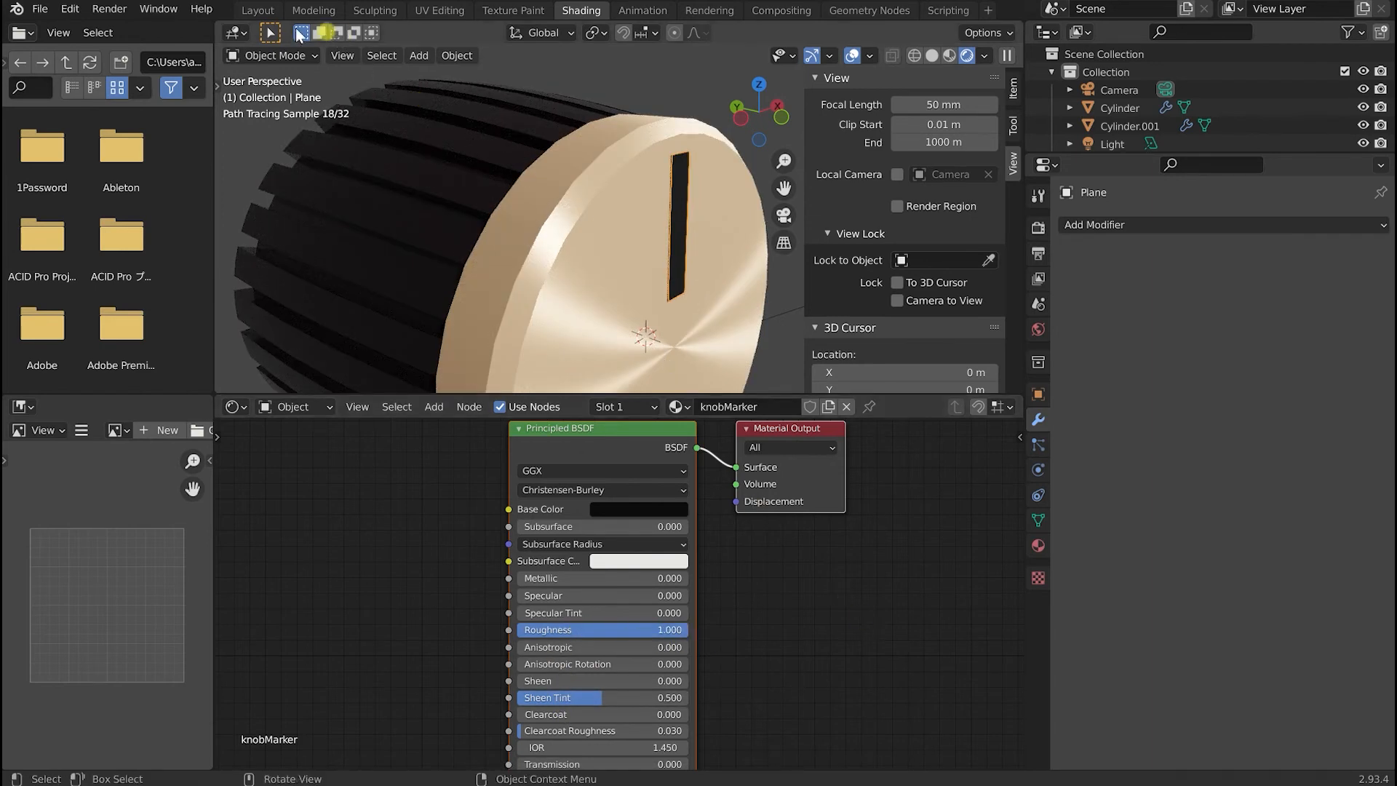
Shift the metal cap's knobMetal base color toward a more golden orange, and deselect the cap.
{"action": "middle_click_drag", "start_coordinate": [665, 356], "coordinate": [515, 211]}
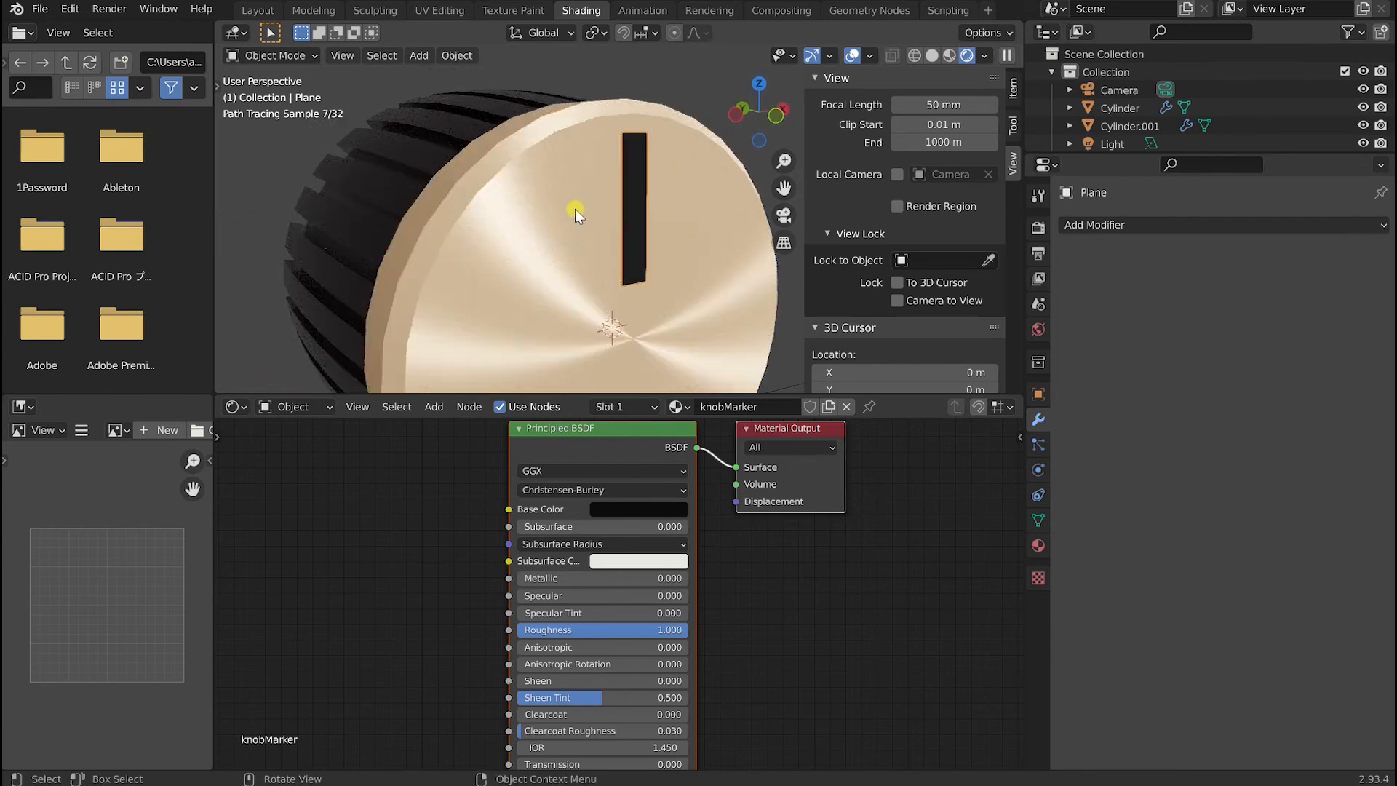
{"action": "left_click", "coordinate": [575, 208]}
{"action": "left_click", "coordinate": [638, 508]}
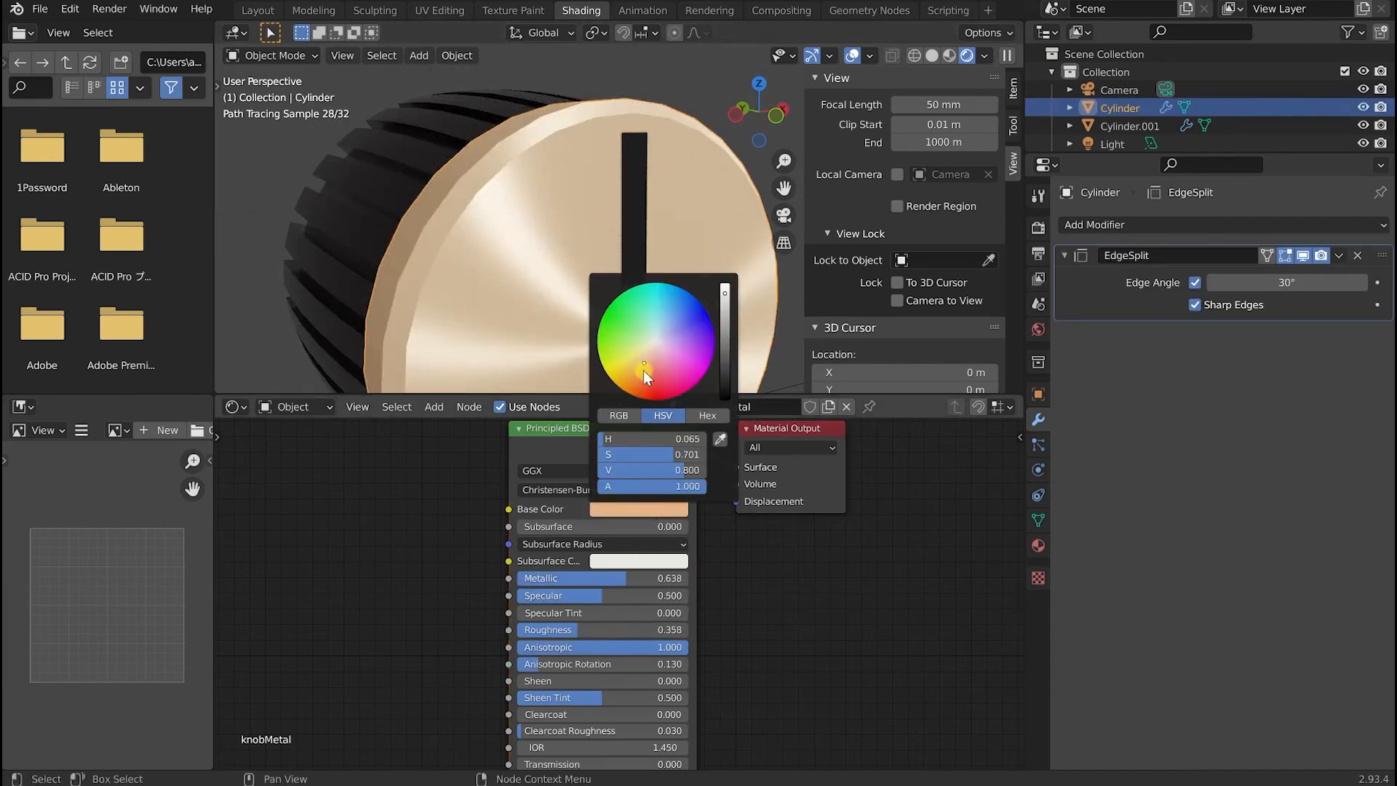
{"action": "left_click_drag", "start_coordinate": [643, 367], "coordinate": [635, 368]}
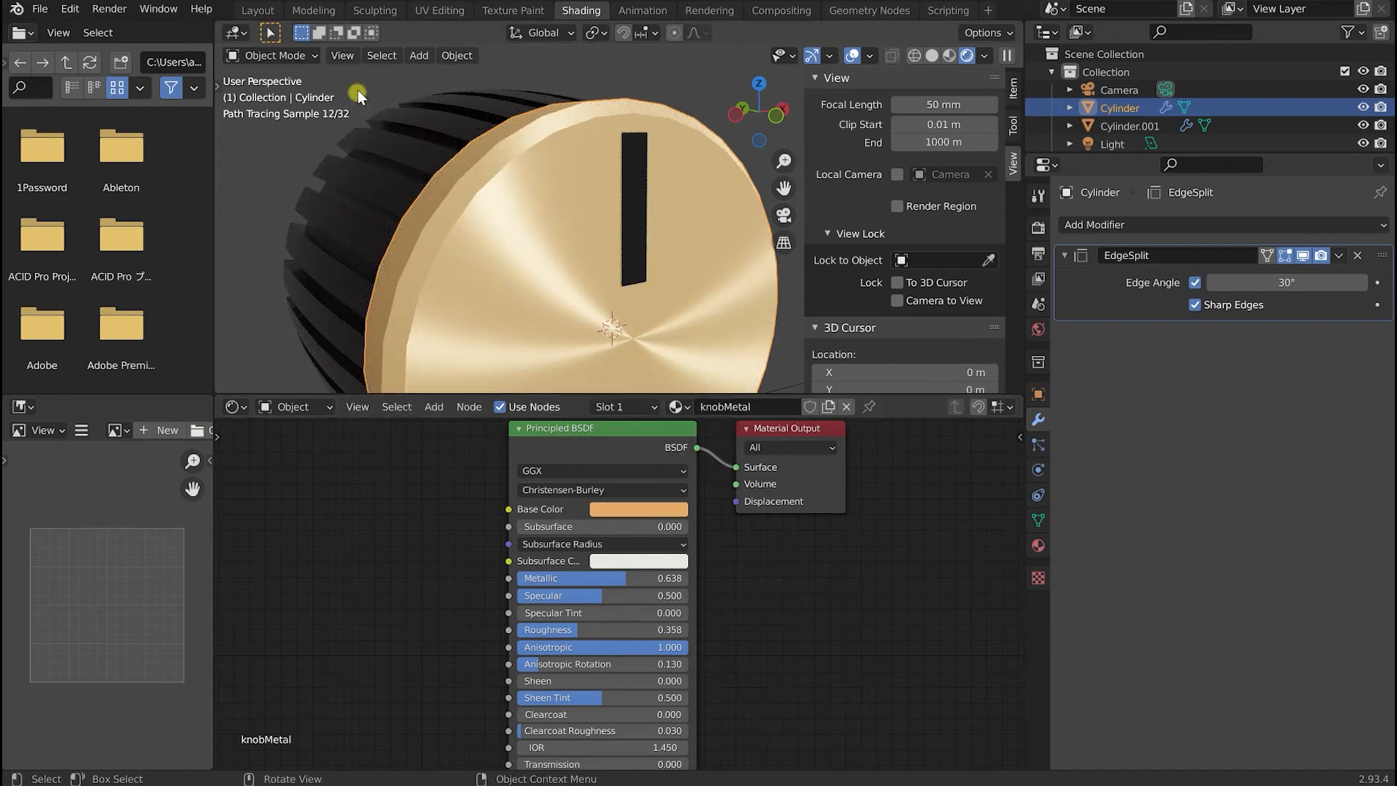
{"action": "left_click", "coordinate": [387, 83]}
{"action": "middle_click_drag", "start_coordinate": [387, 83], "coordinate": [340, 65]}
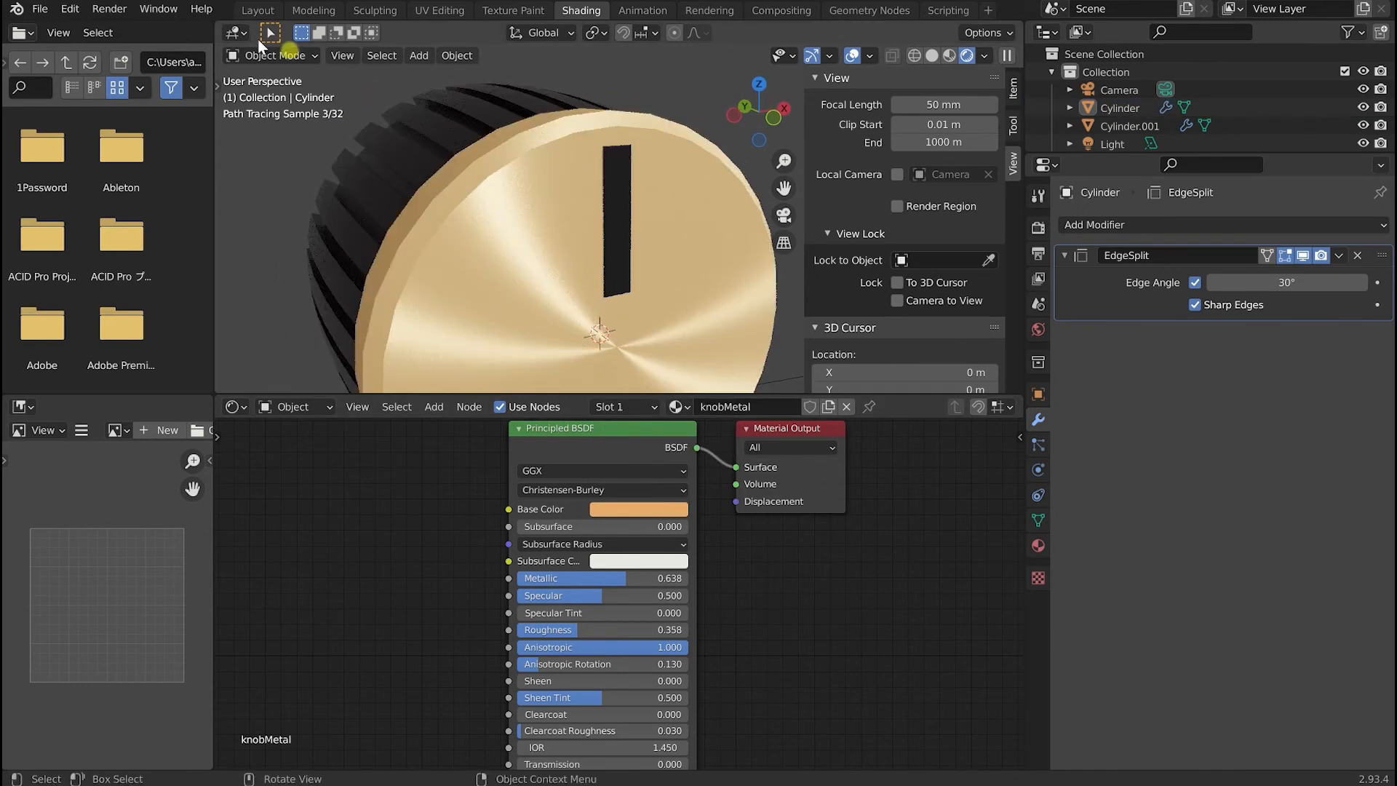
In the Layout workspace with rendered shading, apply the marker strip's rotation and scale.
{"action": "left_click", "coordinate": [257, 11]}
{"action": "scroll", "coordinate": [406, 218], "scroll_direction": "down", "scroll_amount": 3}
{"action": "mouse_move", "coordinate": [404, 229]}
{"action": "middle_mouse_down"}
{"action": "mouse_move", "coordinate": [409, 373]}
{"action": "mouse_move", "coordinate": [479, 417]}
{"action": "mouse_move", "coordinate": [461, 378]}
{"action": "middle_mouse_up"}
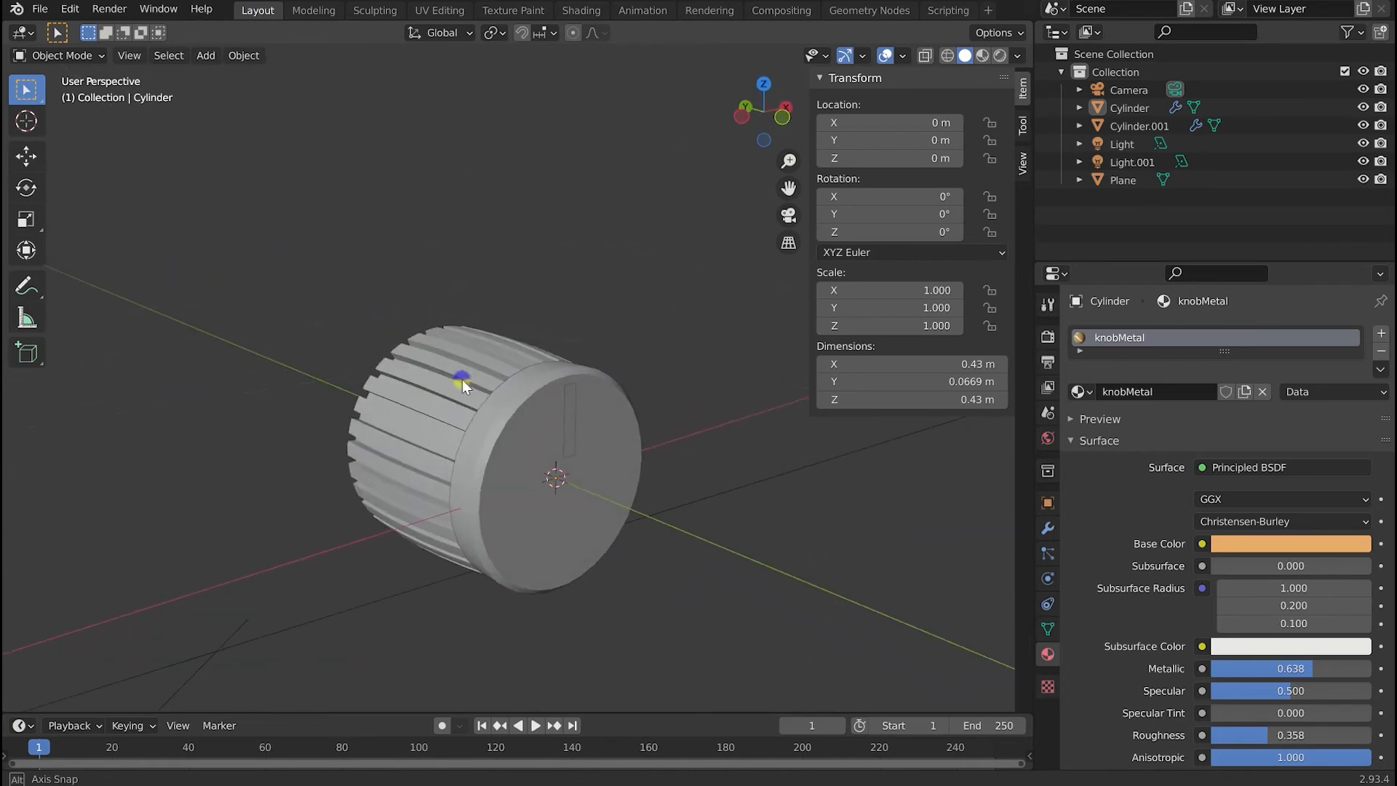
{"action": "left_click", "coordinate": [998, 57]}
{"action": "mouse_move", "coordinate": [788, 483]}
{"action": "middle_mouse_down"}
{"action": "mouse_move", "coordinate": [842, 499]}
{"action": "mouse_move", "coordinate": [813, 445]}
{"action": "mouse_move", "coordinate": [755, 487]}
{"action": "mouse_move", "coordinate": [777, 497]}
{"action": "middle_mouse_up"}
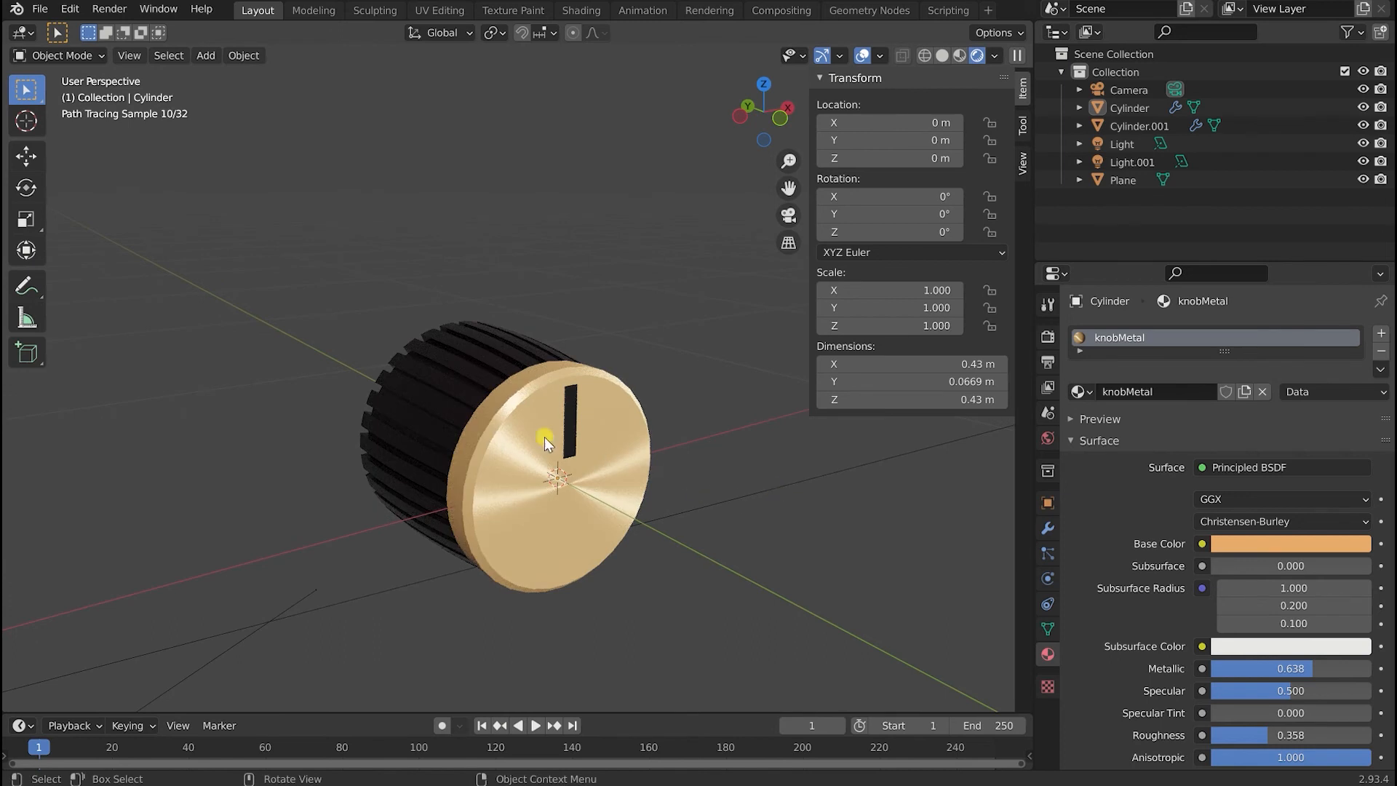
{"action": "left_click", "coordinate": [571, 420]}
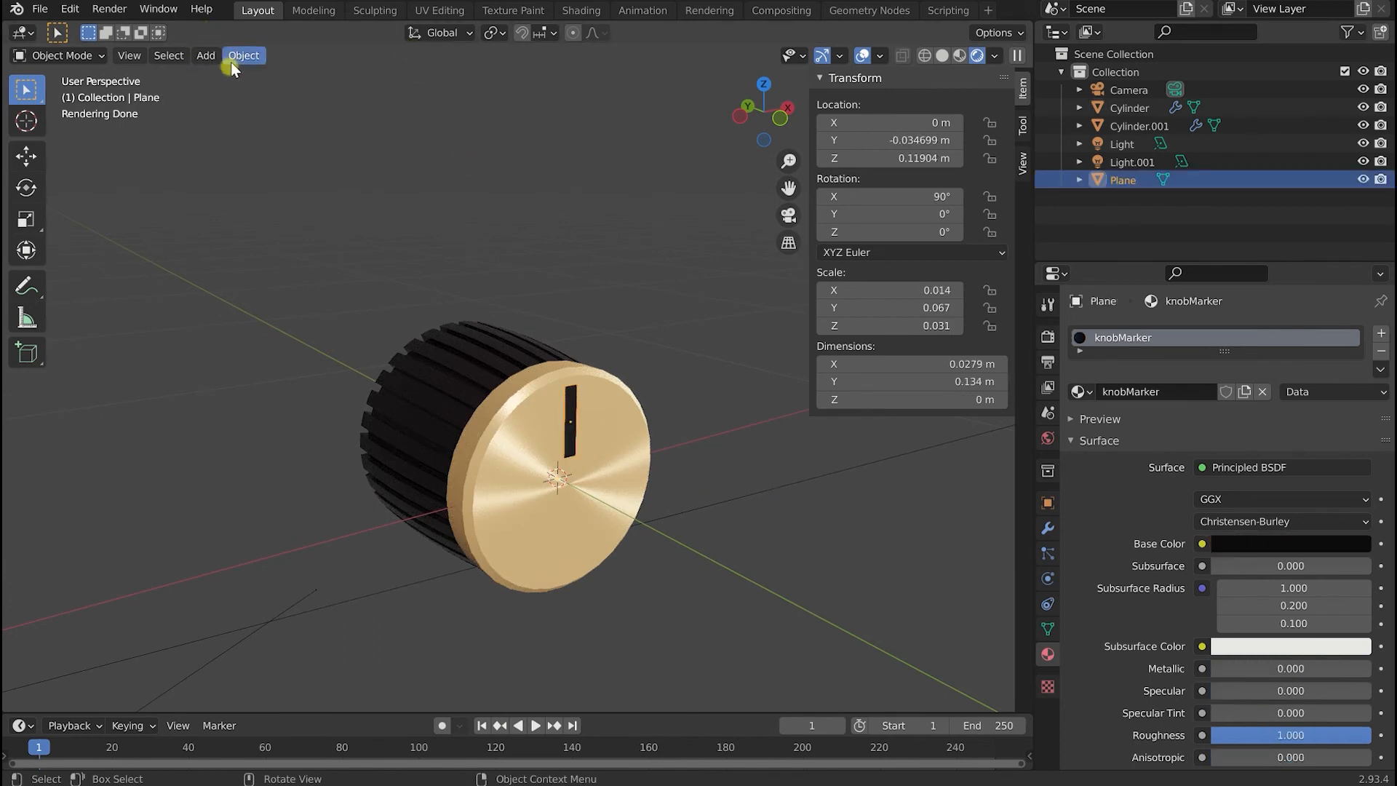
{"action": "left_click", "coordinate": [241, 56]}
{"action": "mouse_move", "coordinate": [311, 149]}
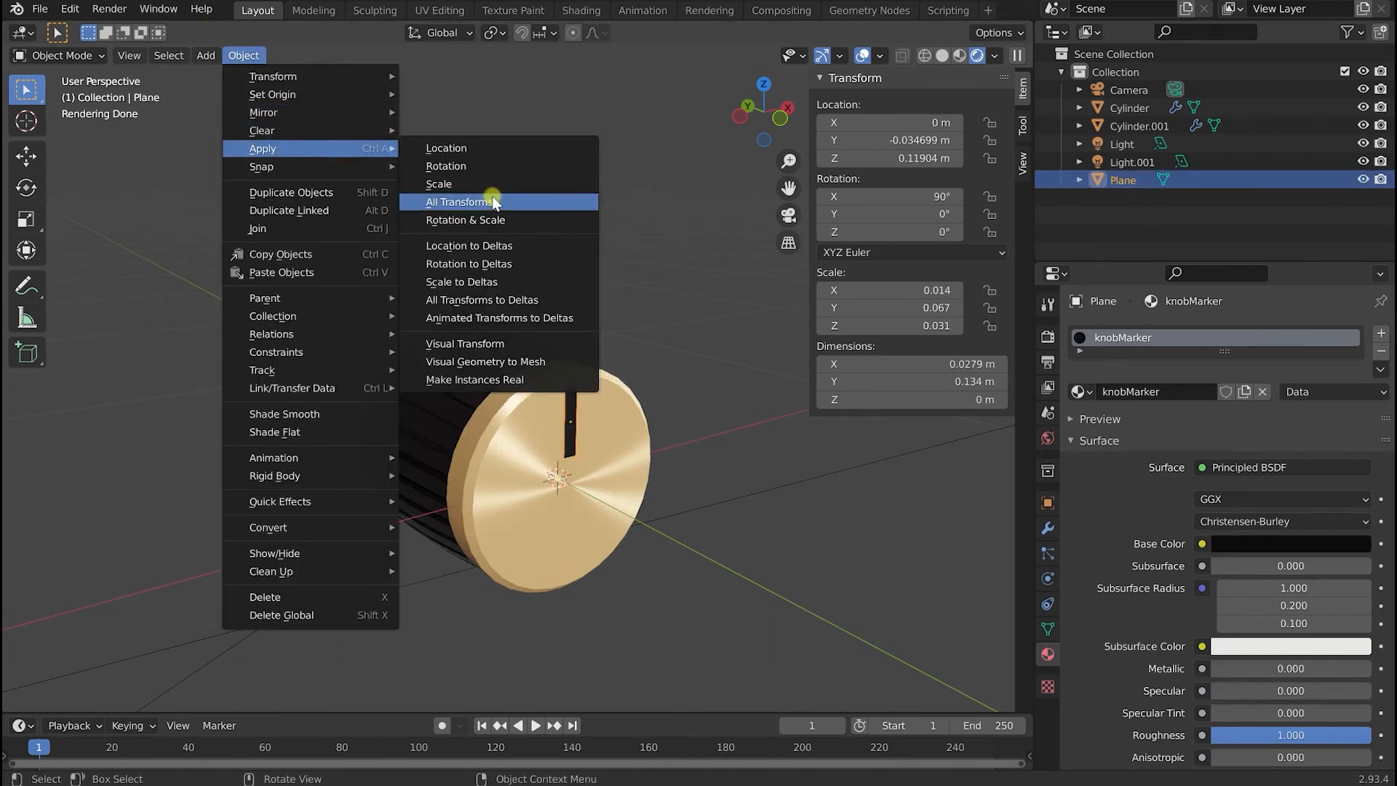
{"action": "left_click", "coordinate": [497, 226]}
Join the metal cap and the marker strip into the ridged body, with the body as the active object.
{"action": "left_click", "coordinate": [504, 452]}
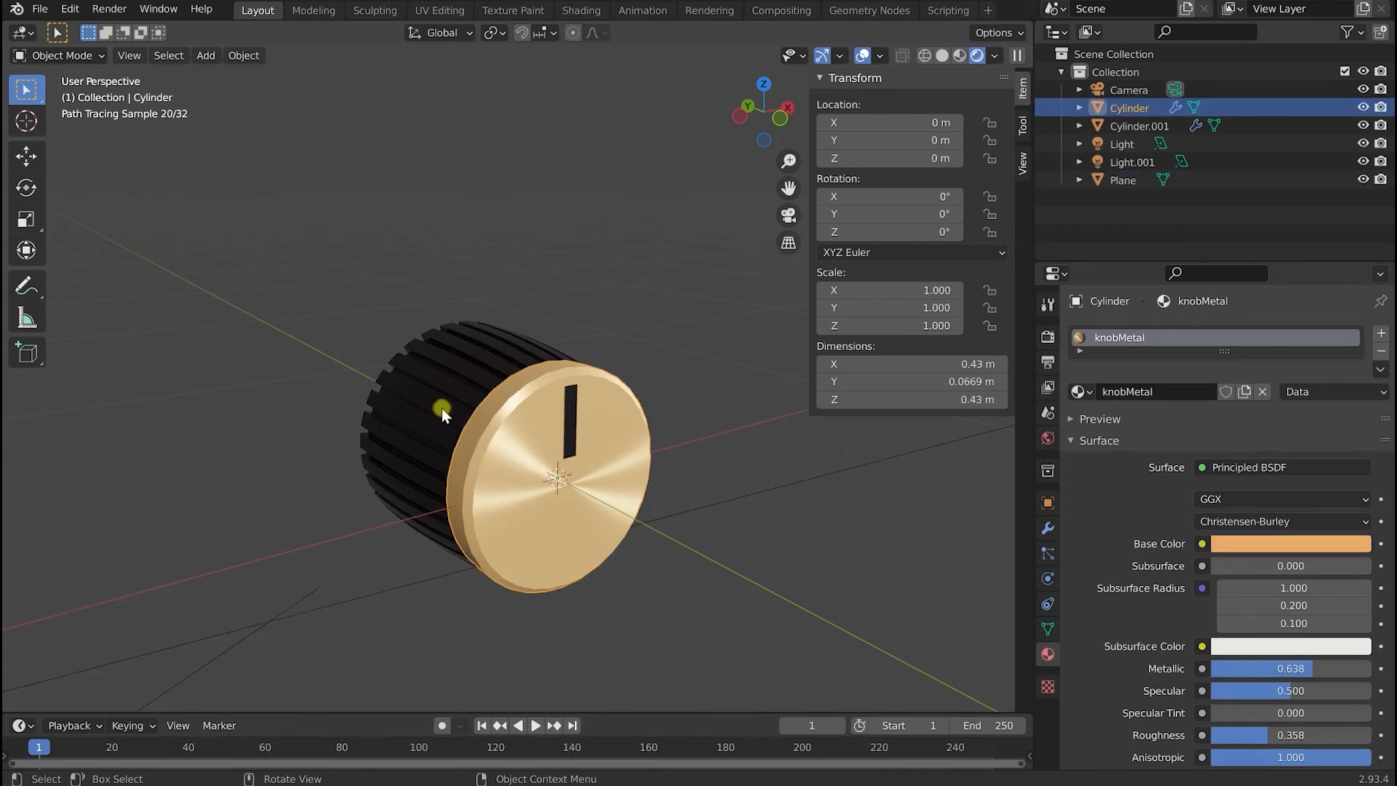
{"action": "left_click", "coordinate": [442, 408]}
{"action": "left_click", "coordinate": [510, 485]}
{"action": "left_click", "coordinate": [568, 412], "text": "shift"}
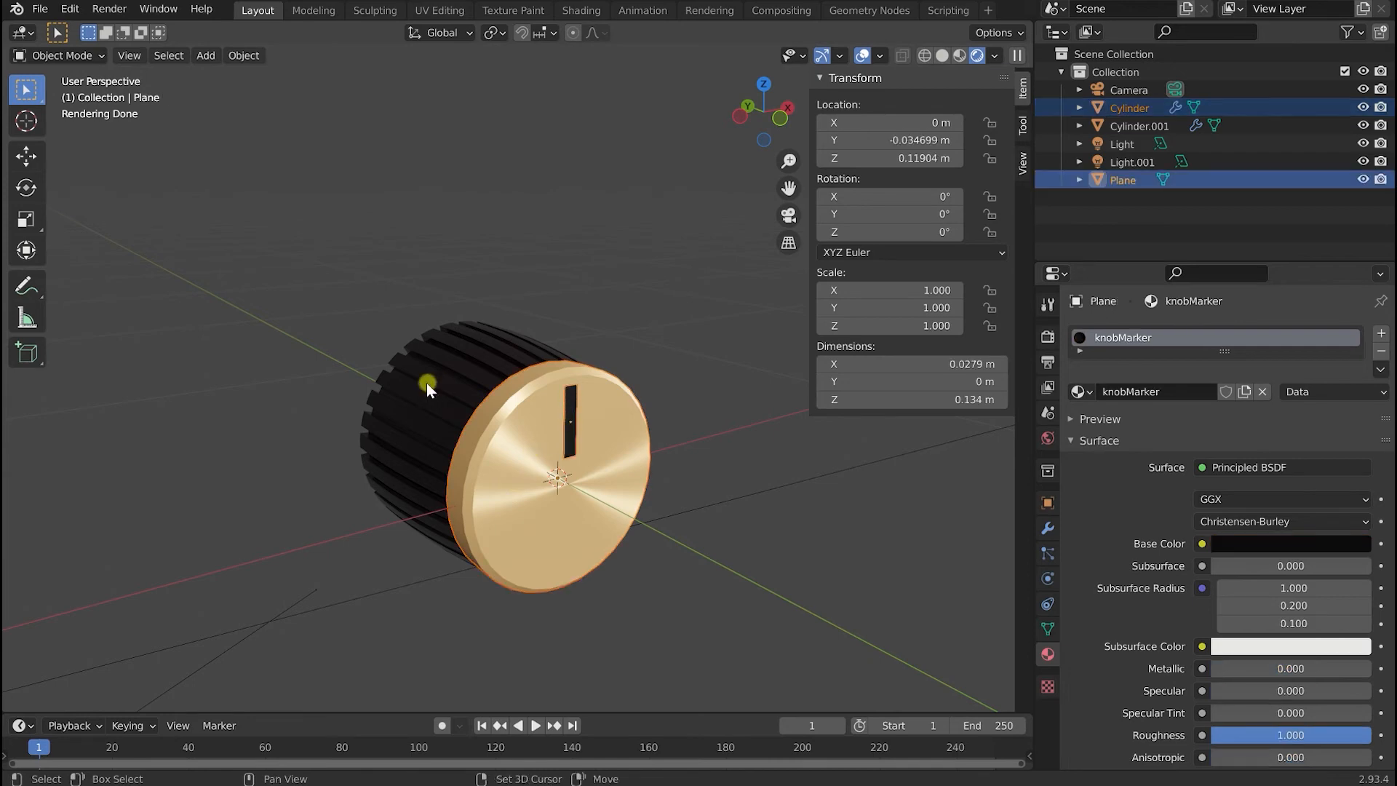
{"action": "left_click", "coordinate": [427, 382], "text": "shift"}
{"action": "right_click", "coordinate": [513, 458]}
{"action": "left_click", "coordinate": [502, 487]}
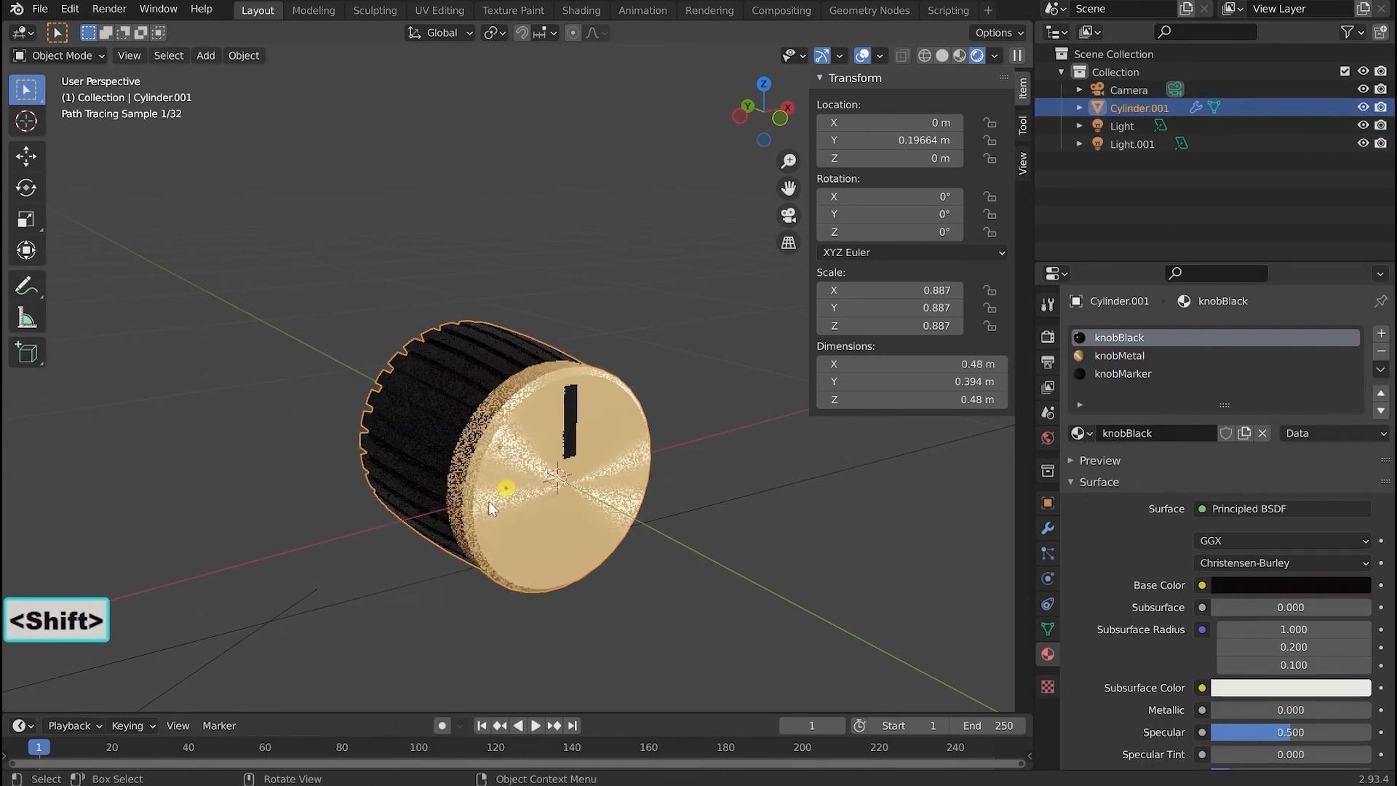
Move the joined knob object into a new collection named AmpKnob.
{"action": "mouse_move", "coordinate": [408, 601]}
{"action": "middle_mouse_down"}
{"action": "mouse_move", "coordinate": [421, 536]}
{"action": "mouse_move", "coordinate": [385, 626]}
{"action": "mouse_move", "coordinate": [427, 580]}
{"action": "mouse_move", "coordinate": [396, 580]}
{"action": "middle_mouse_up"}
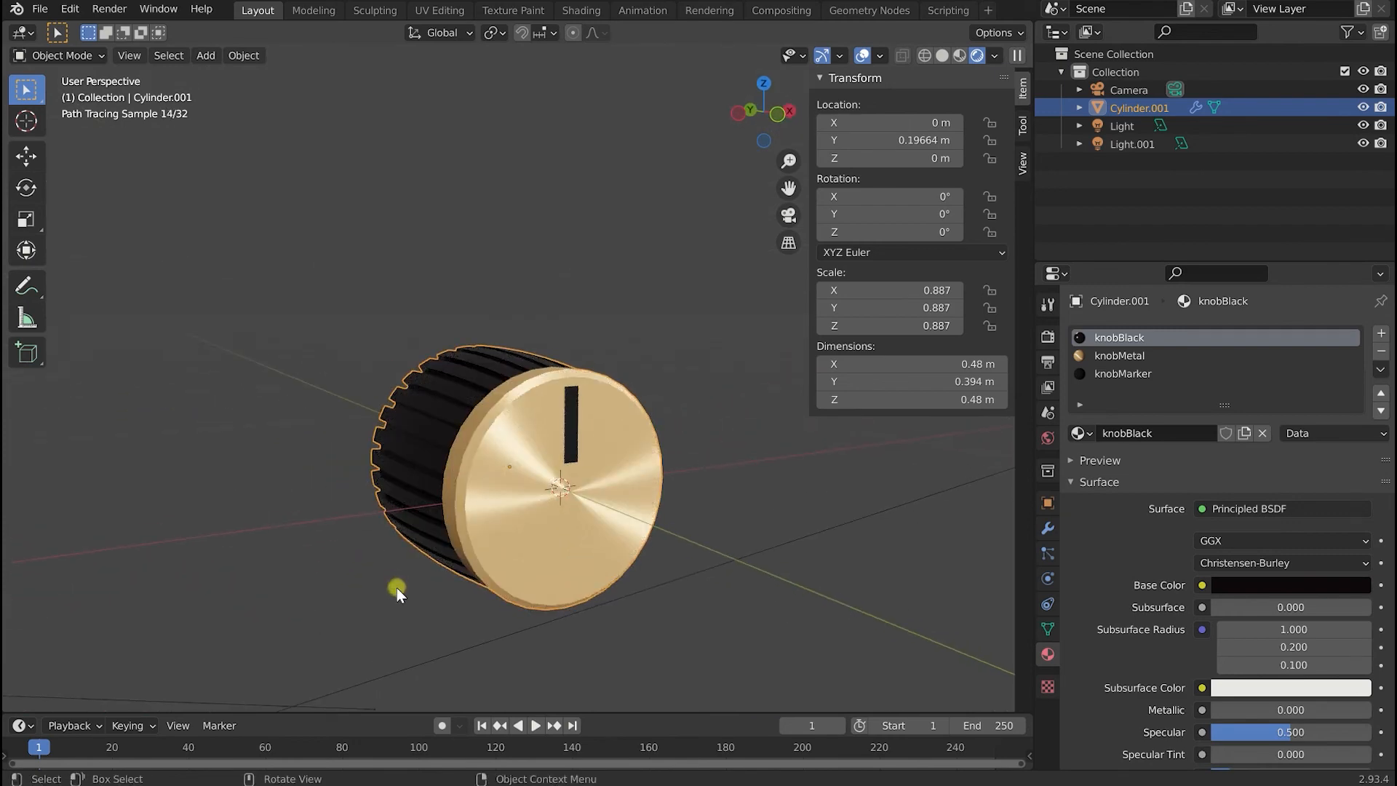
{"action": "key", "text": "m"}
{"action": "left_click", "coordinate": [396, 587]}
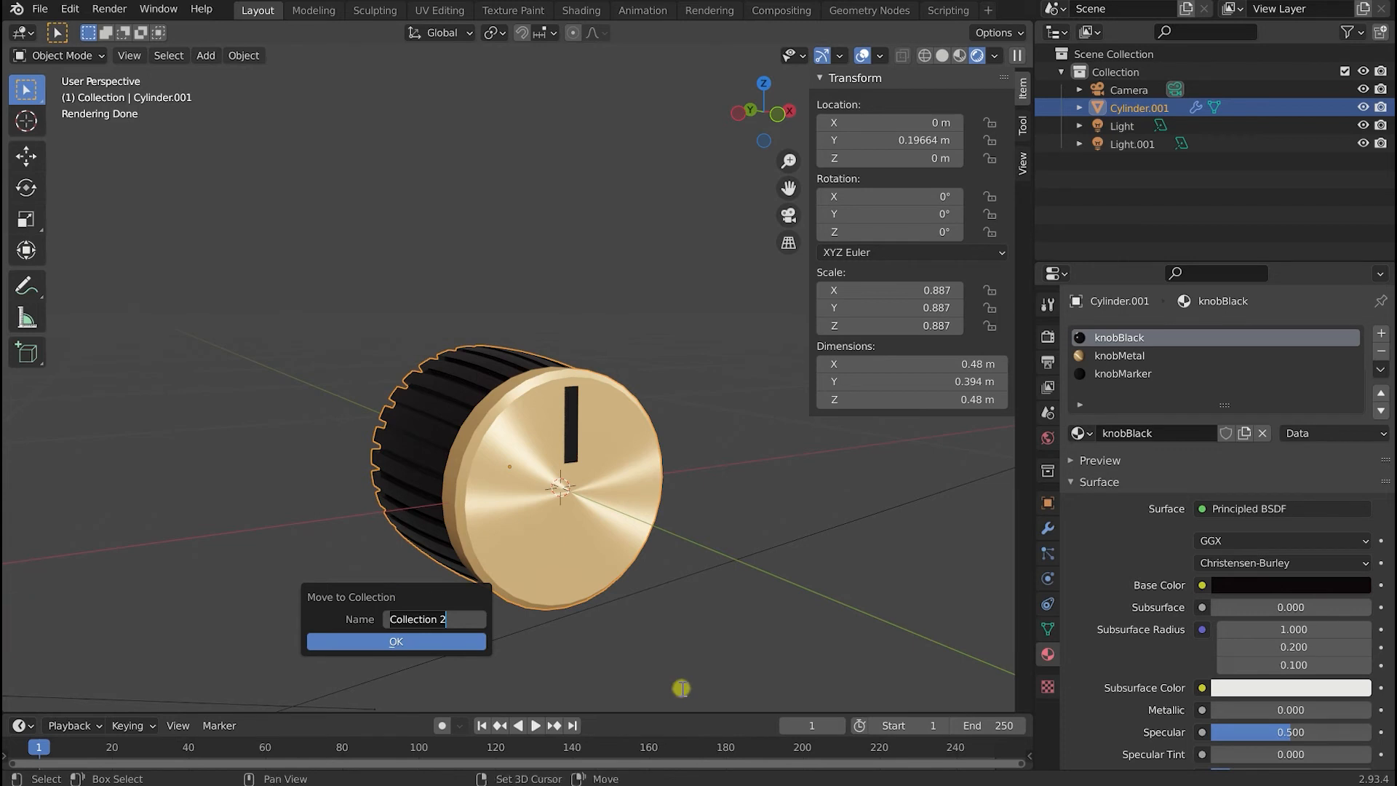
{"action": "type", "text": "AmpKnob"}
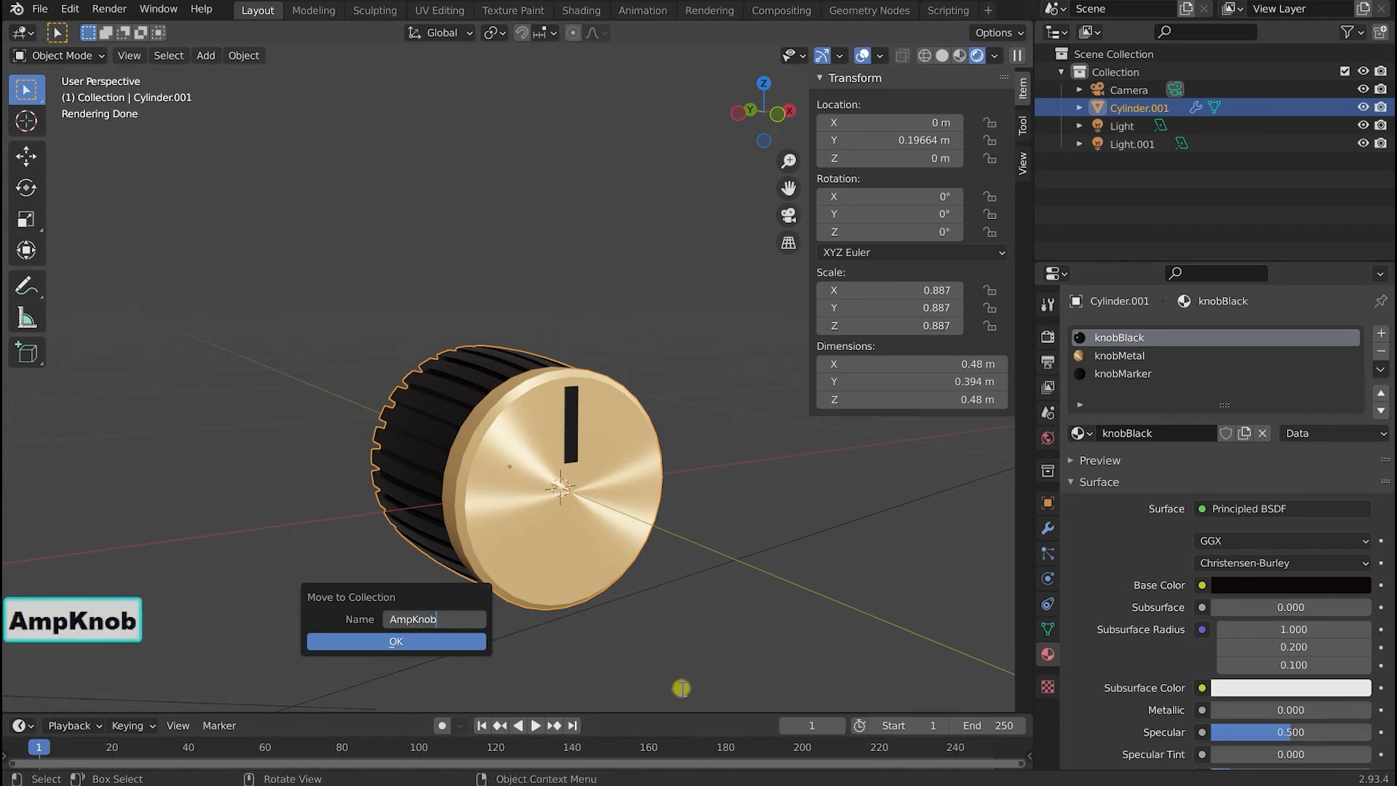
{"action": "key", "text": "Return"}
{"action": "left_click", "coordinate": [359, 640]}
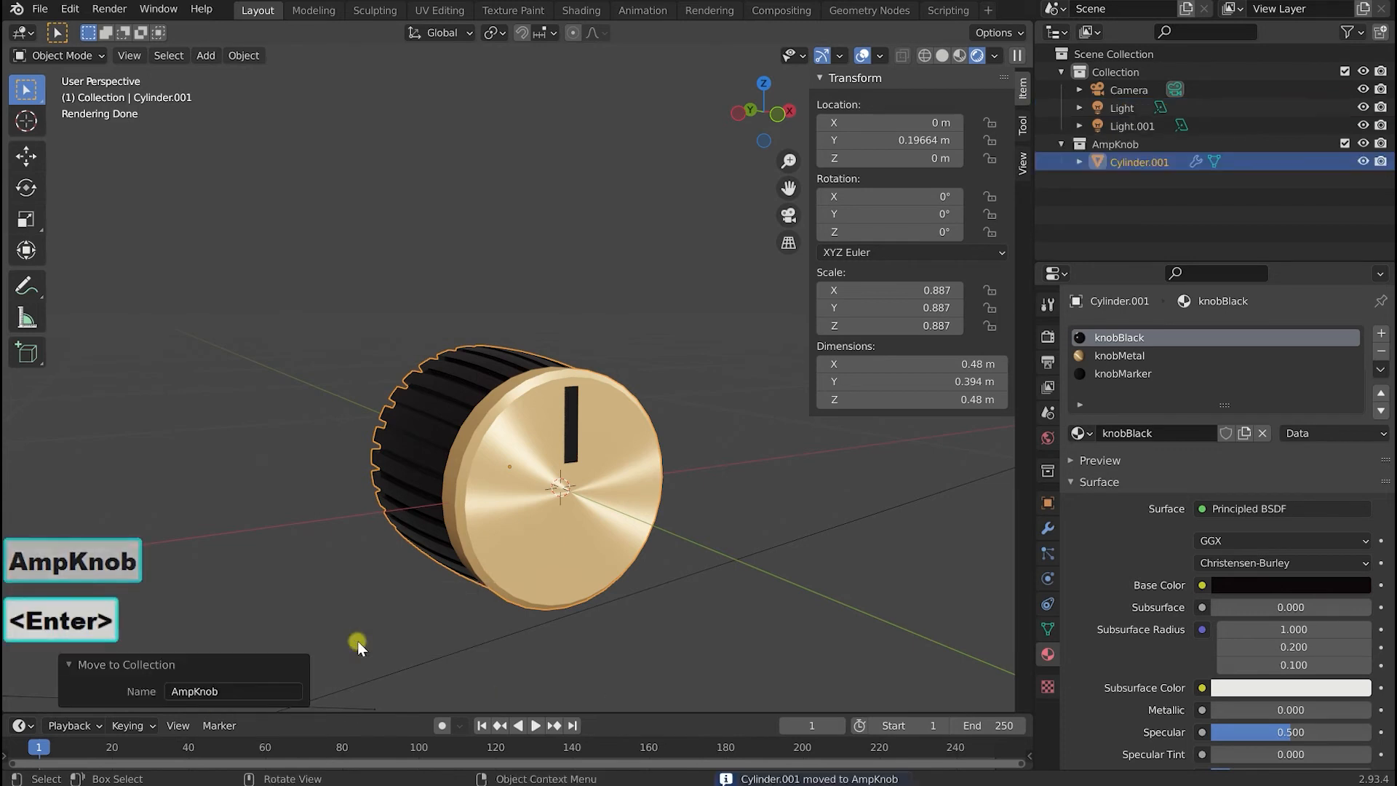
Rename the joined object in the AmpKnob collection to knob and save the file.
{"action": "mouse_move", "coordinate": [530, 602]}
{"action": "middle_mouse_down"}
{"action": "mouse_move", "coordinate": [435, 617]}
{"action": "mouse_move", "coordinate": [490, 584]}
{"action": "mouse_move", "coordinate": [499, 608]}
{"action": "middle_mouse_up"}
{"action": "double_click", "coordinate": [1139, 161]}
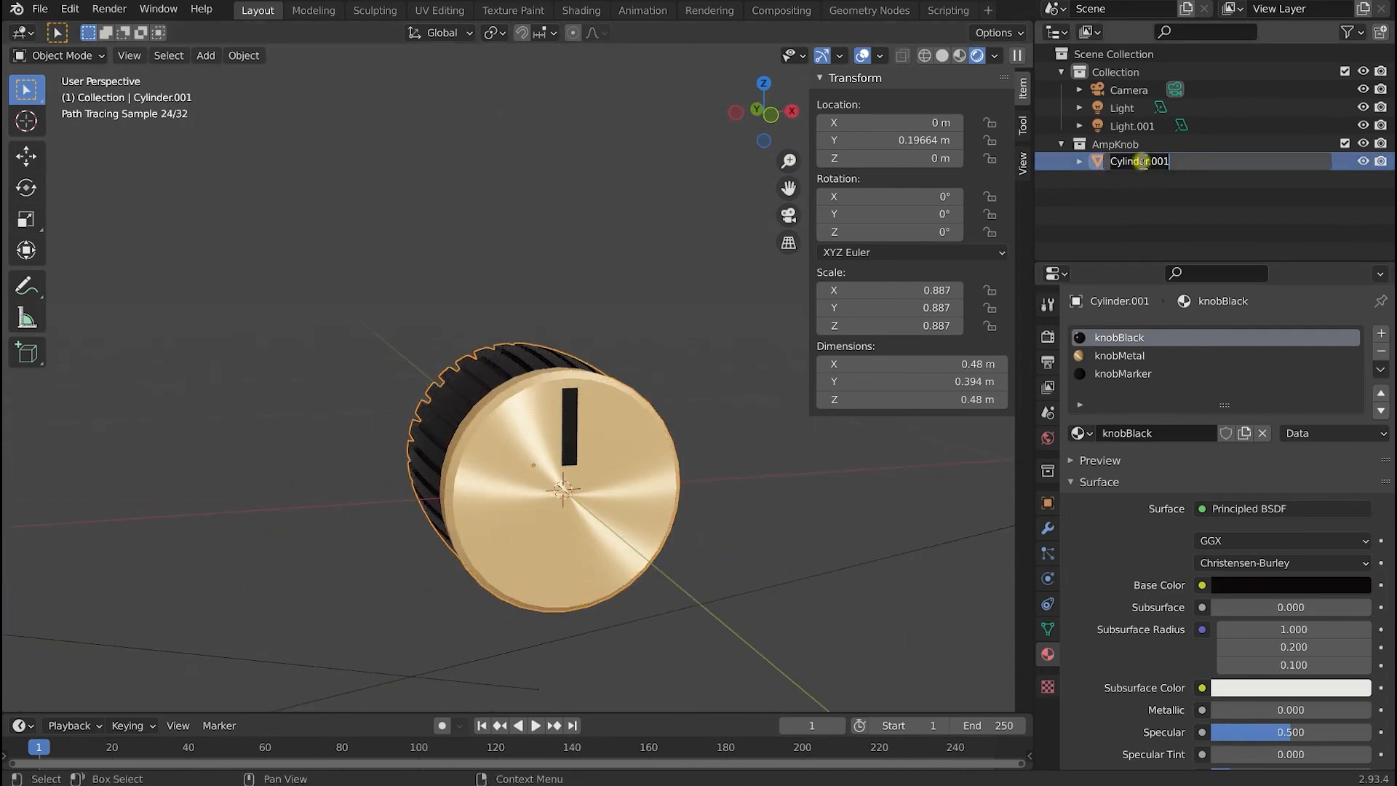
{"action": "type", "text": "knob"}
{"action": "key", "text": "Return"}
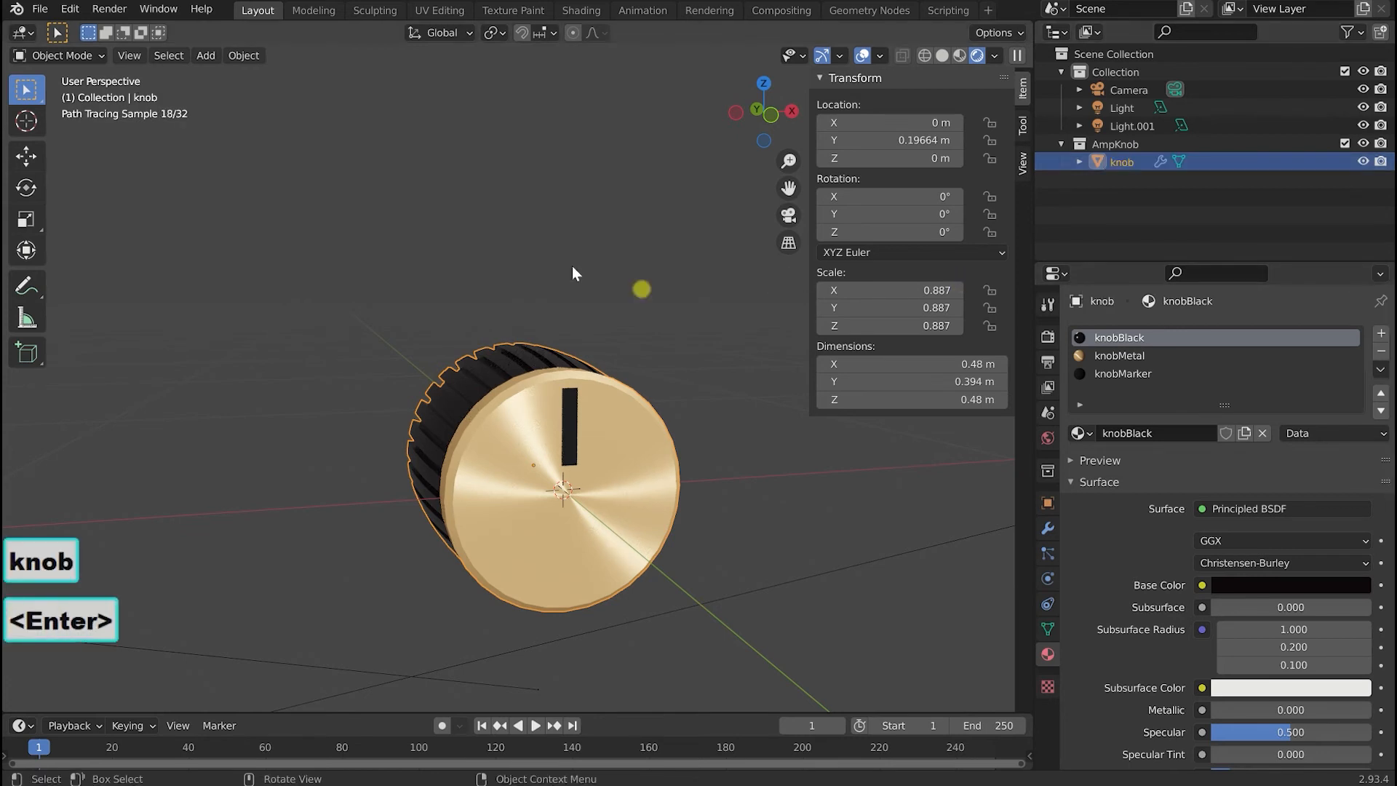
{"action": "key", "text": "ctrl+s"}
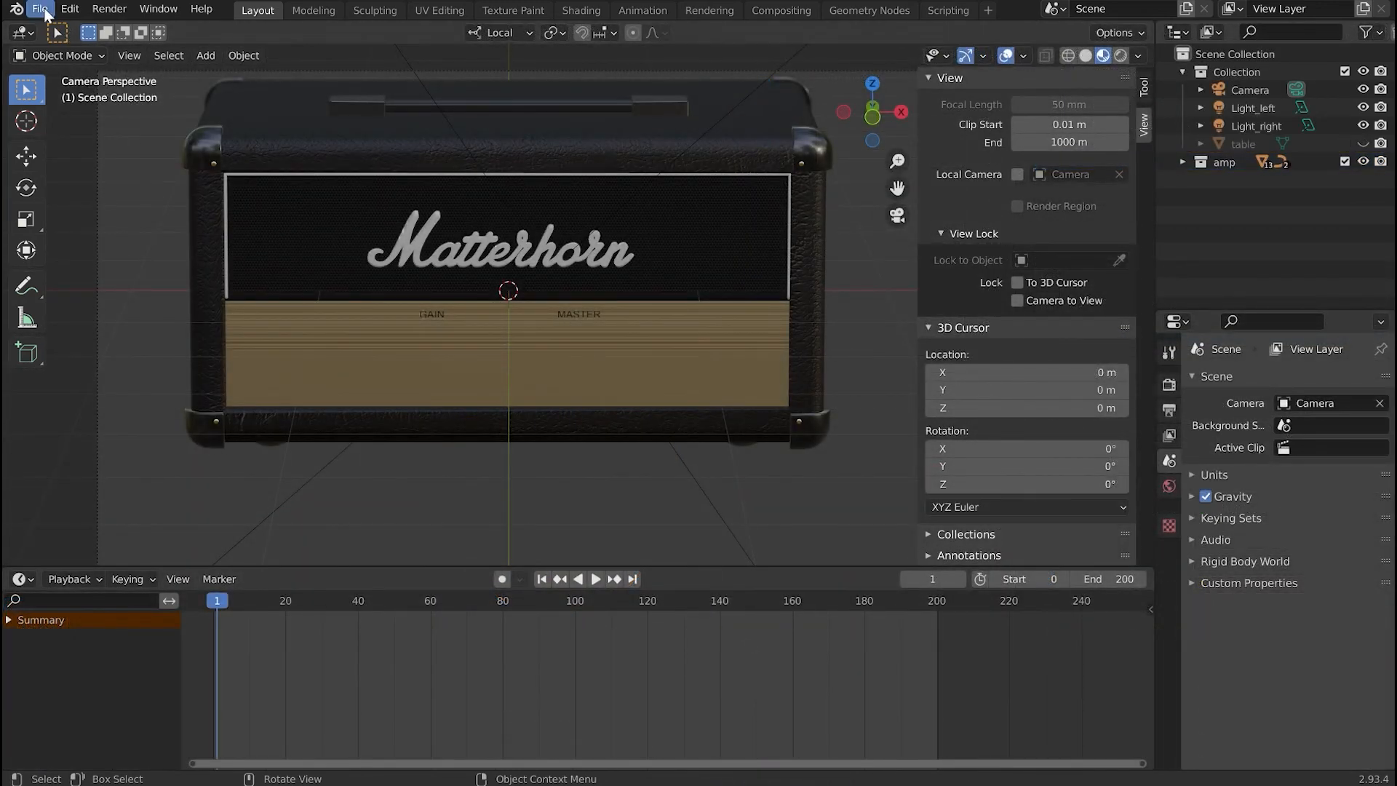
In the amplifier scene, append the knob object from etc\knob.blend.
{"action": "left_click", "coordinate": [40, 10]}
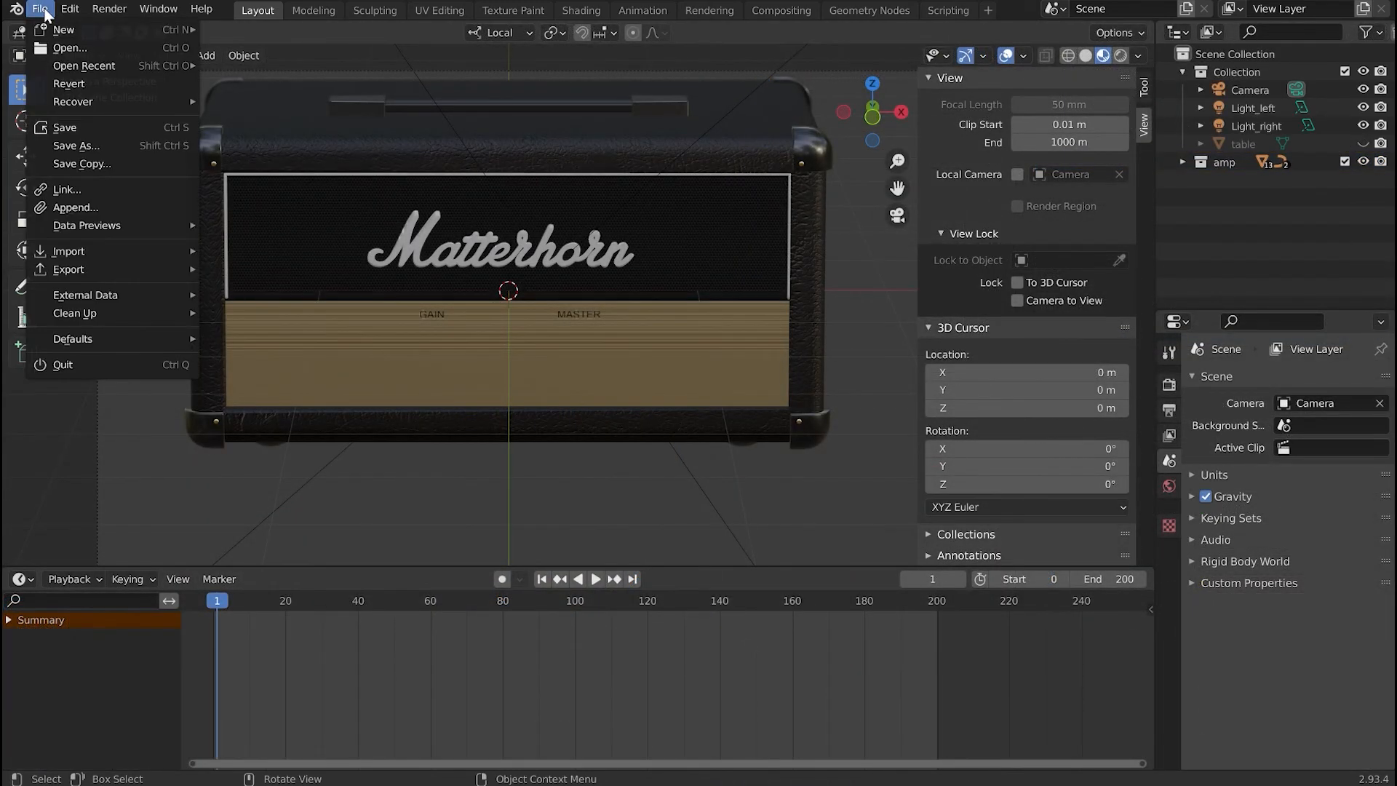
{"action": "left_click", "coordinate": [107, 207]}
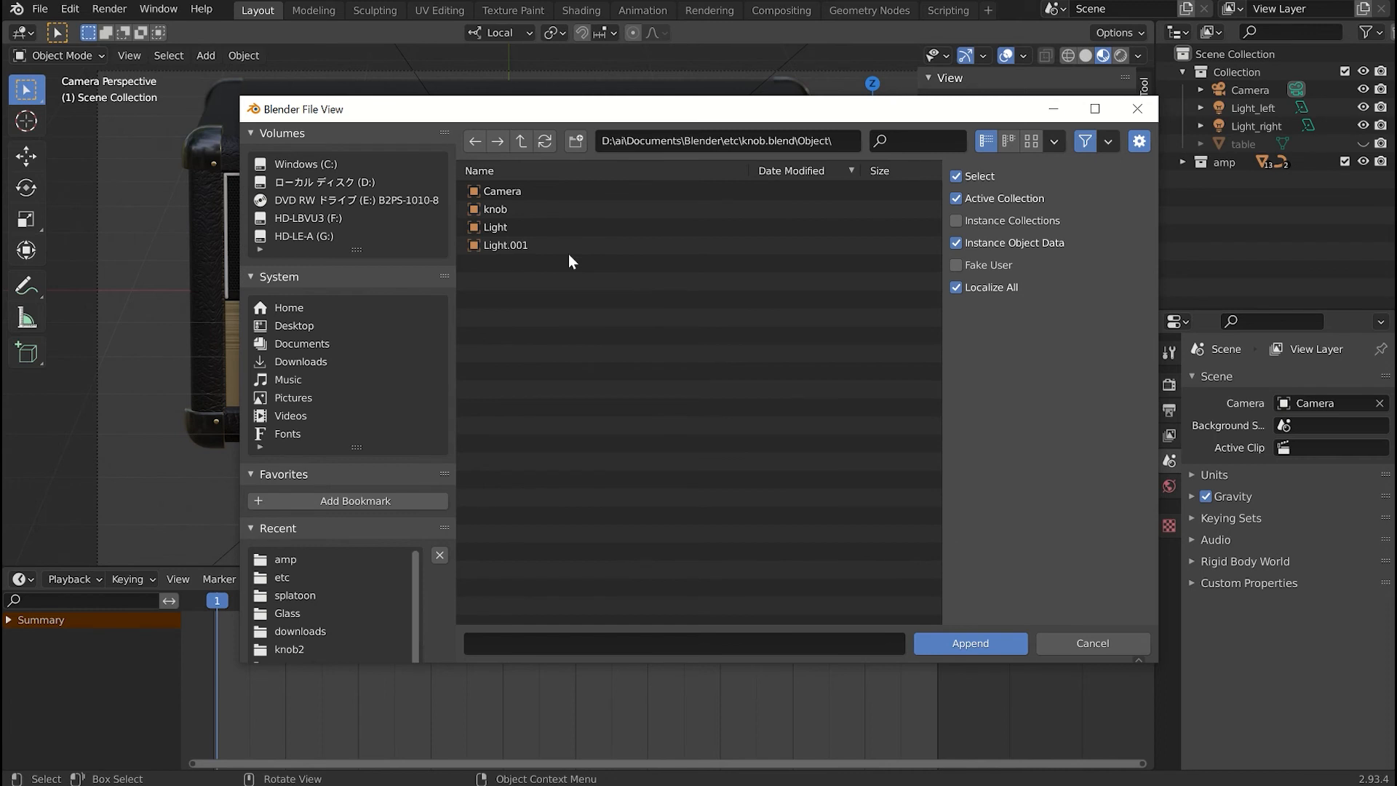
{"action": "left_click", "coordinate": [520, 141]}
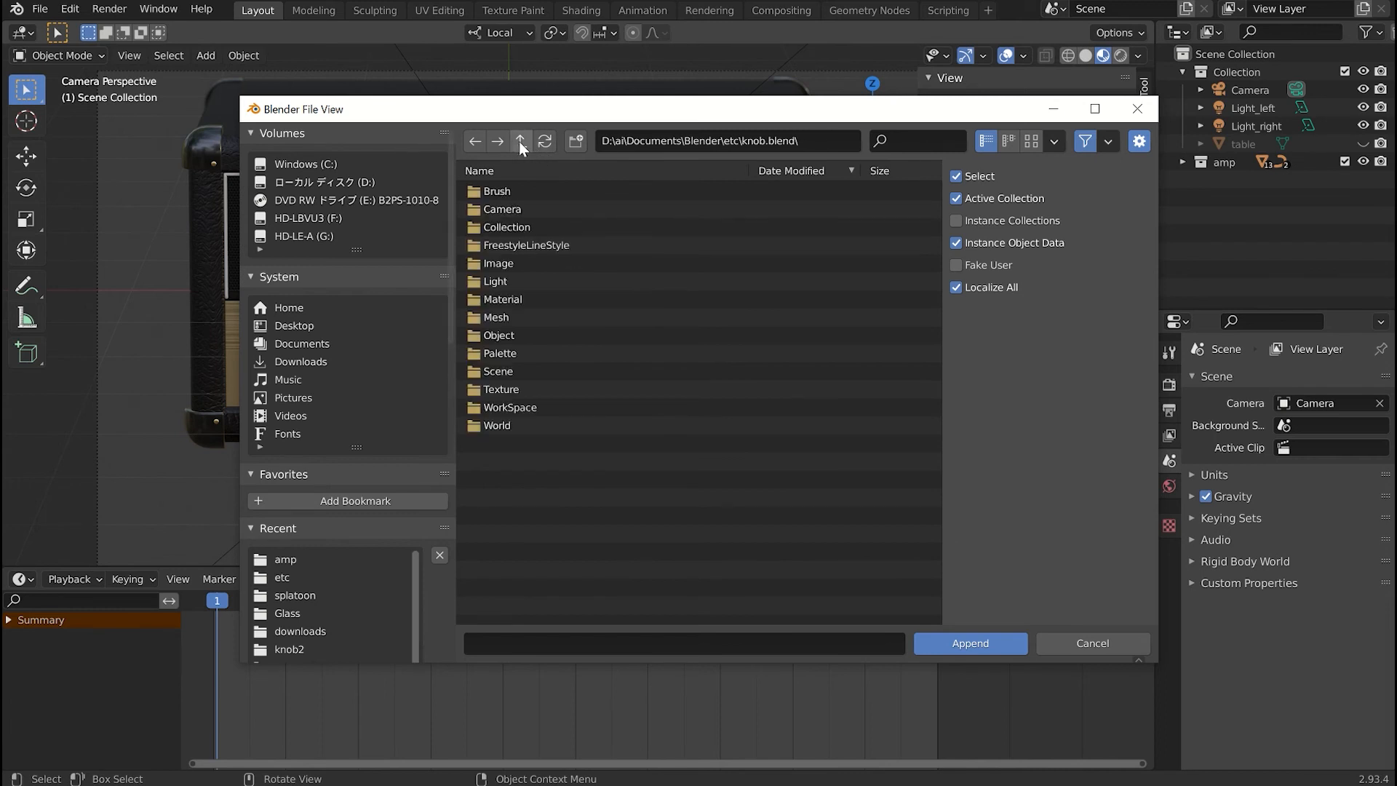
{"action": "left_click", "coordinate": [519, 143]}
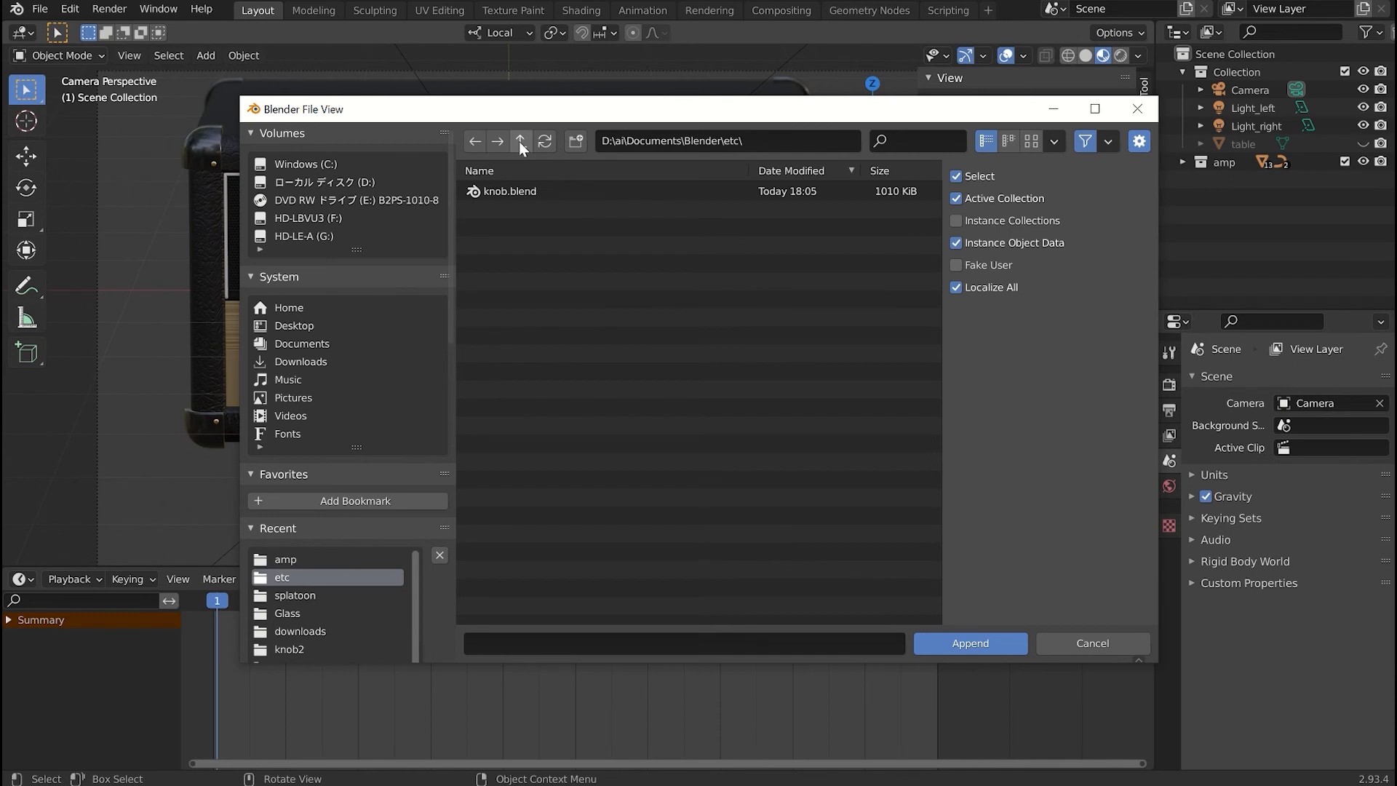
{"action": "left_click", "coordinate": [519, 142]}
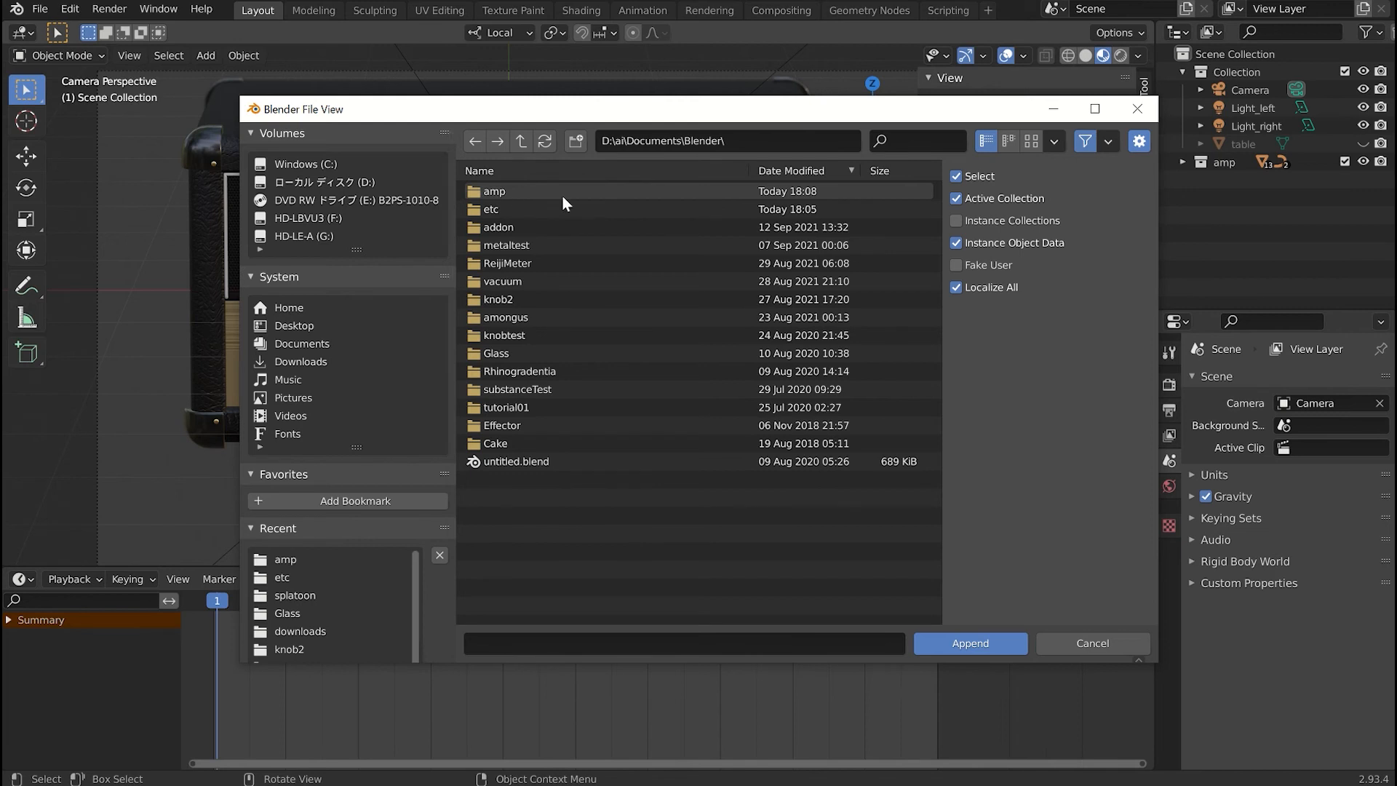
{"action": "double_click", "coordinate": [526, 208]}
{"action": "left_click", "coordinate": [510, 190]}
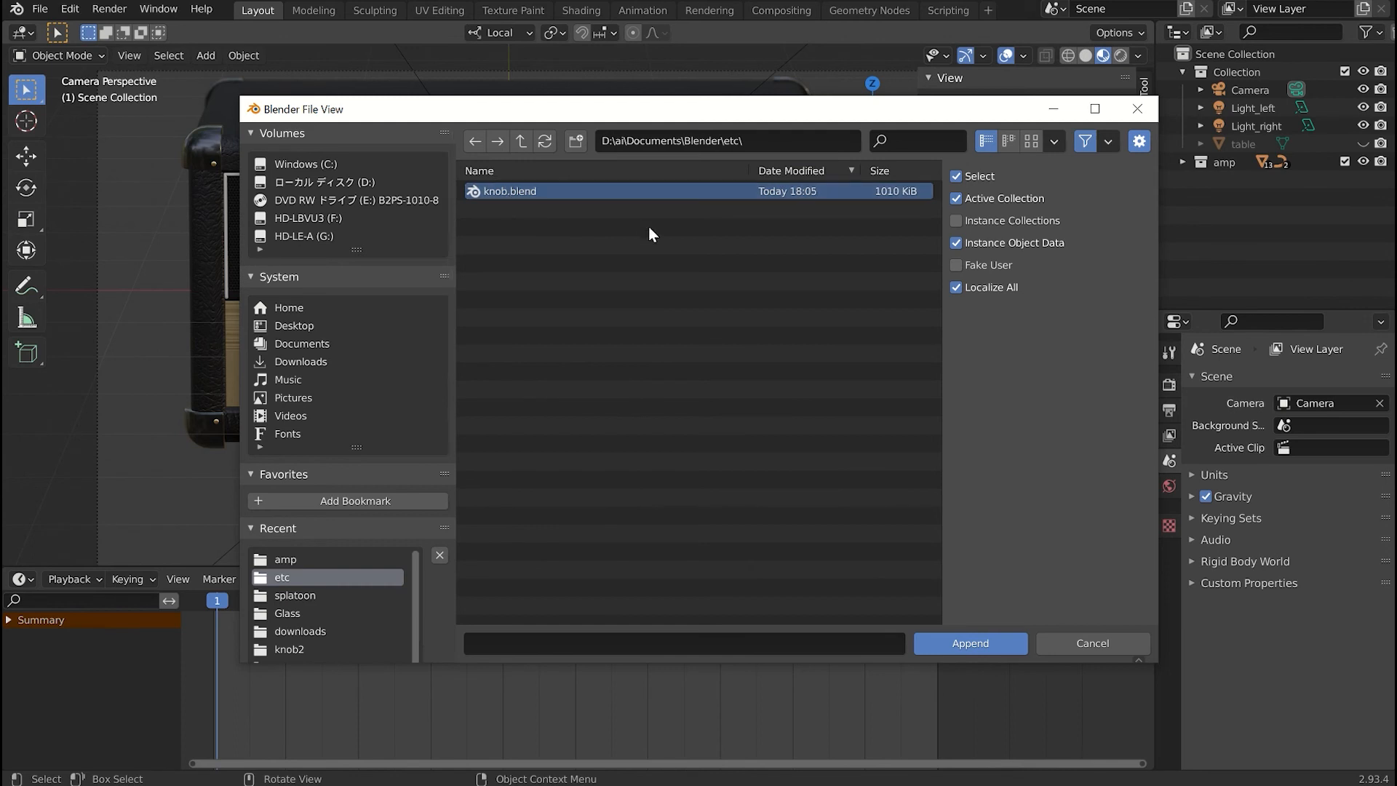
{"action": "double_click", "coordinate": [552, 191]}
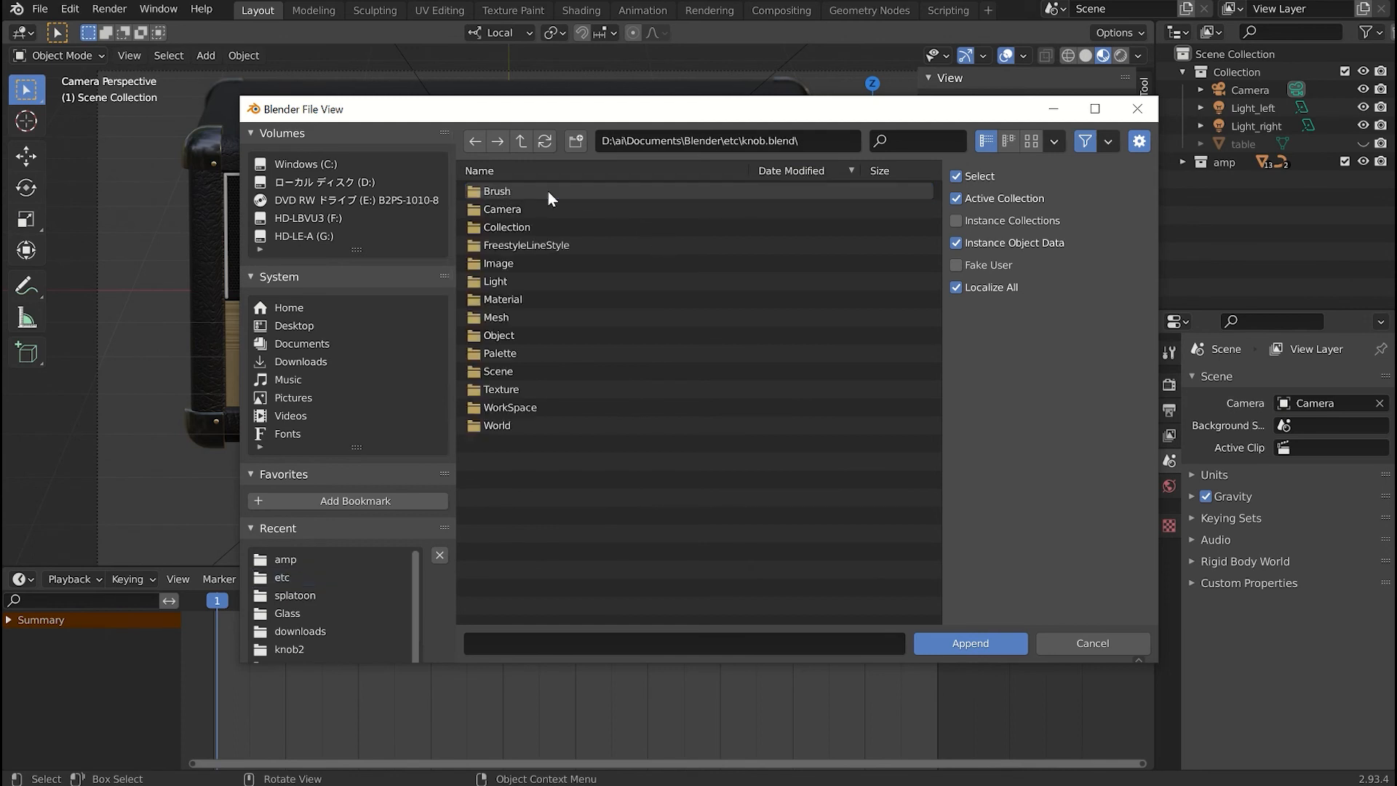
{"action": "double_click", "coordinate": [497, 333]}
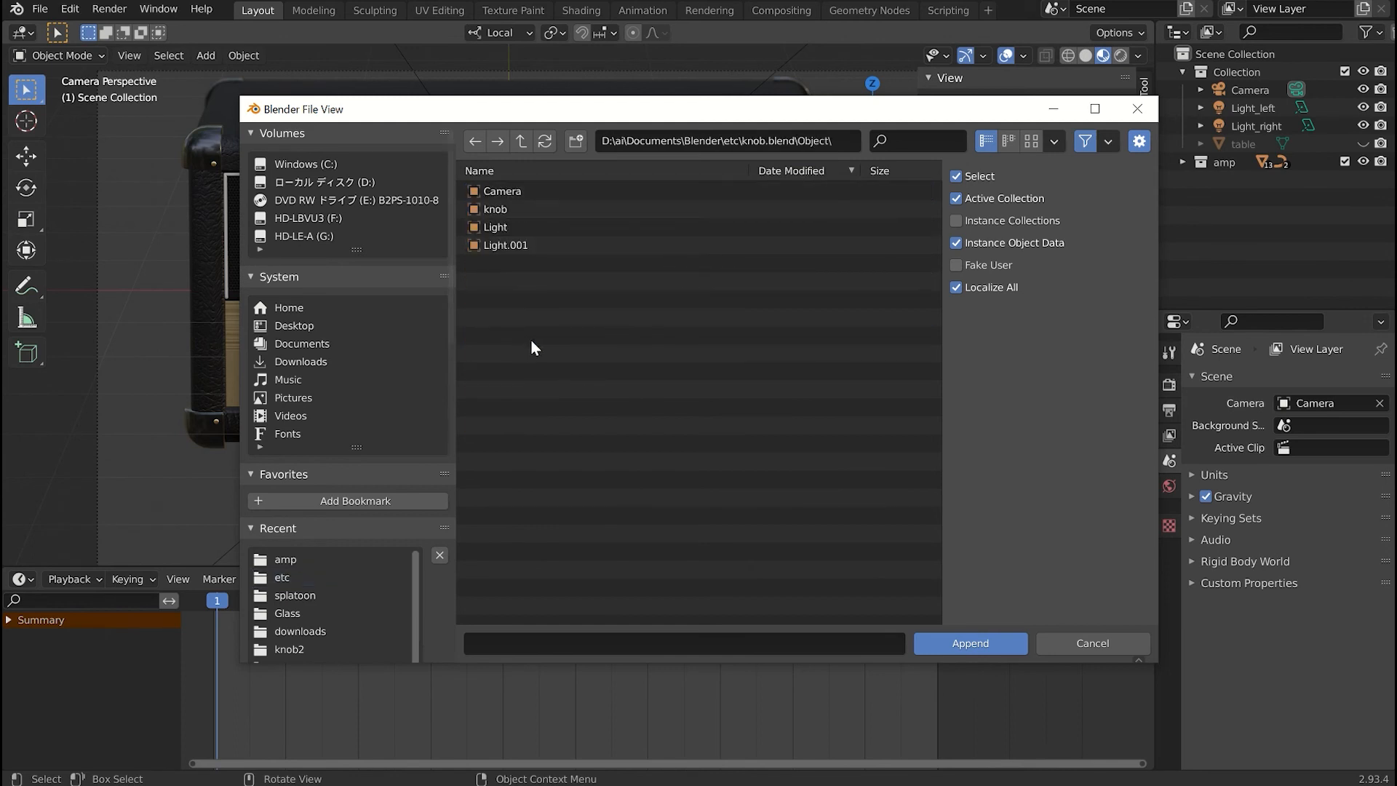
{"action": "left_click", "coordinate": [500, 210]}
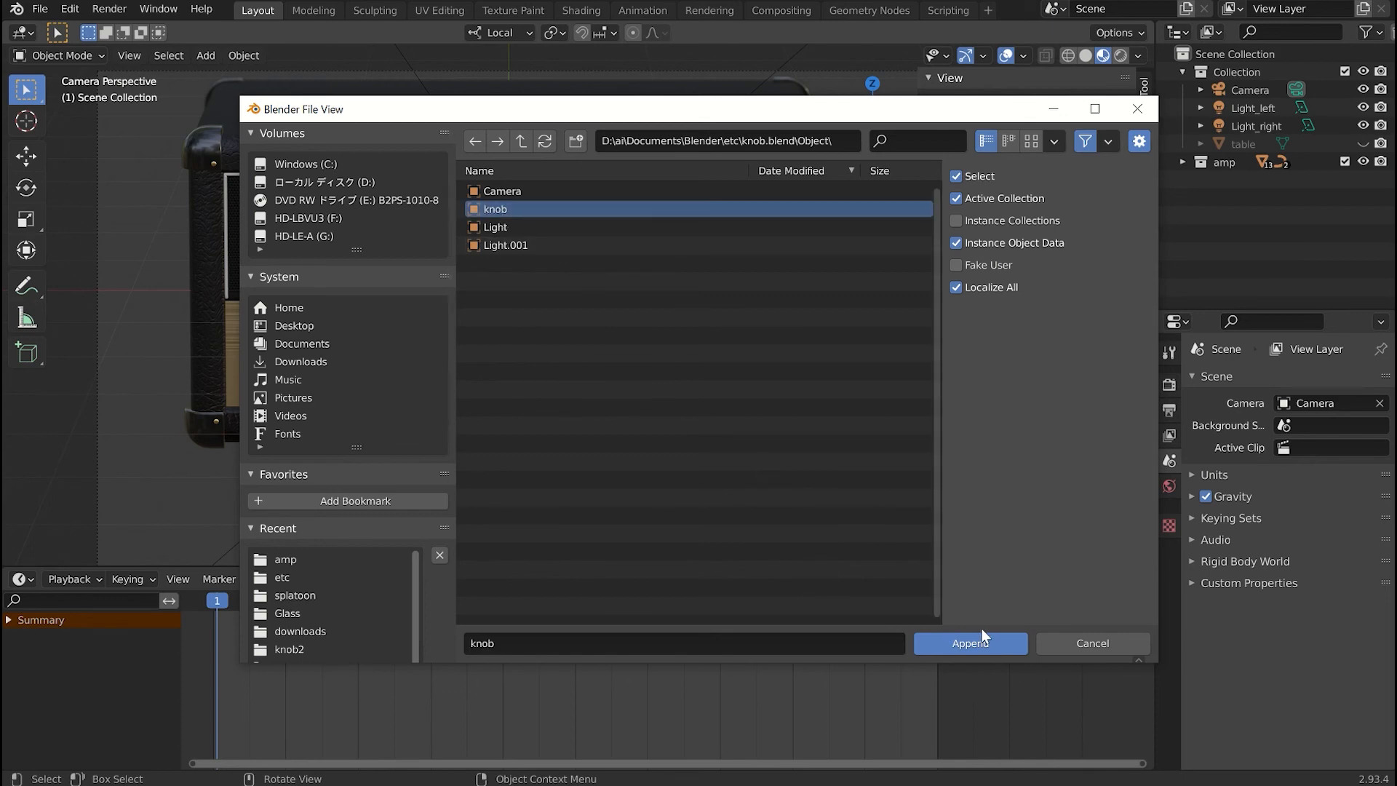
{"action": "left_click", "coordinate": [971, 643]}
Move the appended knob along local Y to the amp's front, scale it, and lower it about 0.28 m along local Z.
{"action": "middle_click_drag", "start_coordinate": [645, 513], "coordinate": [756, 424]}
{"action": "scroll", "coordinate": [760, 455], "scroll_direction": "up", "scroll_amount": 7}
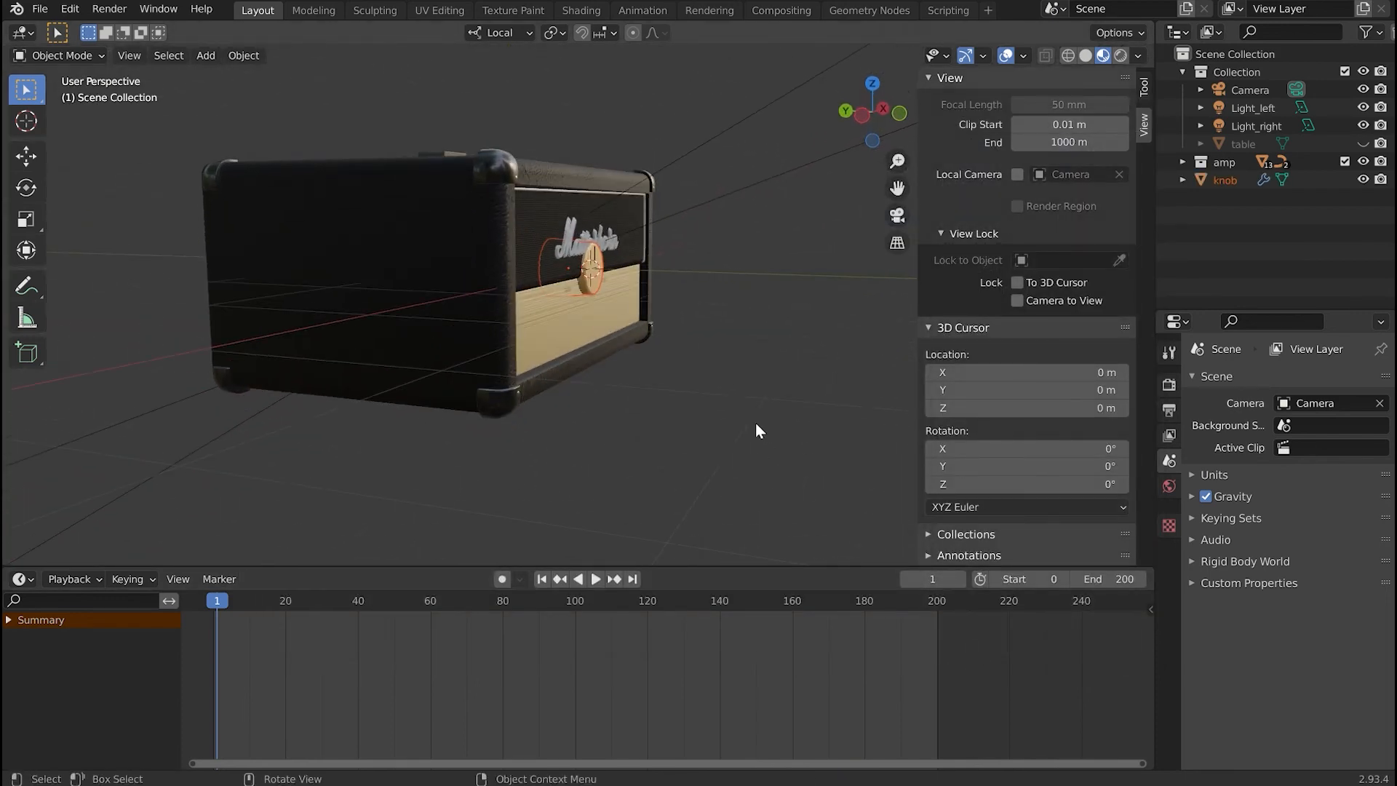
{"action": "key", "text": "g"}
{"action": "key", "text": "y"}
{"action": "left_click", "coordinate": [797, 430]}
{"action": "middle_click_drag", "start_coordinate": [796, 430], "coordinate": [705, 465]}
{"action": "key", "text": "s"}
{"action": "left_click", "coordinate": [652, 404]}
{"action": "middle_click_drag", "start_coordinate": [652, 404], "coordinate": [778, 371]}
{"action": "key", "text": "g"}
{"action": "key", "text": "z"}
{"action": "left_click", "coordinate": [726, 414]}
Move the knob about 0.11 m along local Y relative to the front panel and adjust its scale.
{"action": "scroll", "coordinate": [768, 392], "scroll_direction": "up", "scroll_amount": 8}
{"action": "key", "text": "g"}
{"action": "key", "text": "y"}
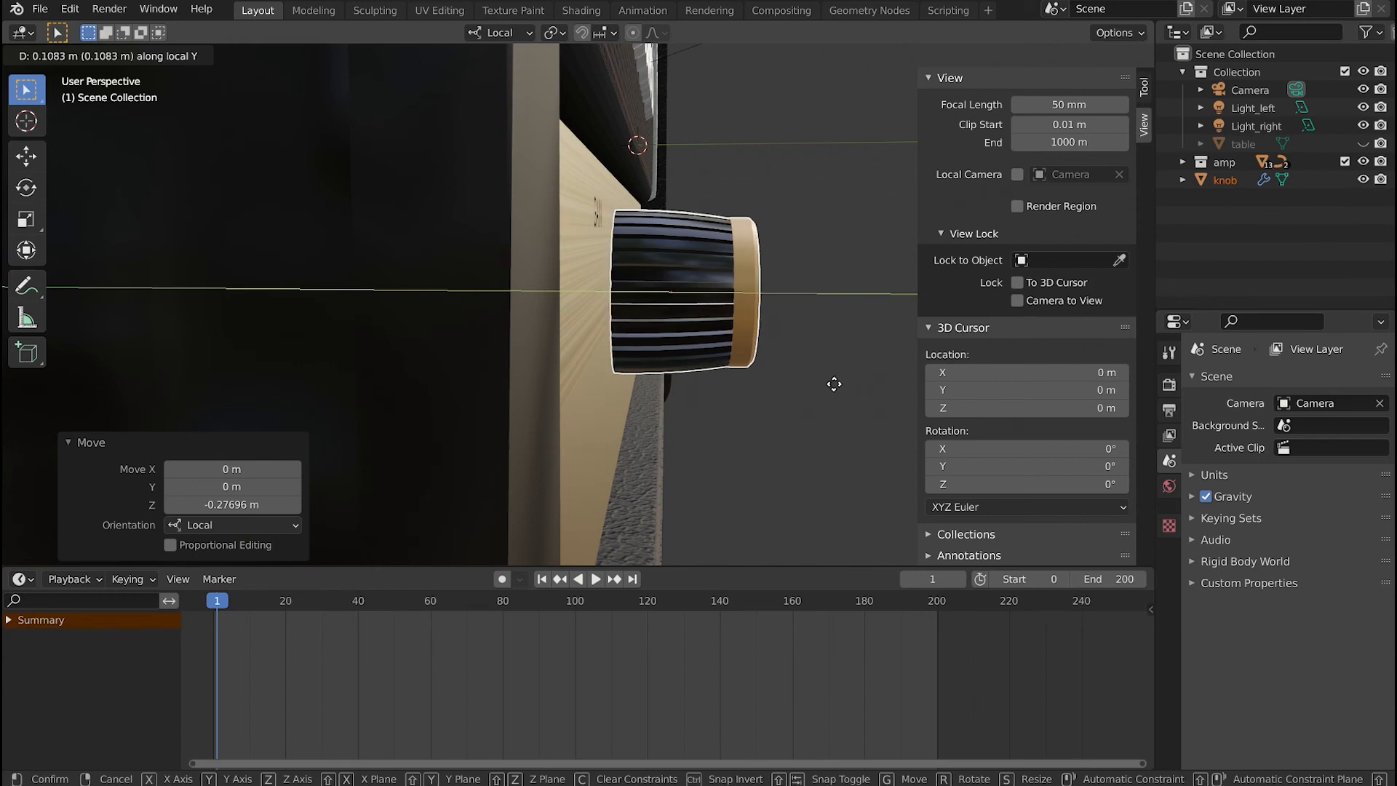
{"action": "left_click", "coordinate": [835, 385]}
{"action": "middle_click_drag", "start_coordinate": [835, 384], "coordinate": [658, 387]}
{"action": "key", "text": "s"}
{"action": "left_click", "coordinate": [802, 416]}
Position the knob below the GAIN label, moving it about -0.42 m along local X and -0.07 m along local Z.
{"action": "key", "text": "g"}
{"action": "key", "text": "x"}
{"action": "left_click", "coordinate": [555, 405]}
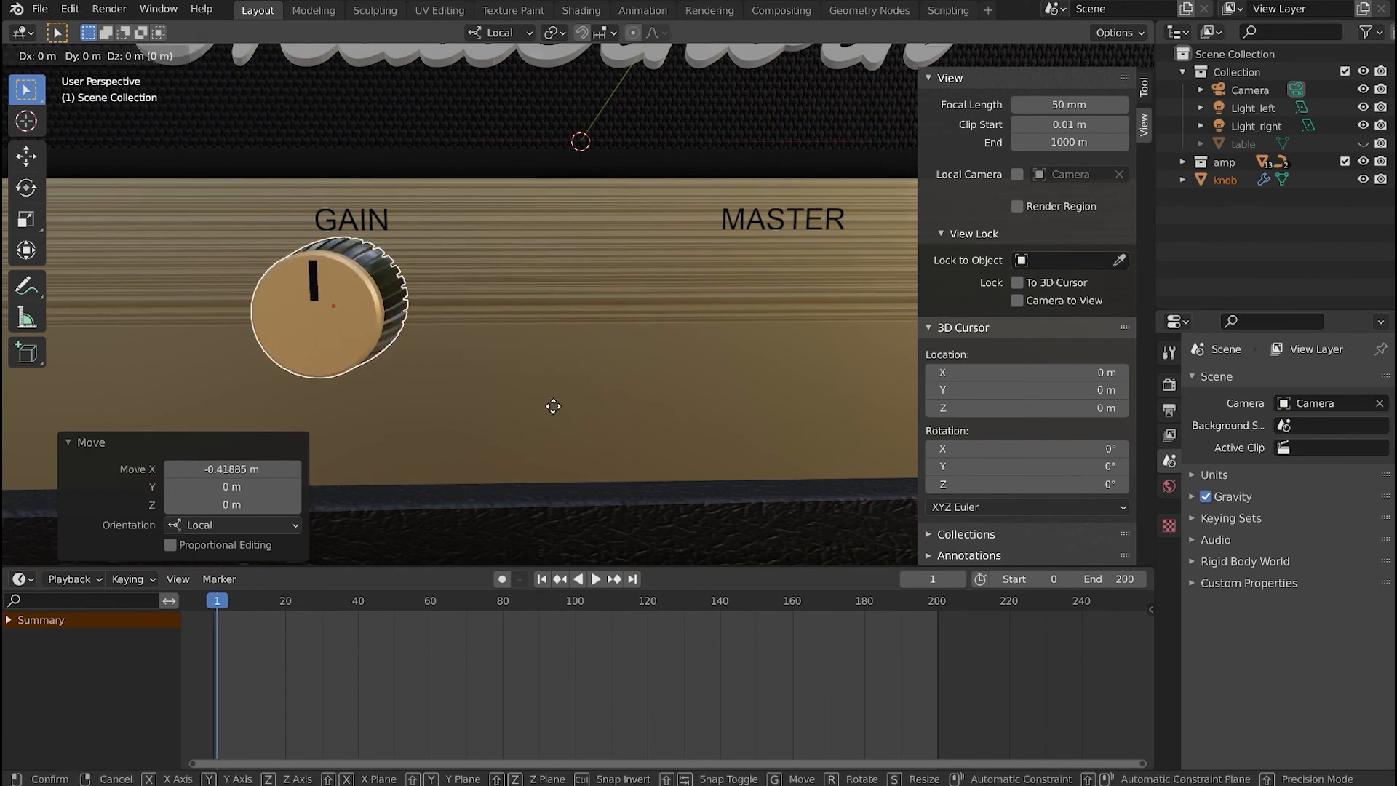
{"action": "key", "text": "g"}
{"action": "key", "text": "z"}
{"action": "left_click", "coordinate": [565, 447]}
Fine-tune the GAIN knob's scale and shift it about 0.03 m along local X to center it under its label.
{"action": "scroll", "coordinate": [562, 436], "scroll_direction": "down", "scroll_amount": 5}
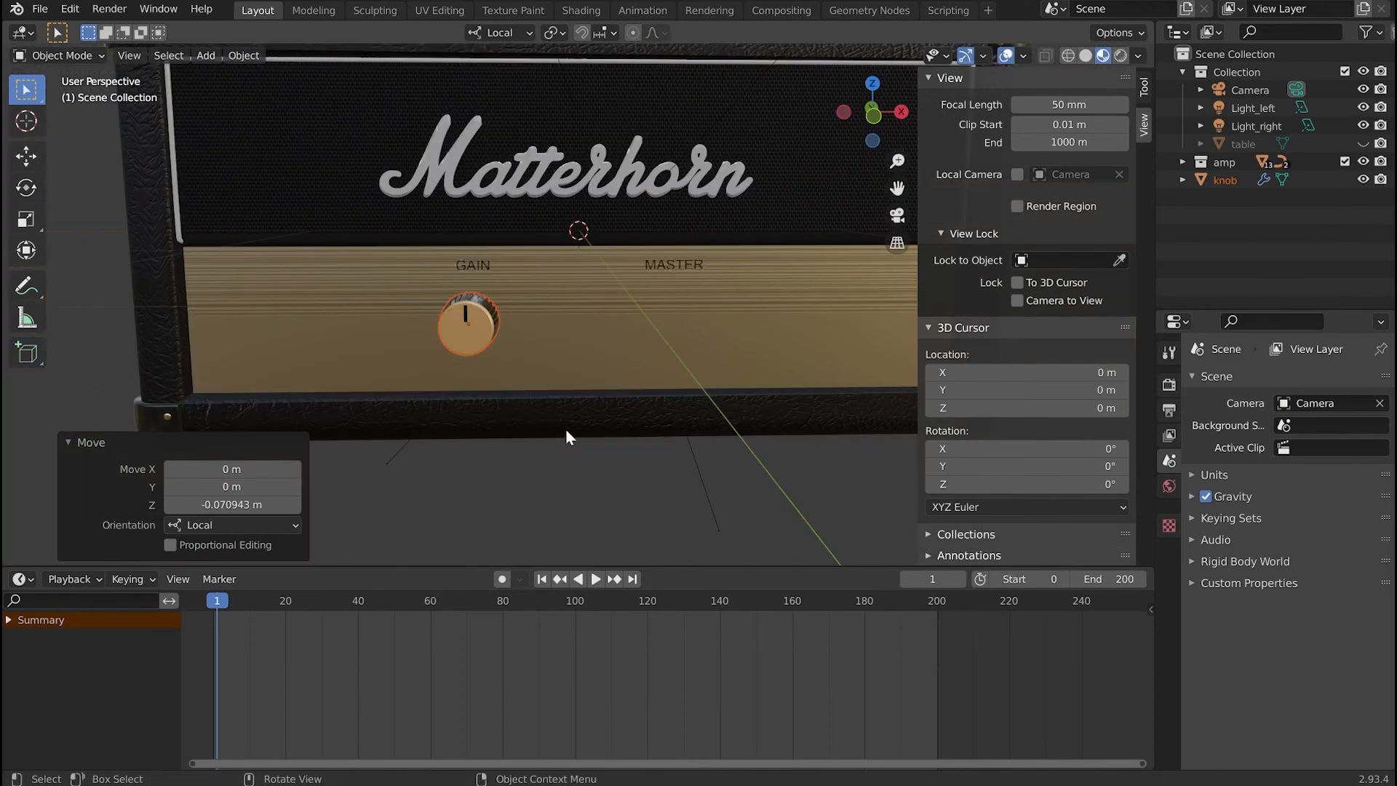
{"action": "scroll", "coordinate": [578, 425], "scroll_direction": "down", "scroll_amount": 4}
{"action": "scroll", "coordinate": [578, 425], "scroll_direction": "up", "scroll_amount": 4}
{"action": "key", "text": "s"}
{"action": "left_click", "coordinate": [600, 416]}
{"action": "mouse_move", "coordinate": [600, 416]}
{"action": "middle_mouse_down"}
{"action": "mouse_move", "coordinate": [612, 400]}
{"action": "mouse_move", "coordinate": [624, 409]}
{"action": "middle_mouse_up"}
{"action": "key", "text": "g"}
{"action": "key", "text": "x"}
{"action": "left_click", "coordinate": [637, 378]}
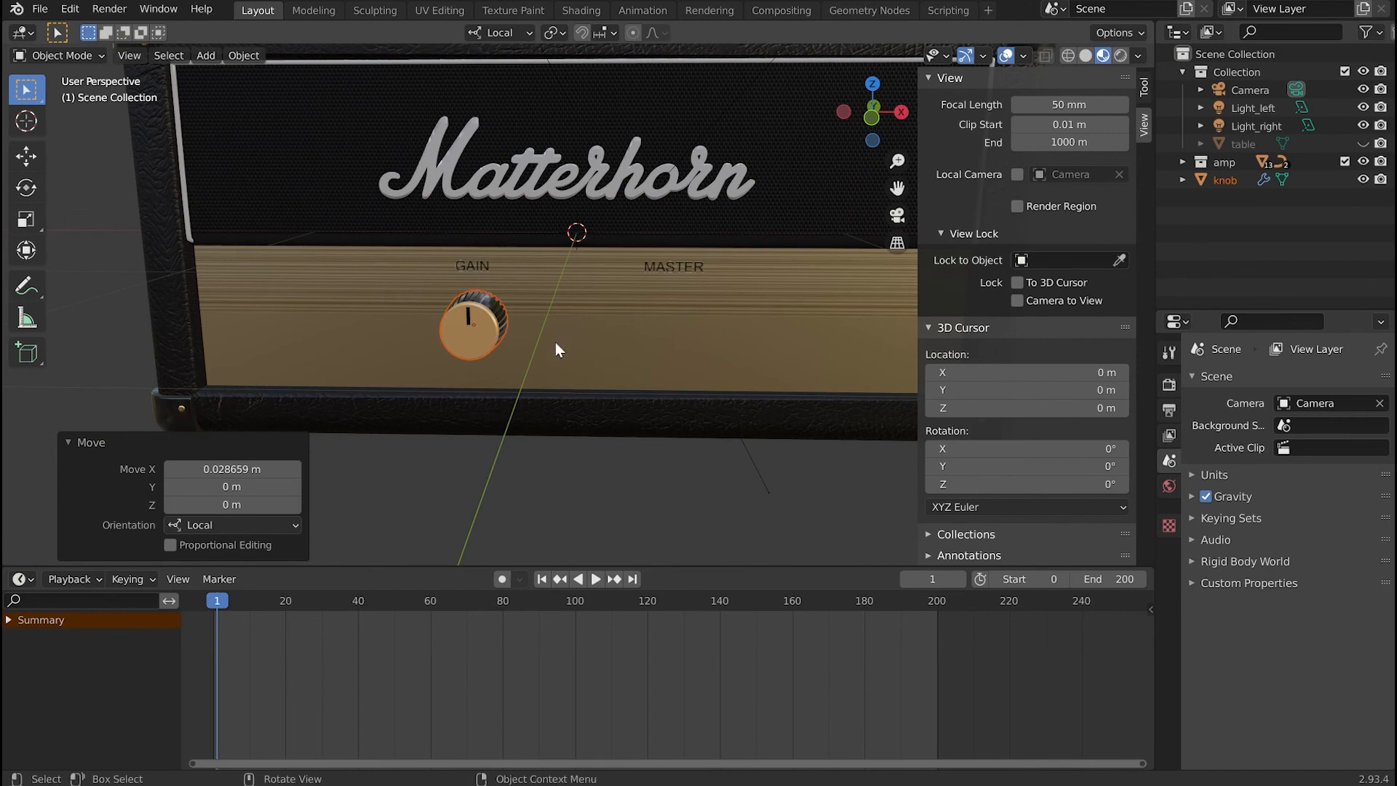
{"action": "left_click", "coordinate": [1142, 88]}
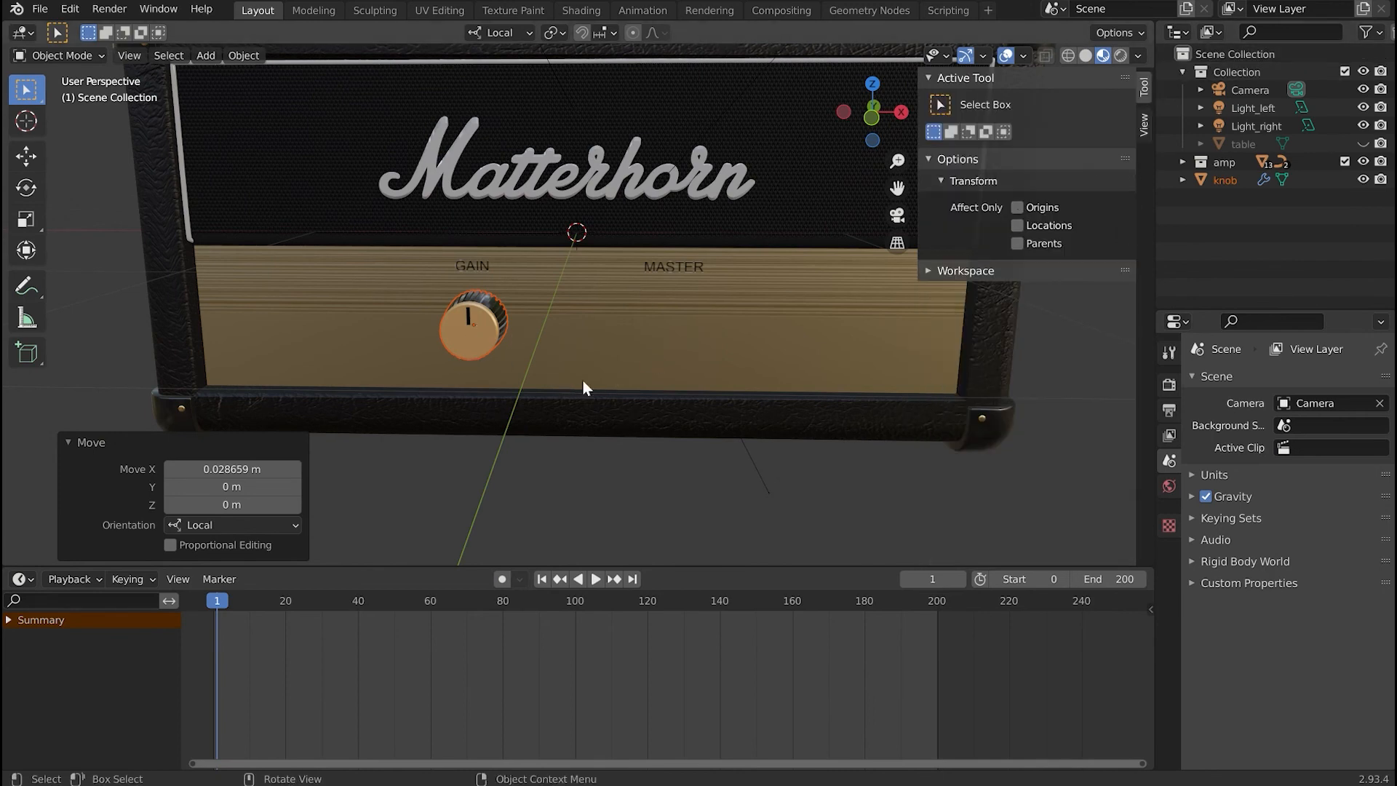
{"action": "middle_click_drag", "start_coordinate": [595, 476], "coordinate": [611, 429]}
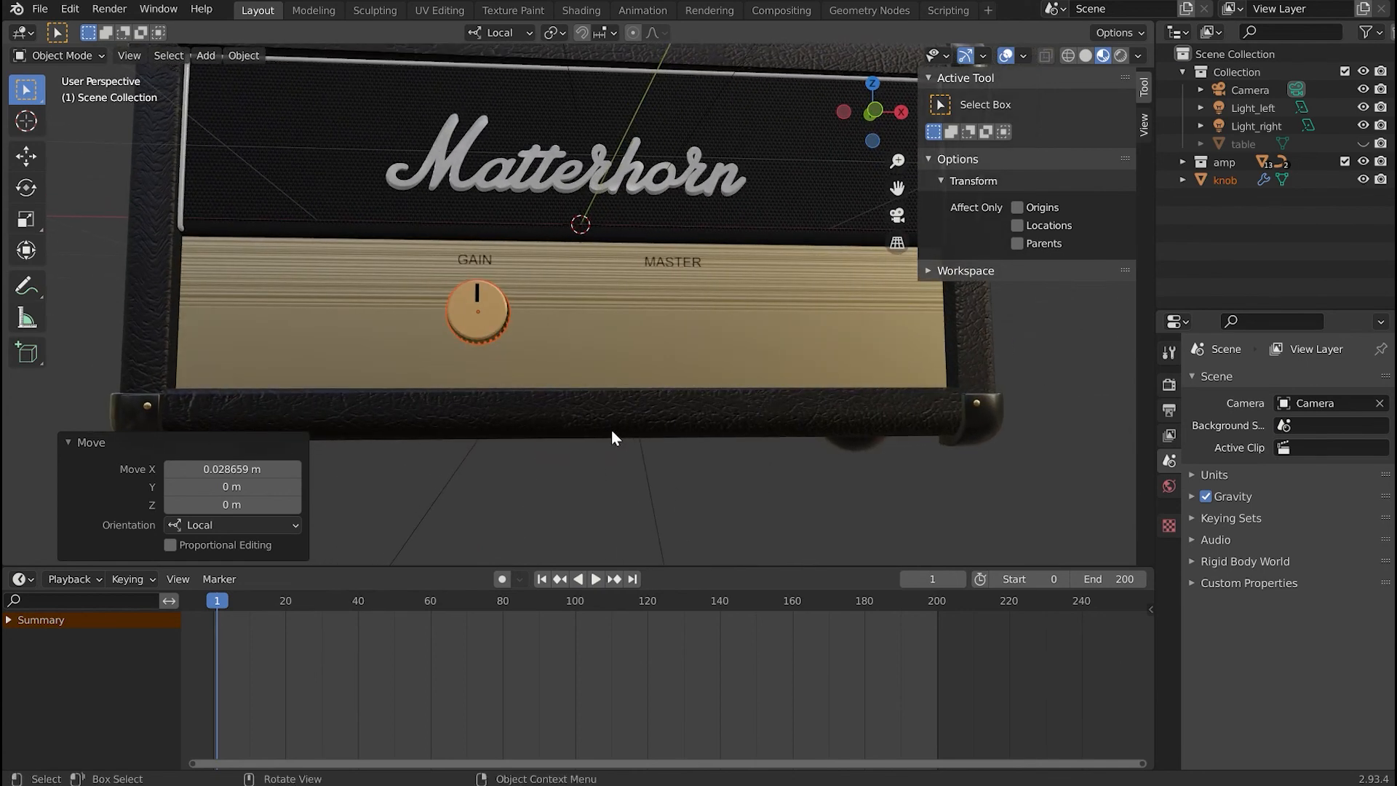
{"action": "left_click", "coordinate": [1144, 123]}
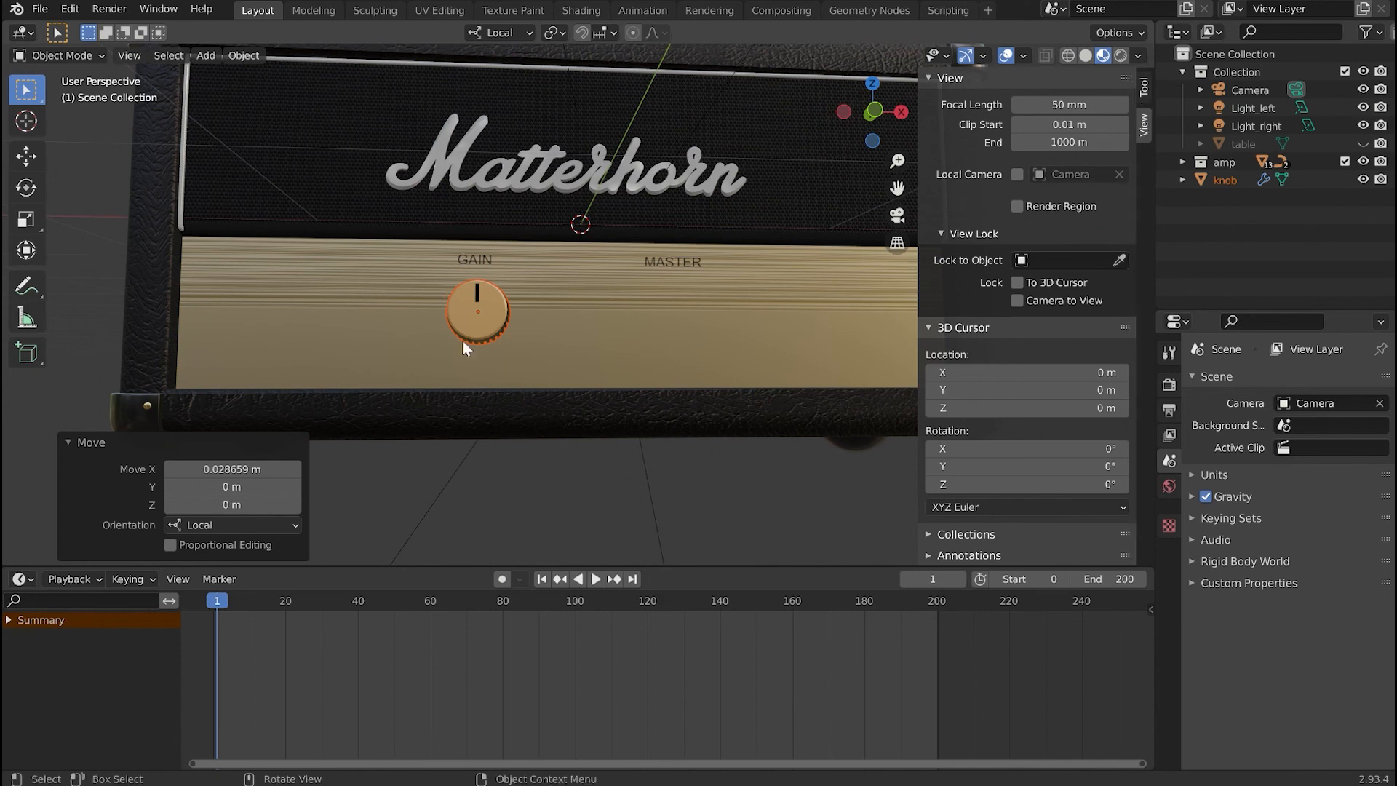
{"action": "left_click", "coordinate": [531, 465]}
{"action": "mouse_move", "coordinate": [531, 465]}
{"action": "middle_mouse_down"}
{"action": "mouse_move", "coordinate": [504, 495]}
{"action": "mouse_move", "coordinate": [526, 507]}
{"action": "mouse_move", "coordinate": [530, 472]}
{"action": "middle_mouse_up"}
Duplicate the GAIN knob and slide the copy along local X to the area below the MASTER label.
{"action": "left_click", "coordinate": [475, 326]}
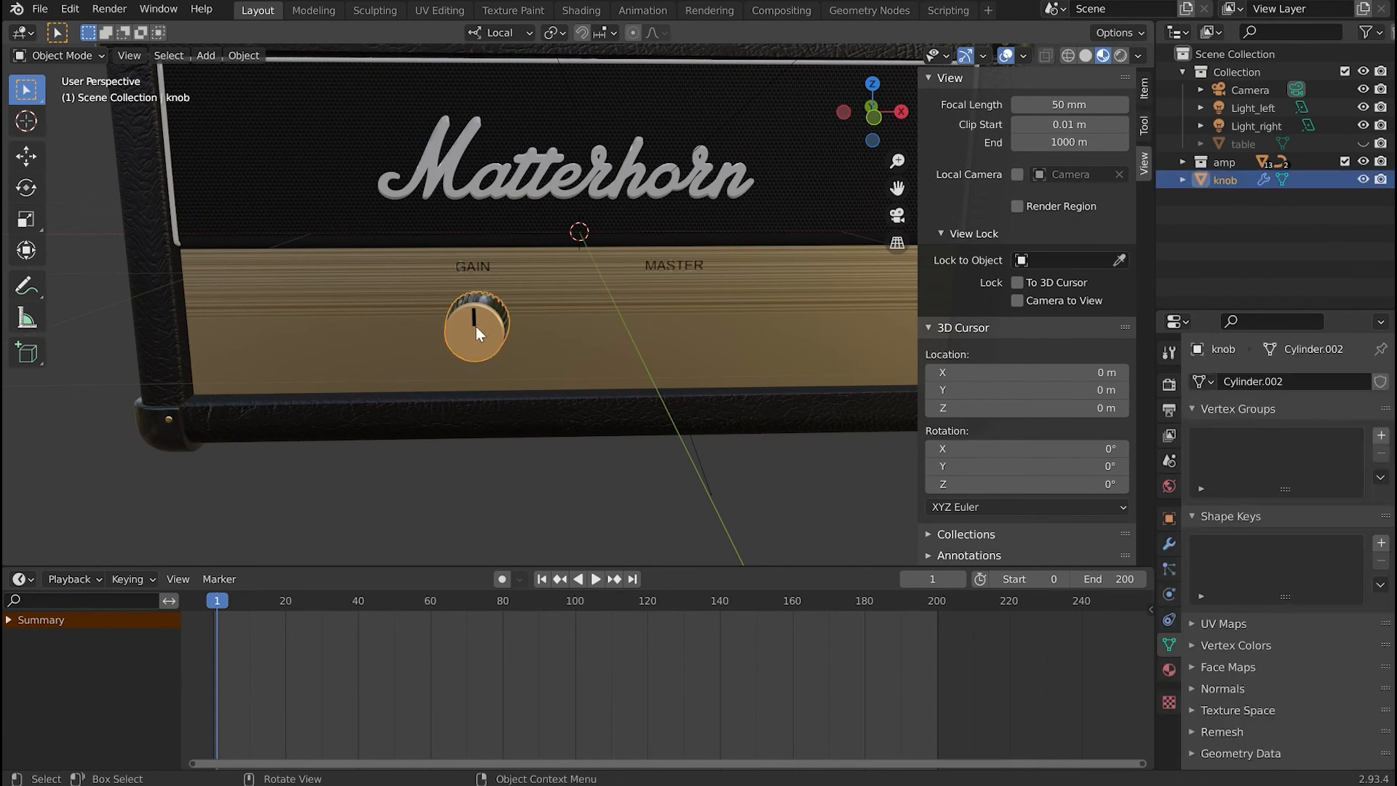
{"action": "scroll", "coordinate": [807, 385], "scroll_direction": "up", "scroll_amount": 4}
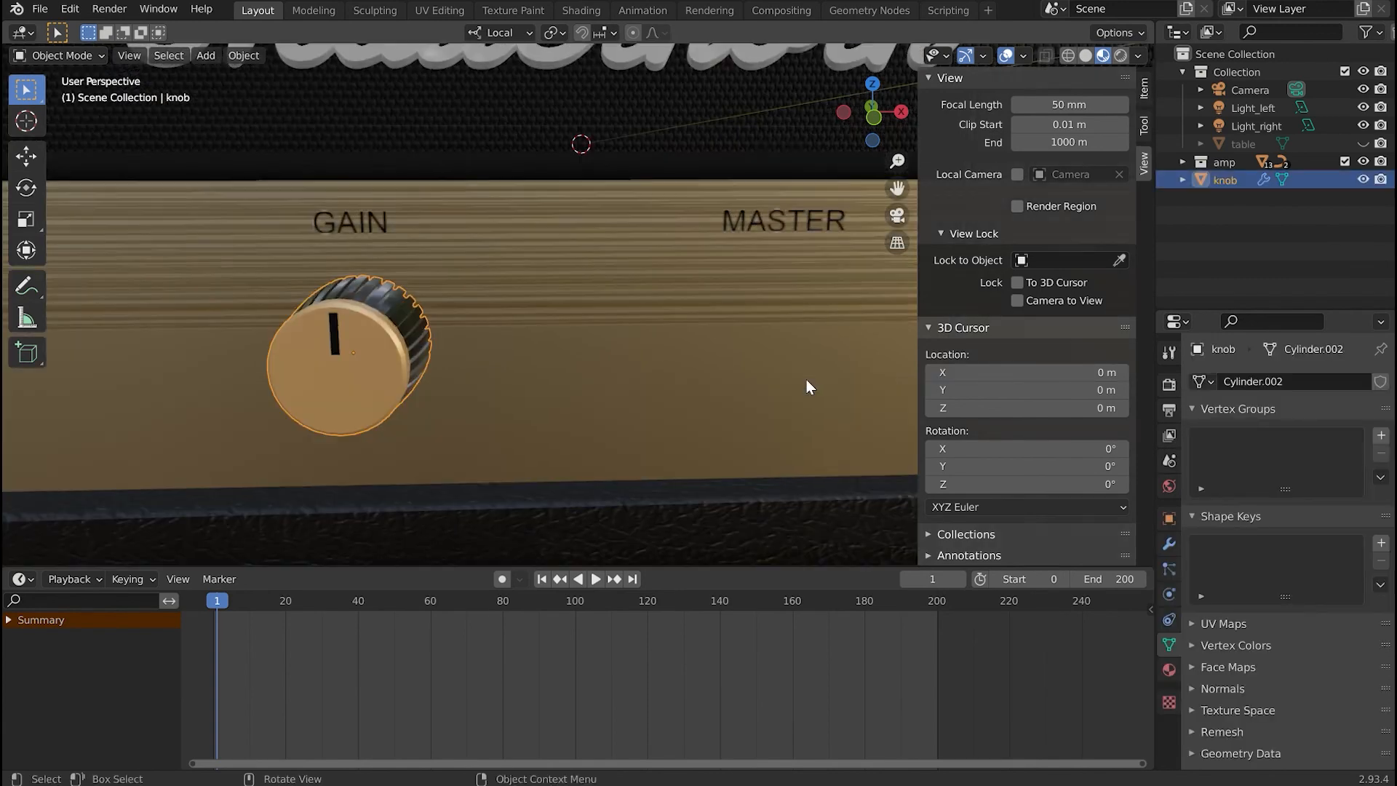
{"action": "scroll", "coordinate": [811, 393], "scroll_direction": "down", "scroll_amount": 8}
{"action": "scroll", "coordinate": [763, 408], "scroll_direction": "up", "scroll_amount": 4}
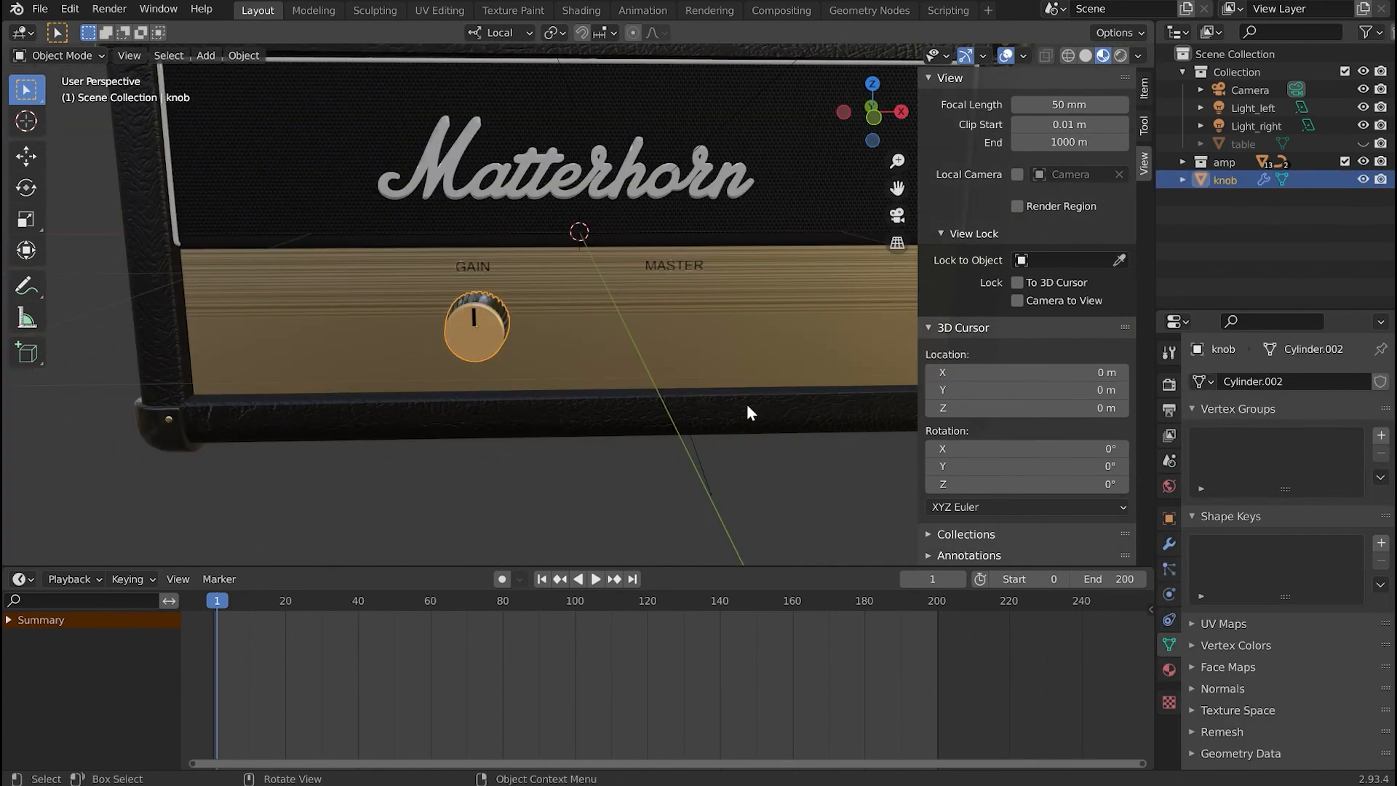
{"action": "key", "text": "shift+d"}
{"action": "key", "text": "x"}
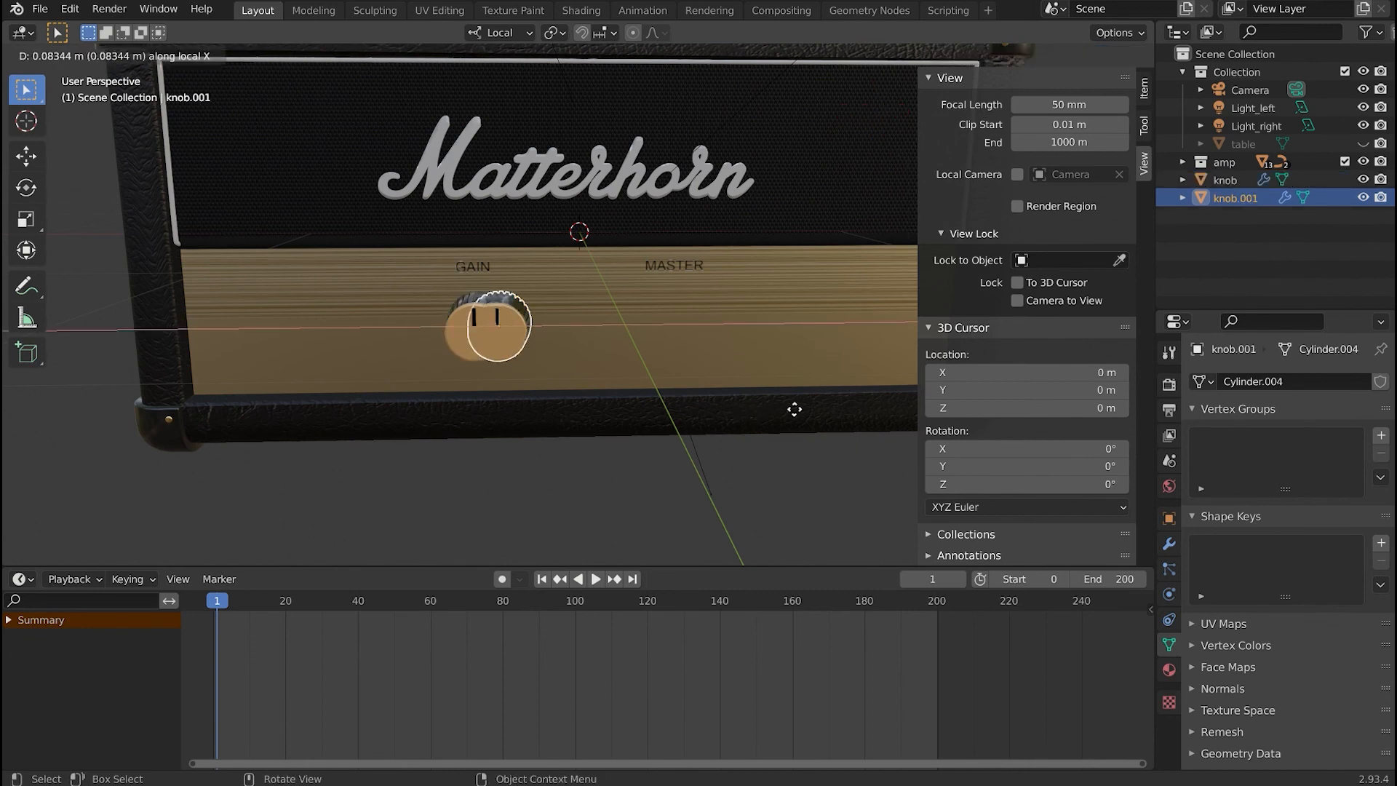
{"action": "left_click", "coordinate": [958, 417]}
Shift the copied knob about -0.036 m along local X to align it under the MASTER label.
{"action": "middle_click_drag", "start_coordinate": [748, 420], "coordinate": [747, 497]}
{"action": "key", "text": "g"}
{"action": "key", "text": "x"}
{"action": "left_click", "coordinate": [729, 399]}
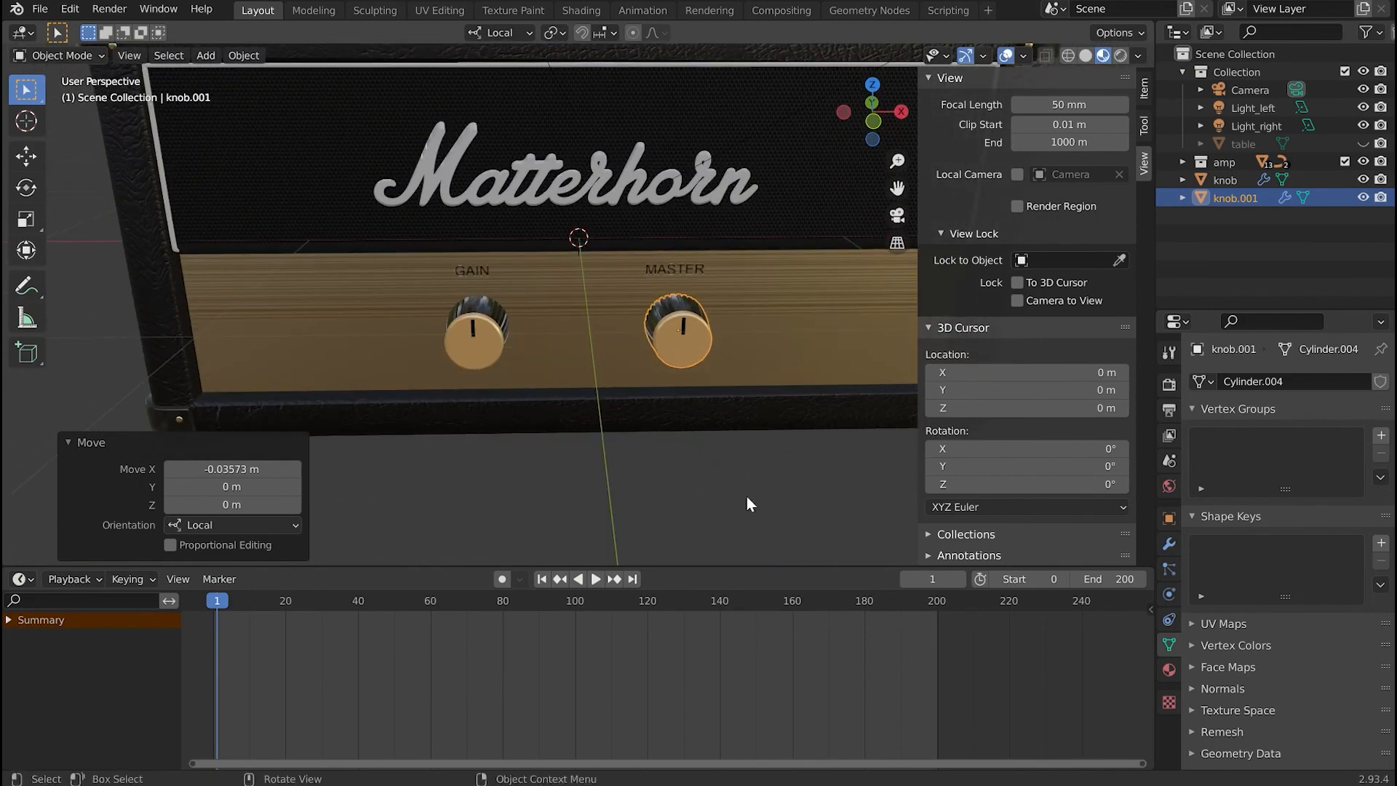
Save miniamp2.blend and render a still image of the amplifier scene.
{"action": "key", "text": "ctrl+s"}
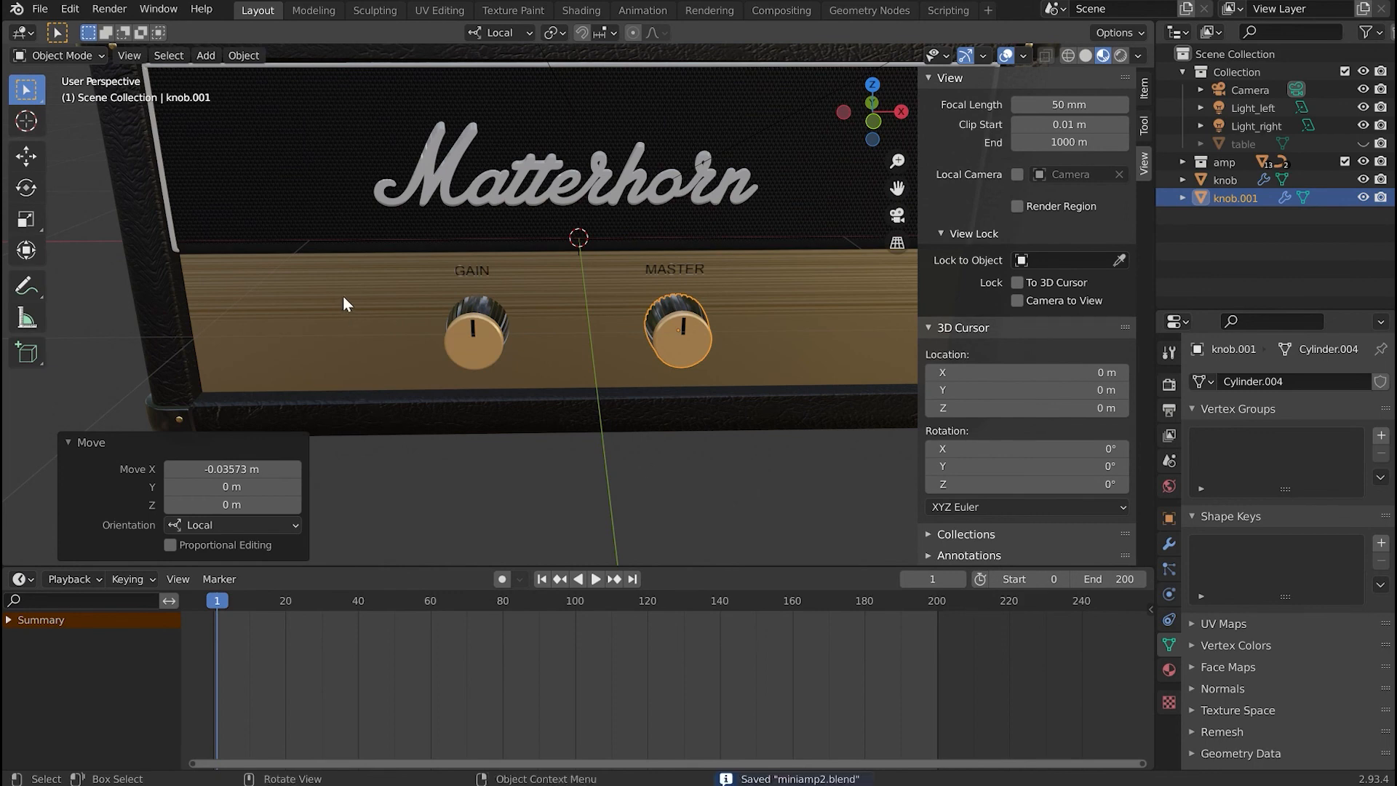
{"action": "left_click", "coordinate": [49, 9]}
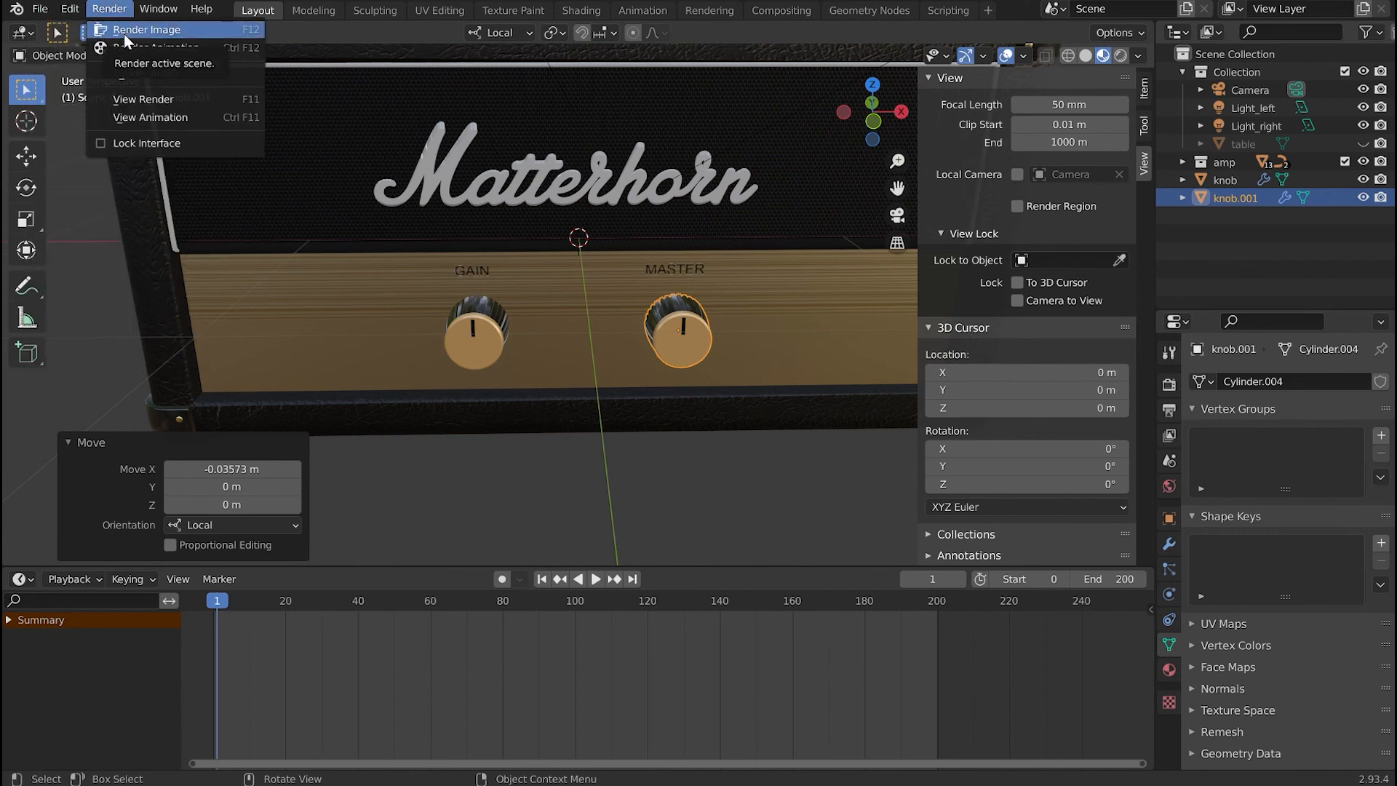
{"action": "left_click", "coordinate": [124, 34]}
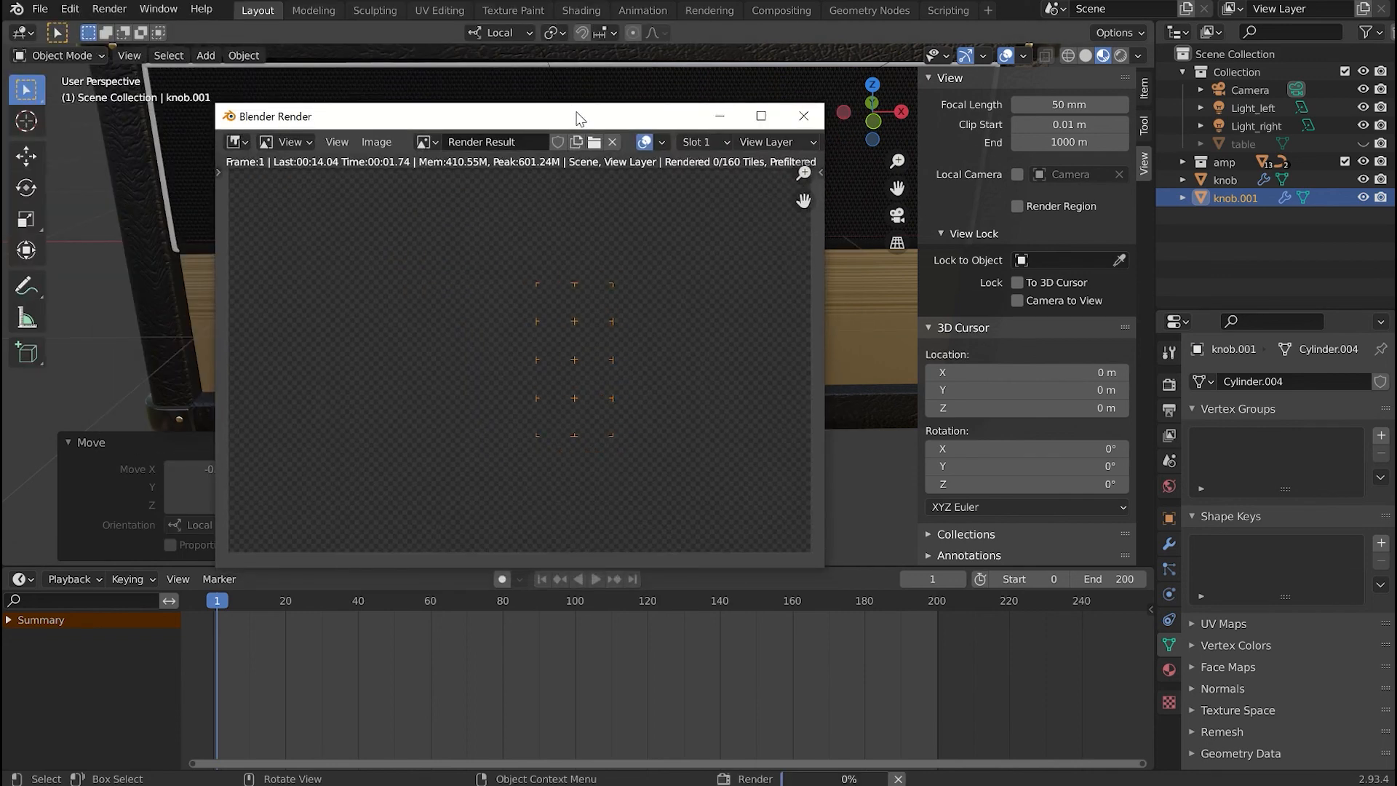